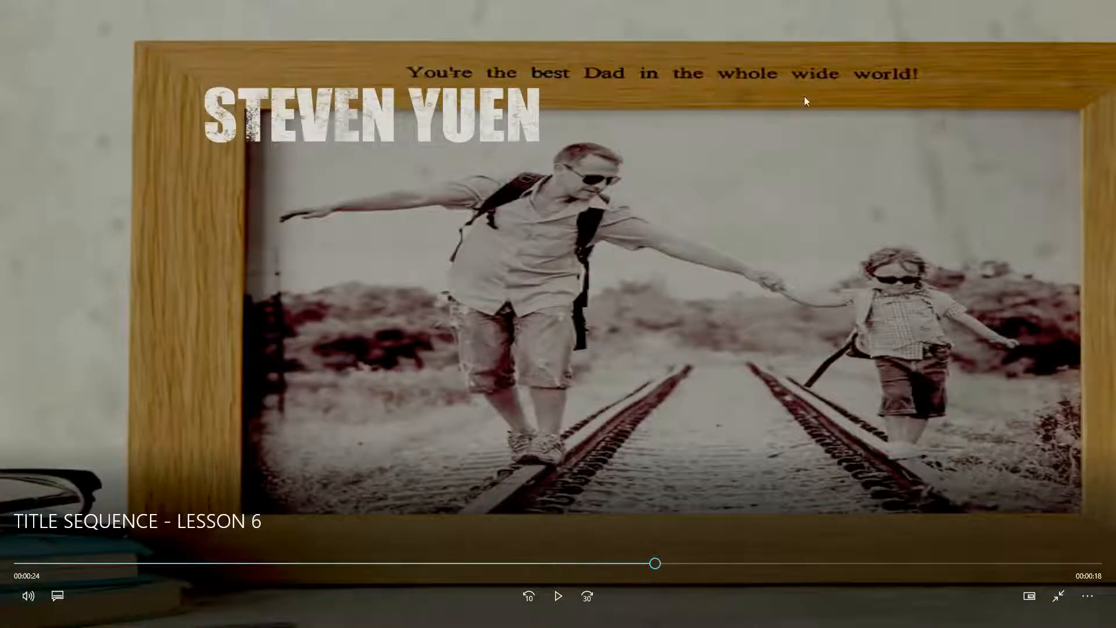
- Review the finished title sequence video through to its end title, and close the video player
left_click_drag(655, 564, 486, 576)
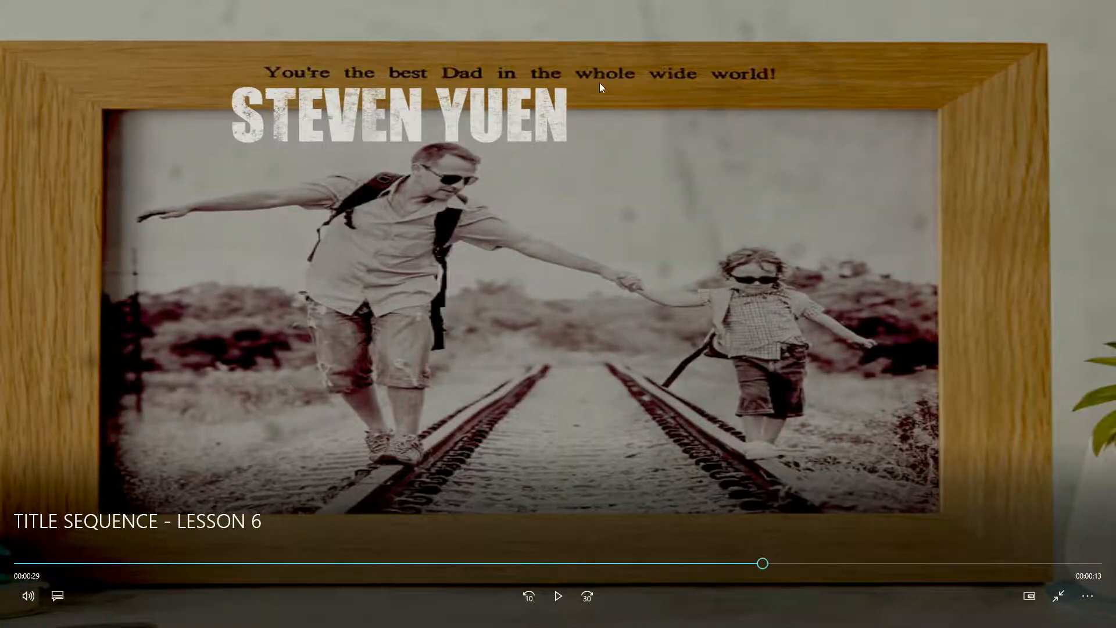
left_click_drag(780, 572, 968, 565)
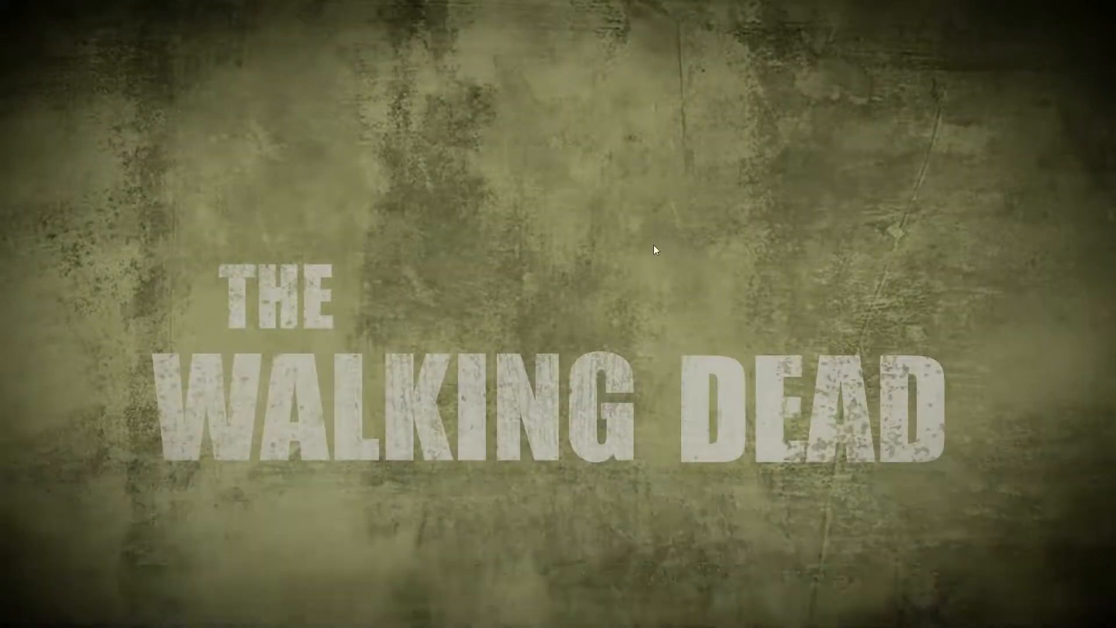
key("Escape")
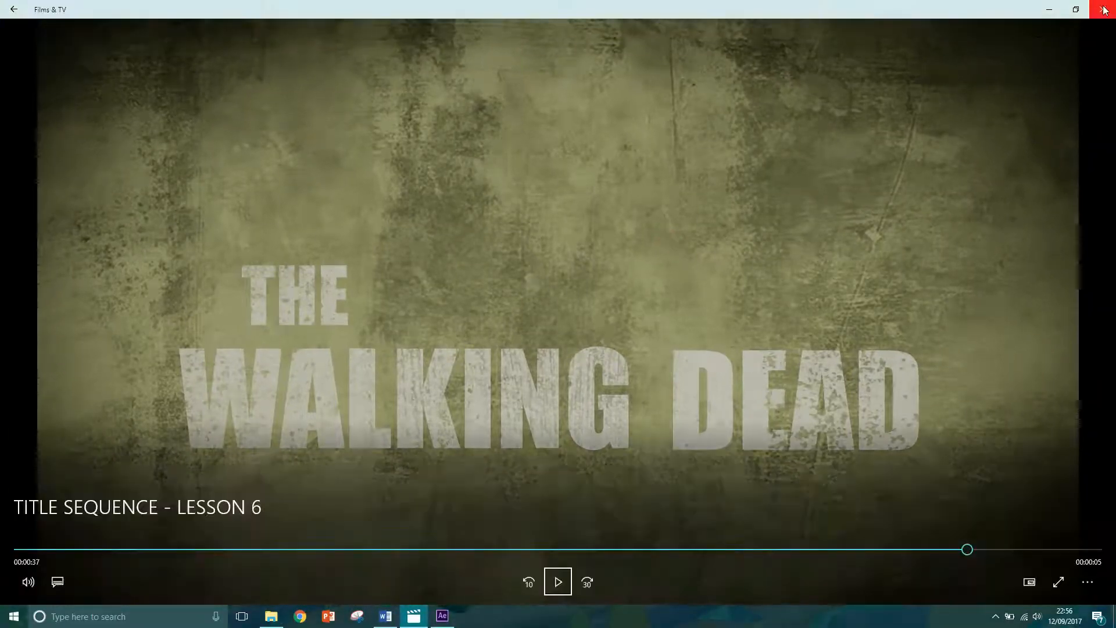
left_click(1104, 9)
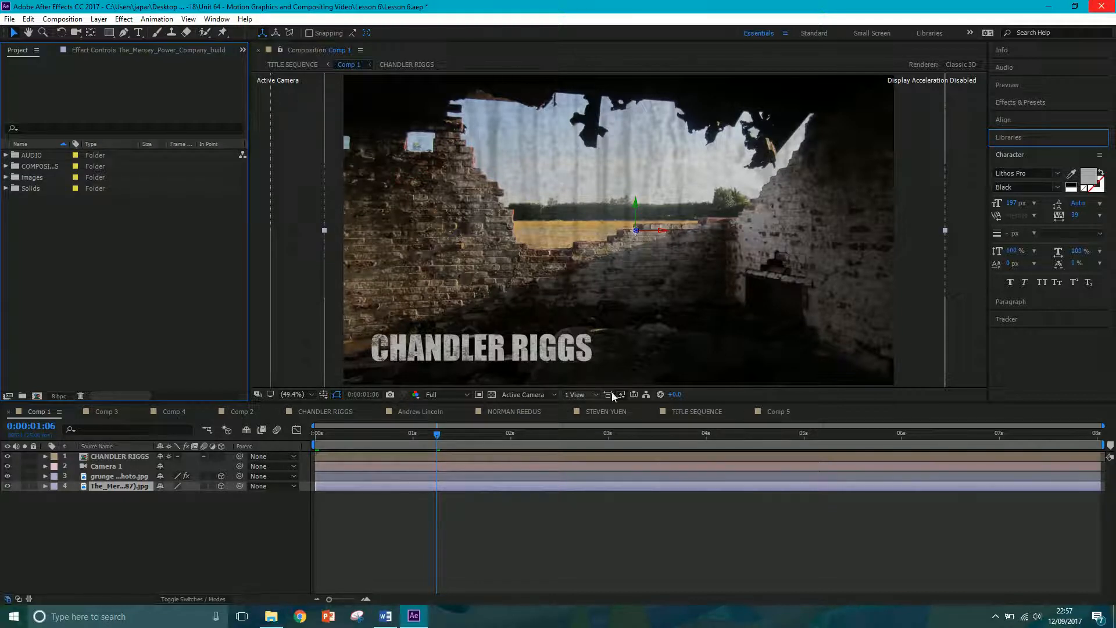
- Examine the TITLE SEQUENCE composition, previewing several points in time and checking its nested comps and the soundtrack layer
left_click(684, 412)
left_click_drag(356, 436, 396, 438)
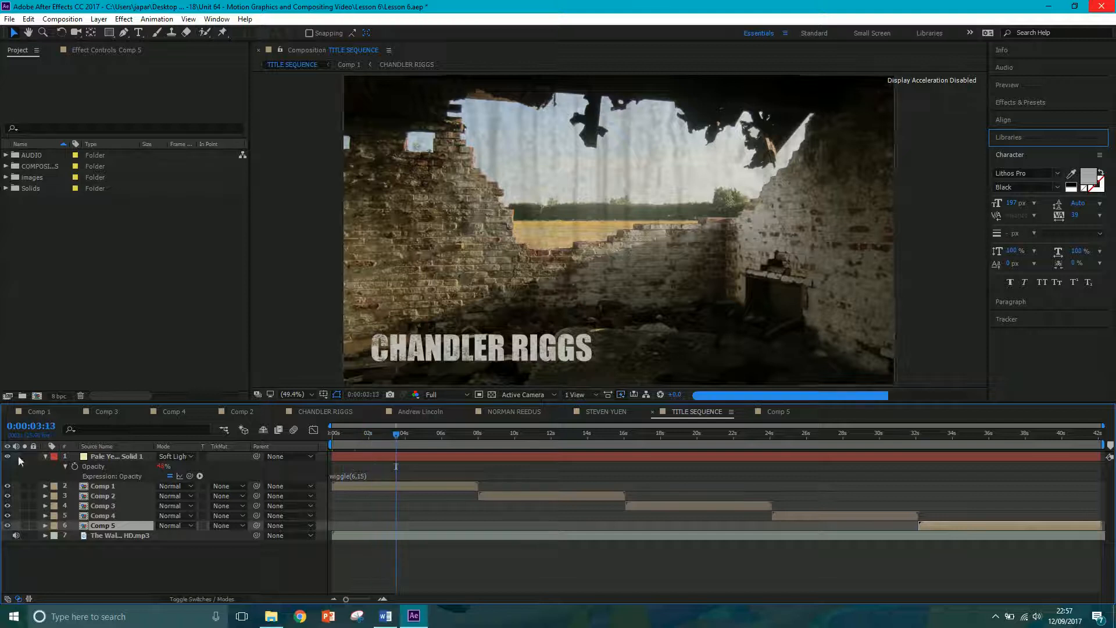
mouse_move(987, 440)
left_mouse_down()
mouse_move(1001, 433)
mouse_move(967, 440)
left_mouse_up()
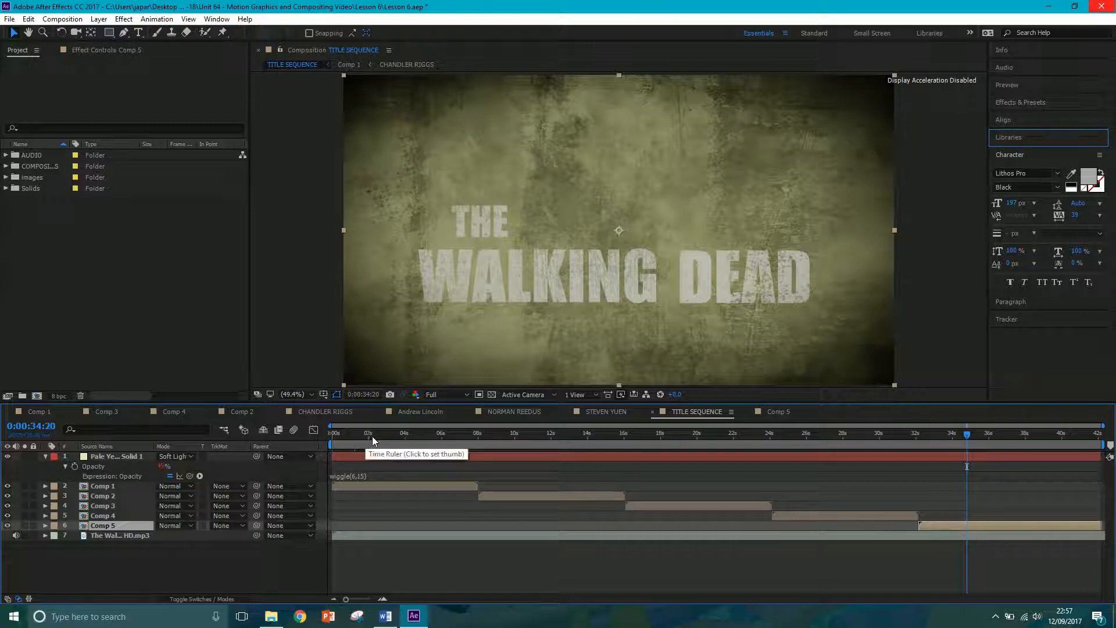
left_click_drag(372, 435, 369, 463)
left_click_drag(486, 437, 594, 433)
left_click(551, 496)
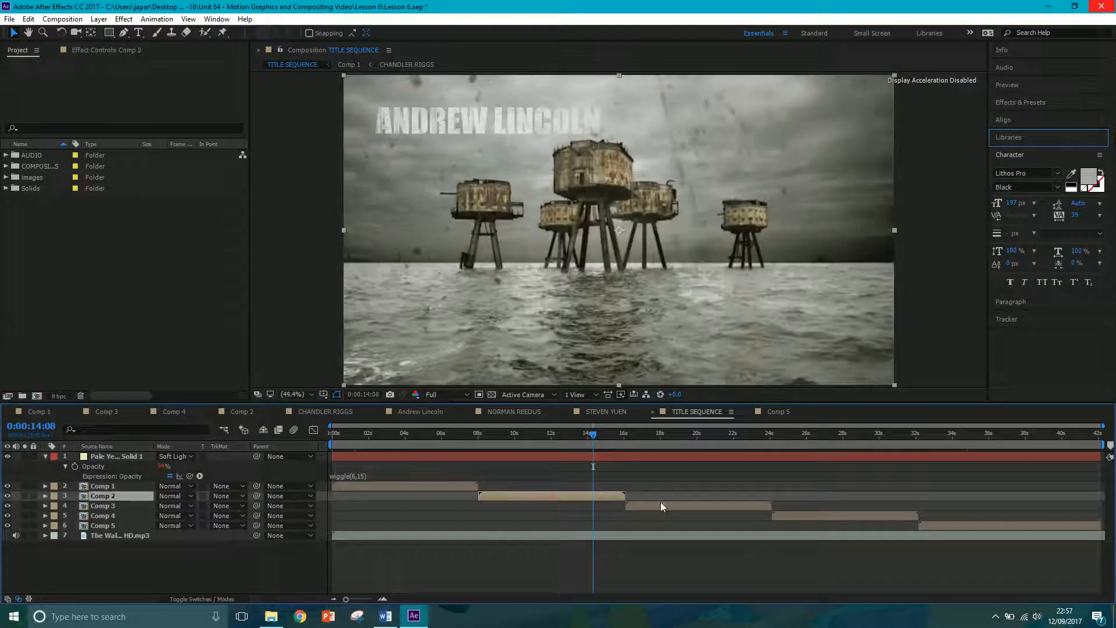
left_click(660, 505)
left_click(803, 517)
left_click_drag(629, 443, 760, 441)
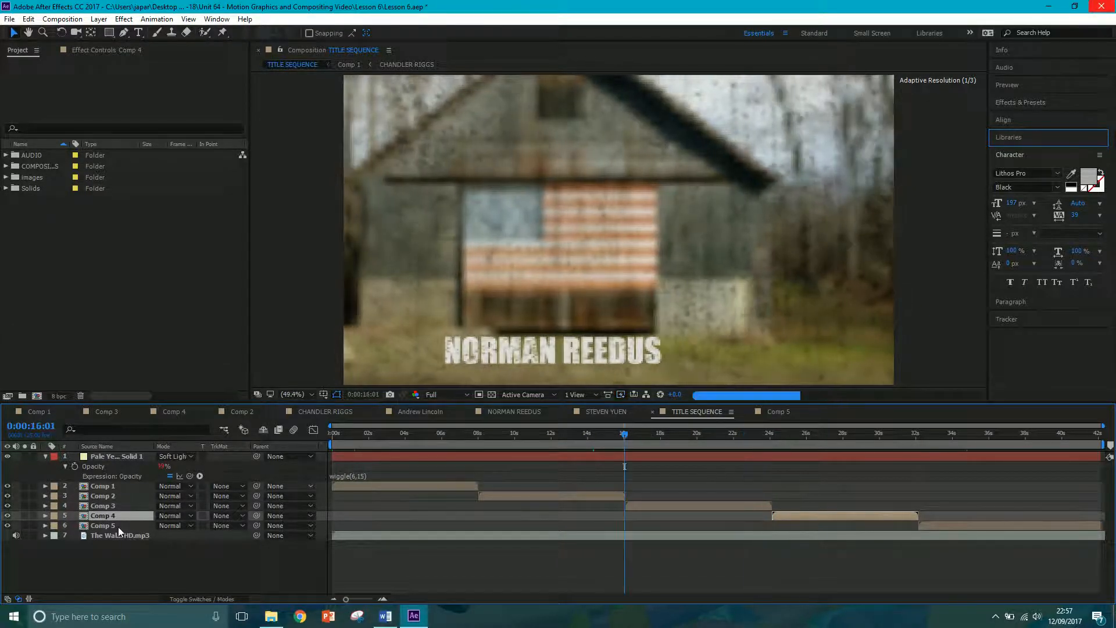
left_click(125, 535)
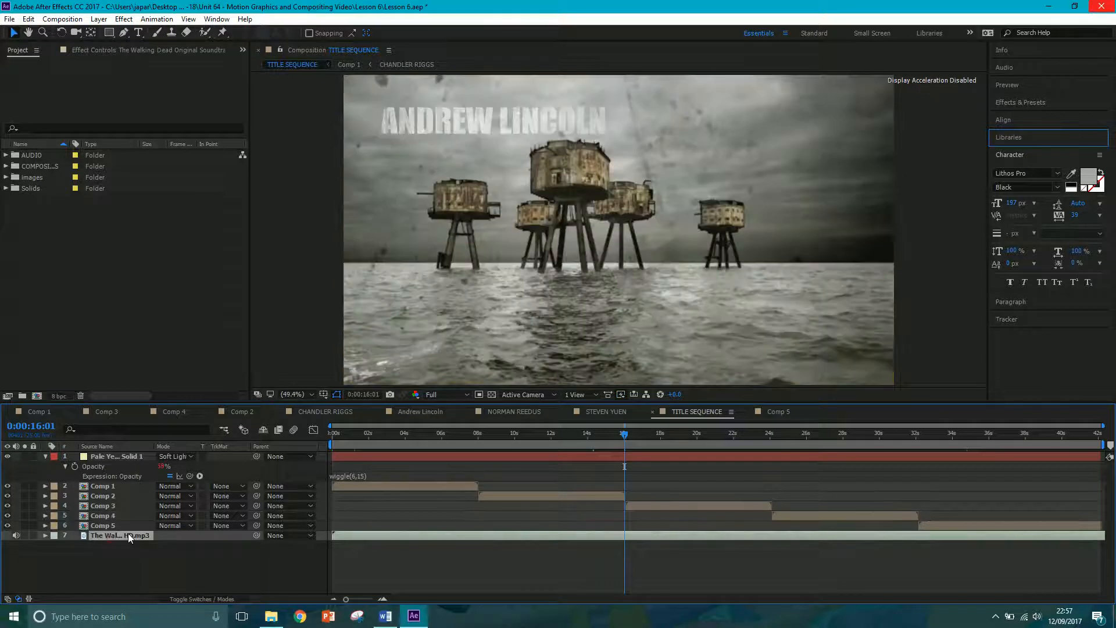
- Open Comp 1 at its first frame and examine what the photo and grunge texture layers contribute, including their blending modes
double_click(351, 487)
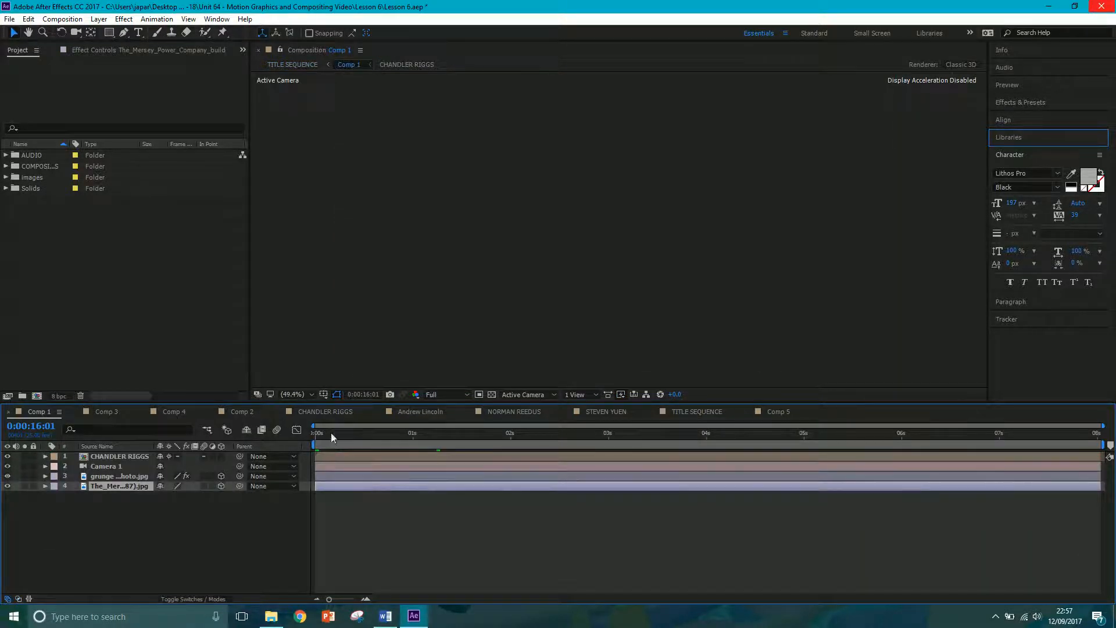
left_click(317, 443)
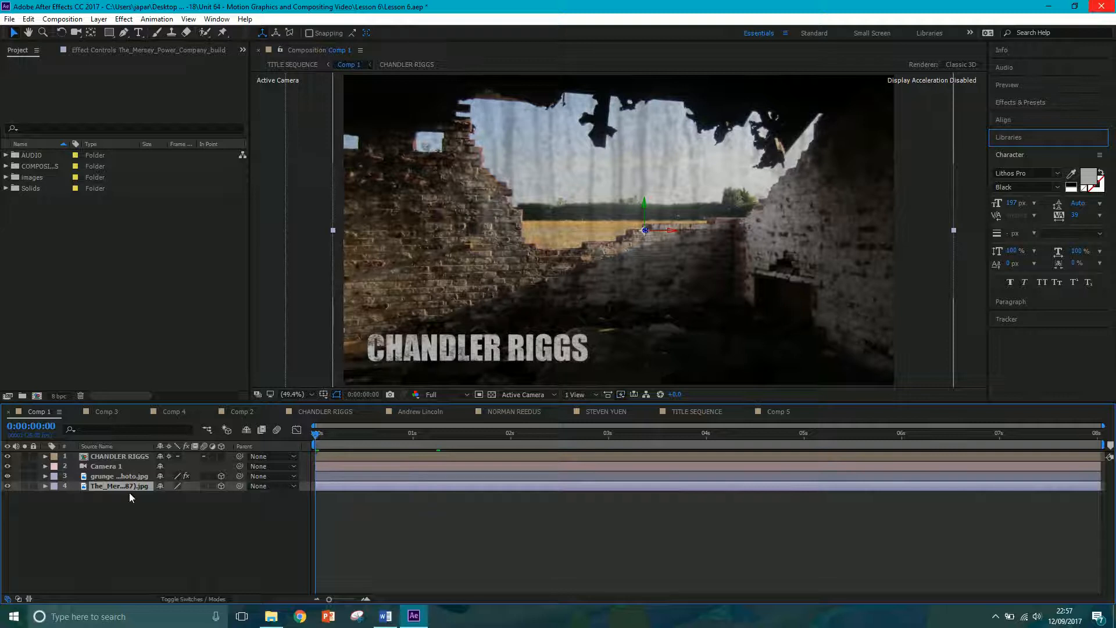
left_click(8, 486)
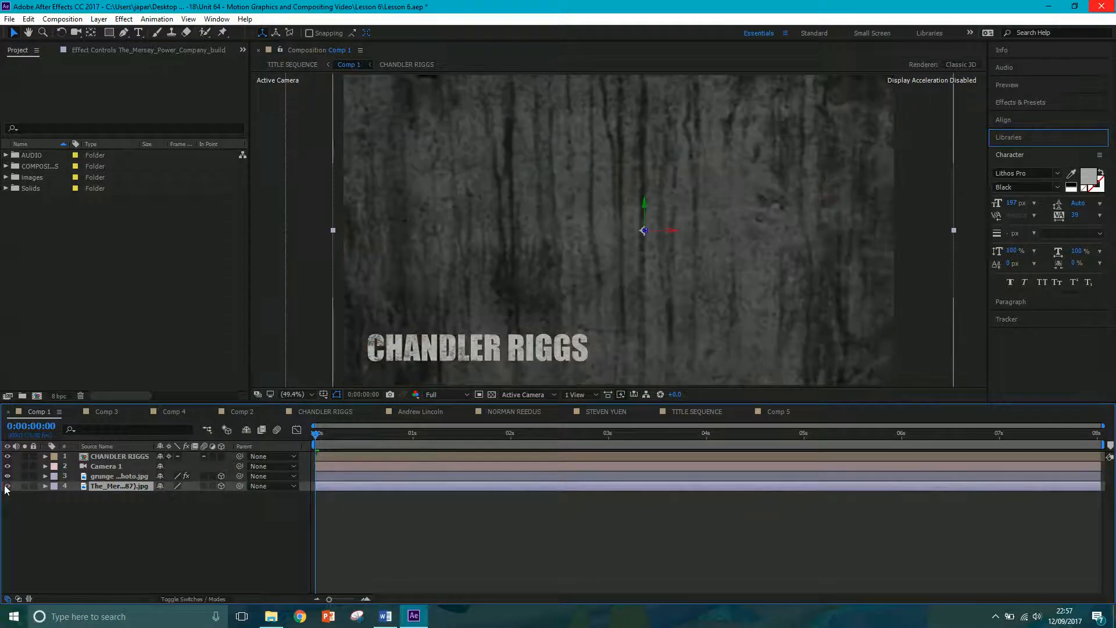
left_click(8, 487)
left_click(7, 477)
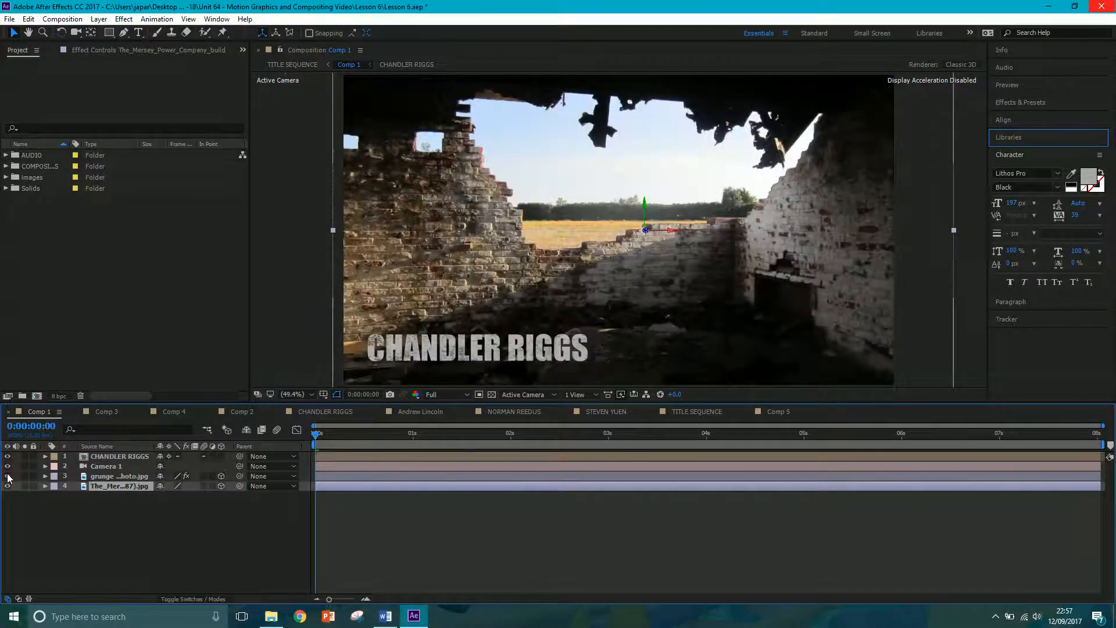
left_click(8, 476)
left_click(182, 599)
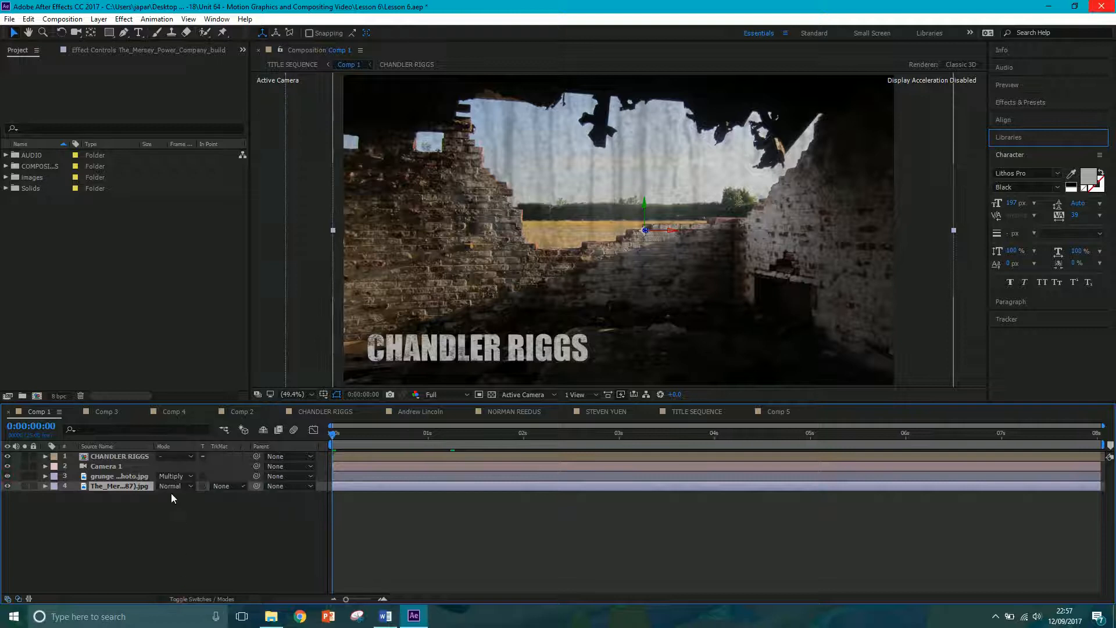
left_click(186, 599)
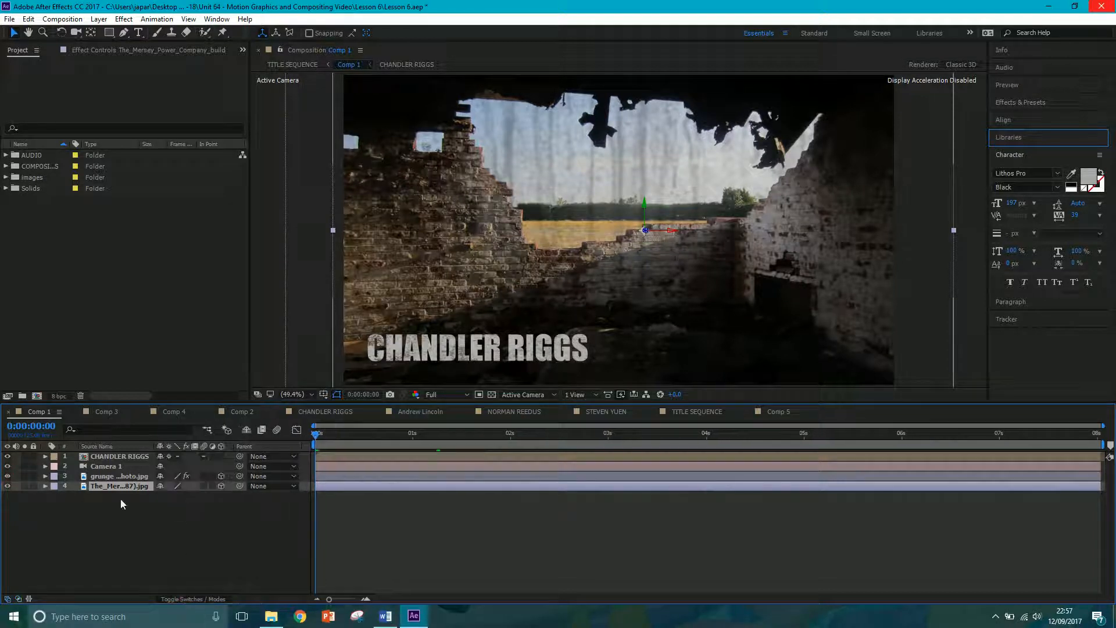
- Examine Comp 1 in the Top view, checking the depth of the photo and grunge layers relative to the camera and its movement
left_click(102, 468)
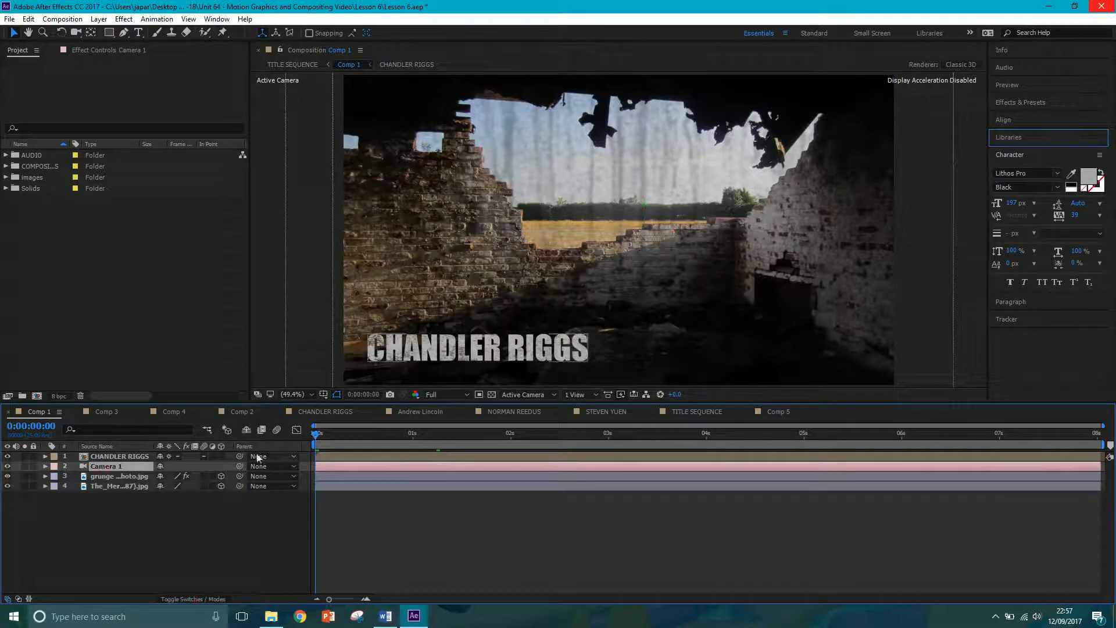
left_click(528, 396)
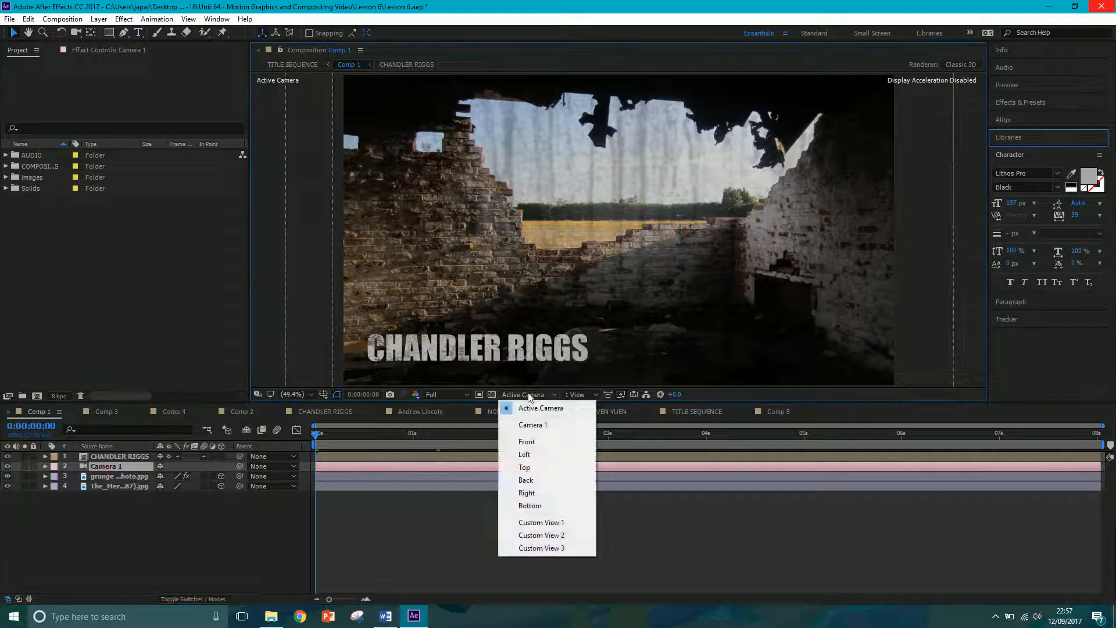
left_click(531, 467)
scroll(583, 298, "down", 3)
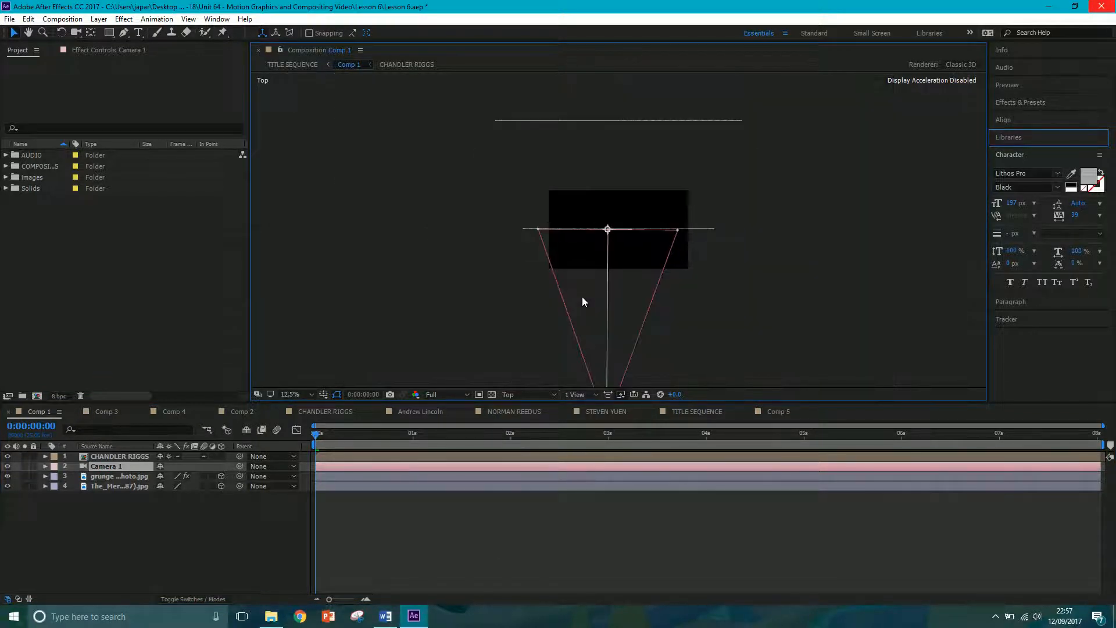
key("space")
left_click_drag(707, 307, 687, 250)
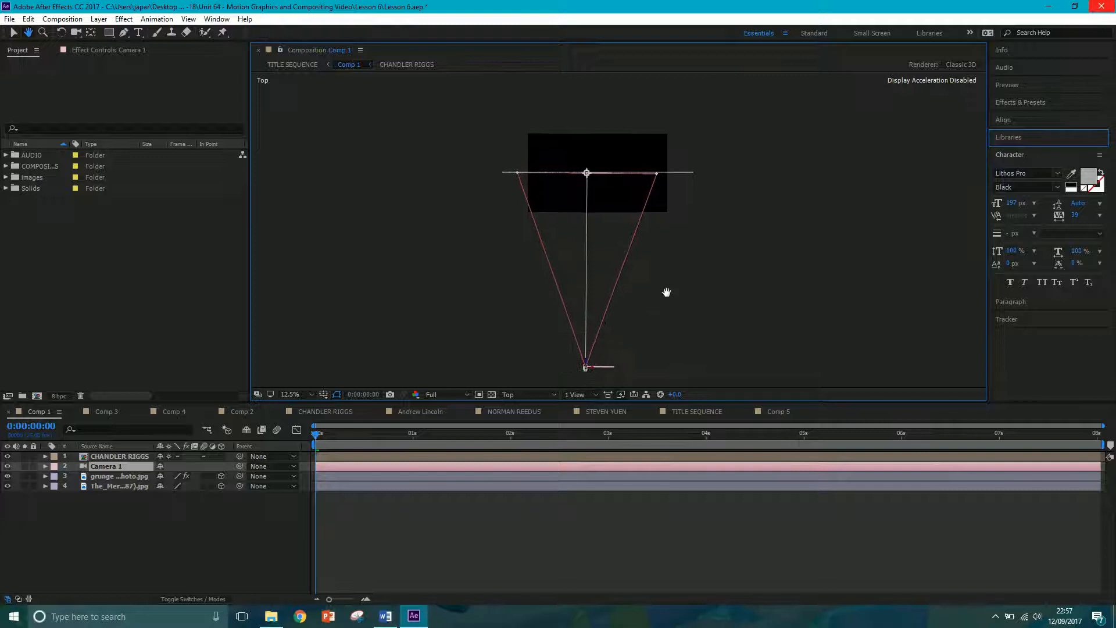
key("space")
left_click_drag(686, 300, 679, 381)
left_click_drag(705, 230, 675, 267)
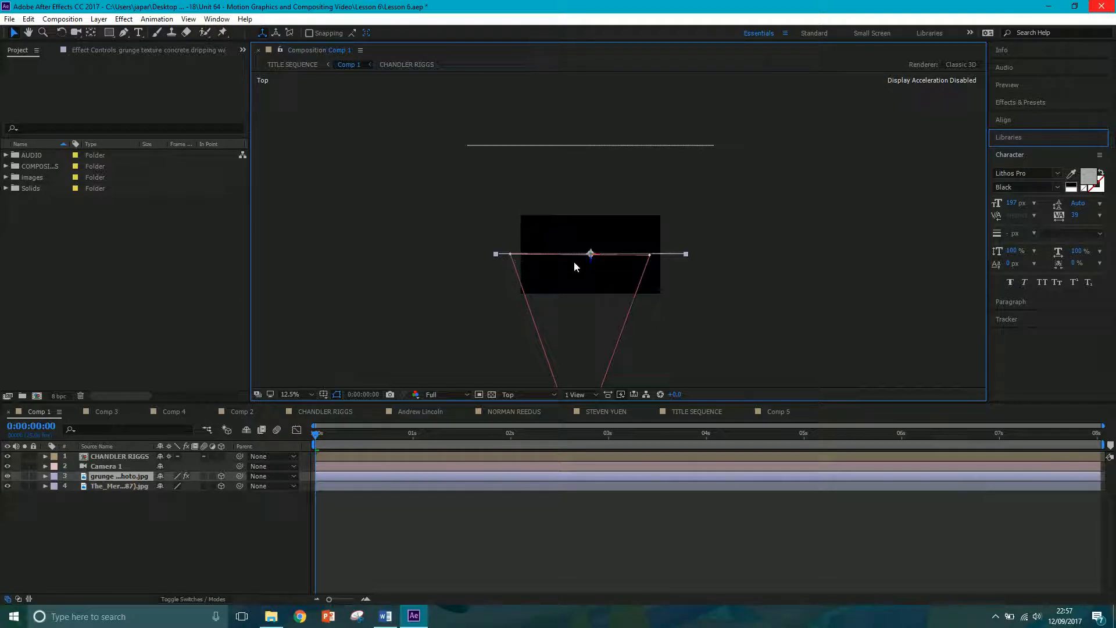
left_click_drag(455, 130, 540, 170)
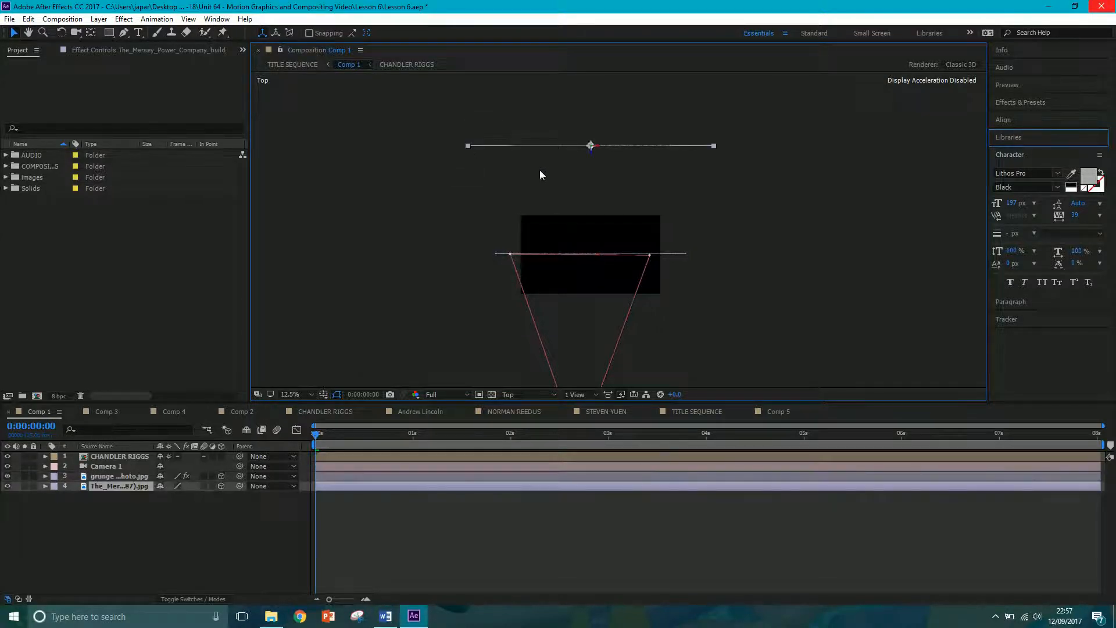
left_click_drag(317, 434, 538, 436)
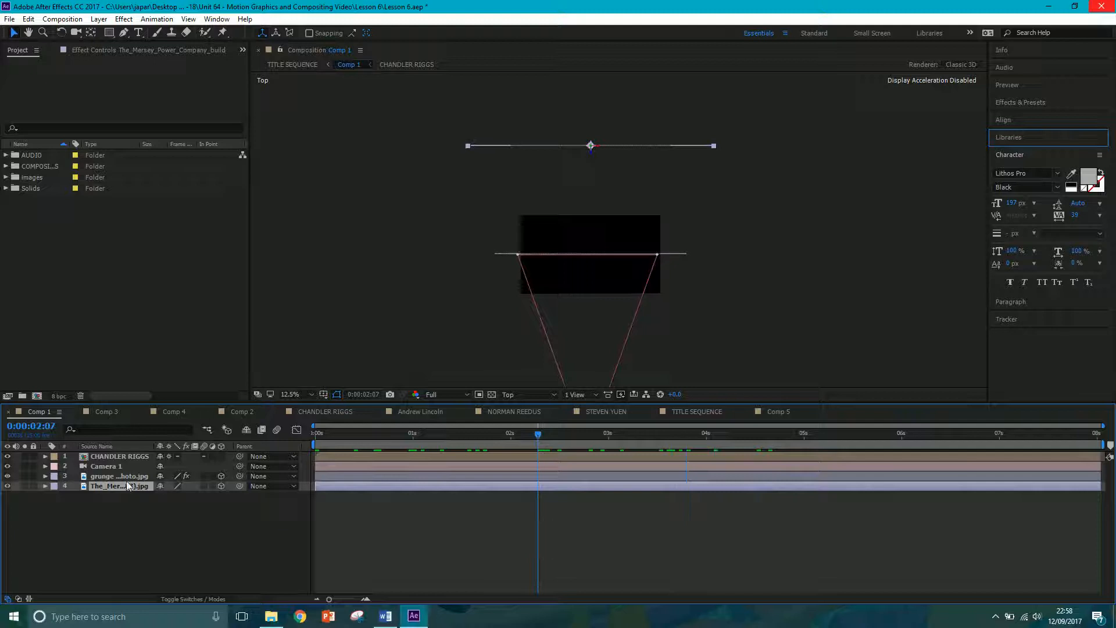
- Return Comp 1 to the Active Camera view and open the nested CHANDLER RIGGS composition to inspect its grunge texture layer
left_click(522, 396)
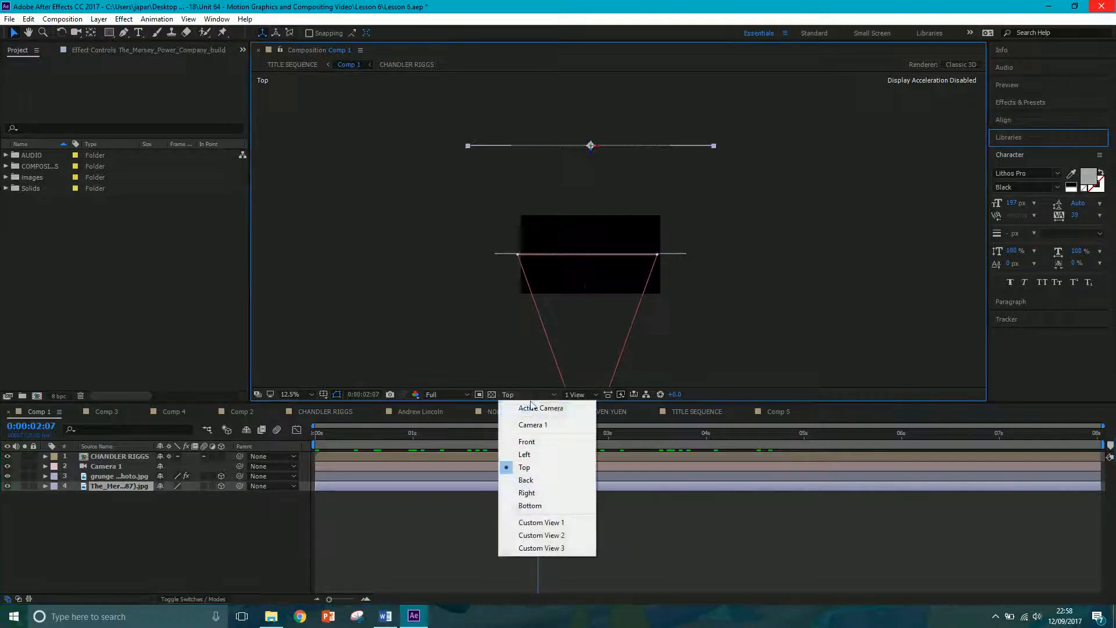
left_click(535, 409)
key("period")
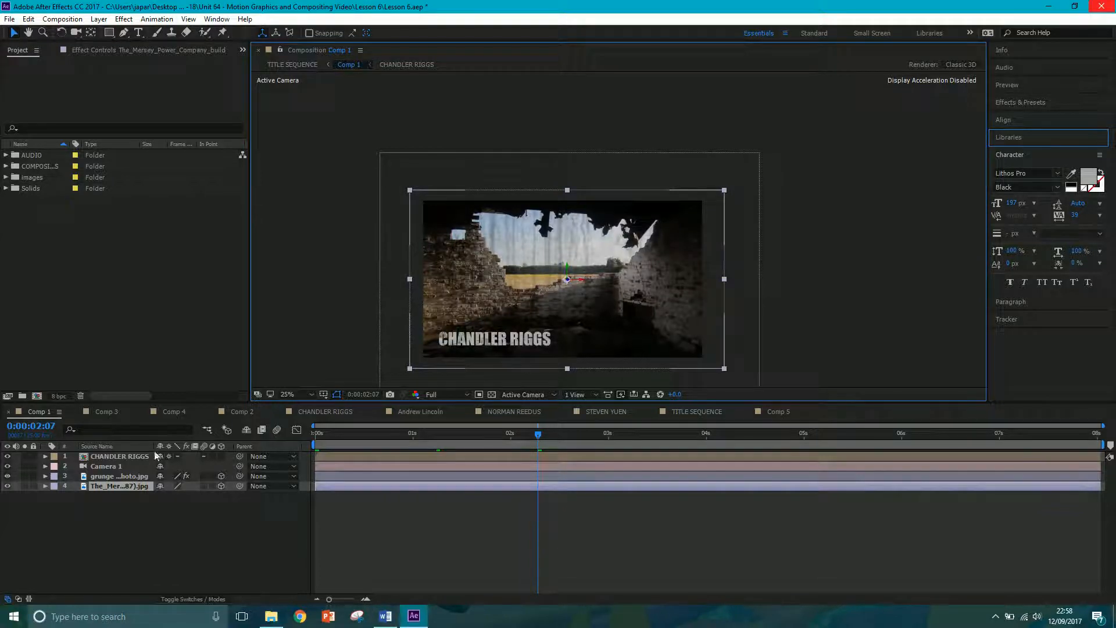
double_click(120, 456)
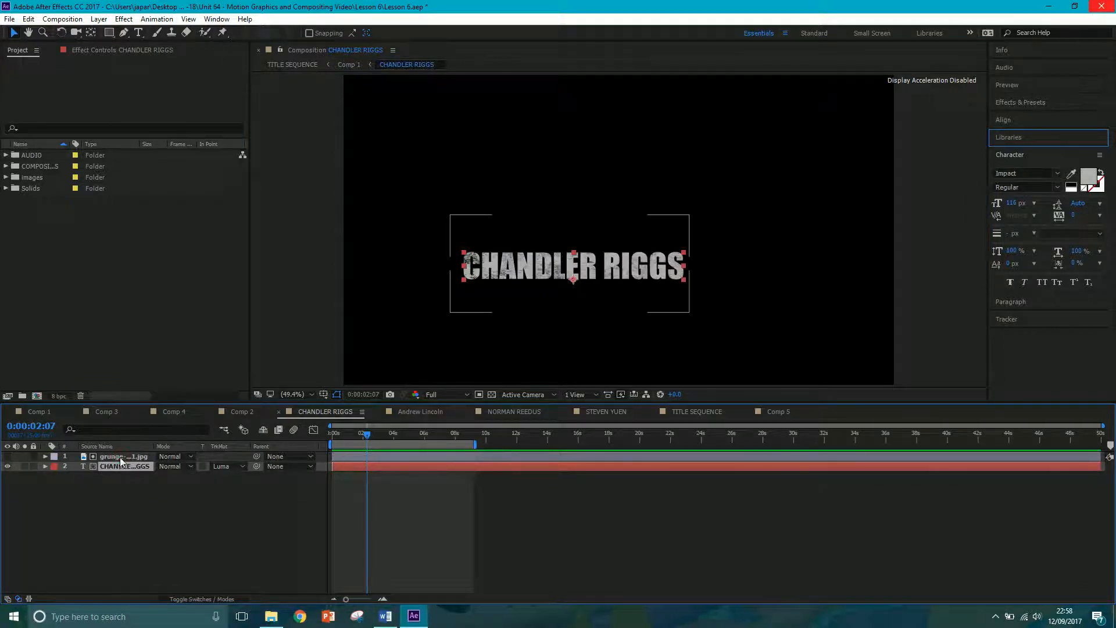
left_click(116, 456)
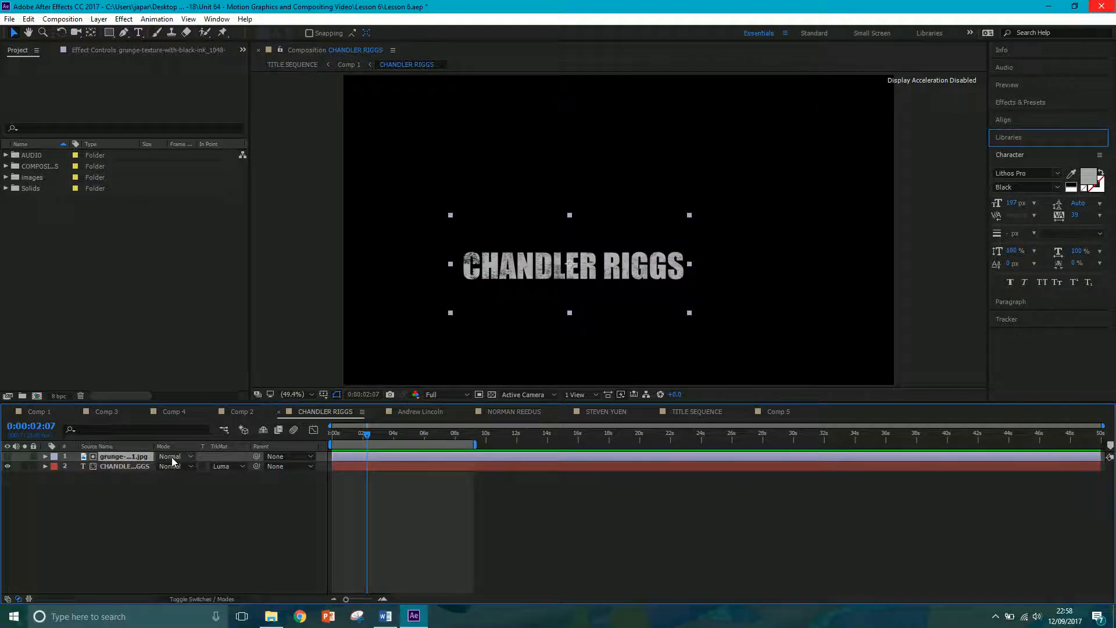
- Create a project folder named fdgft and delete it
left_click(103, 233)
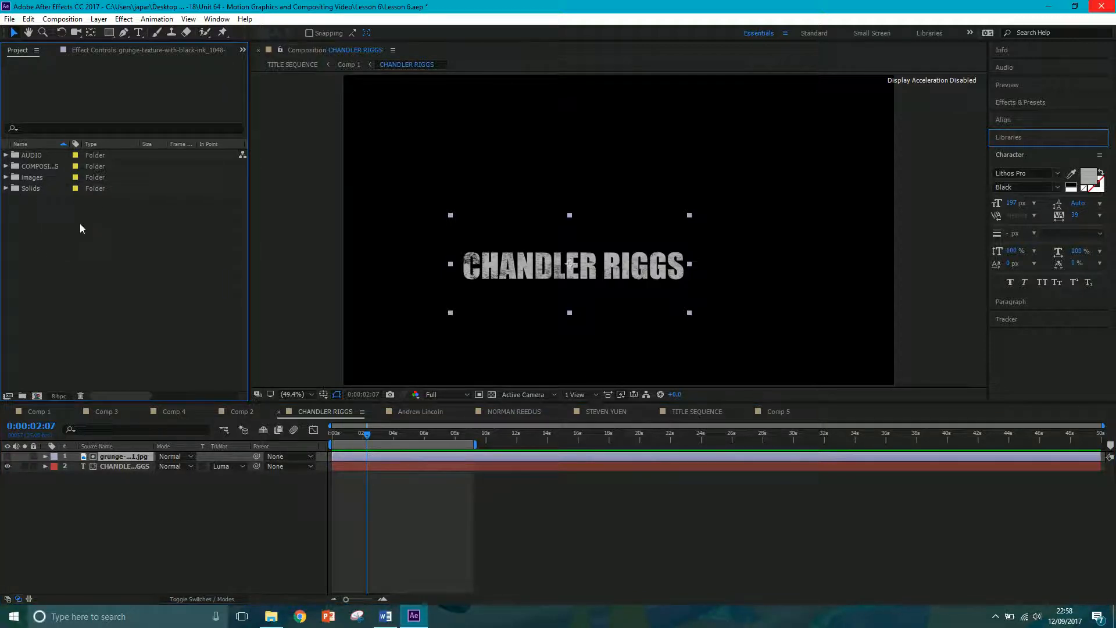
left_click(22, 397)
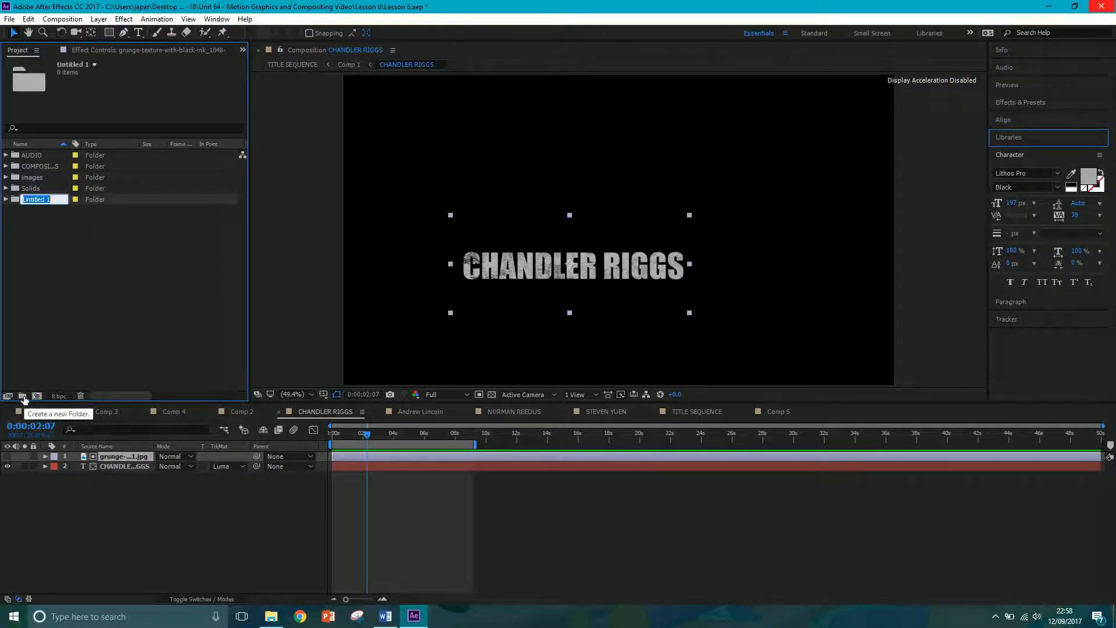
type("fdgft")
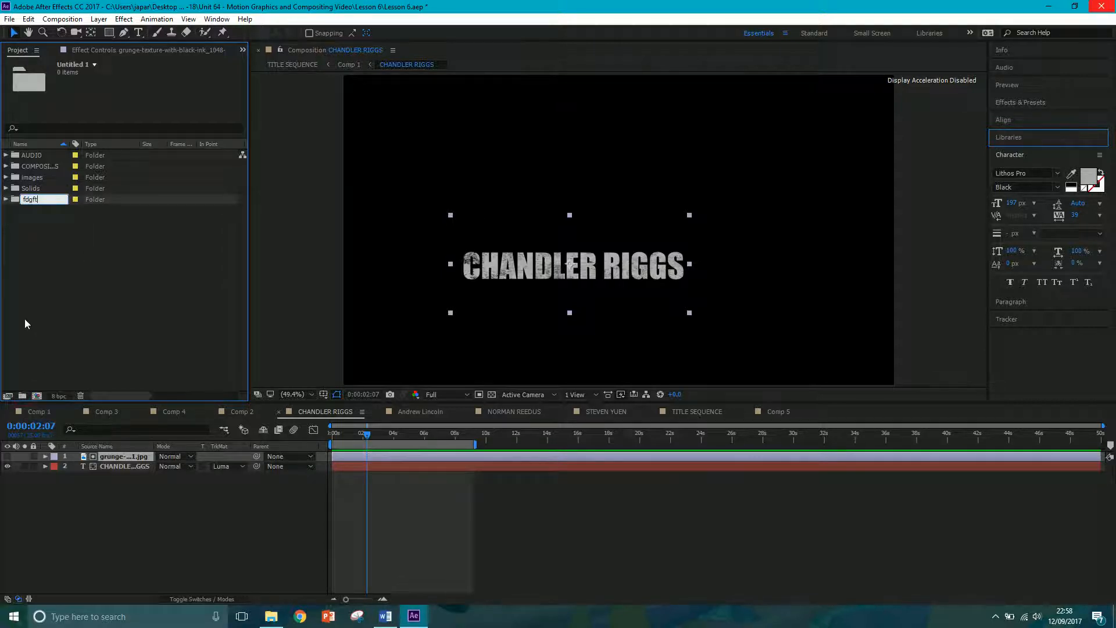
left_click(46, 213)
left_click_drag(43, 179, 80, 397)
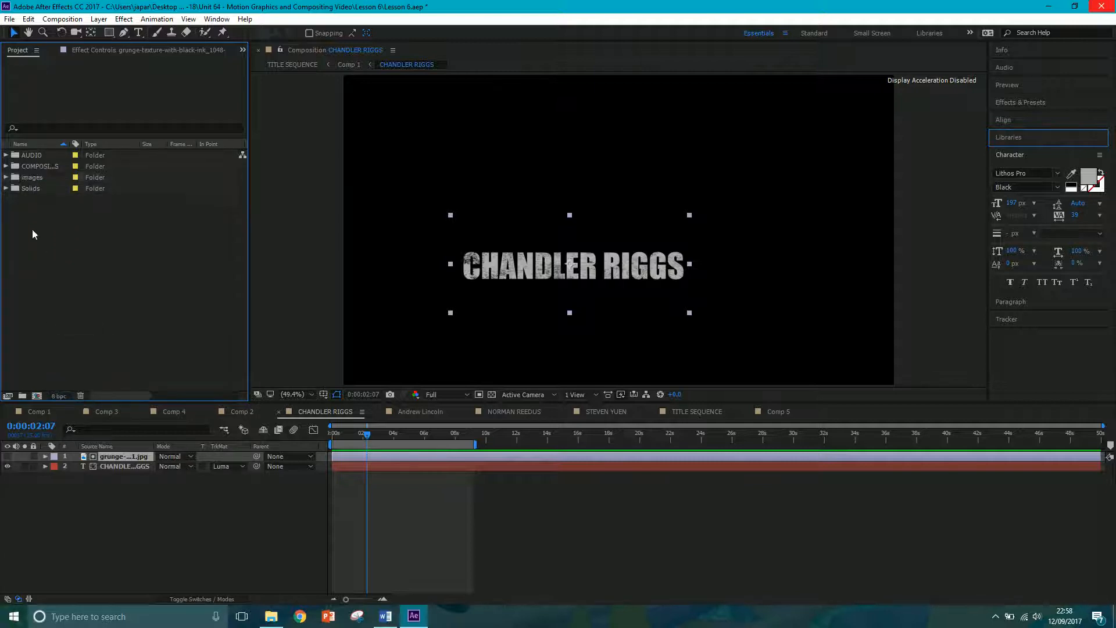
- Look through the photos and grunge textures in the project's images folder, and collapse the folder
left_click(6, 177)
left_click(41, 190)
left_click(45, 202)
left_click(50, 221)
left_click(50, 234)
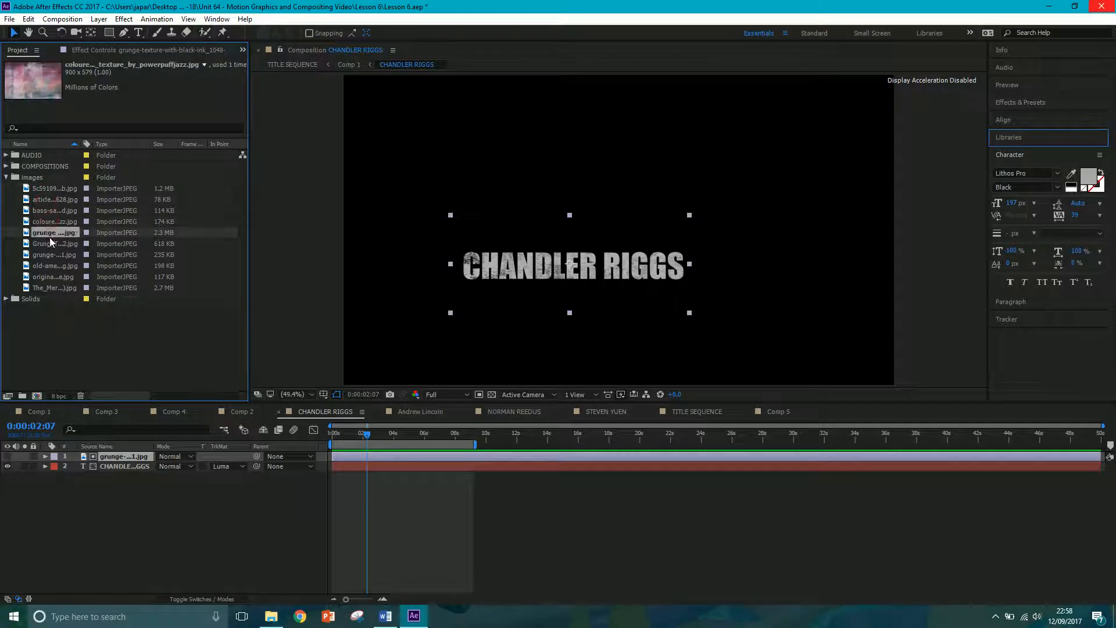
left_click(53, 255)
left_click(54, 265)
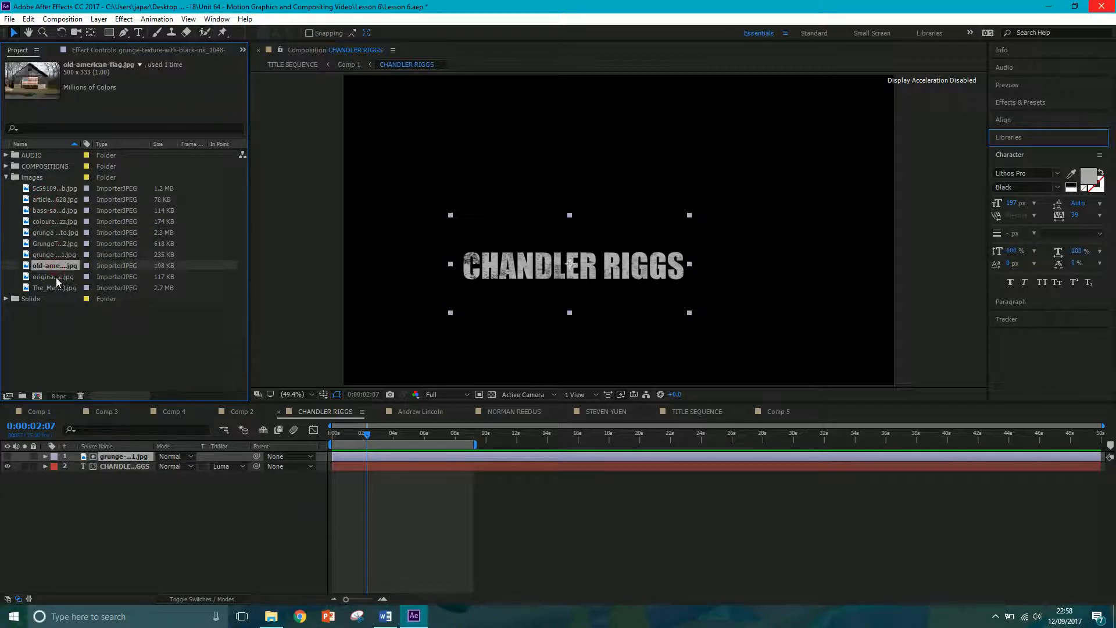
left_click(6, 178)
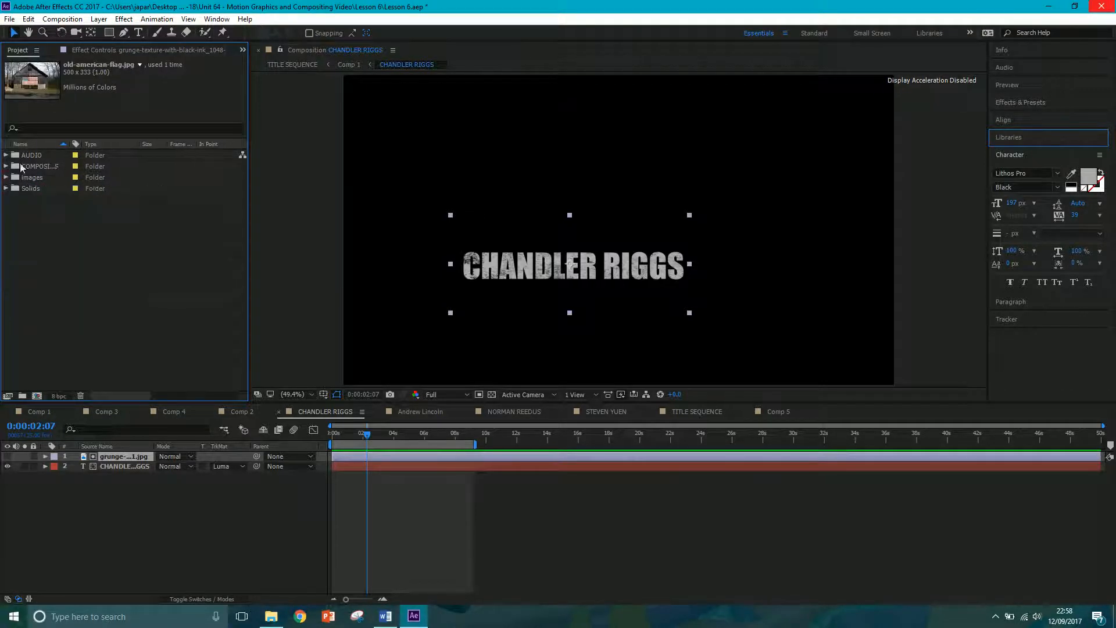
- Create a new HDTV 1080 25 composition named C RIGGS TITLE with a duration of 10 seconds
left_click(73, 18)
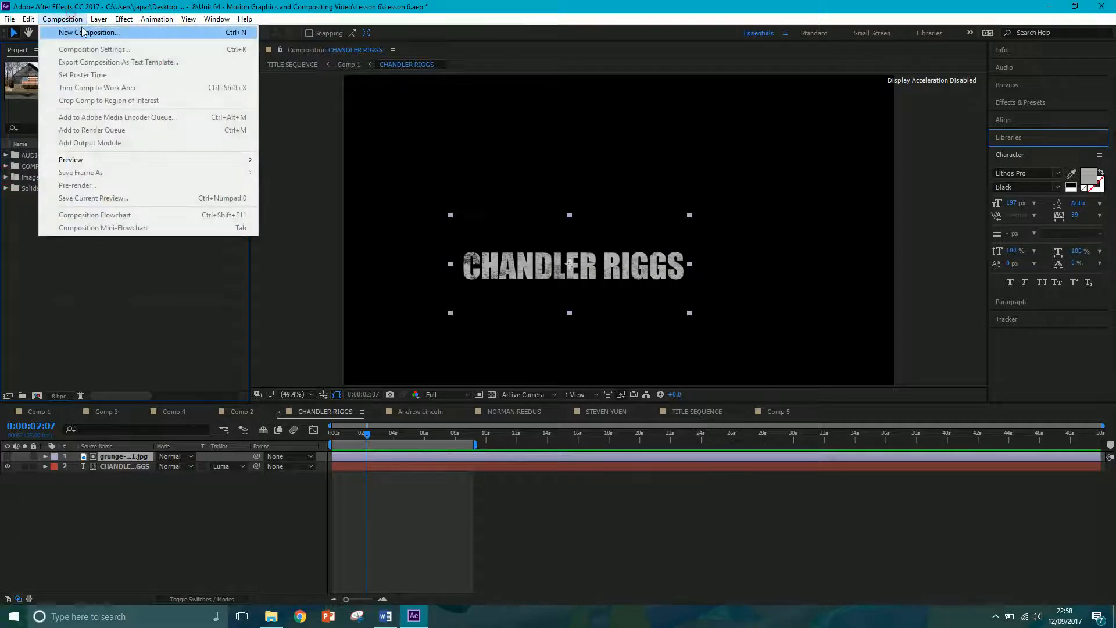
left_click(93, 32)
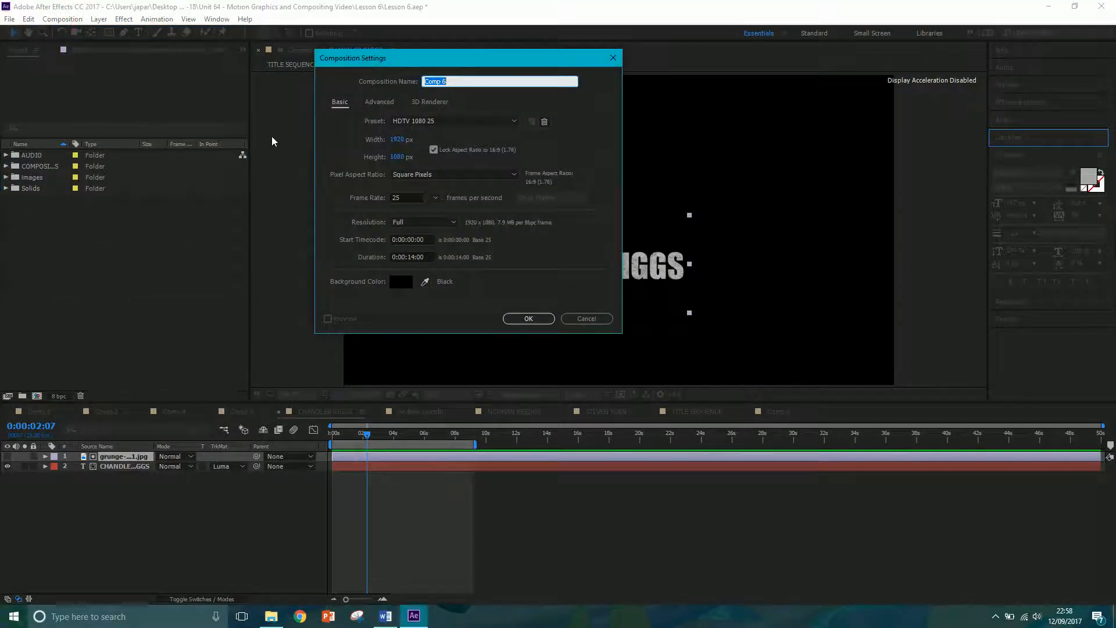
type("C RIGGS TITLE")
left_click(413, 260)
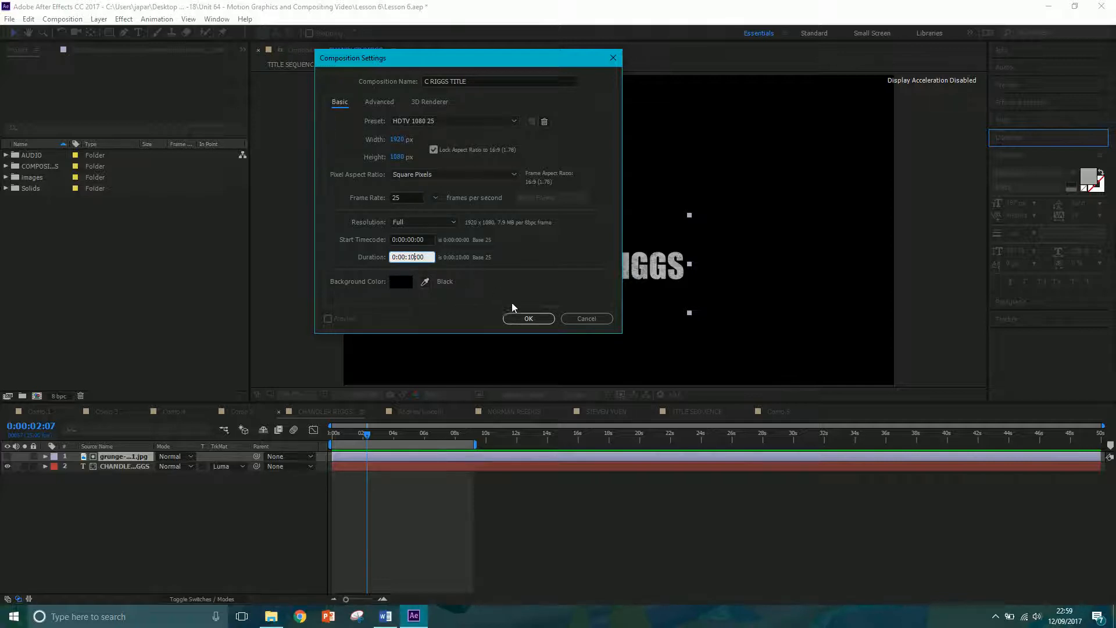
left_click(526, 320)
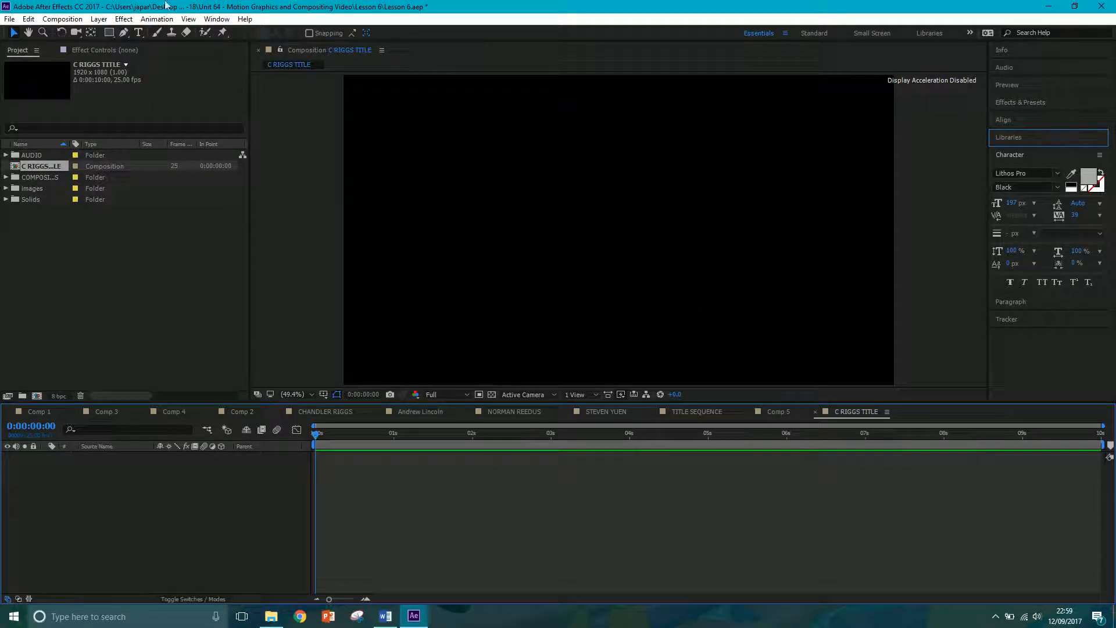
- Add a text layer reading CHANDLER RIGGS to the C RIGGS TITLE composition
left_click(140, 32)
left_click(494, 224)
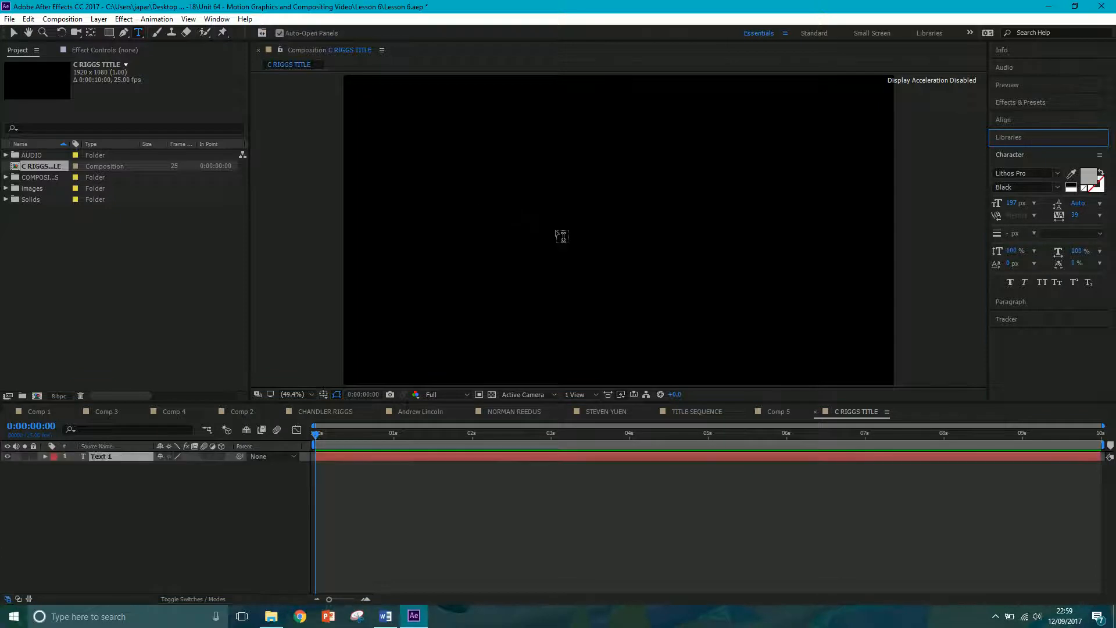
type("CHANDLE")
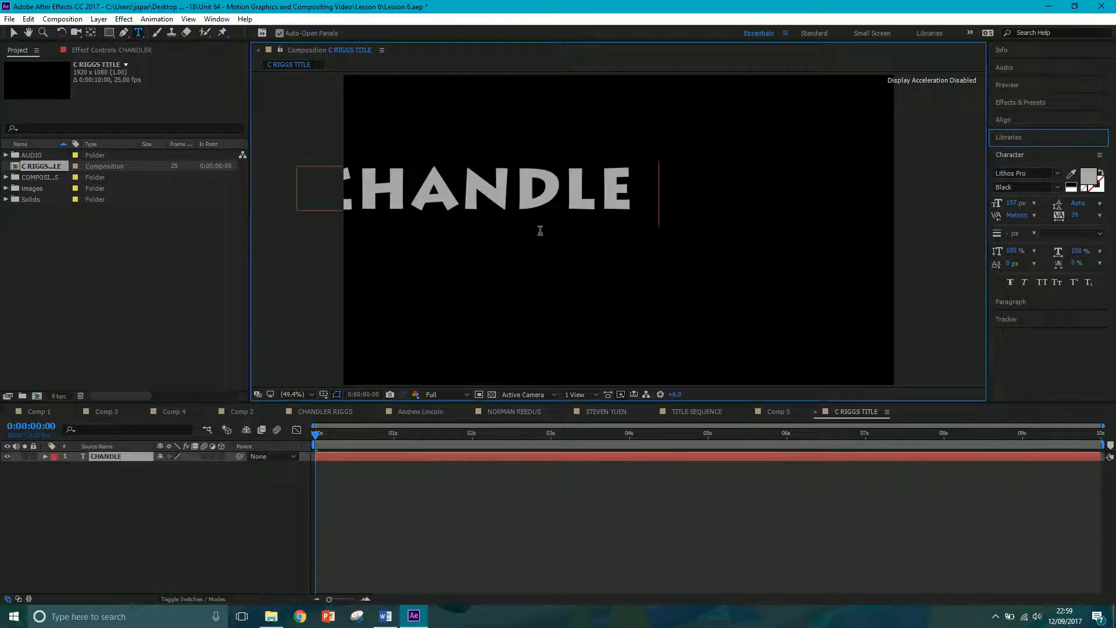
type("R RIGGS")
- Reduce the CHANDLER RIGGS text to 127 px and move it near the centre of the frame
left_click_drag(766, 195, 33, 179)
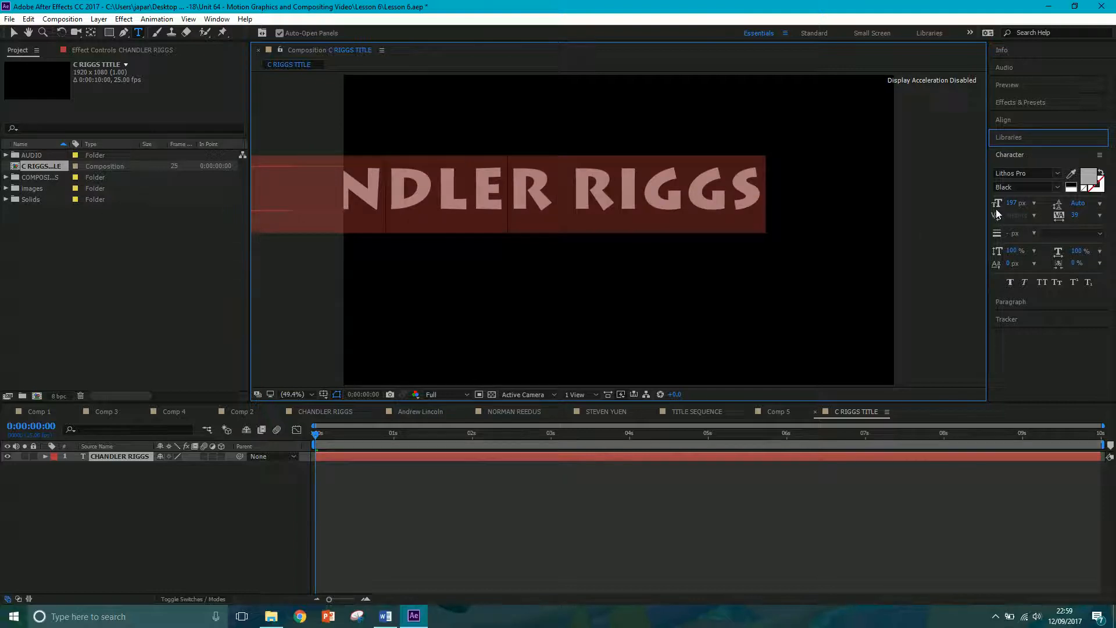
left_click_drag(1009, 204, 965, 208)
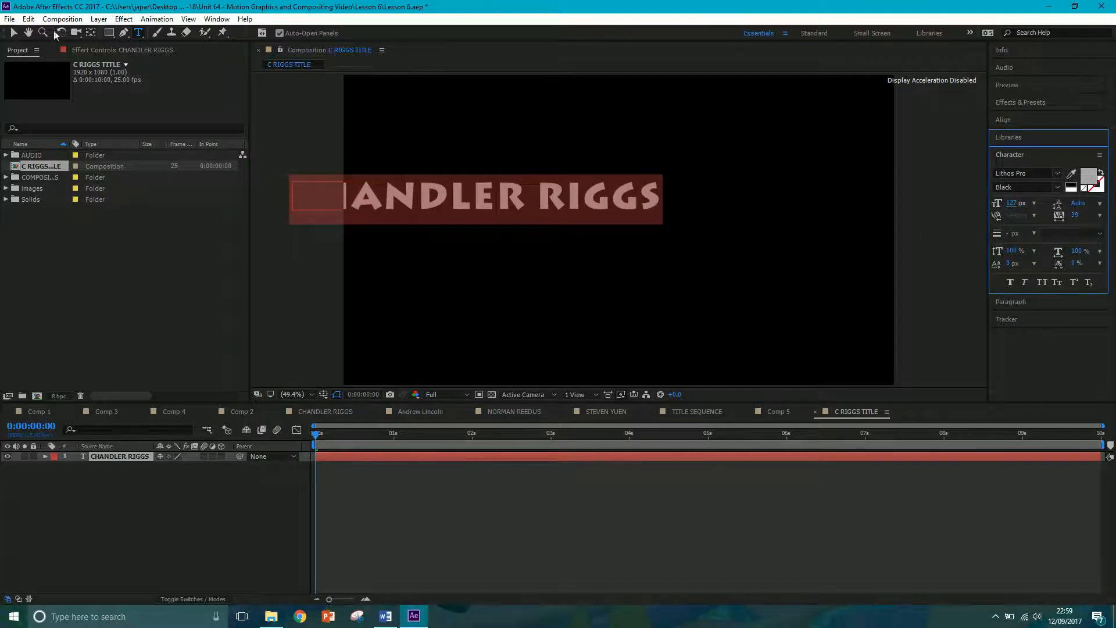
left_click(14, 32)
left_click_drag(398, 210, 512, 231)
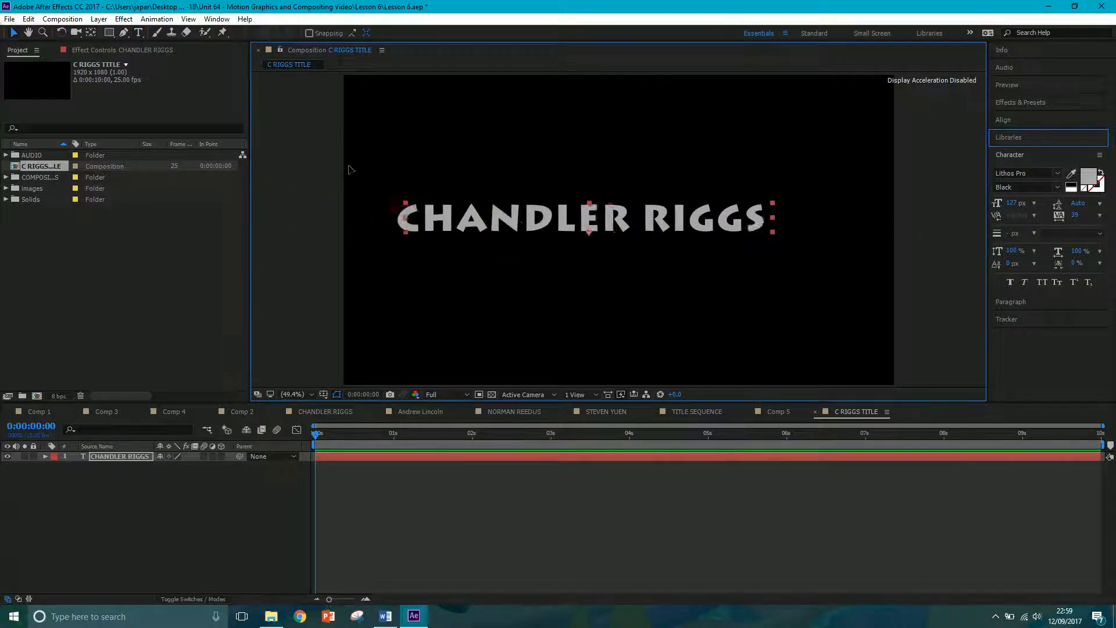
- Try out different fonts on the CHANDLER RIGGS text and set it to Impact Regular
left_click(137, 32)
left_click_drag(772, 217, 406, 219)
left_click(1022, 173)
key("Up")
key("Up")
key("Up")
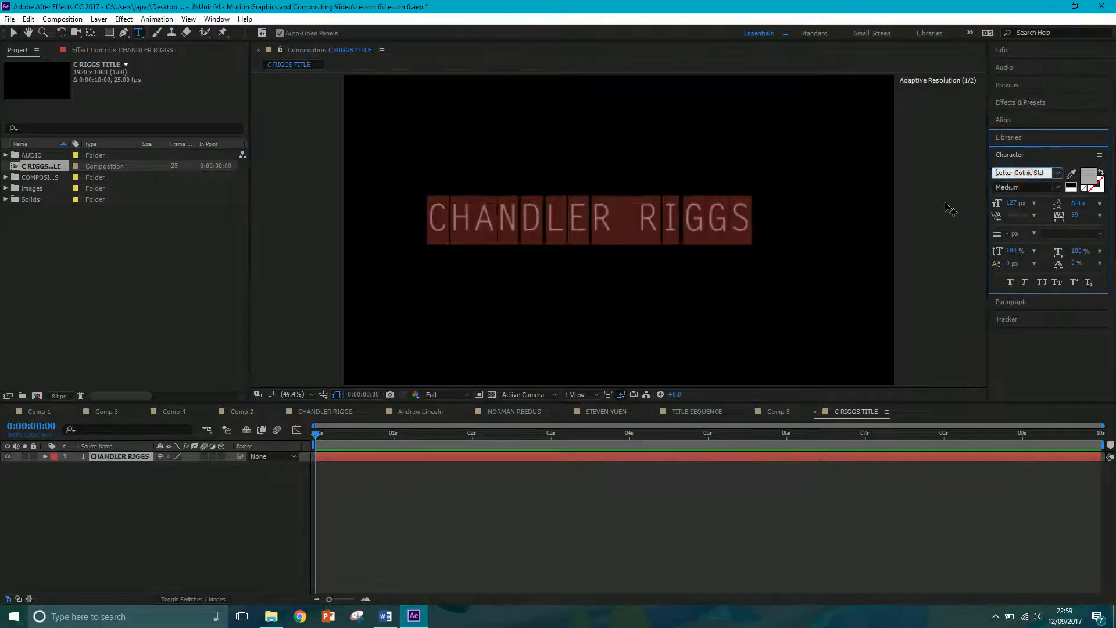
key("Up")
key("Up")
key("Up")
key("Up")
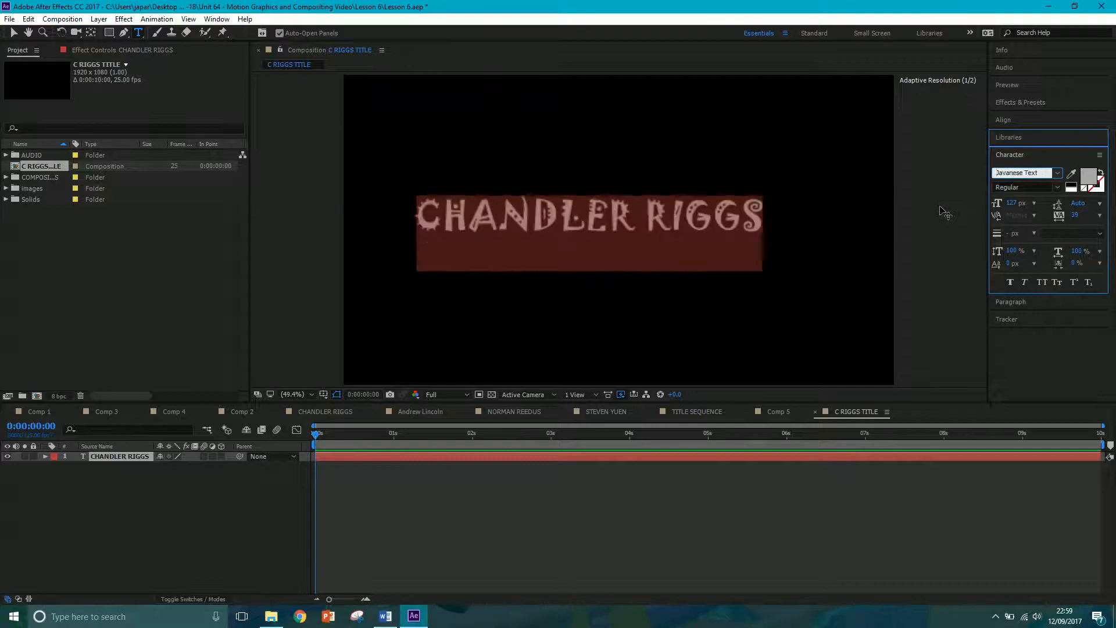
key("Up")
key("Up")
key("Up")
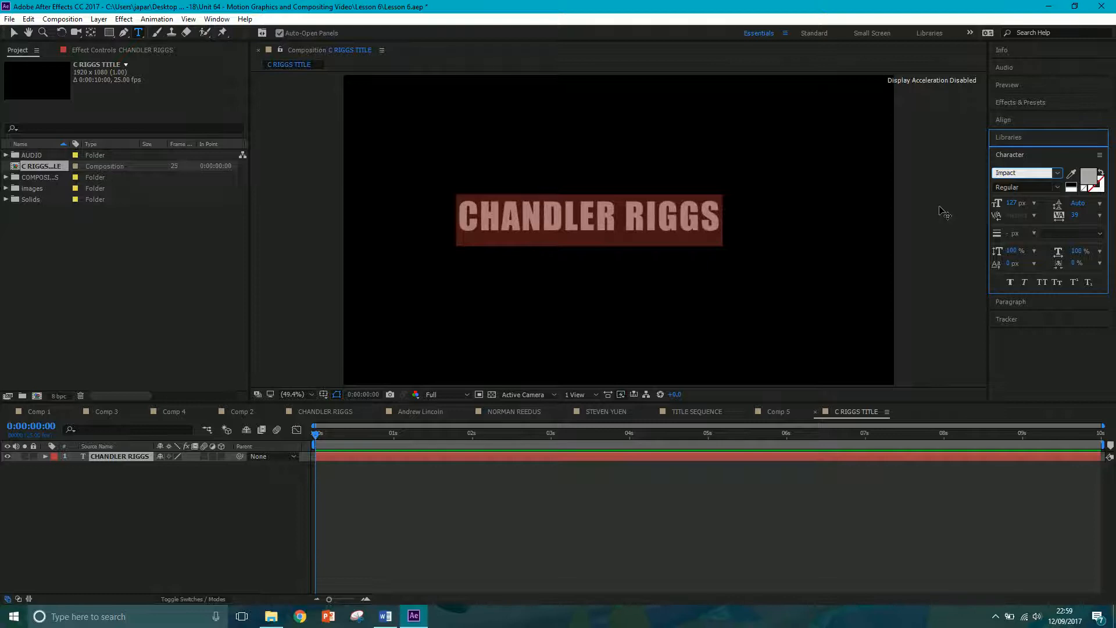
- Move the CHANDLER RIGGS text to the lower left of the frame
left_click(141, 531)
left_click(13, 33)
left_click_drag(517, 212, 428, 337)
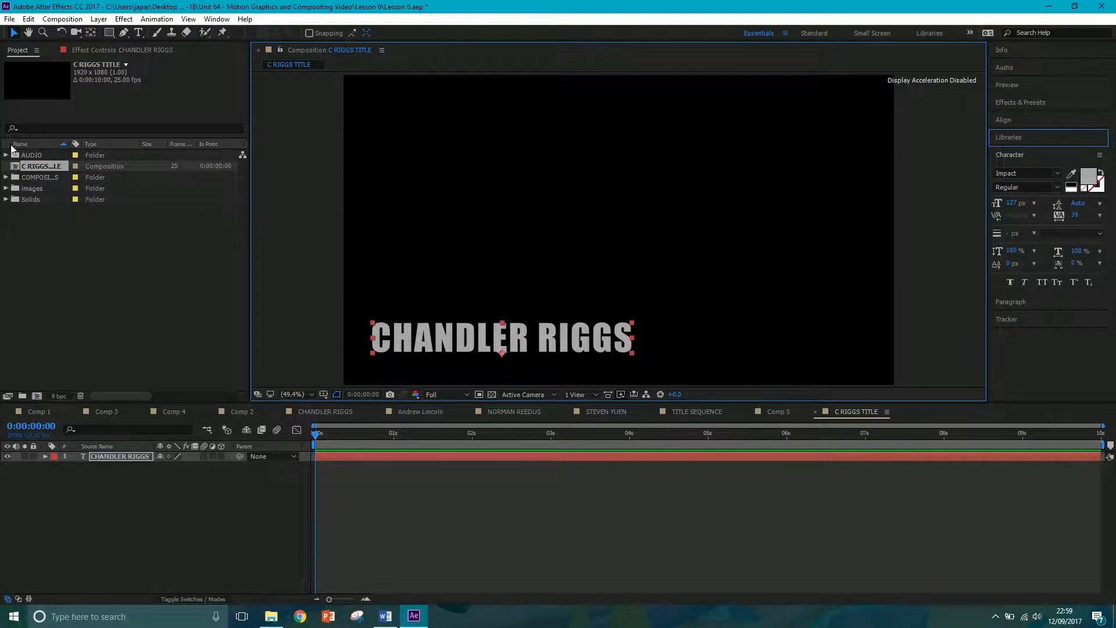
- Expand the images folder and preview its files to choose a grunge texture for the title text
left_click(7, 191)
left_click(7, 188)
left_click(46, 200)
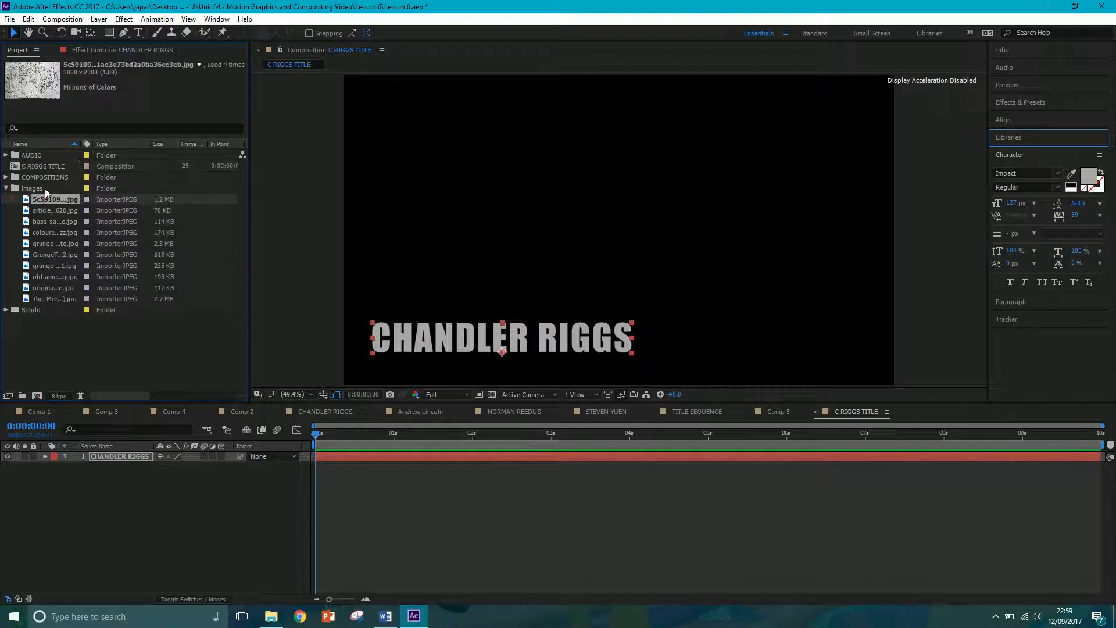
left_click_drag(59, 97, 70, 106)
left_click_drag(57, 162, 55, 184)
left_click(51, 209)
left_click(51, 221)
left_click(50, 234)
left_click(50, 241)
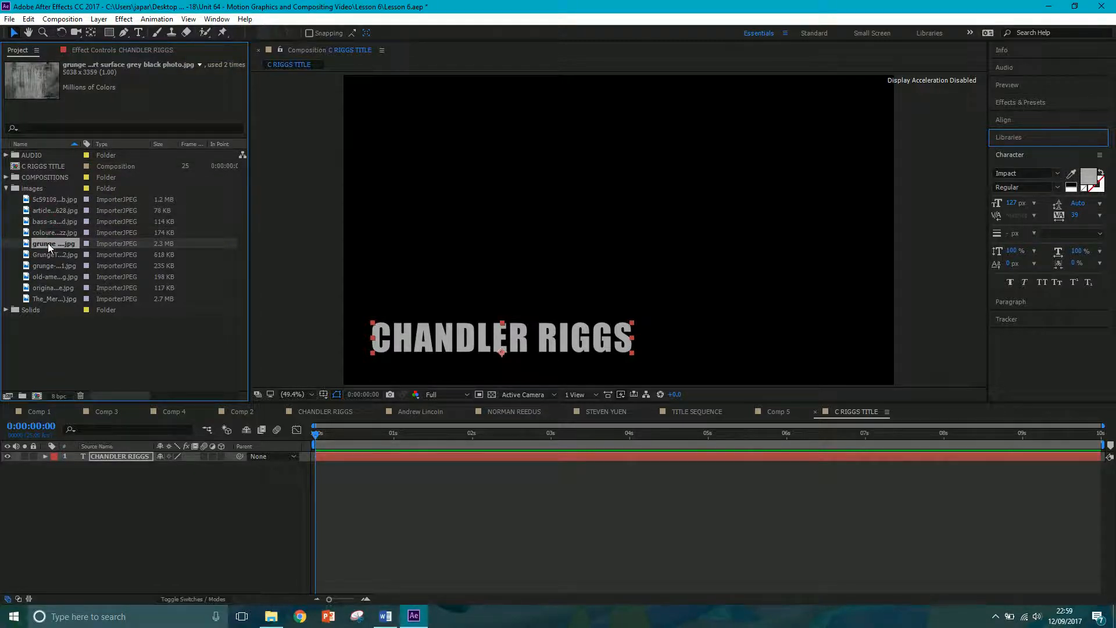
left_click(48, 254)
left_click(48, 267)
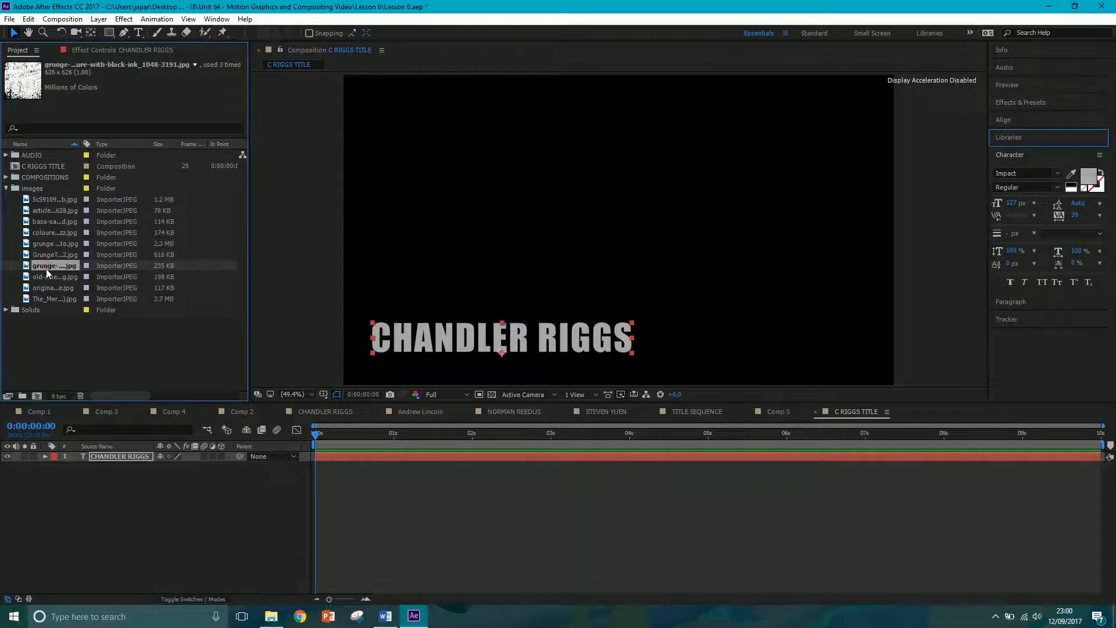
- Place grunge-texture-with-black-ink_1048-3191.jpg above the text layer, then move and widen it to cover the whole title
left_click_drag(47, 267, 99, 452)
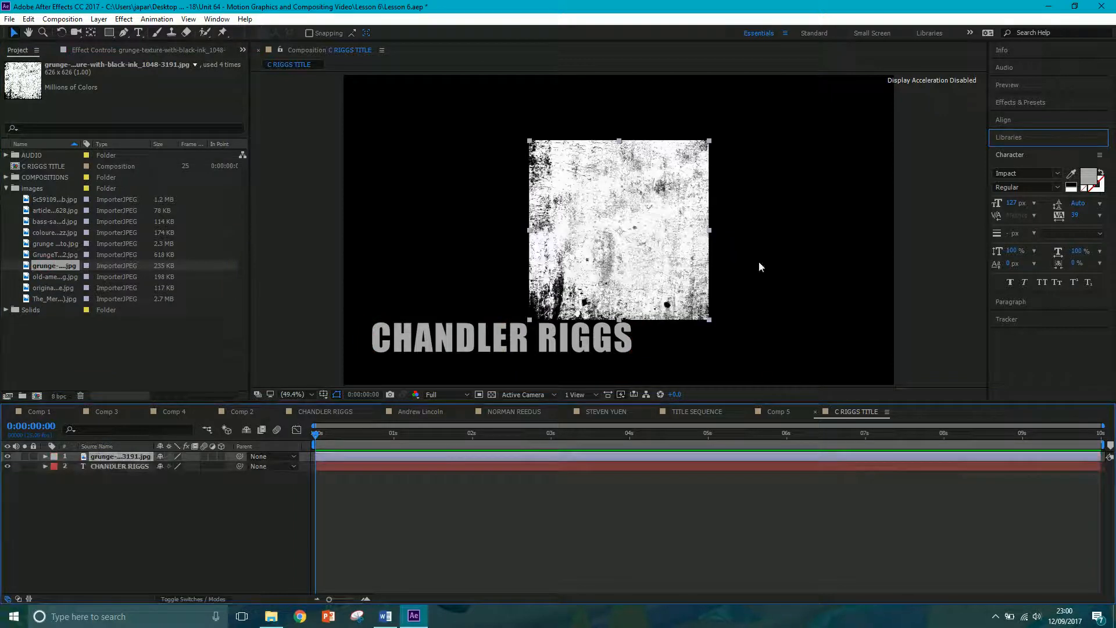
left_click_drag(640, 214, 481, 256)
left_click_drag(550, 271, 565, 308)
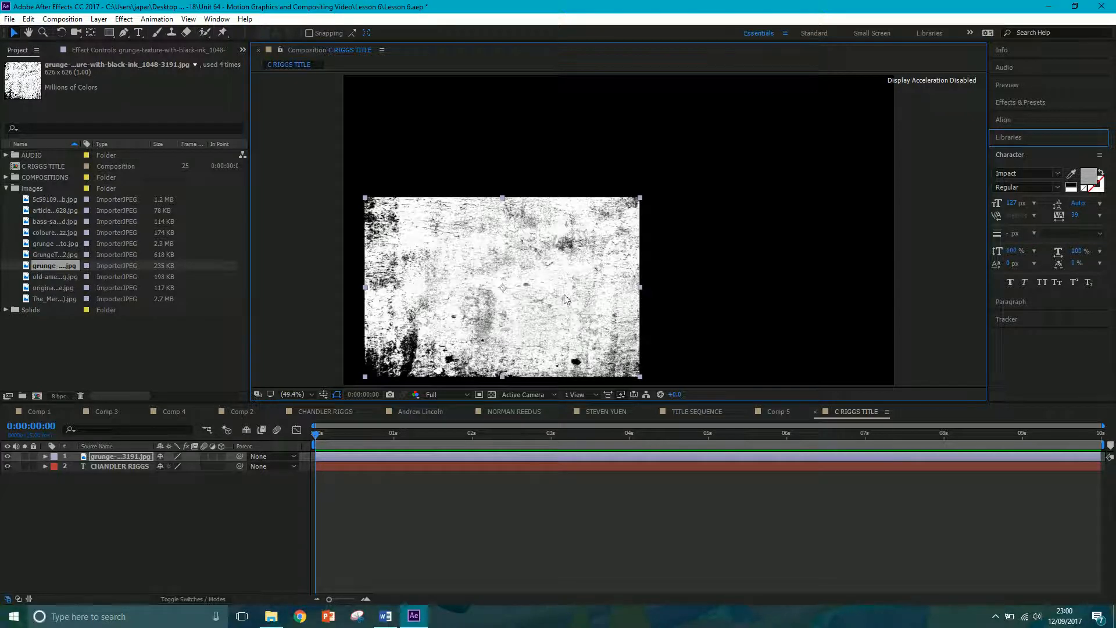
- Show the layer modes and set the CHANDLER RIGGS text layer's track matte to Luma Matte using the grunge texture
left_click(187, 600)
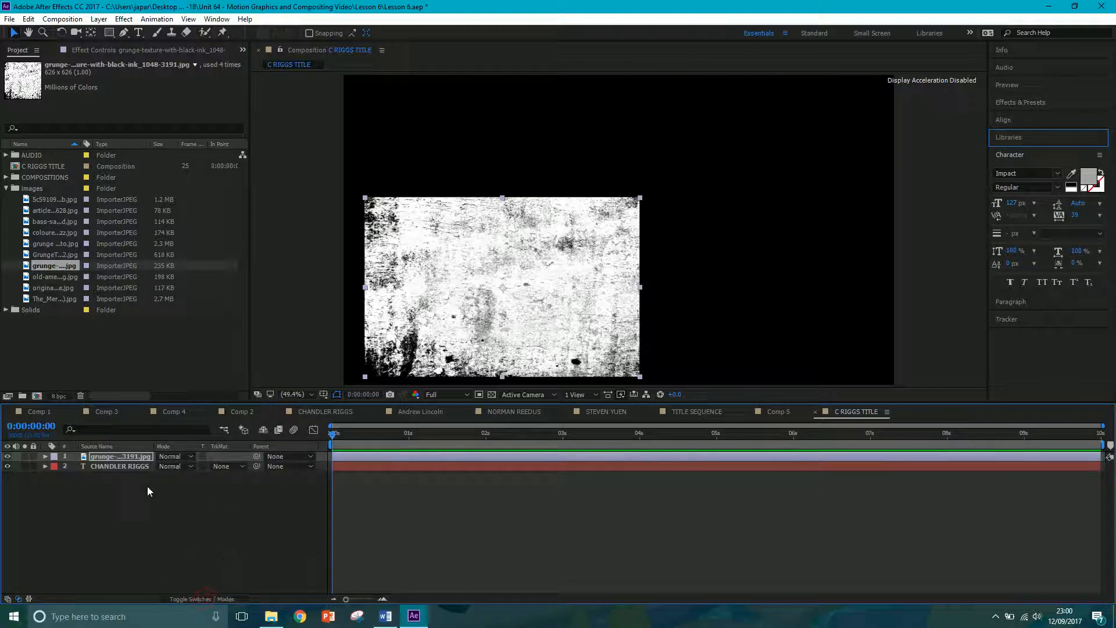
left_click(122, 468)
left_click(223, 467)
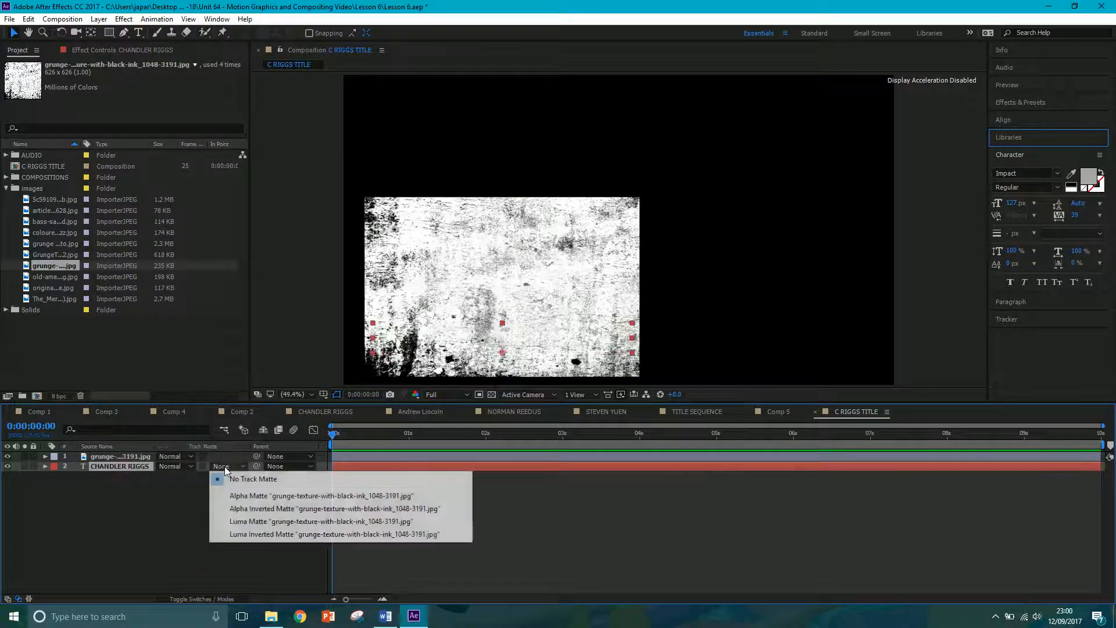
left_click(251, 522)
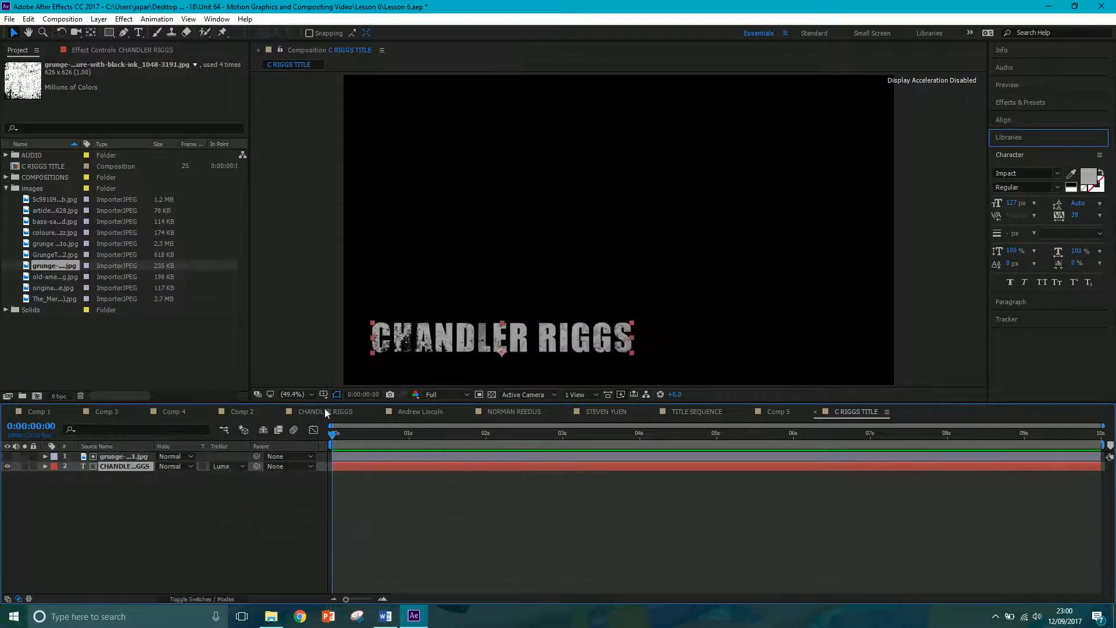
- Shift the grunge texture layer slightly to adjust where the worn patches fall on the letters
left_click(109, 457)
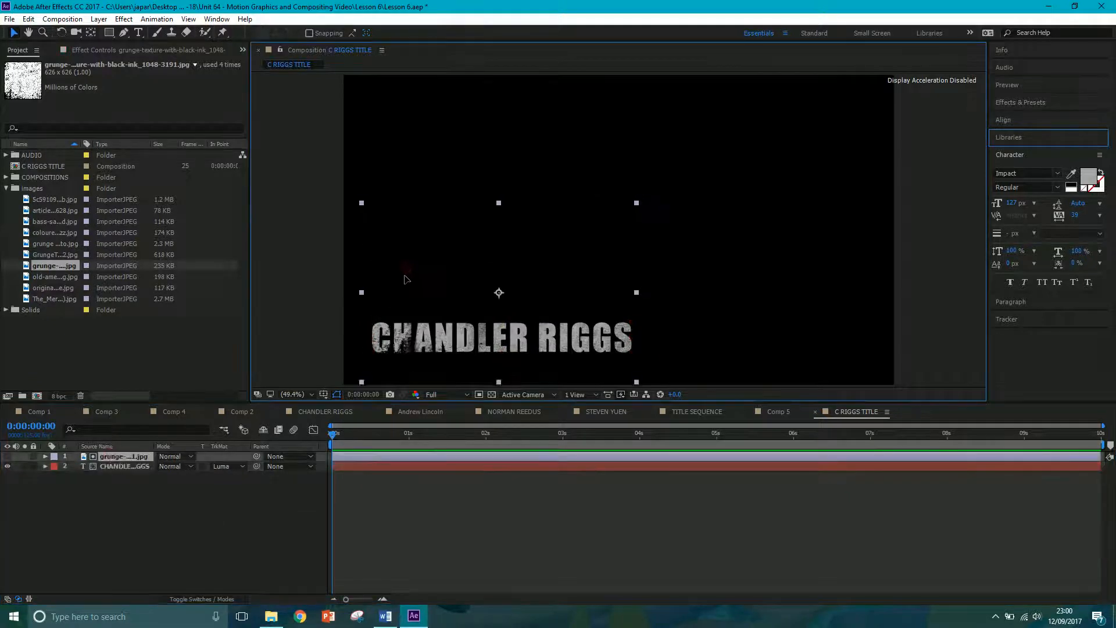
mouse_move(405, 280)
left_mouse_down()
mouse_move(421, 265)
mouse_move(408, 278)
left_mouse_up()
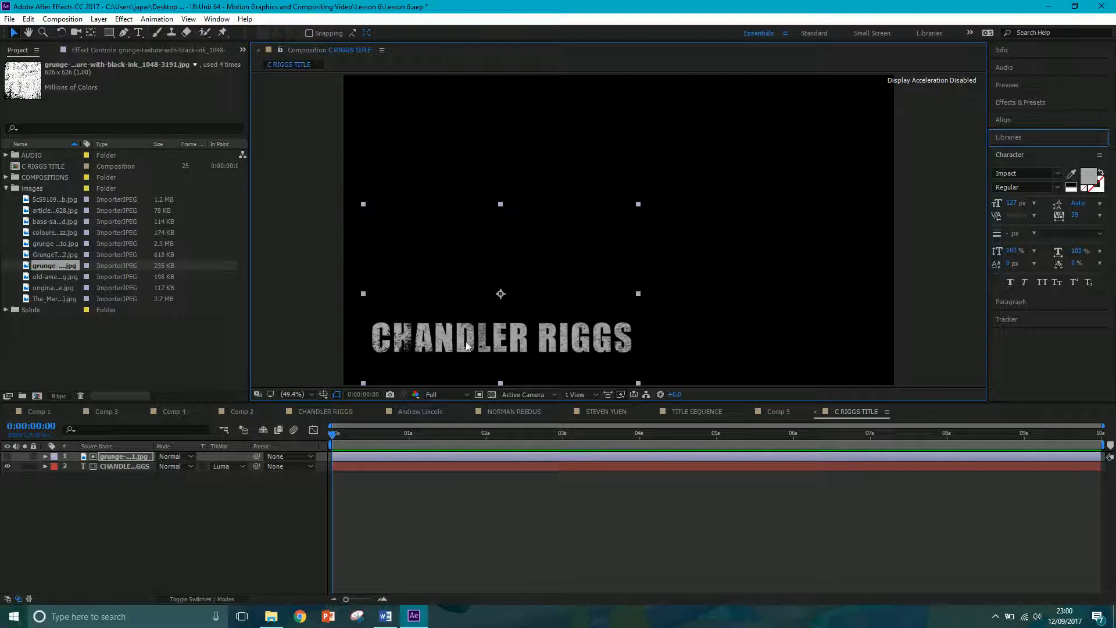
left_click_drag(425, 287, 423, 294)
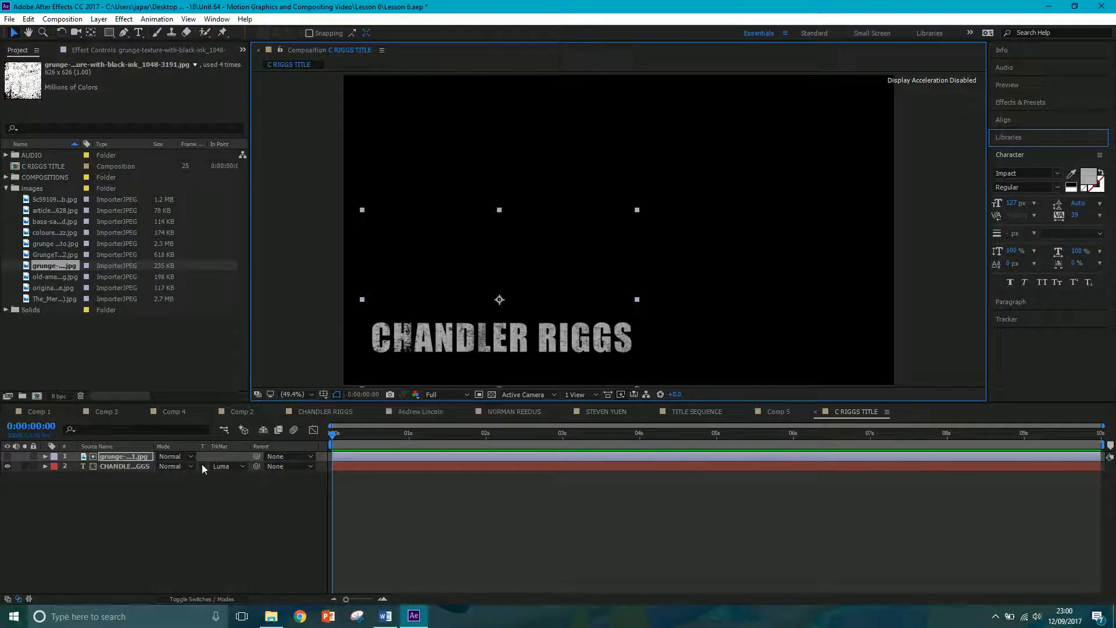
- Pre-compose the grunge texture and text layers together into a new composition named CHANDLER RIGGS TEXT
left_click(160, 472)
left_click(138, 465)
key("ctrl+a")
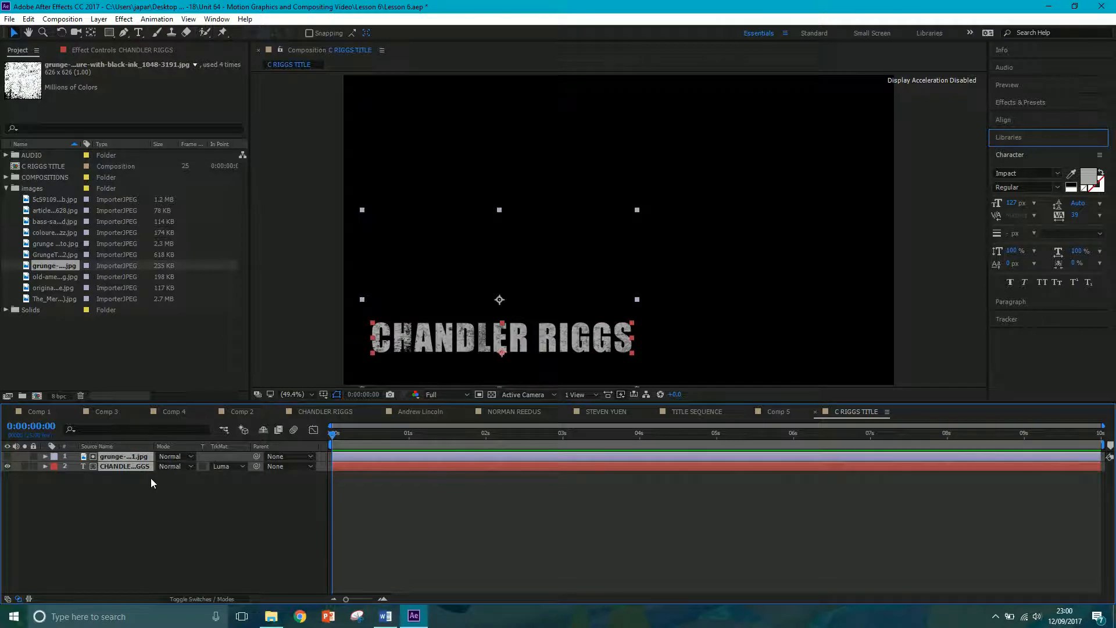
left_click(182, 514)
left_click(119, 466)
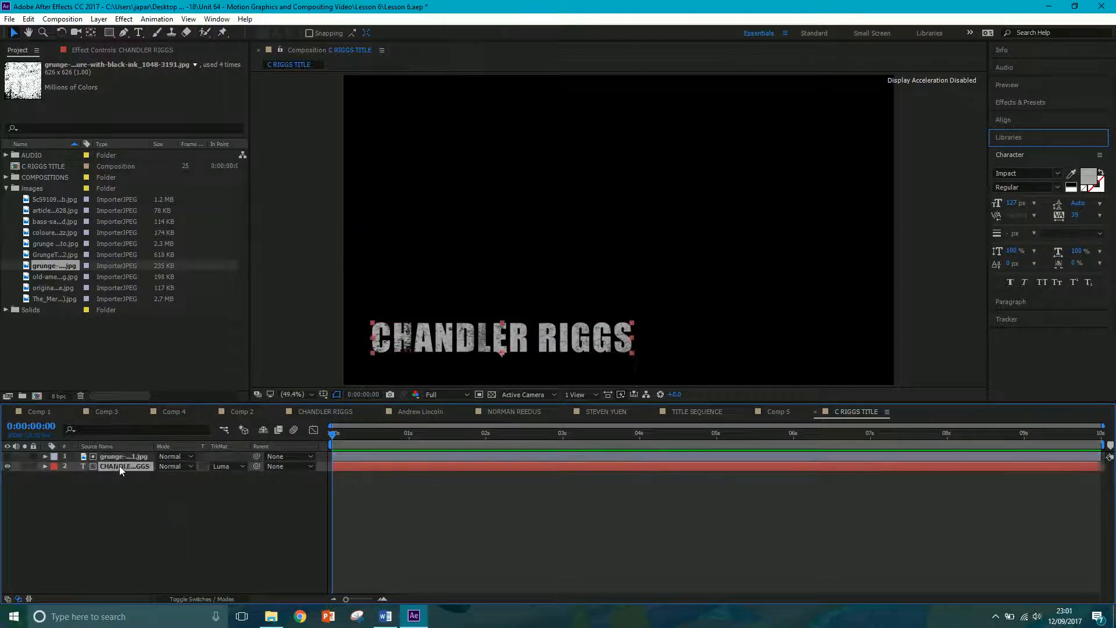
left_click(120, 457)
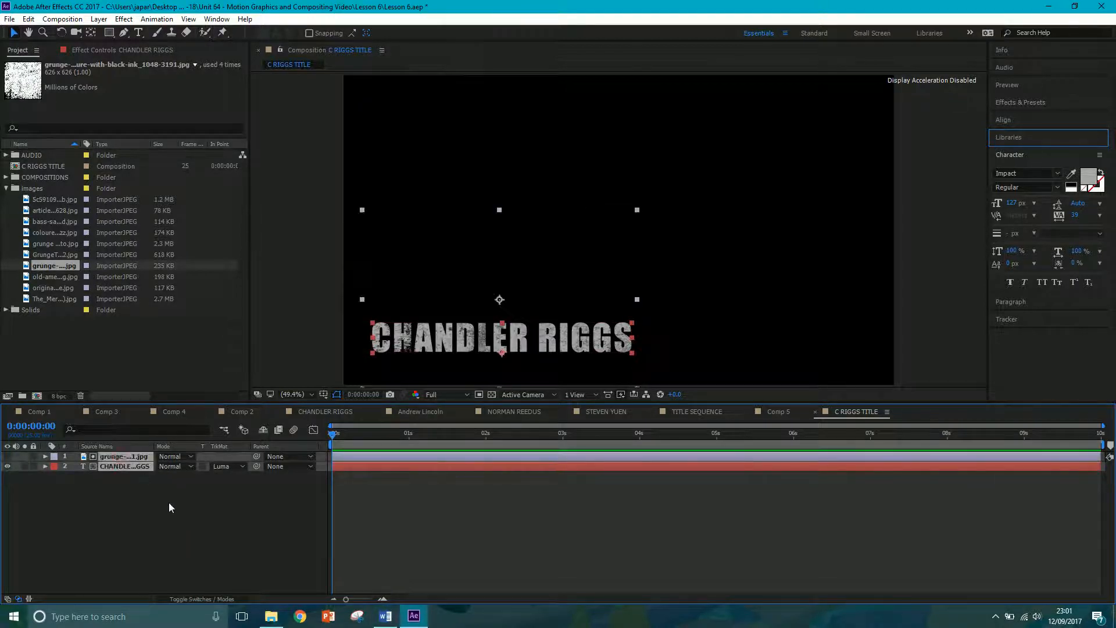
key("ctrl+shift+c")
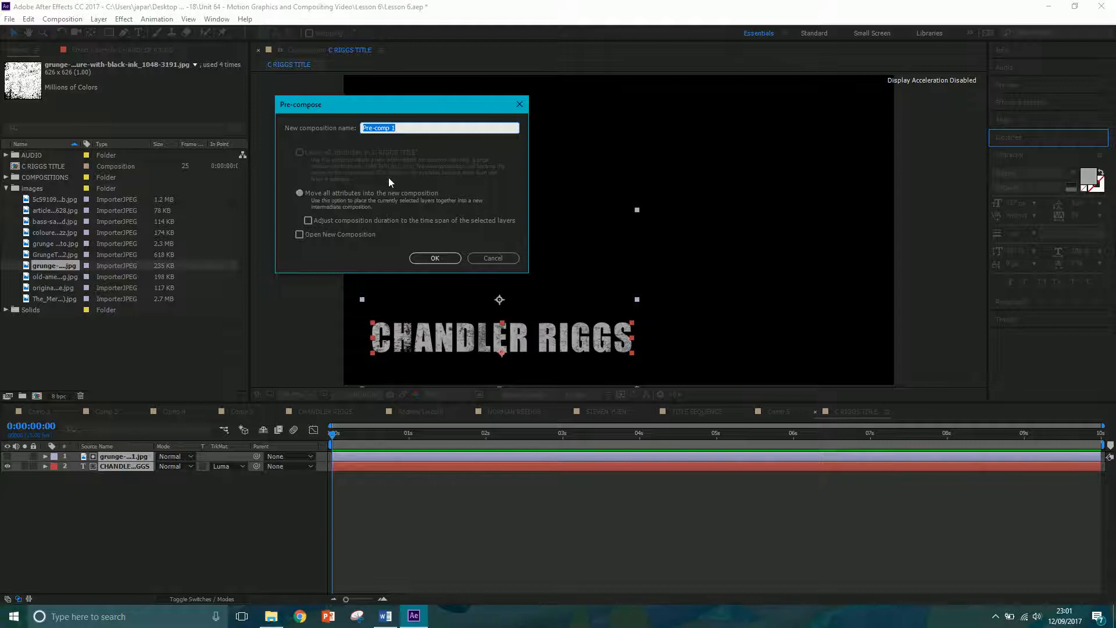
type("CHANDLER RIGGS TEXT")
left_click(435, 258)
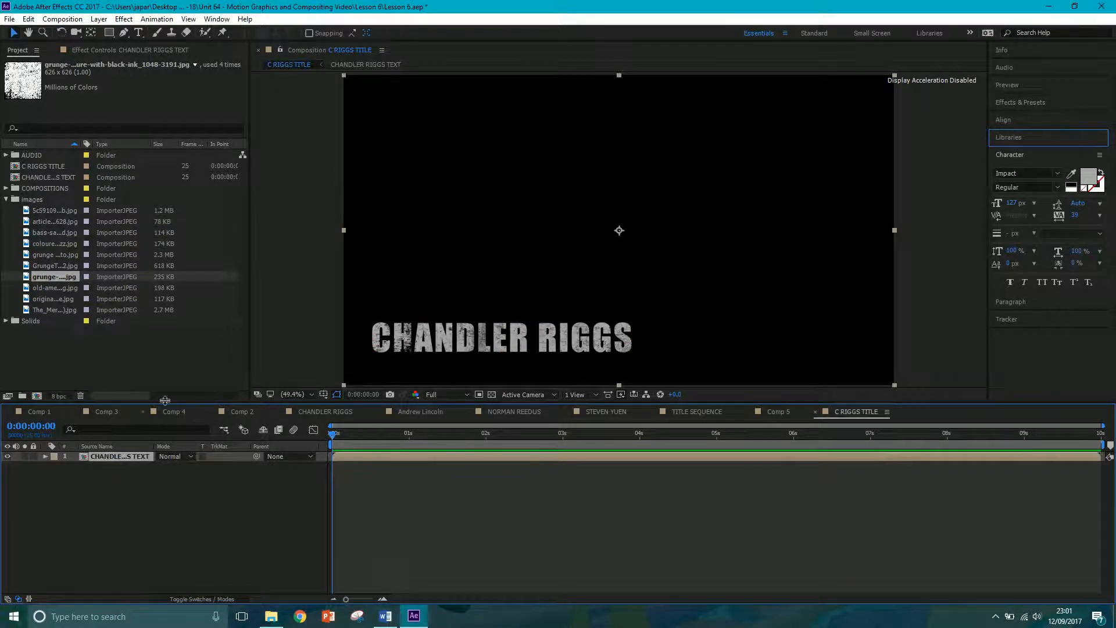
- Close all the other open composition timelines, leaving only C RIGGS TITLE open
left_click(9, 412)
left_click(8, 412)
left_click(9, 411)
left_click(9, 412)
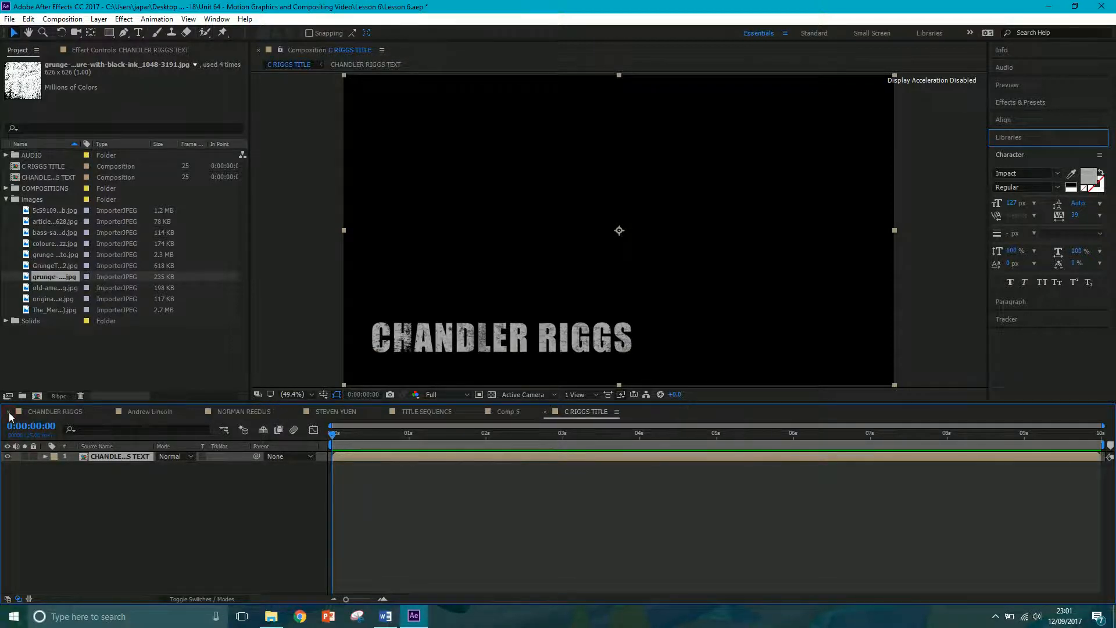
left_click(8, 412)
left_click(9, 412)
left_click(10, 412)
left_click(9, 412)
left_click(8, 412)
left_click(8, 412)
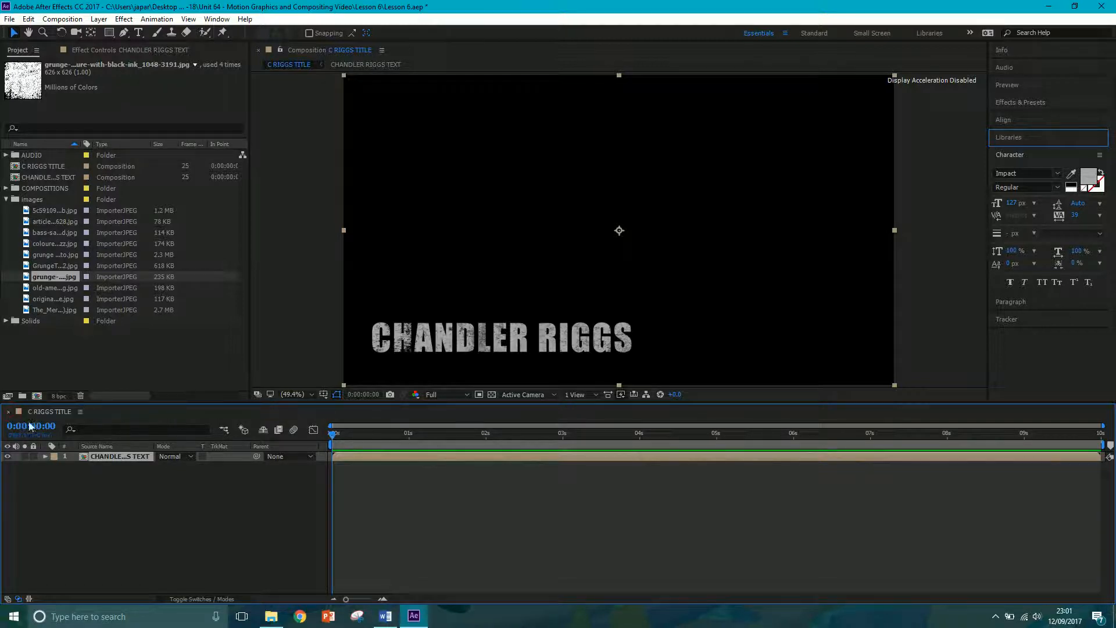
- Widen the layer name column, inspect the layers inside the CHANDLER RIGGS TEXT precomp, and return to C RIGGS TITLE
left_click(114, 465)
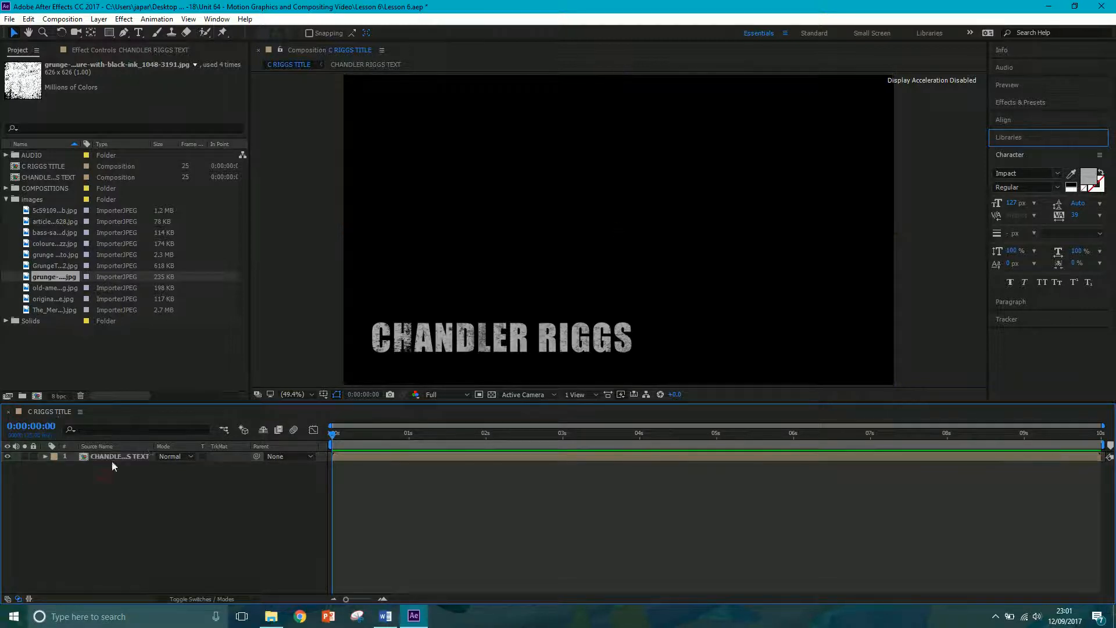
left_click_drag(157, 448, 199, 448)
left_click(139, 457)
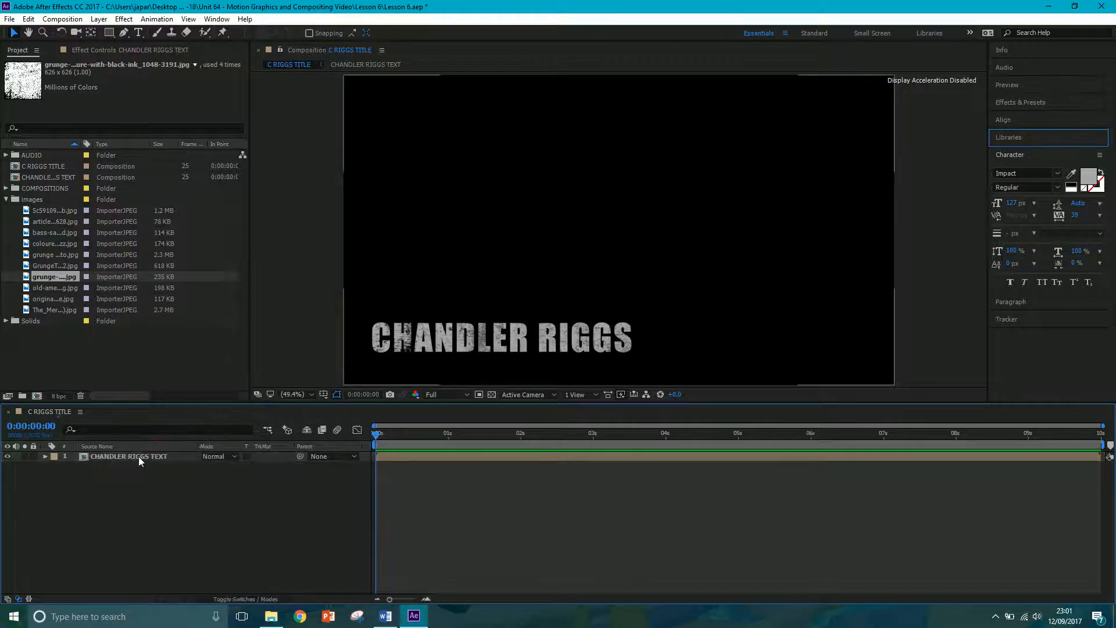
double_click(139, 458)
left_click_drag(161, 503, 122, 457)
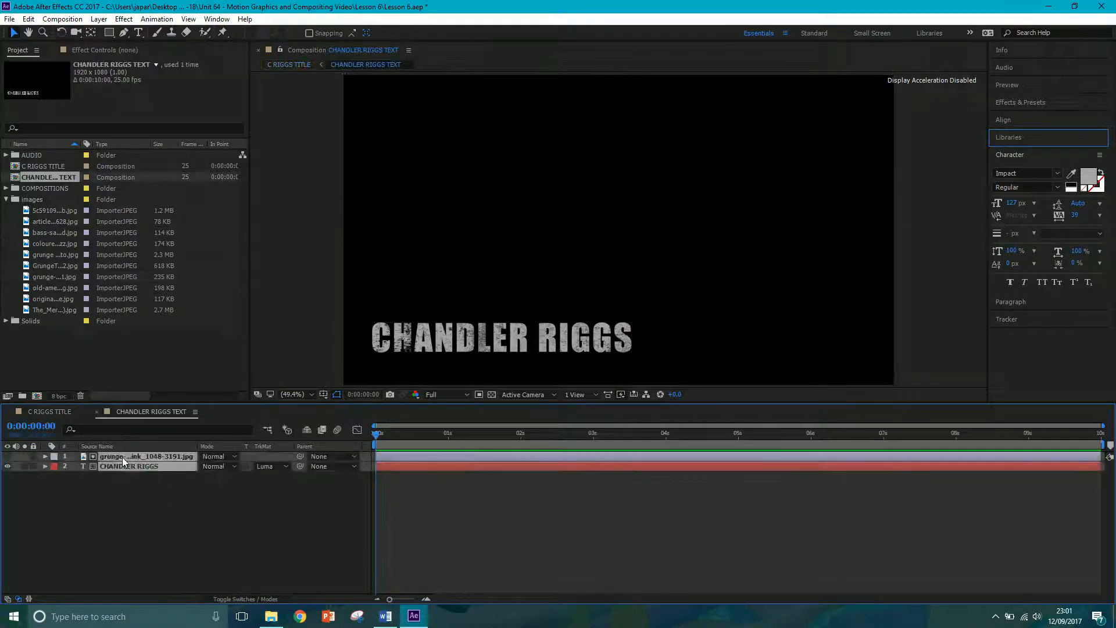
left_click(49, 412)
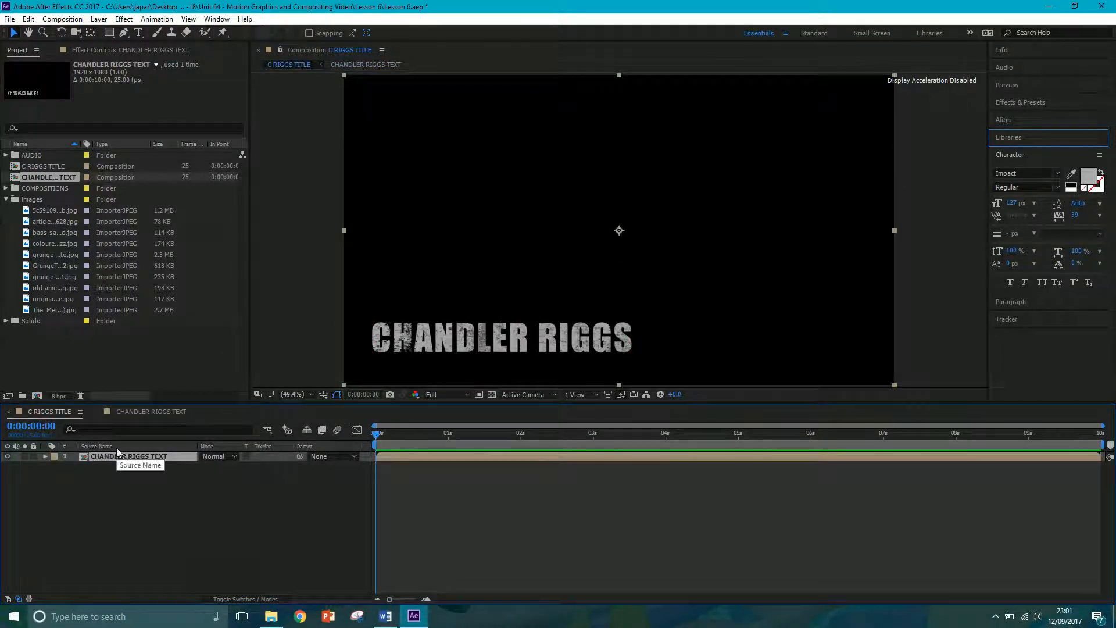
- Preview the pictures in the images folder one after another to choose a background photo
left_click(56, 211)
left_click(58, 221)
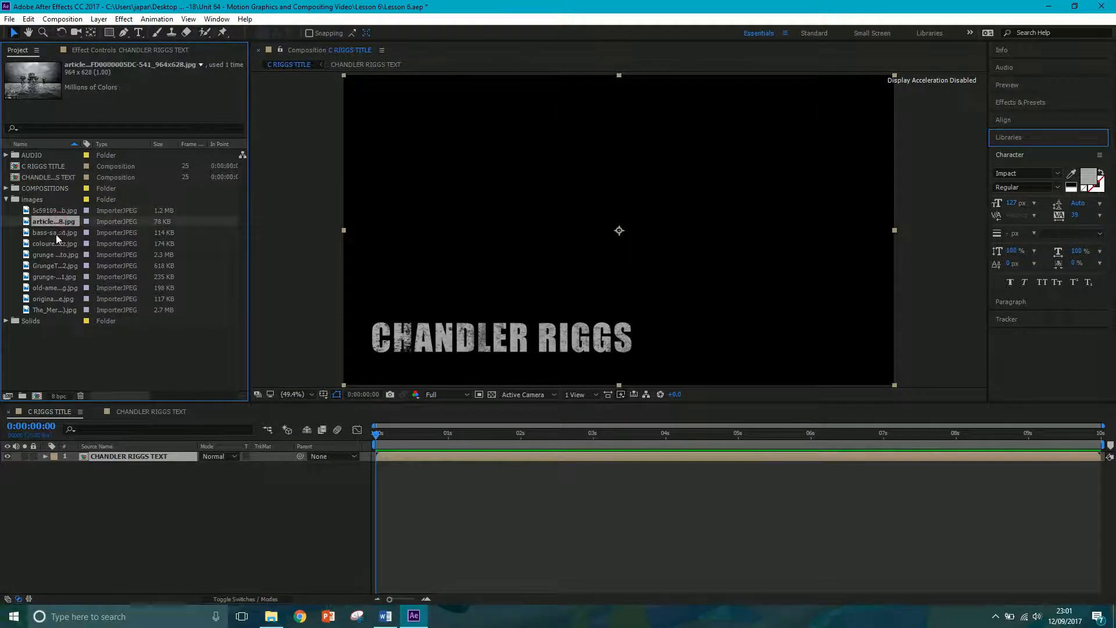
left_click(55, 234)
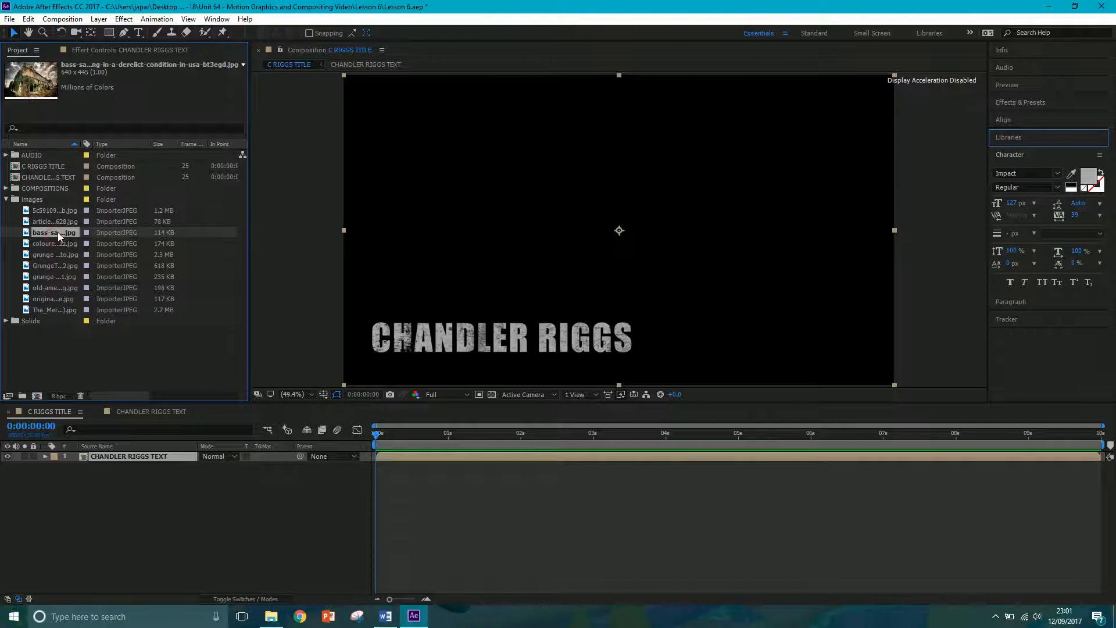
left_click(61, 241)
left_click(58, 255)
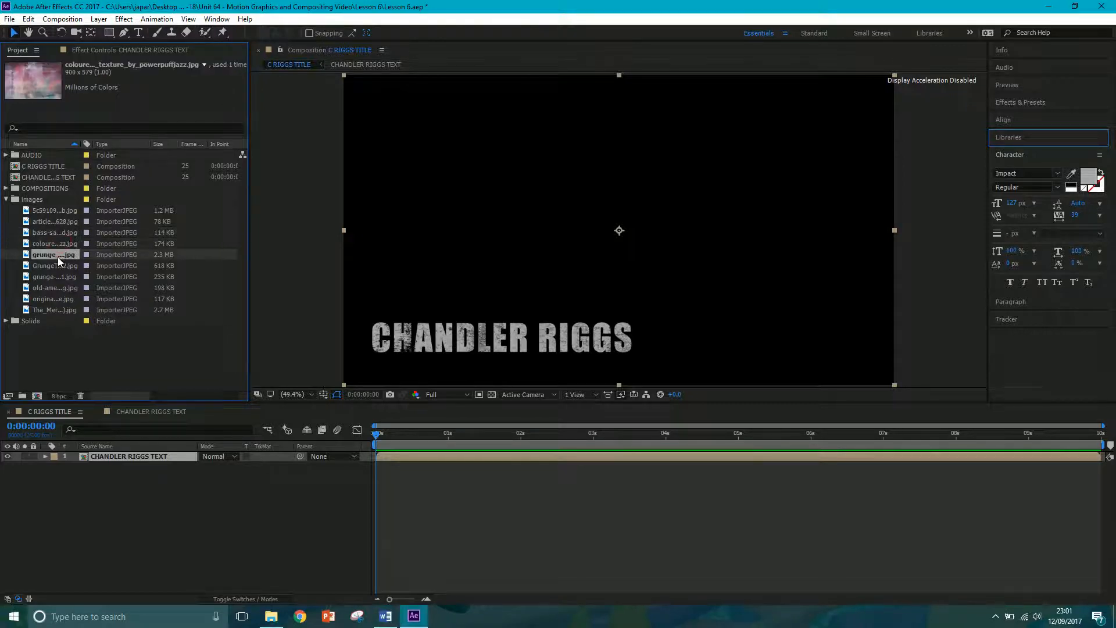
left_click(57, 266)
left_click(55, 277)
left_click(56, 288)
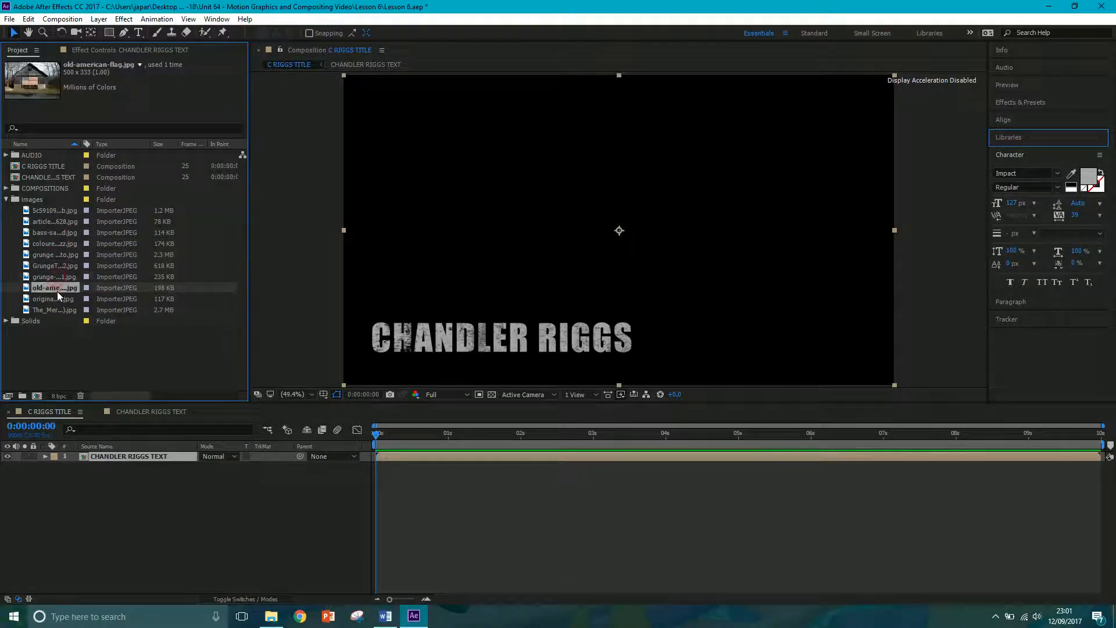
left_click(54, 298)
- Add the Mersey Power Company brick-ruin photo beneath the CHANDLER RIGGS TEXT layer and scale it to 45%
left_click(55, 310)
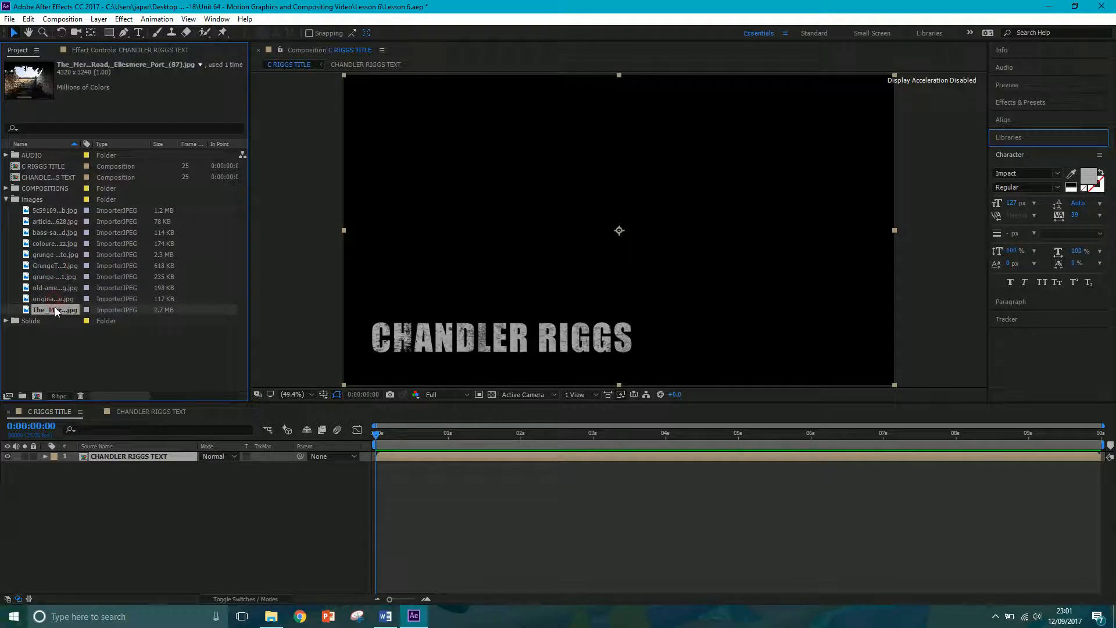
left_click_drag(55, 307, 107, 569)
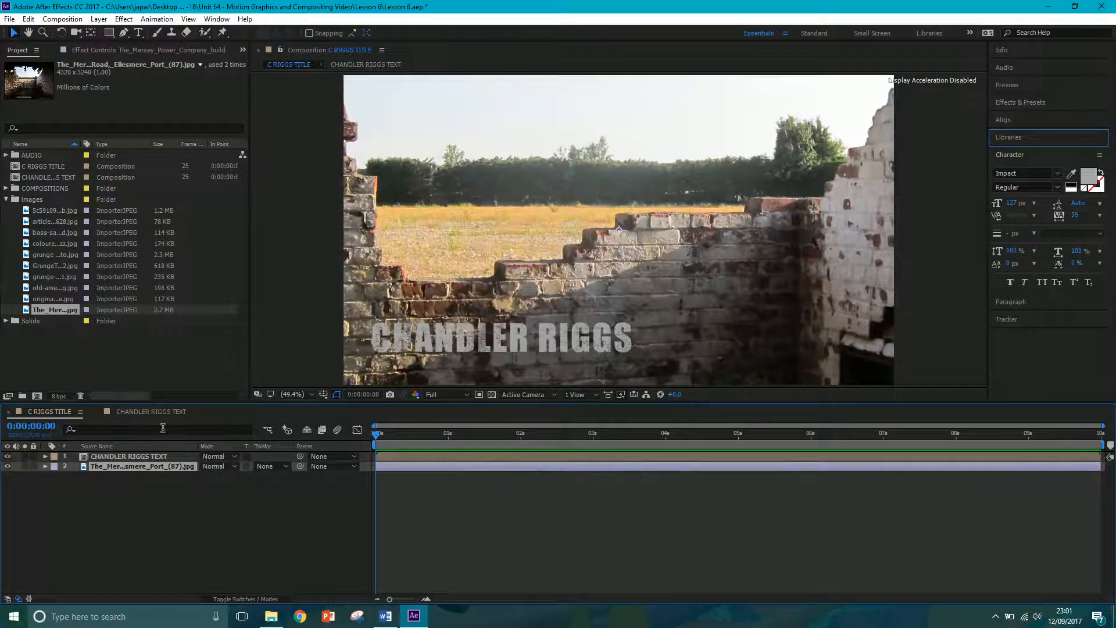
key("s")
left_click_drag(217, 482, 194, 489)
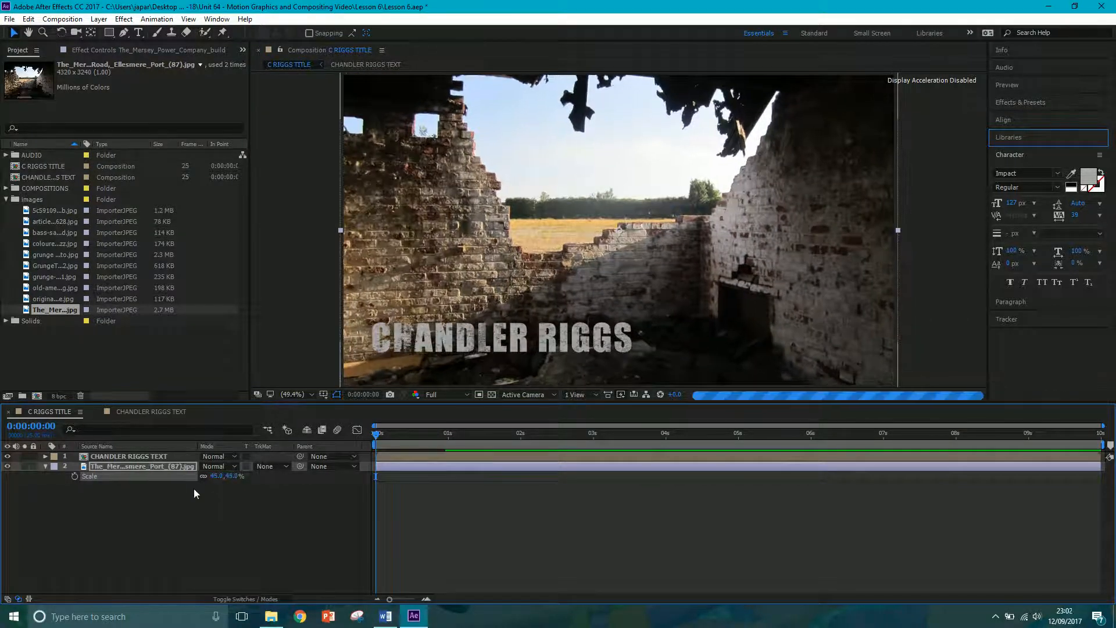
left_click(136, 508)
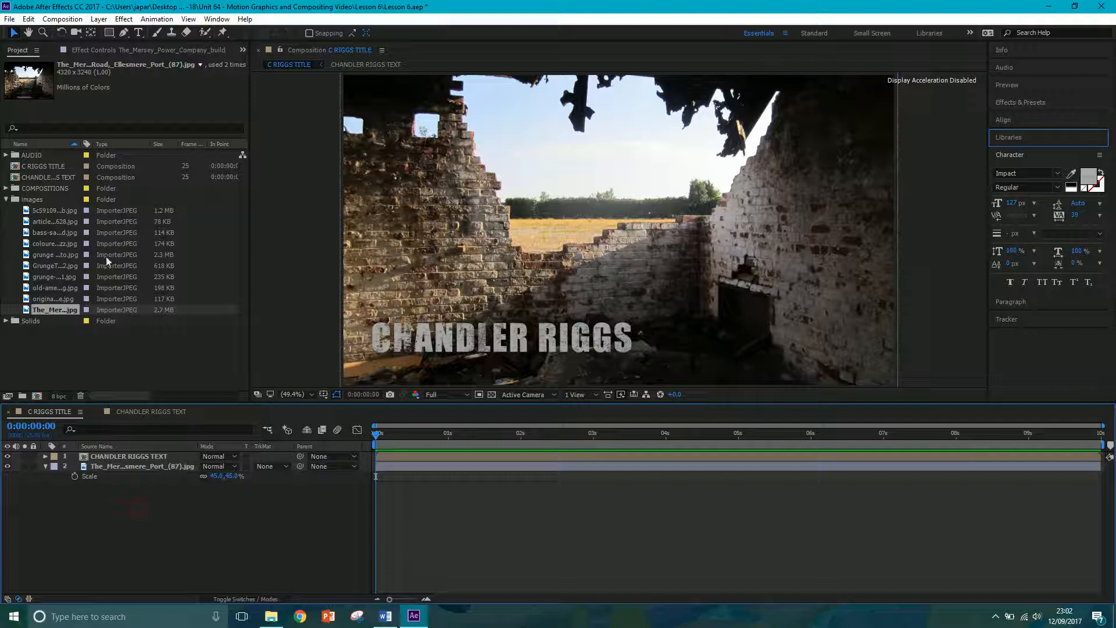
- Place the 5c59109 black-and-white grunge texture between the CHANDLER RIGGS TEXT layer and the brick-ruin photo
left_click(60, 223)
left_click(59, 211)
left_click_drag(61, 211, 111, 458)
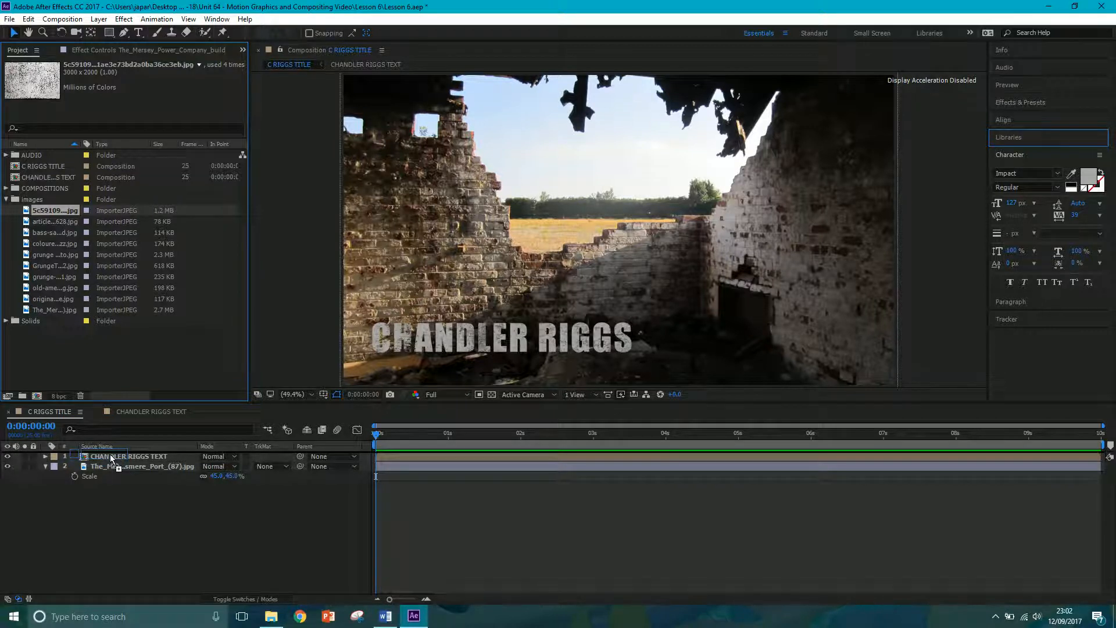
left_click_drag(111, 459, 113, 463)
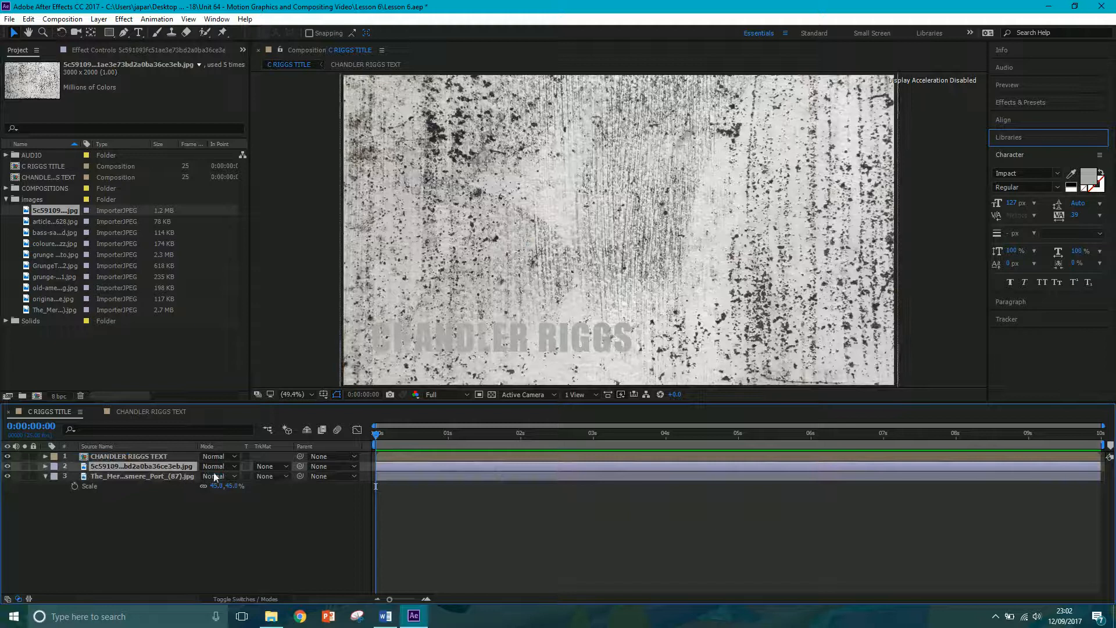
- Set the grunge texture layer's blending mode to Multiply and scale the layer to 73%
left_click(222, 466)
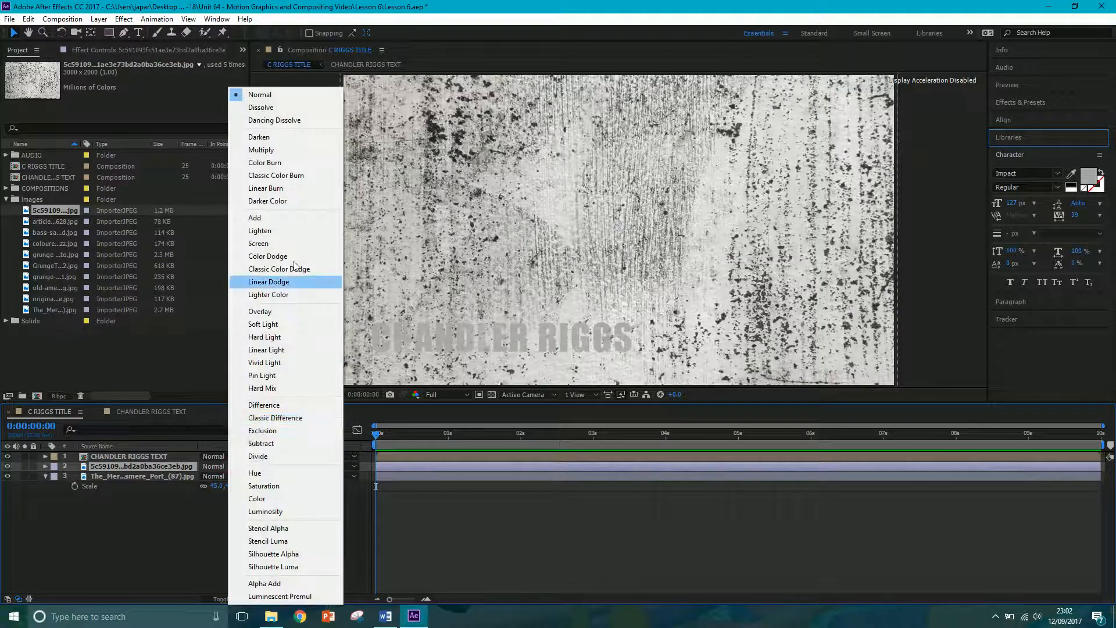
left_click(291, 152)
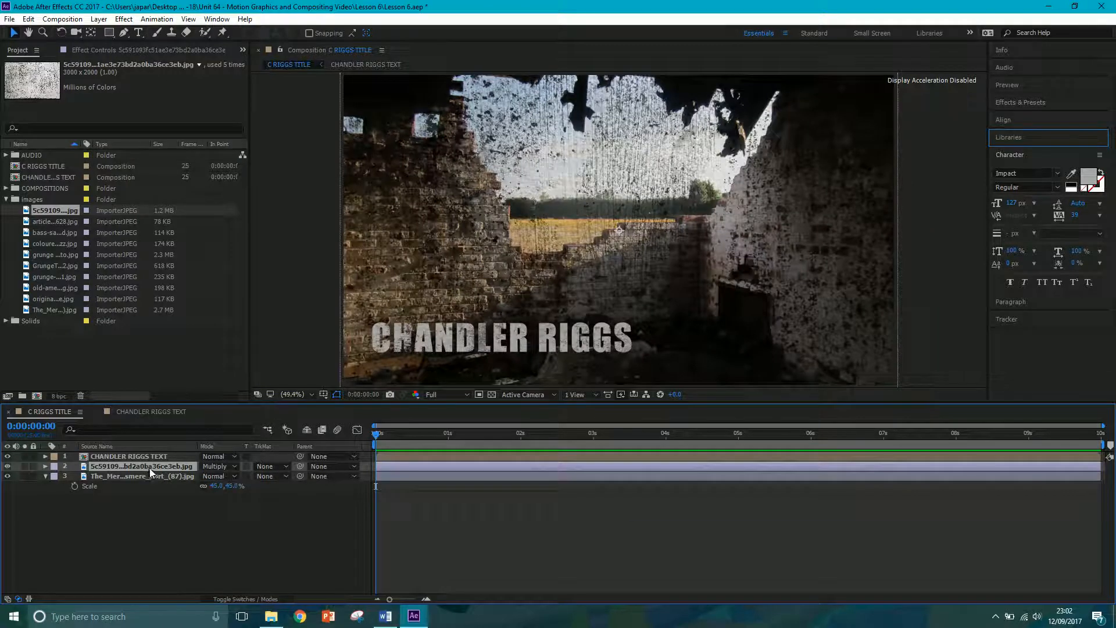
key("s")
left_click_drag(219, 475, 211, 480)
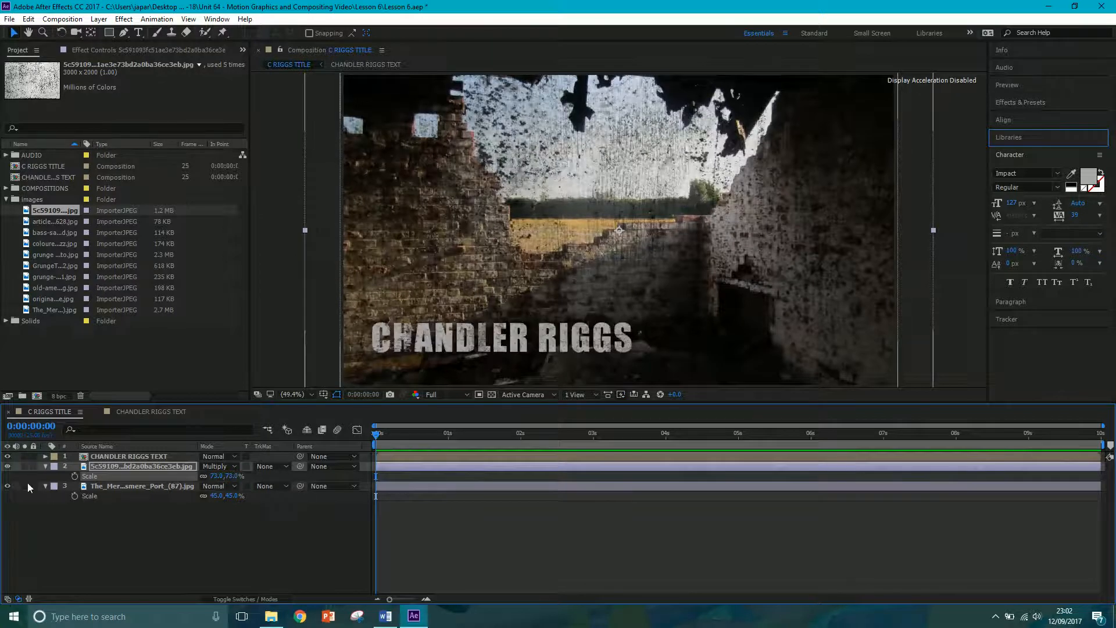
- Toggle the CHANDLER RIGGS TEXT layer's visibility and move the grunge texture layer above it
left_click(9, 457)
left_click(8, 458)
left_click_drag(106, 459, 107, 457)
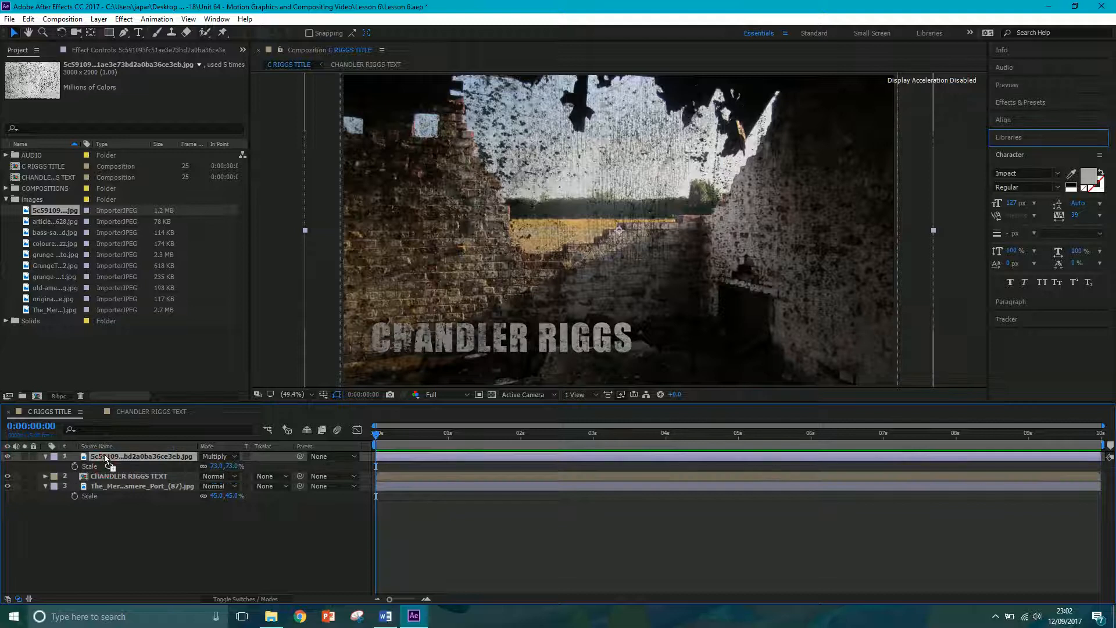
mouse_move(116, 461)
left_mouse_down()
mouse_move(115, 477)
mouse_move(116, 456)
left_mouse_up()
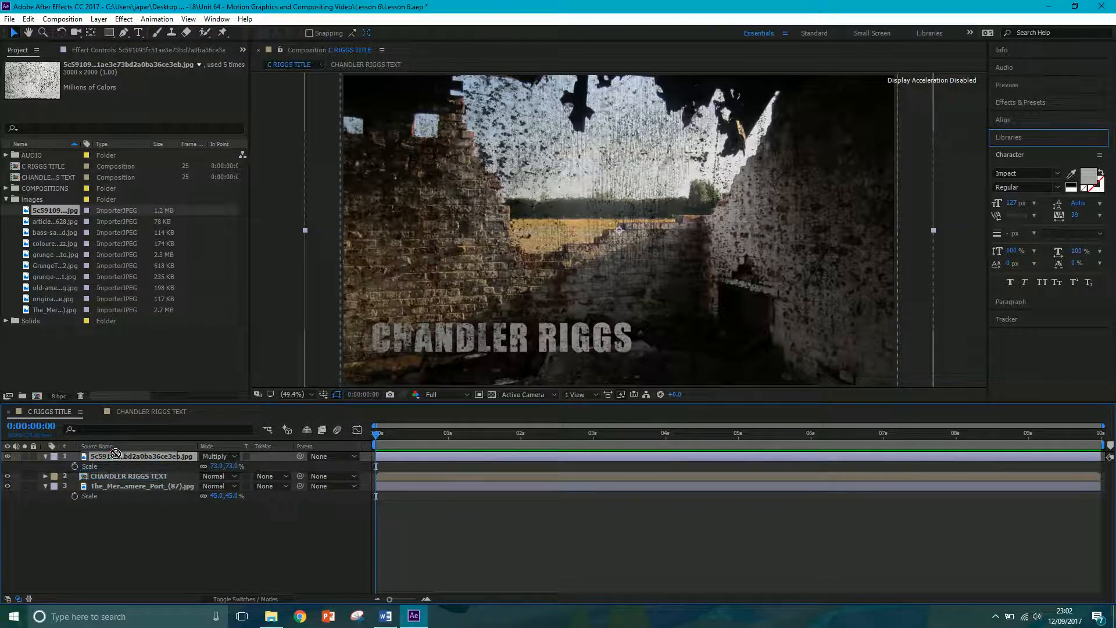
- Hide and show the texture, text and photo layers in turn to check what each contributes
left_click(8, 456)
left_click(8, 456)
left_click(7, 477)
left_click(8, 477)
left_click(8, 486)
left_click(7, 486)
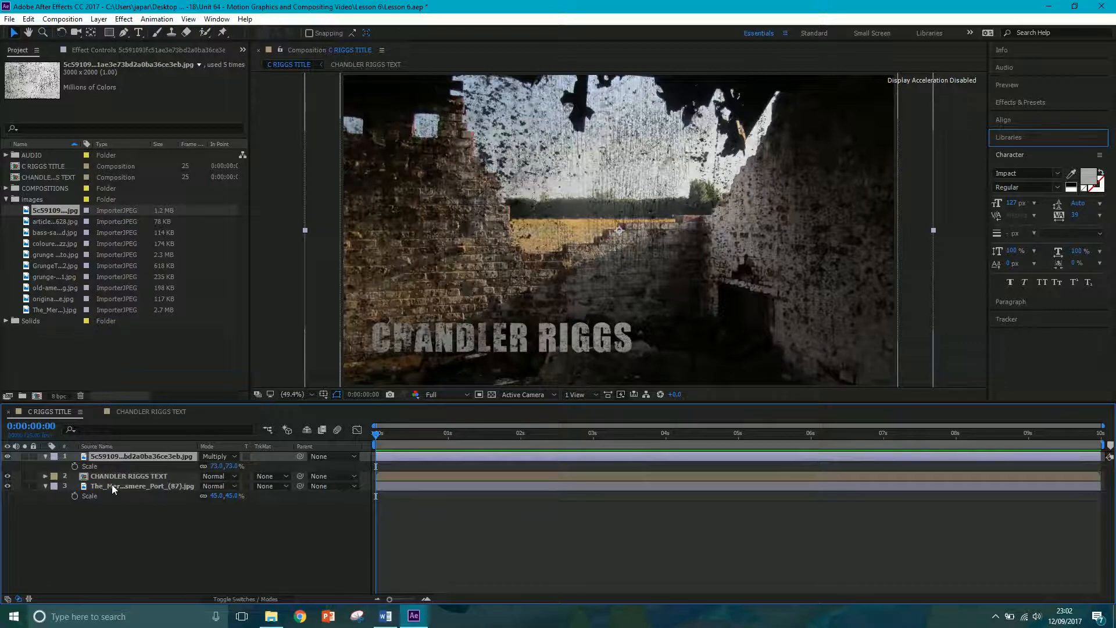
- Make the grunge texture, CHANDLER RIGGS TEXT and brick-ruin photo 3D layers, and collapse their expanded properties
left_click(225, 597)
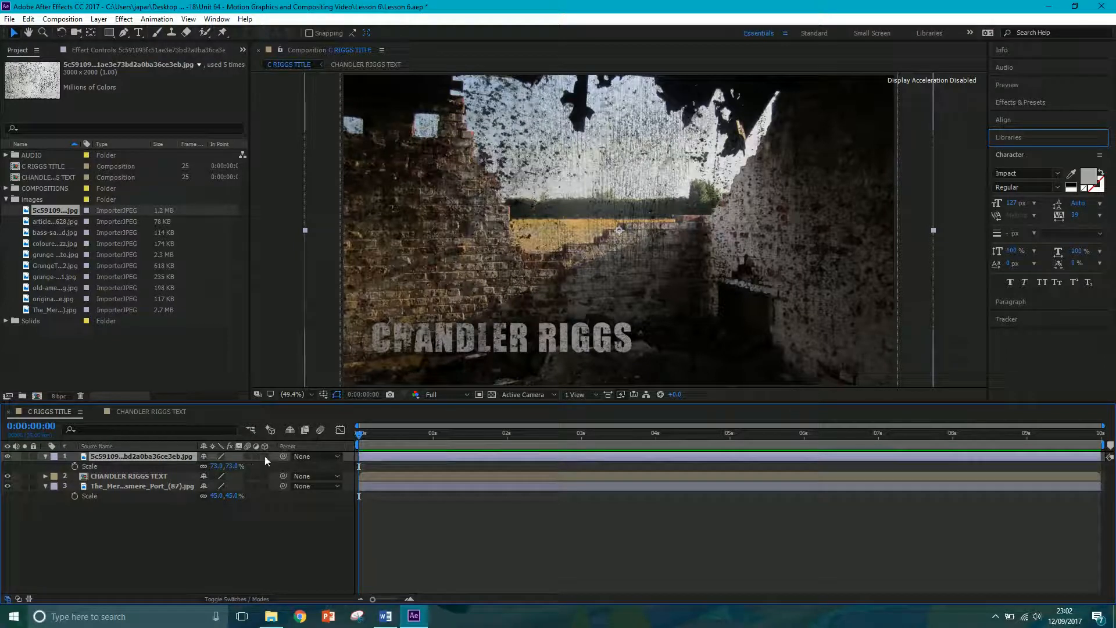
left_click(265, 457)
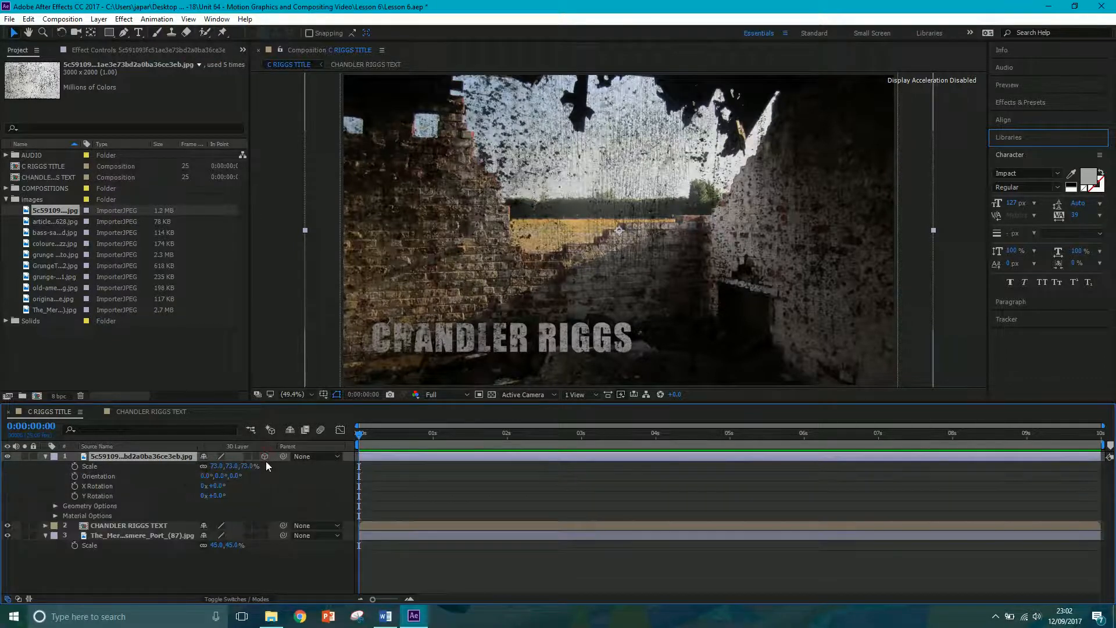
left_click(266, 536)
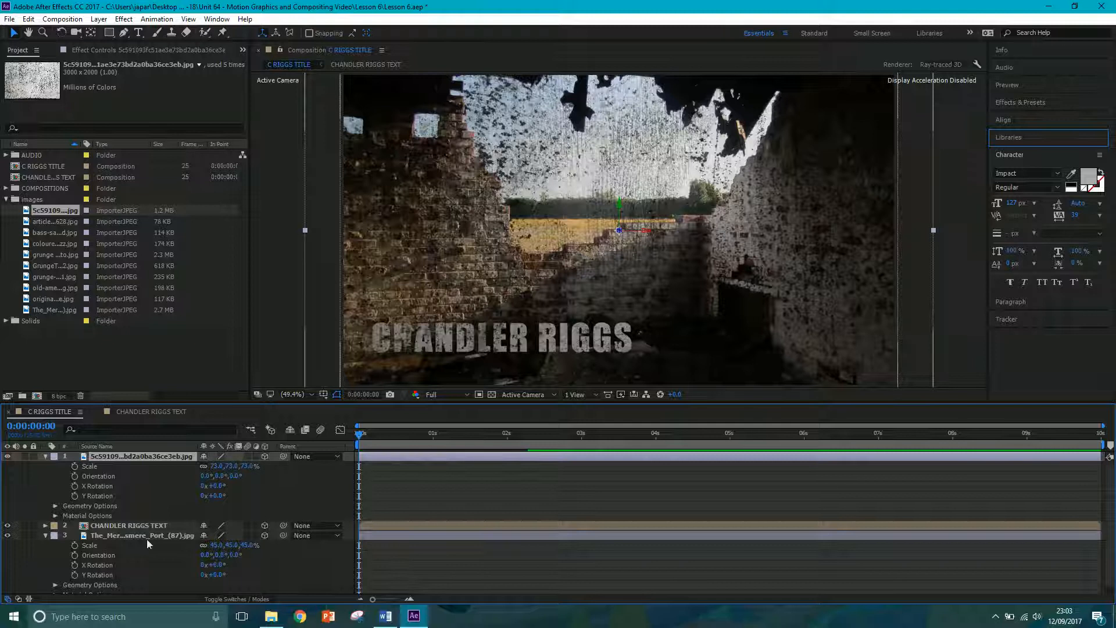
left_click(44, 536)
left_click(45, 457)
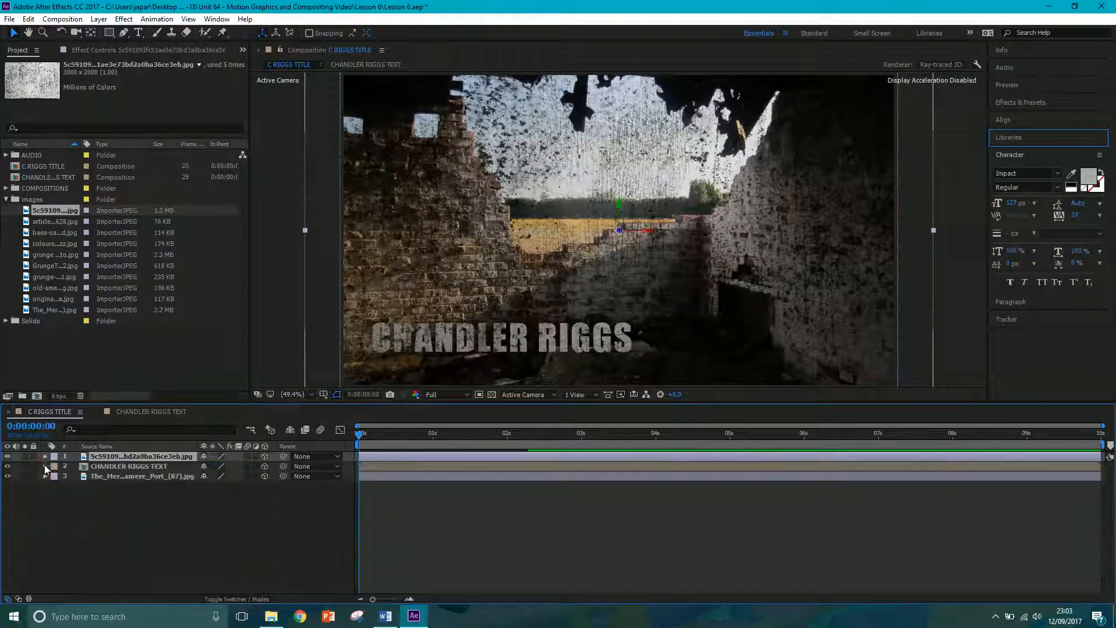
- Create a two-node camera named Camera 1 with the 50mm preset
left_click(98, 19)
mouse_move(106, 34)
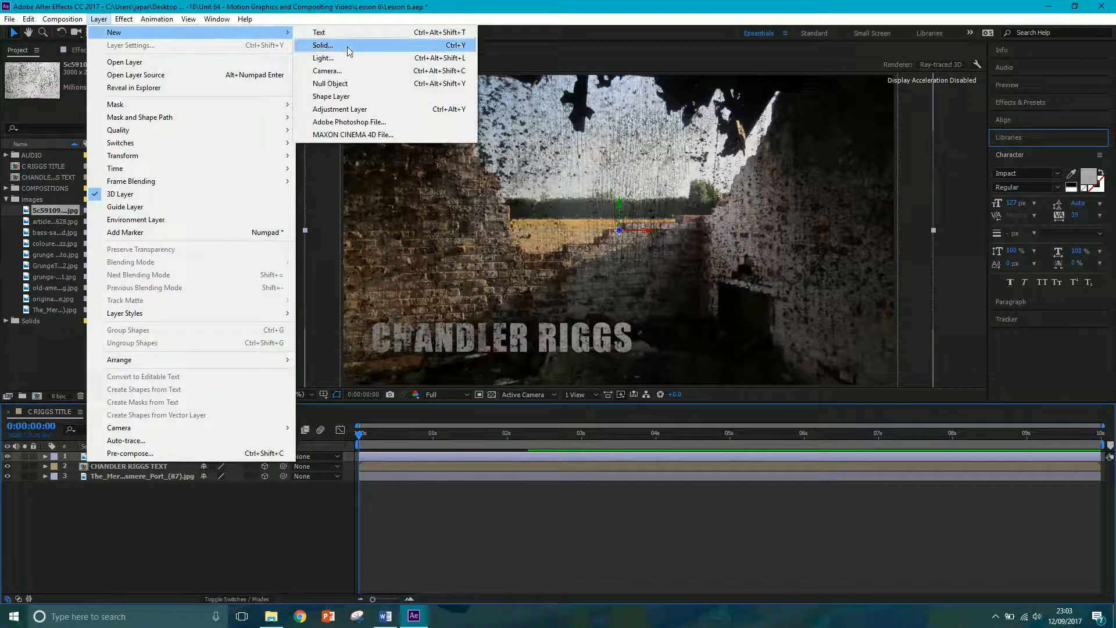
left_click(347, 71)
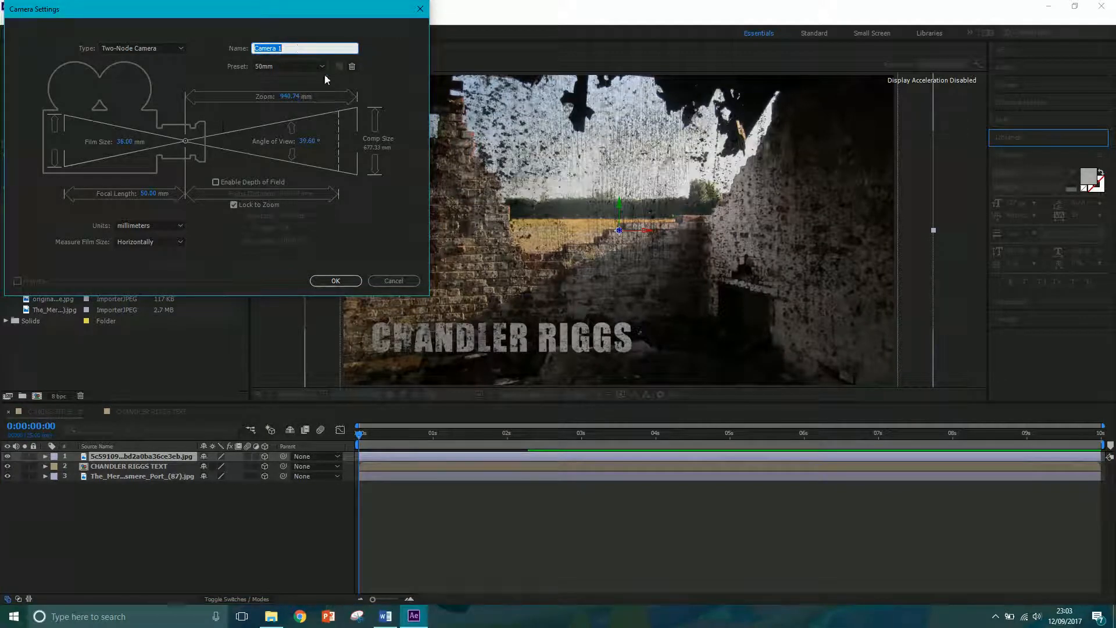
left_click(336, 279)
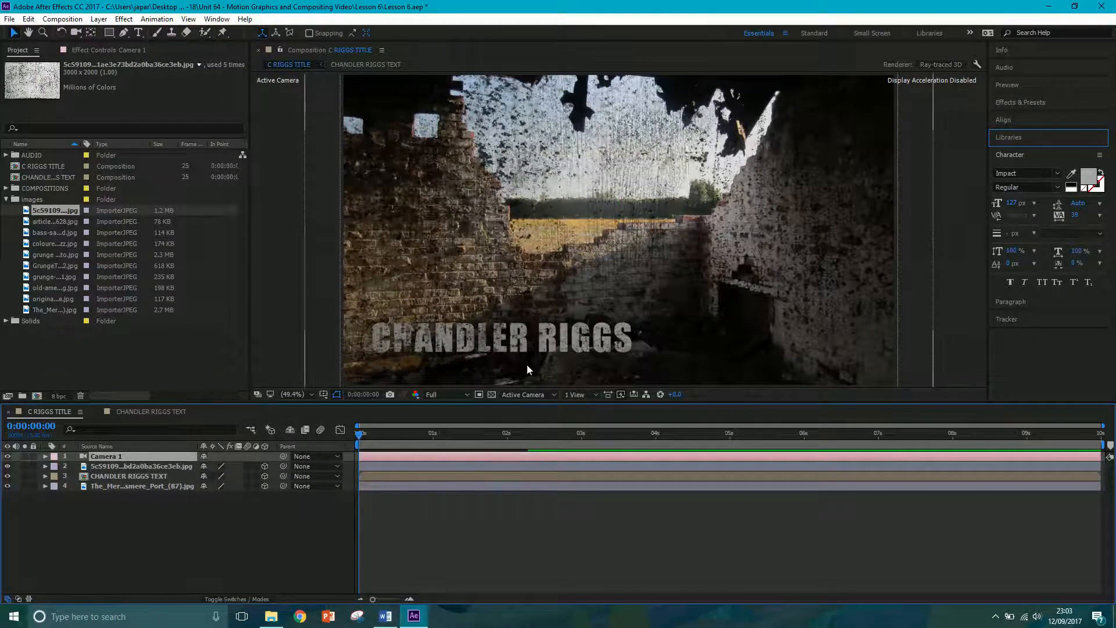
- Split the composition viewer into 2 Views - Horizontal and fit the camera's whole cone in the Top view
left_click(585, 394)
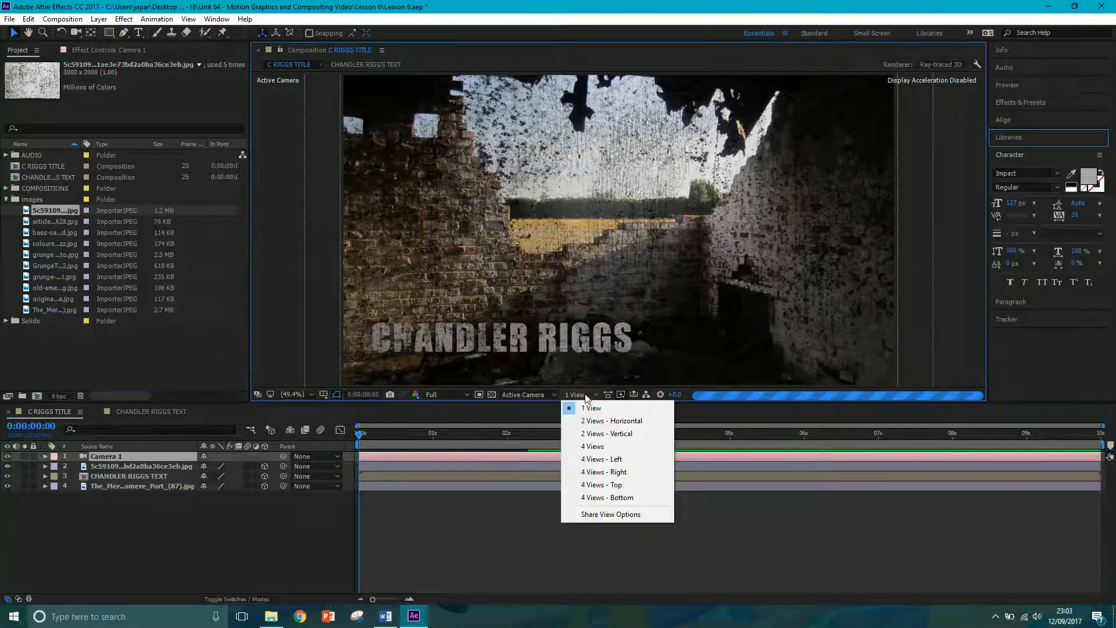
left_click(602, 421)
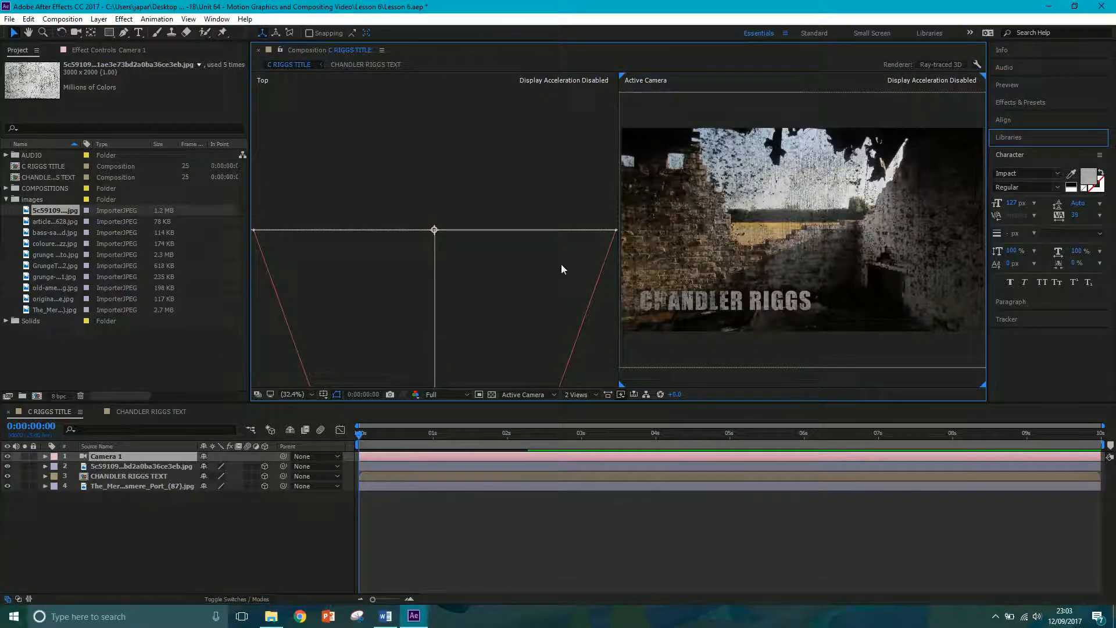
scroll(512, 279, "down", 3)
scroll(721, 248, "down", 2)
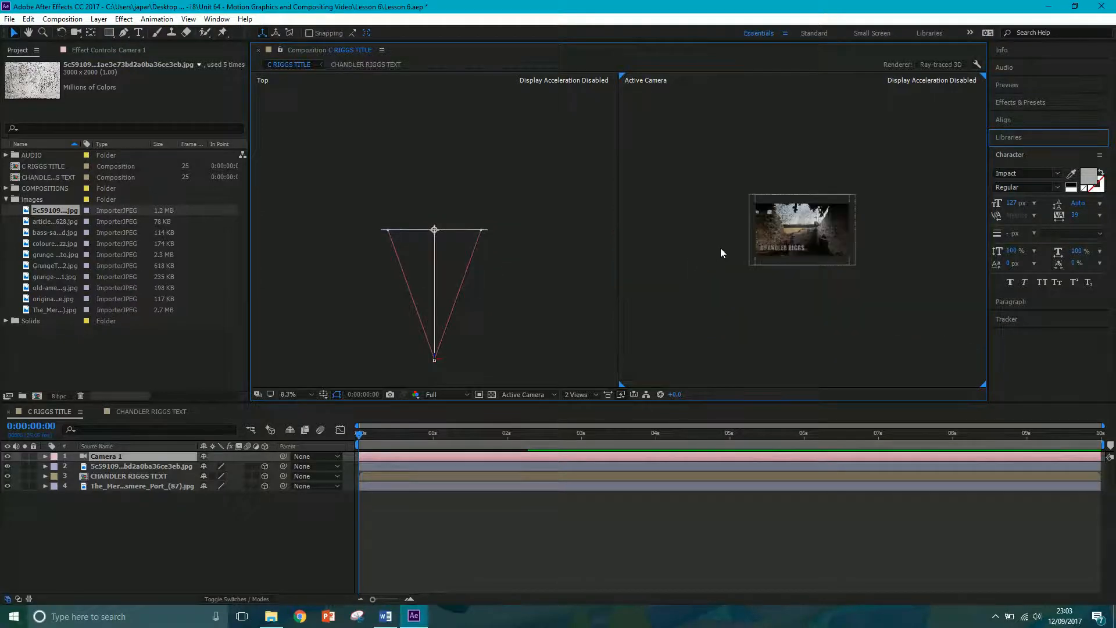
scroll(721, 249, "up", 3)
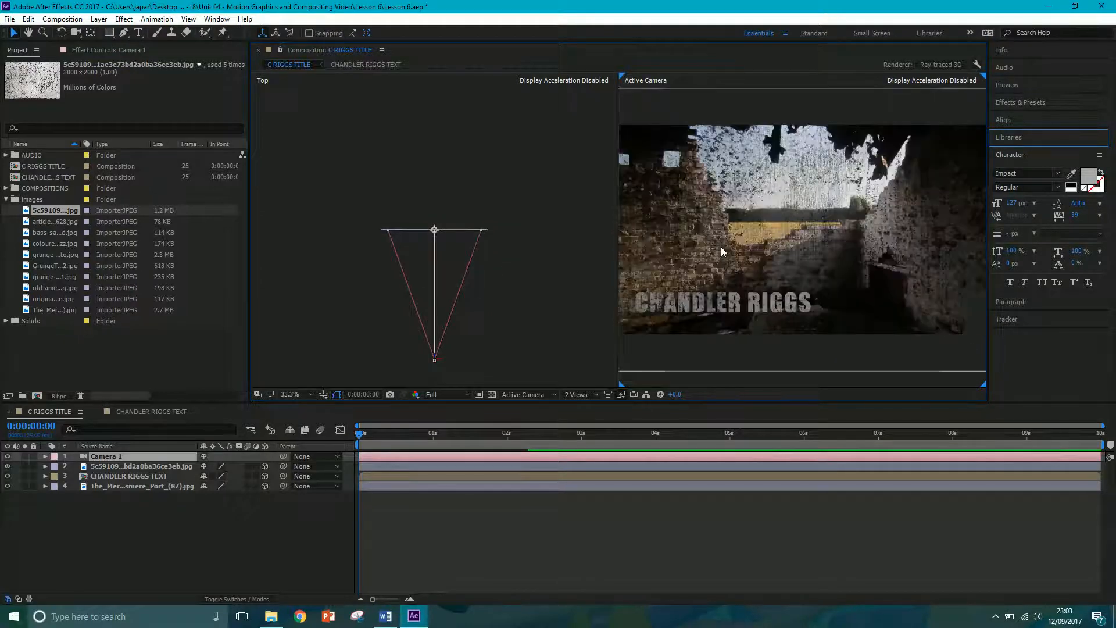
left_click(495, 331)
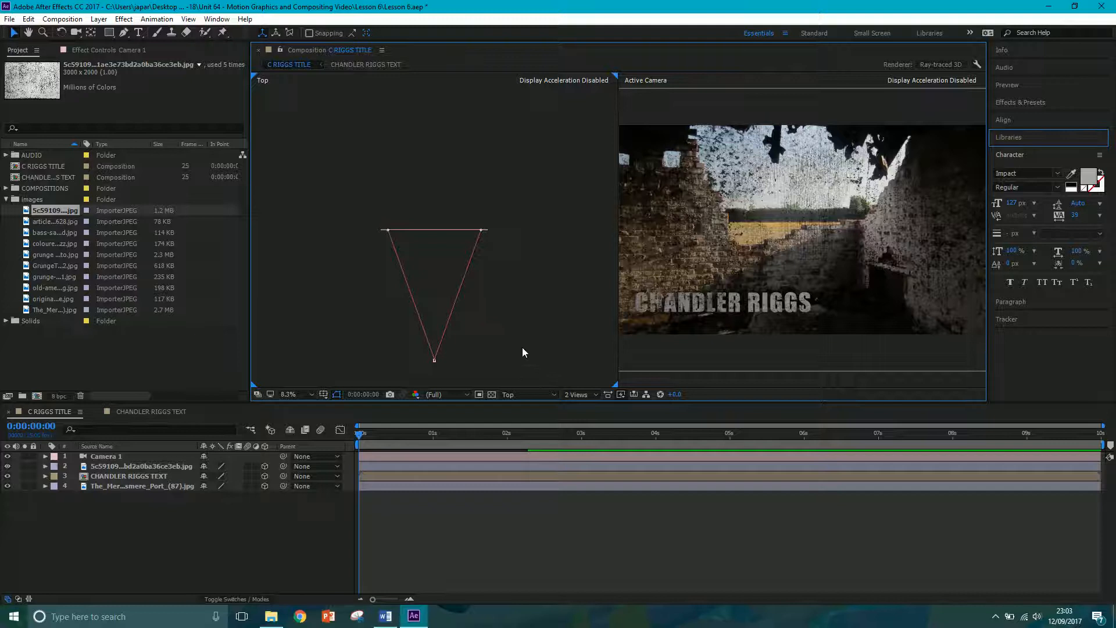
- Check the available 3D view angles, keep the Top view, and enlarge and reframe the camera cone in it
left_click(533, 394)
left_click(532, 469)
left_click(676, 382)
left_click(574, 375)
left_click(640, 378)
left_click(540, 365)
left_click_drag(481, 324, 496, 269)
key("period")
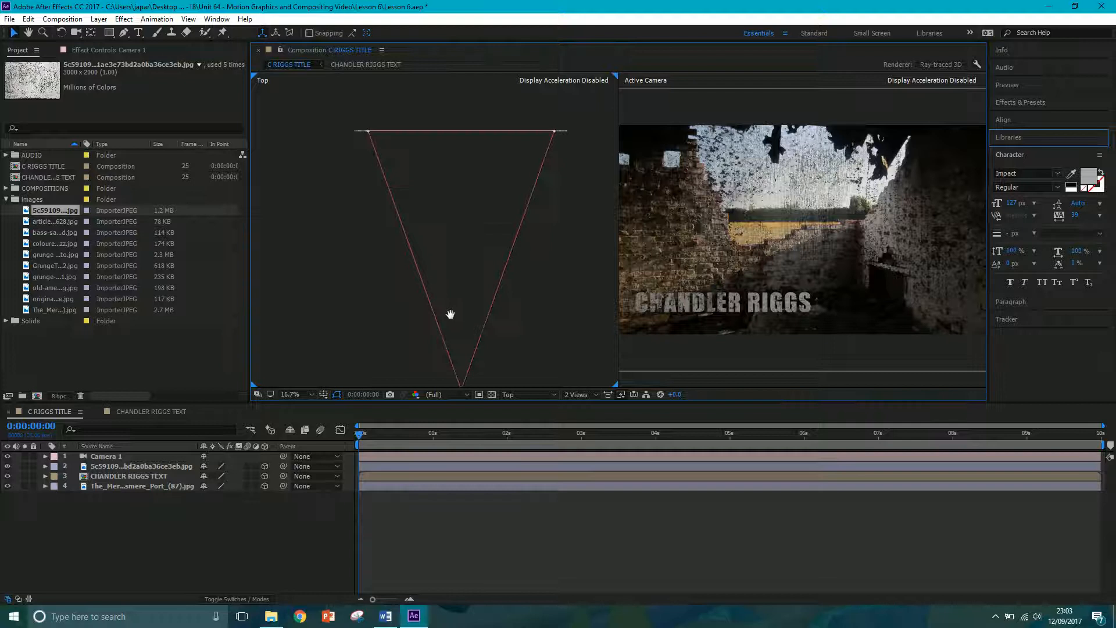
left_click_drag(530, 316, 515, 297)
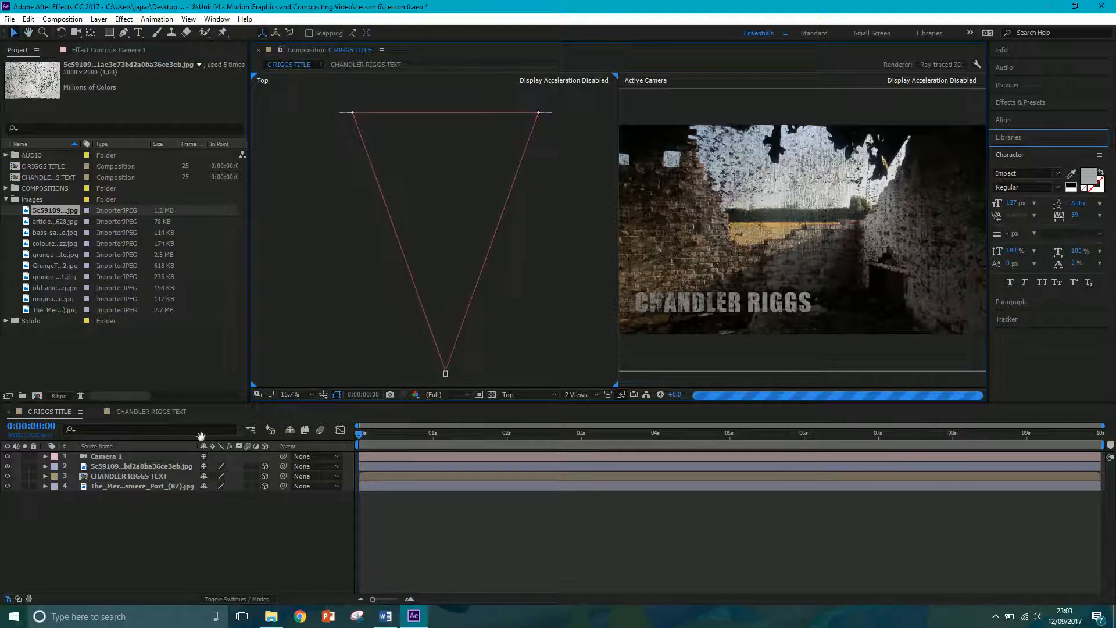
- Push the brick-ruin photo layer back in depth, away from the camera, behind the other layers
left_click(133, 486)
left_click(125, 476, "shift")
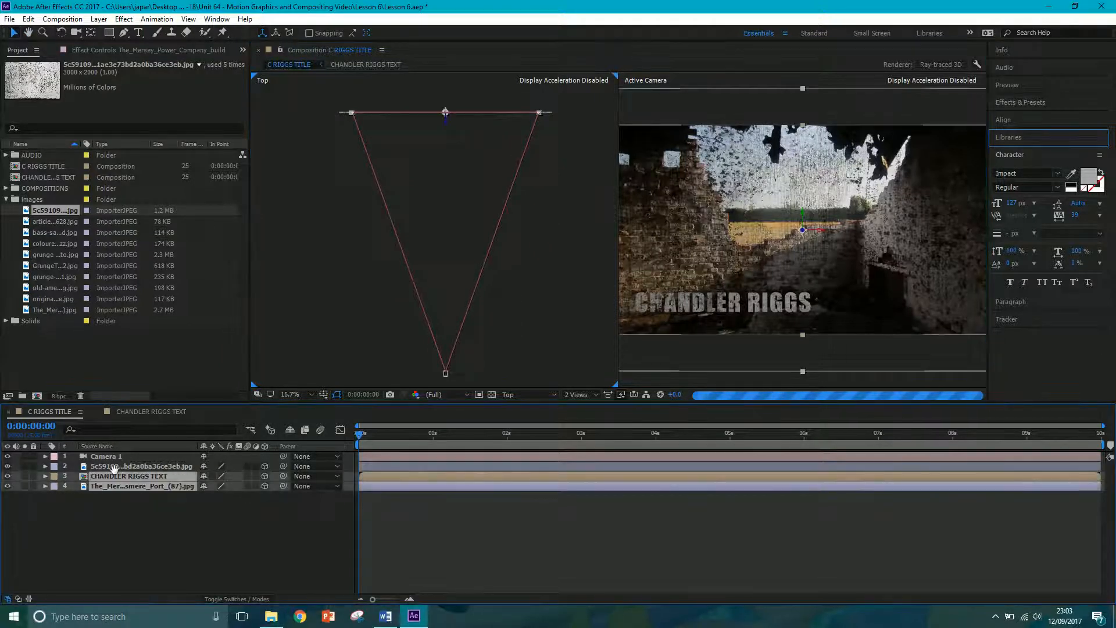
left_click(113, 469, "shift")
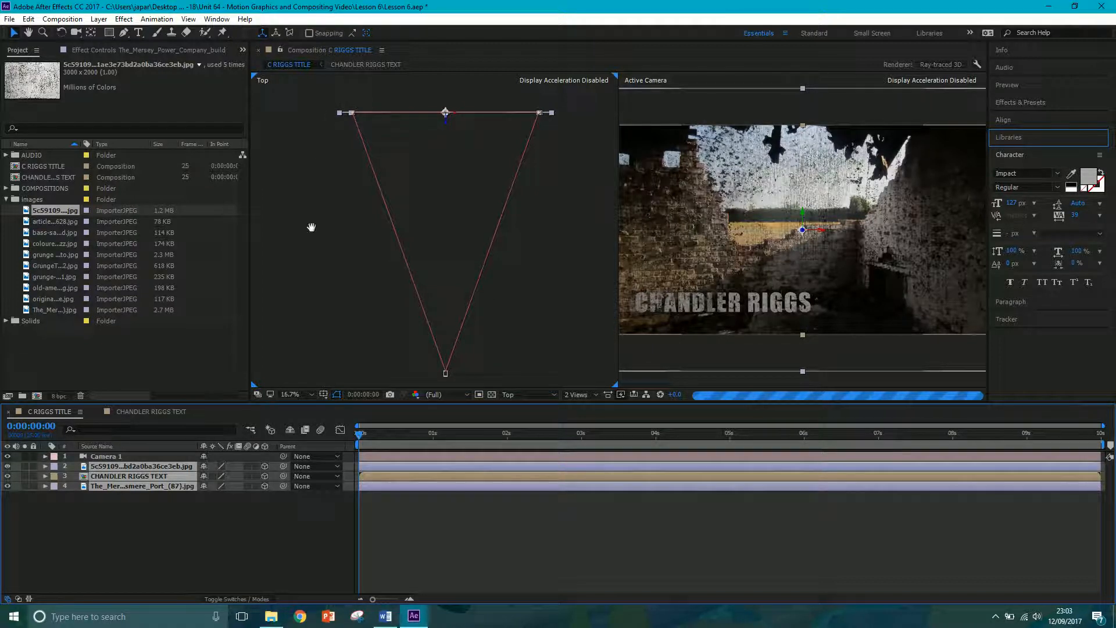
left_click(8, 575)
left_click(117, 487)
left_click_drag(408, 191, 394, 274)
left_click_drag(431, 202, 415, 119)
key("v")
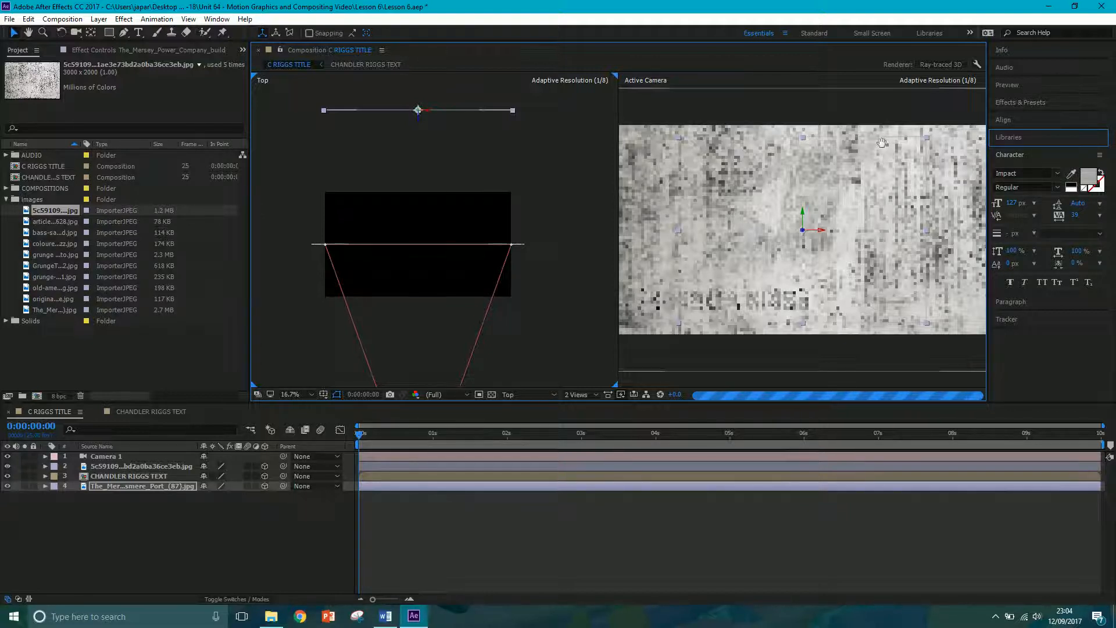
- Change the C RIGGS TITLE composition's 3D renderer from Ray-traced 3D to Classic 3D
left_click(930, 66)
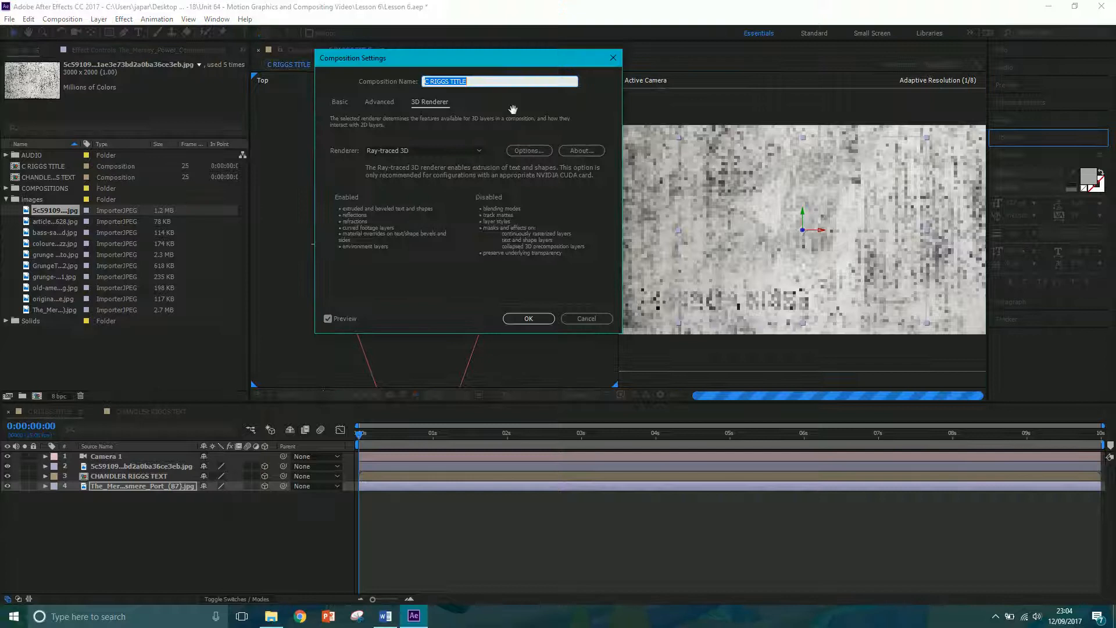
left_click(342, 102)
left_click(429, 100)
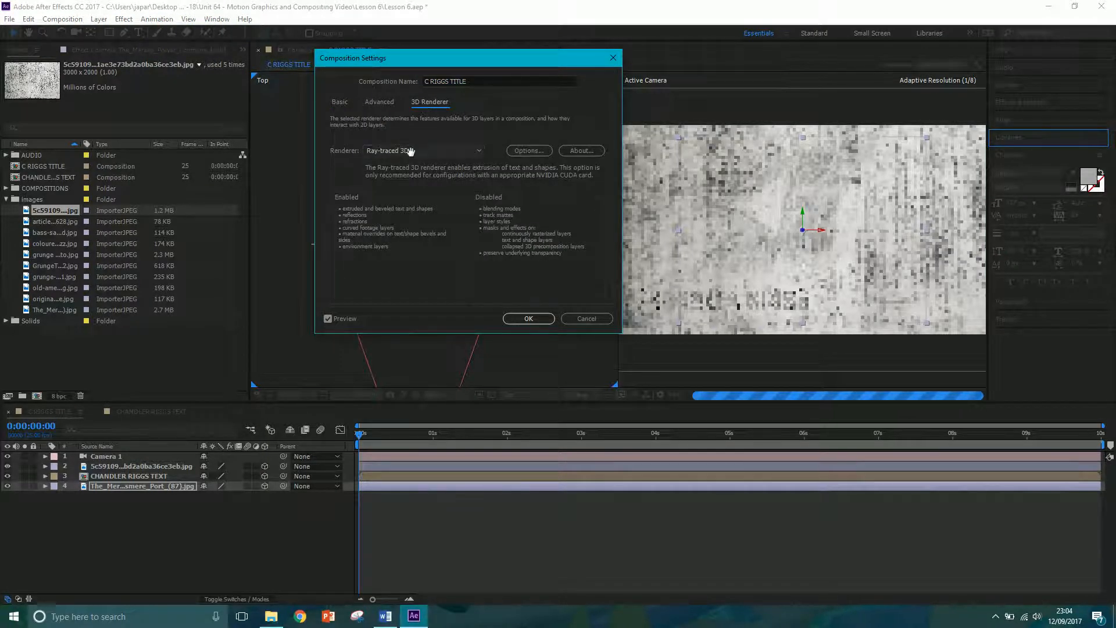
left_click(413, 150)
left_click(398, 164)
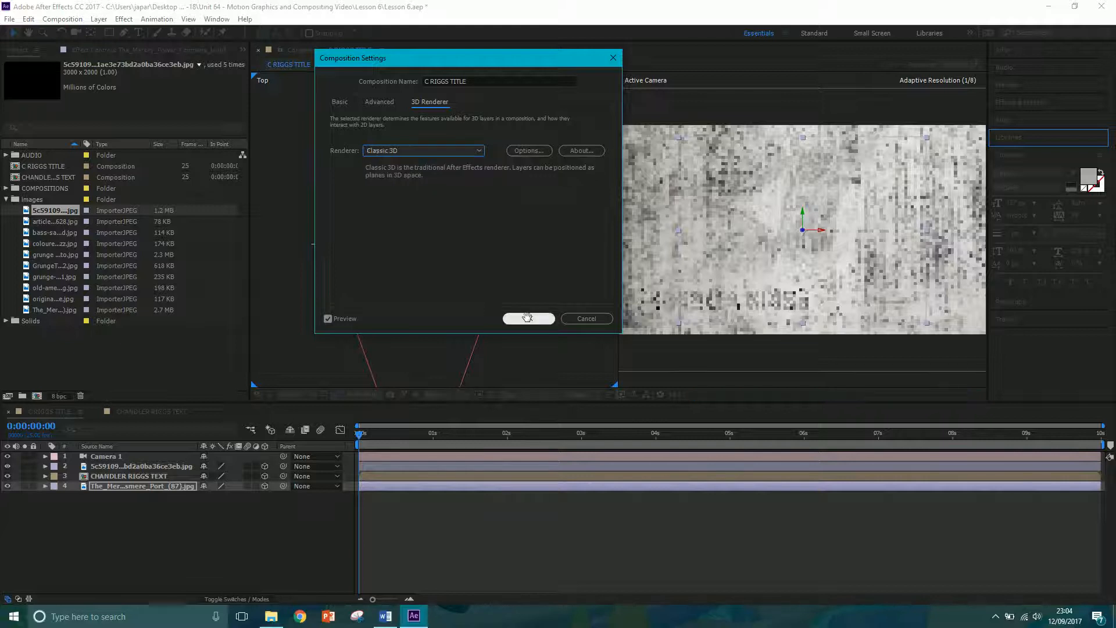
left_click(528, 318)
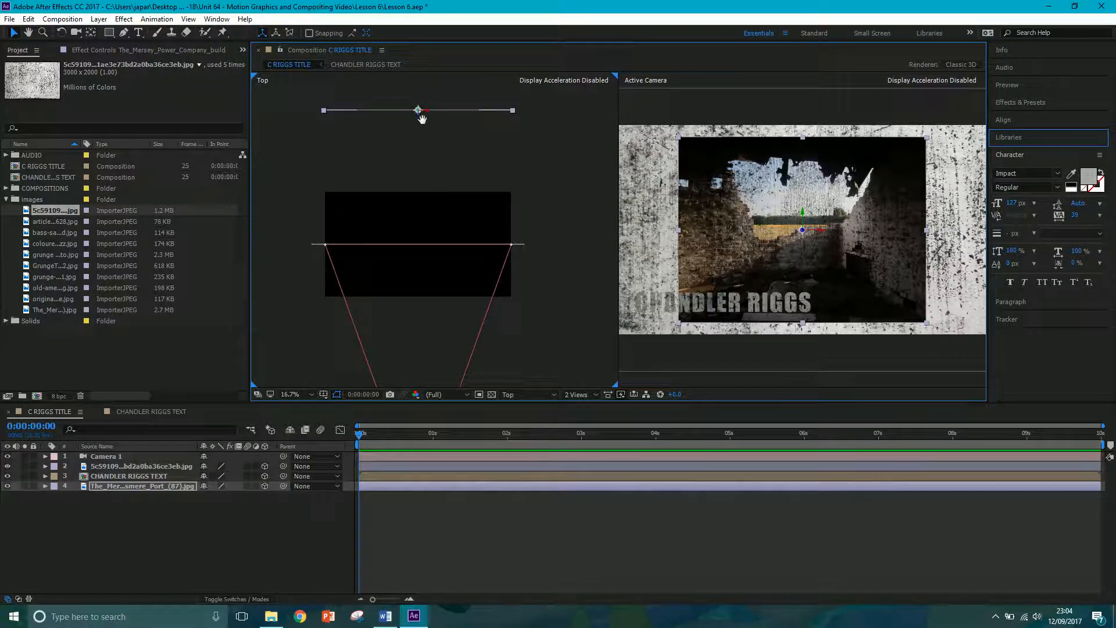
- Scale the brick-ruin photo layer up to 67% so it fills the camera's frame
left_click_drag(417, 118, 420, 117)
left_click(140, 486)
key("s")
left_click_drag(215, 498, 228, 497)
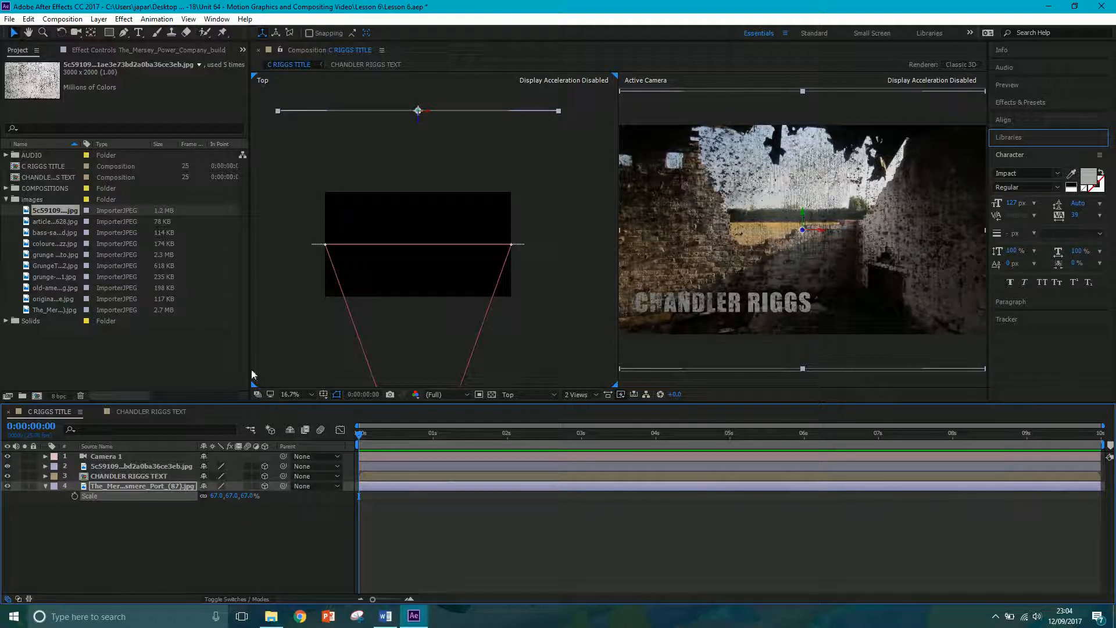
- Turn on keyframing for Camera 1's Point of Interest, Position and Orientation at 0 seconds
left_click(120, 476)
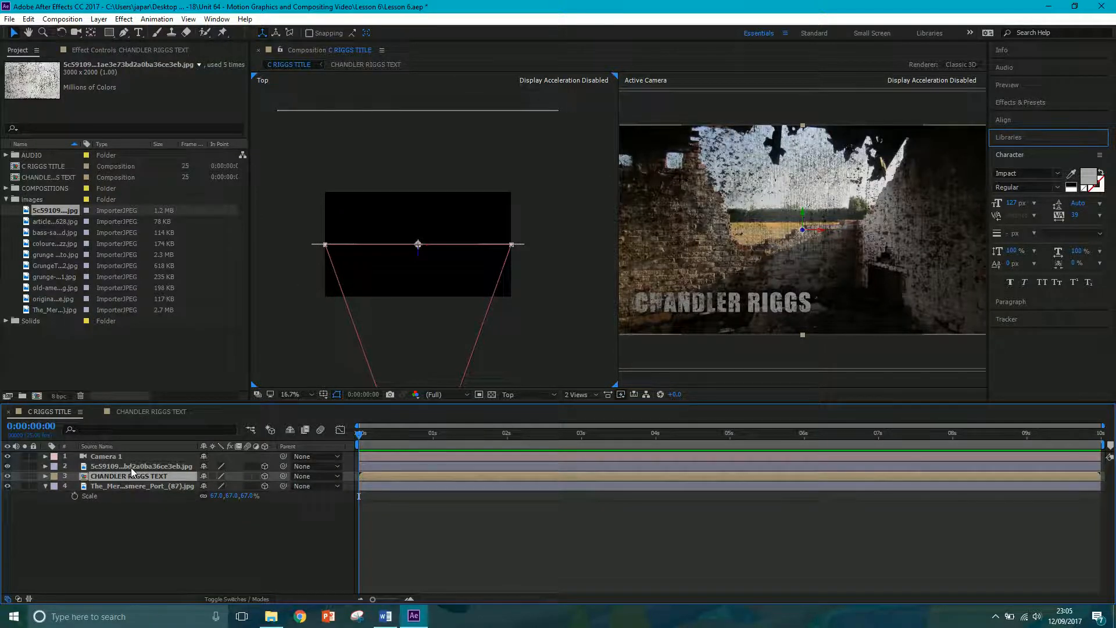
left_click(132, 467)
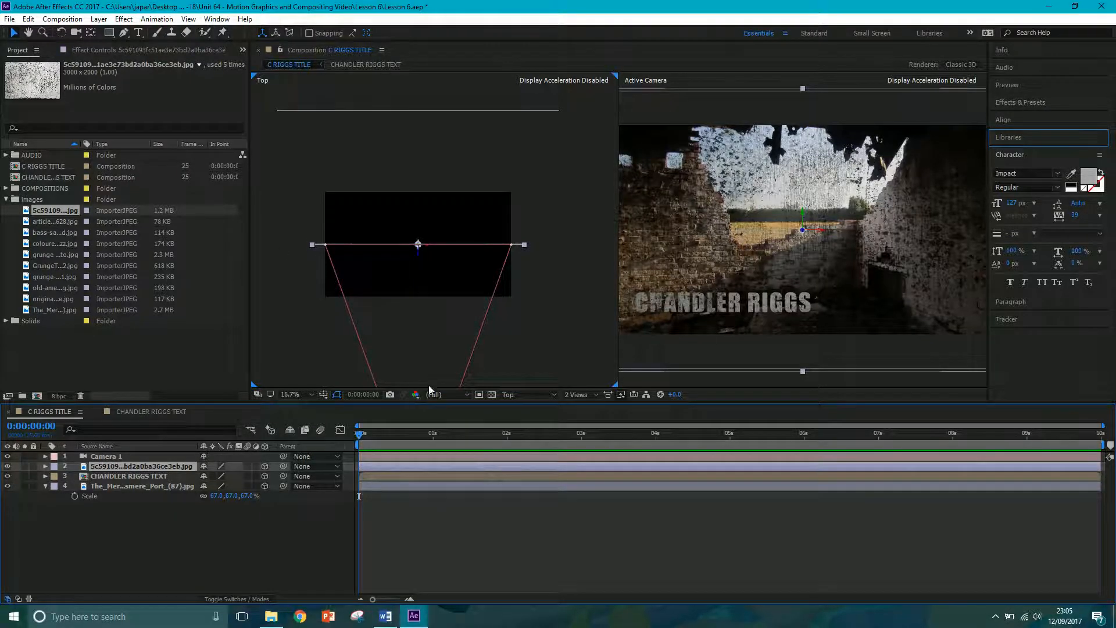
left_click(117, 456)
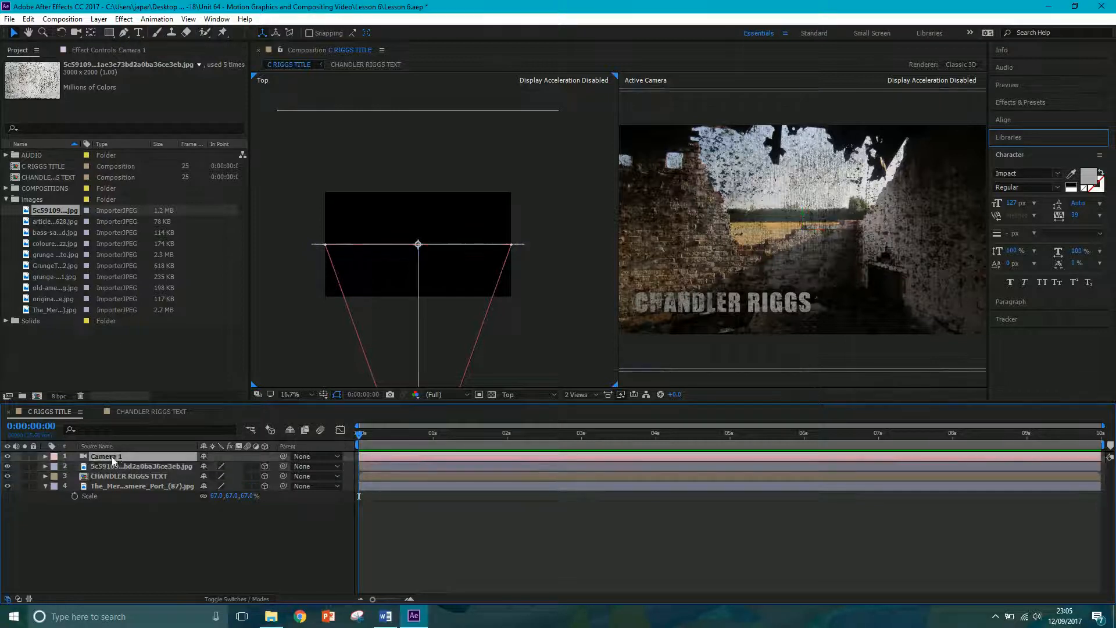
left_click(45, 456)
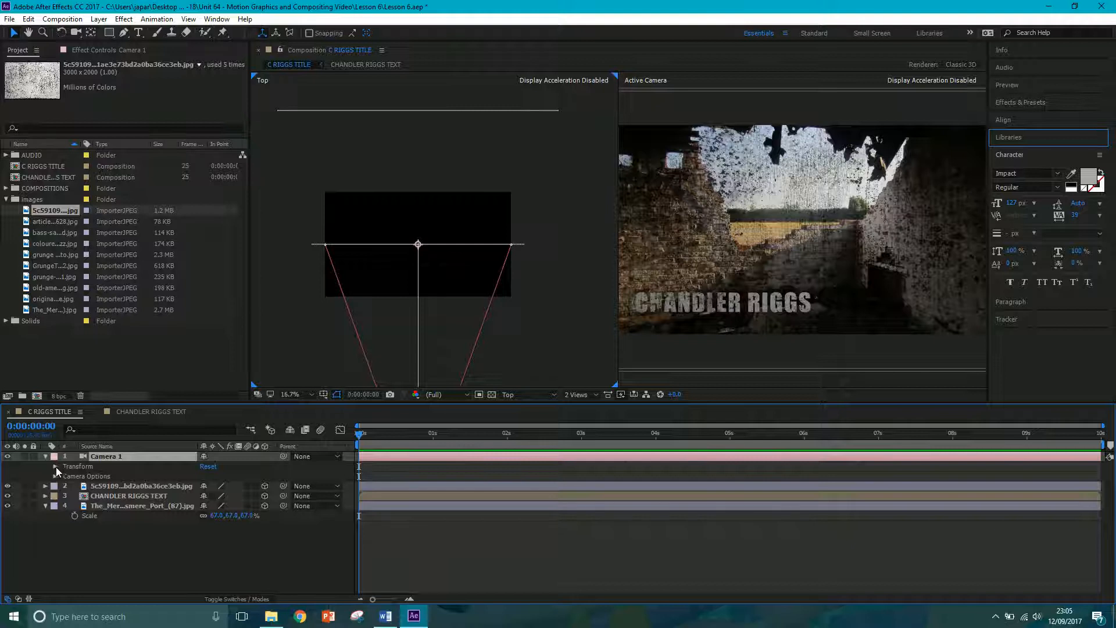
left_click(55, 466)
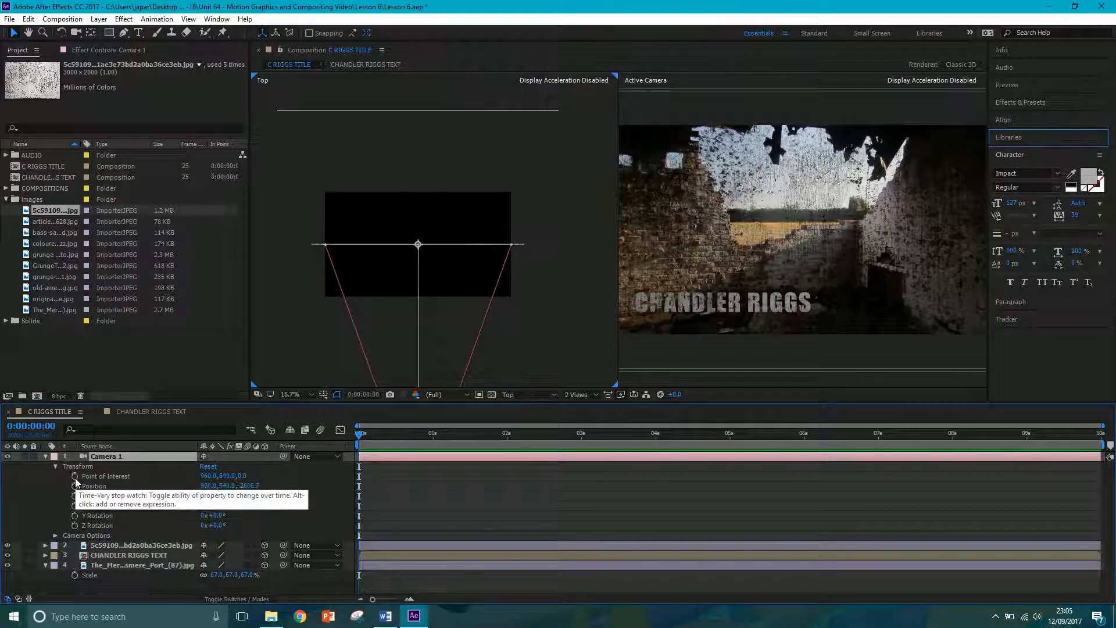
left_click(74, 476)
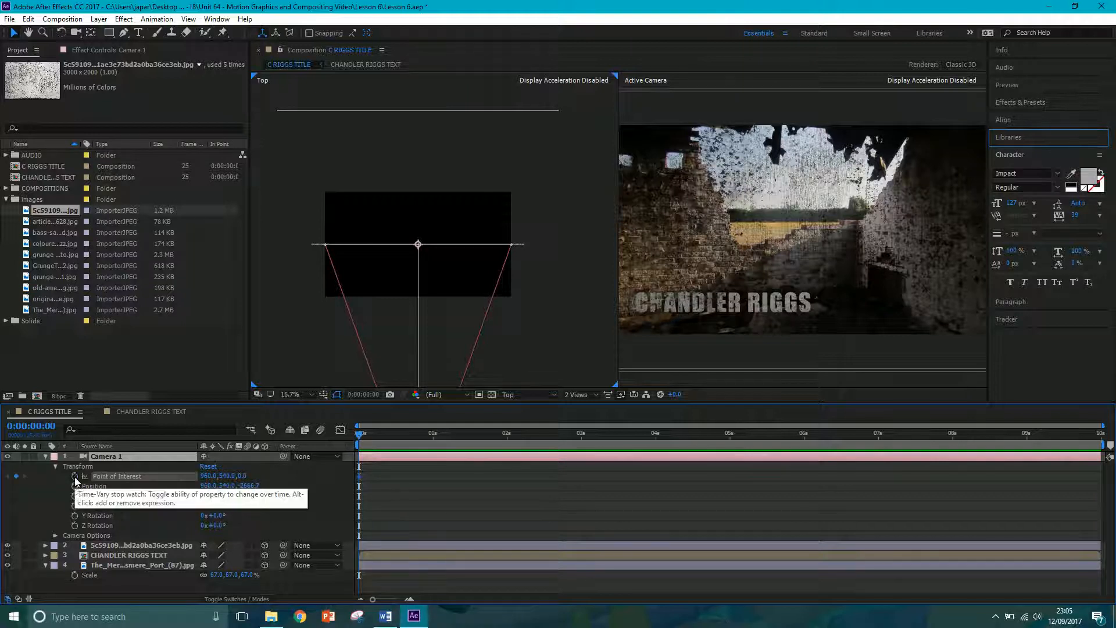
left_click(75, 486)
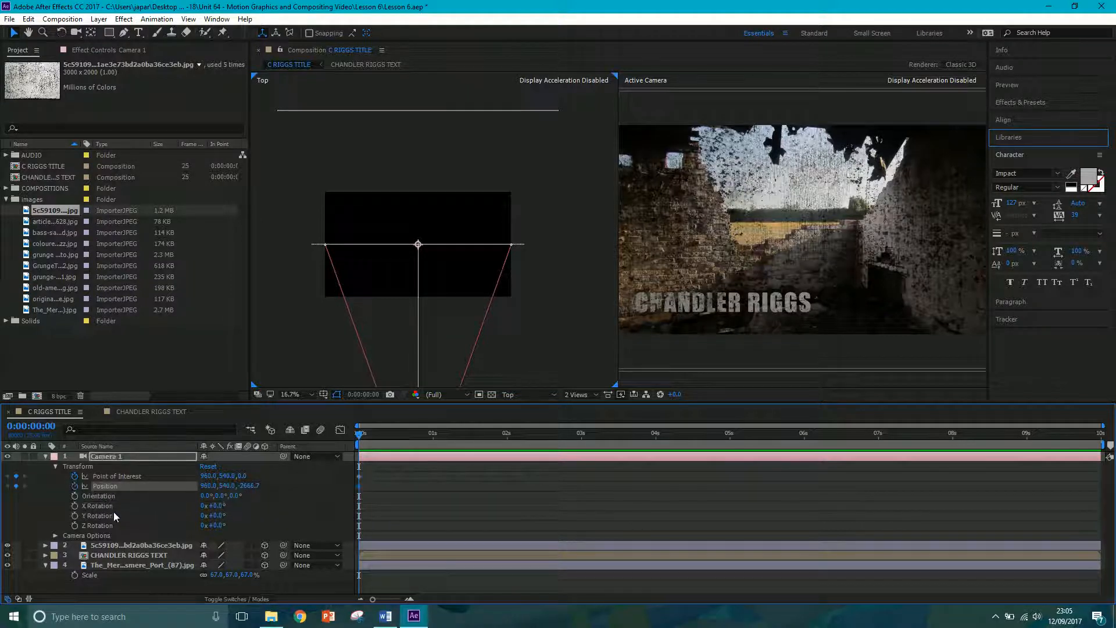
left_click(74, 496)
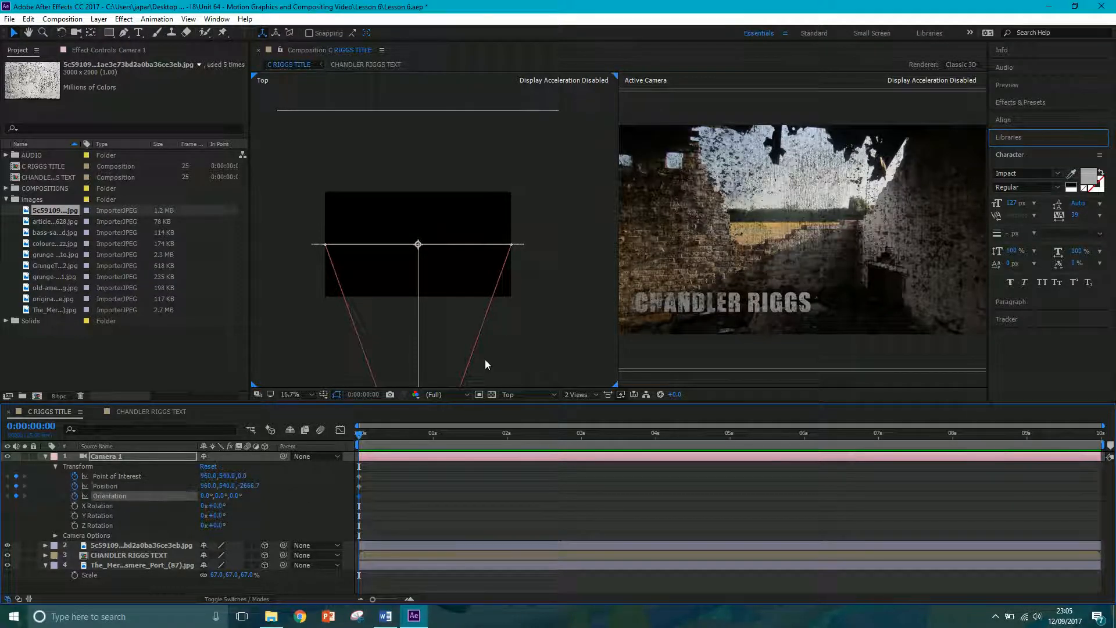
- Shift the camera and its point of interest left in the Top view to X 762 at 0 seconds
left_click_drag(515, 364, 507, 234)
key("v")
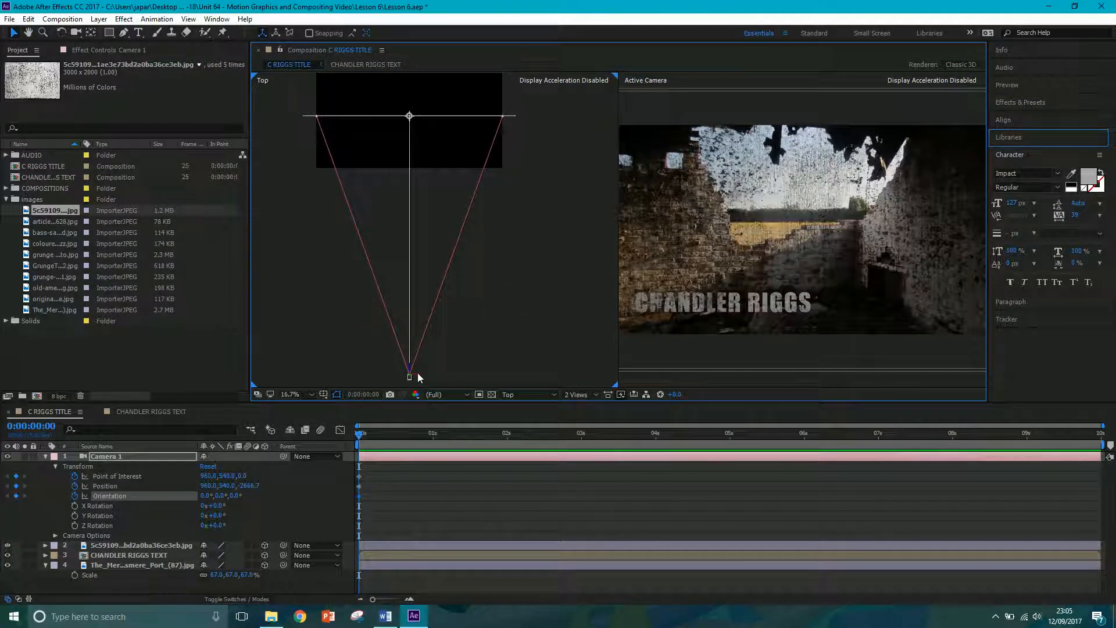
left_click_drag(420, 376, 400, 371)
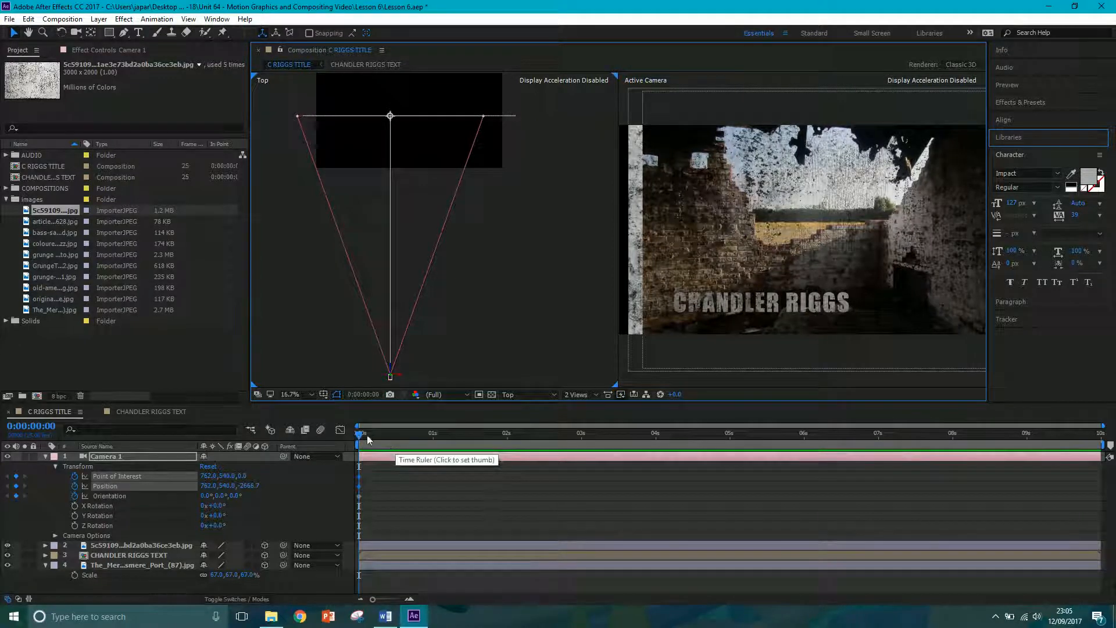
- At 4 seconds, shift the camera and its point of interest right to about X 1110 to keyframe a sideways move
key("space")
left_click_drag(497, 437, 654, 437)
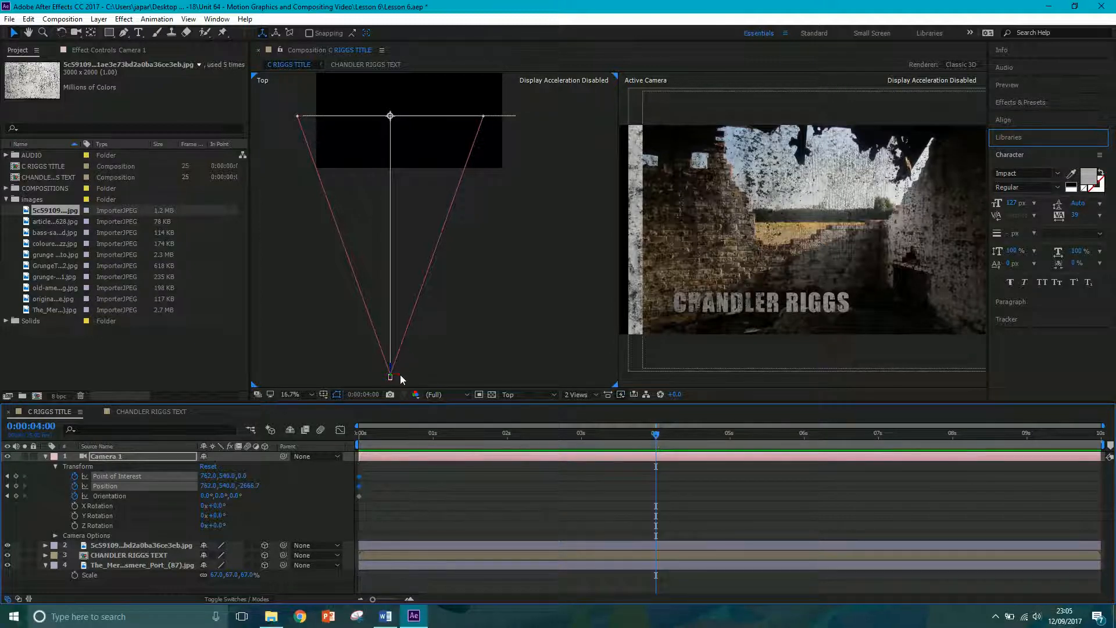
left_click_drag(402, 375, 433, 382)
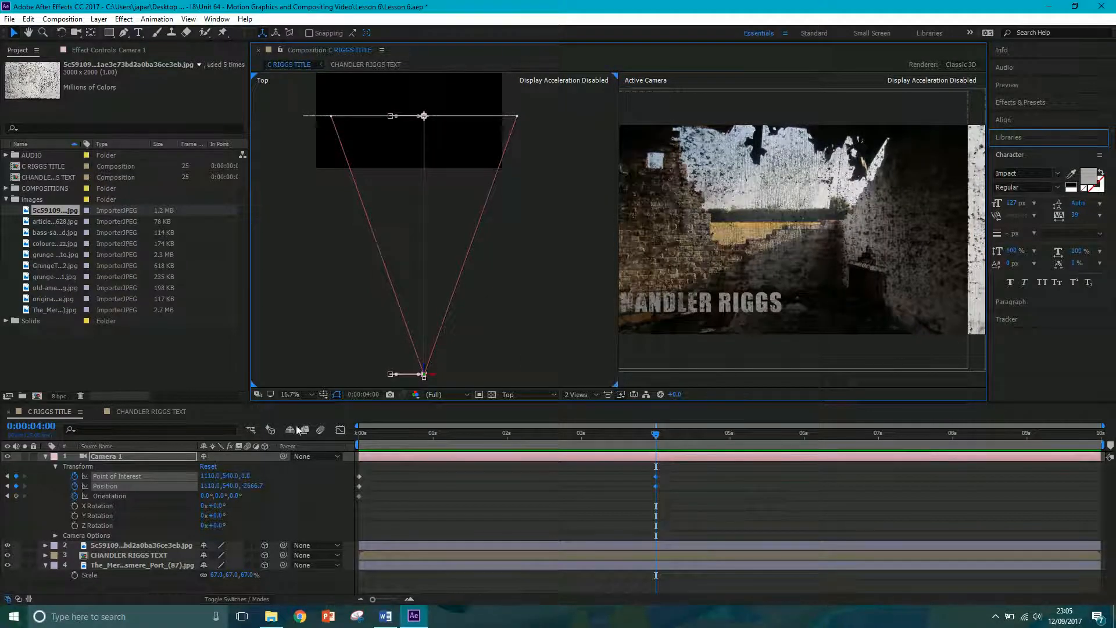
- Scale the brick-ruin photo layer up to 84% to cover the exposed edge at 4 seconds
left_click(730, 367)
scroll(731, 364, "down", 1)
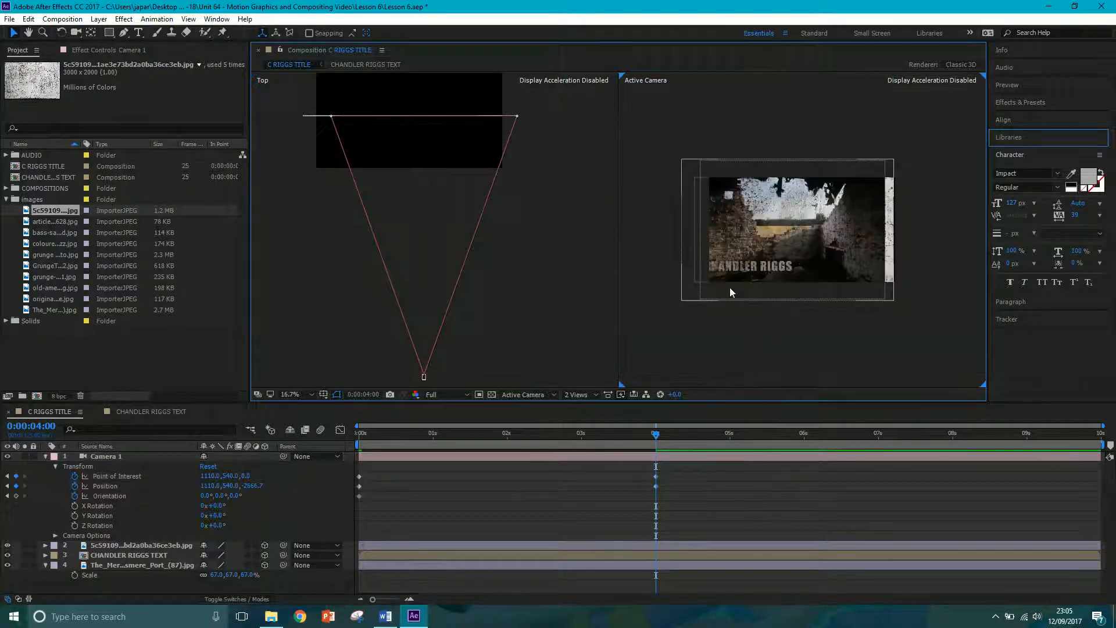
scroll(748, 319, "up", 1)
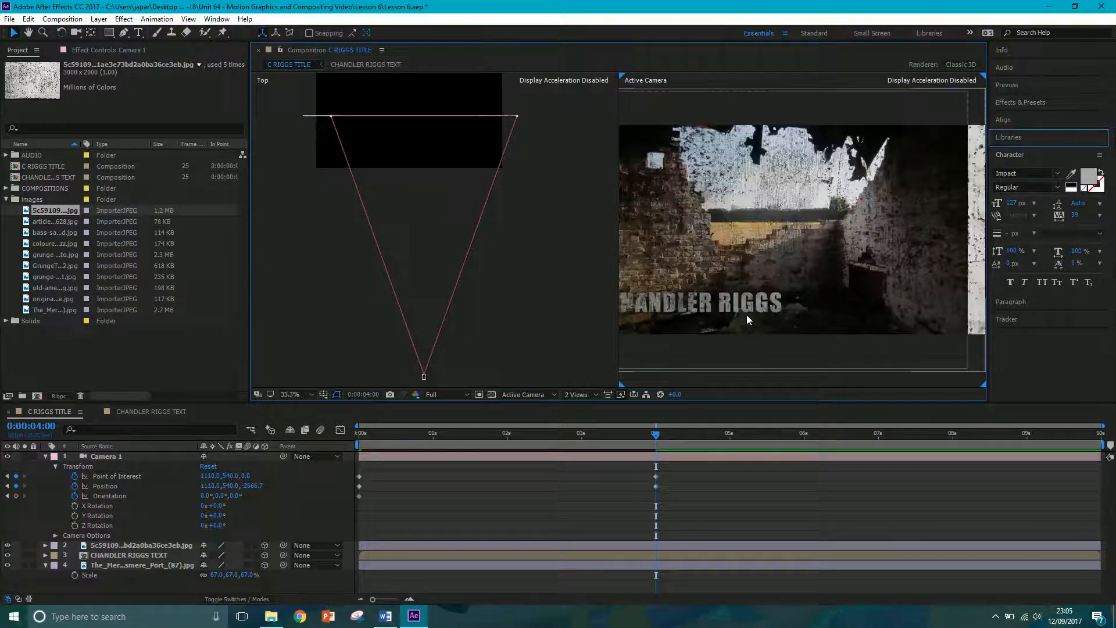
mouse_move(730, 337)
left_mouse_down()
mouse_move(774, 337)
mouse_move(732, 338)
left_mouse_up()
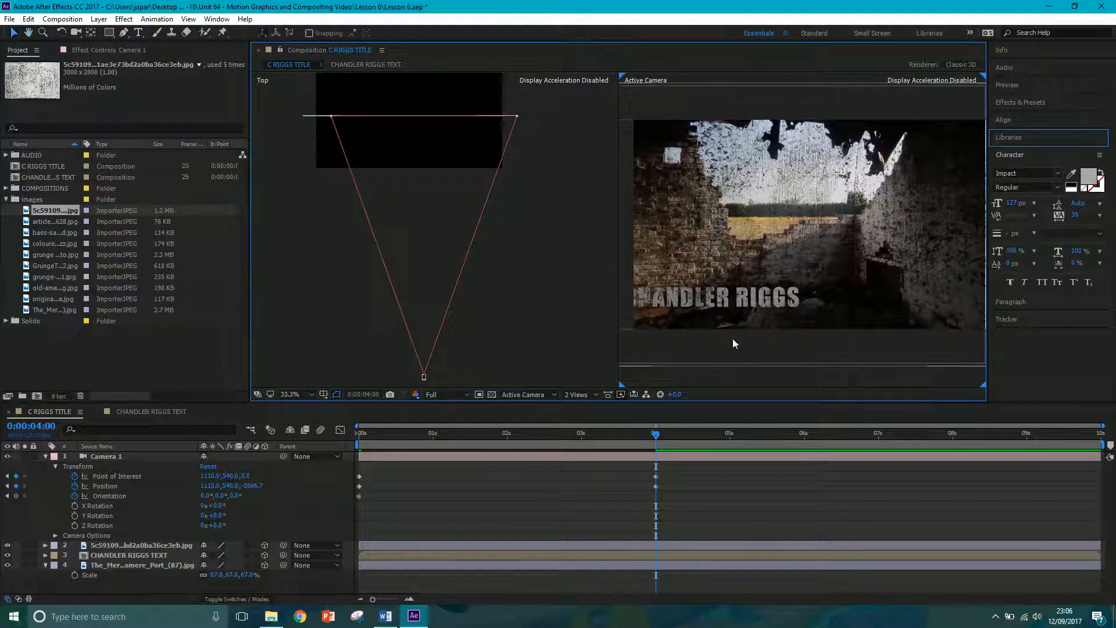
left_click(120, 546)
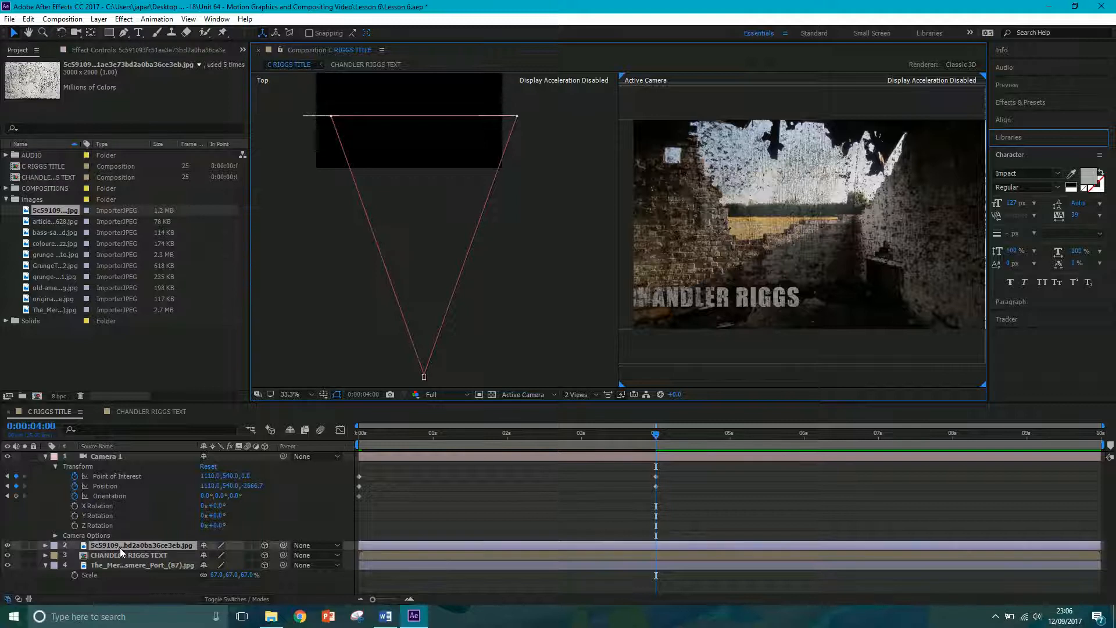
left_click(110, 564)
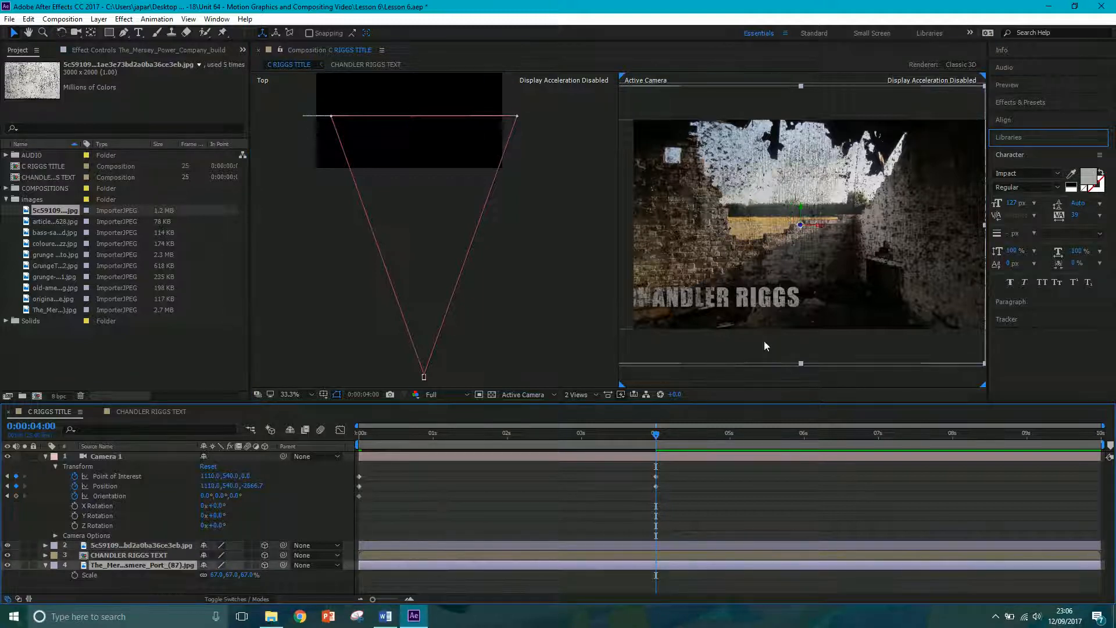
mouse_move(855, 353)
left_mouse_down()
mouse_move(809, 352)
mouse_move(835, 345)
left_mouse_up()
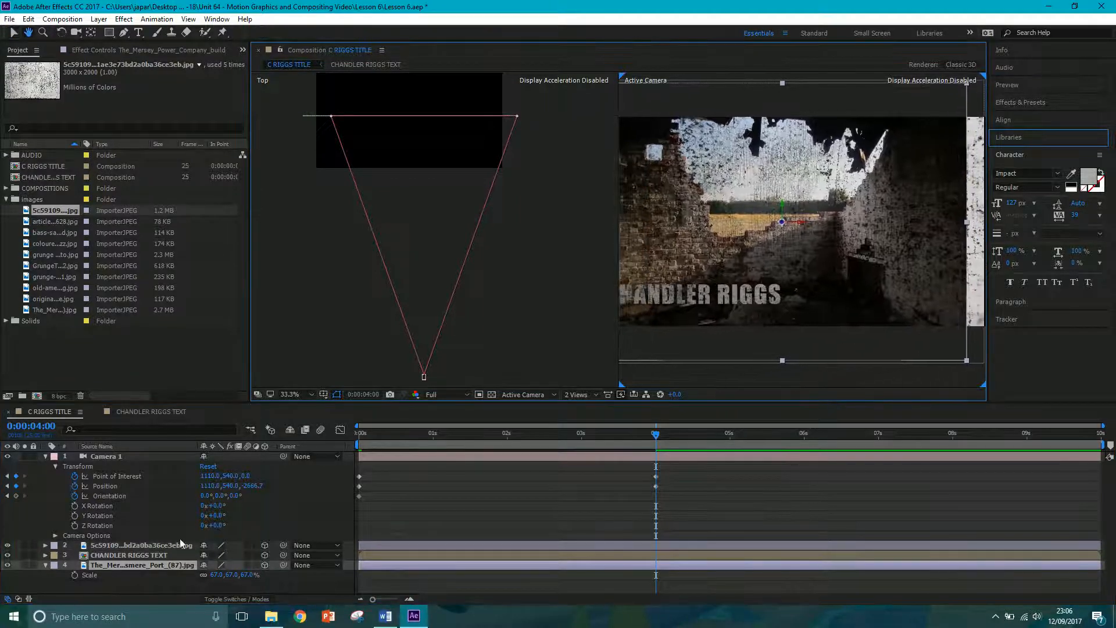
left_click_drag(215, 575, 225, 574)
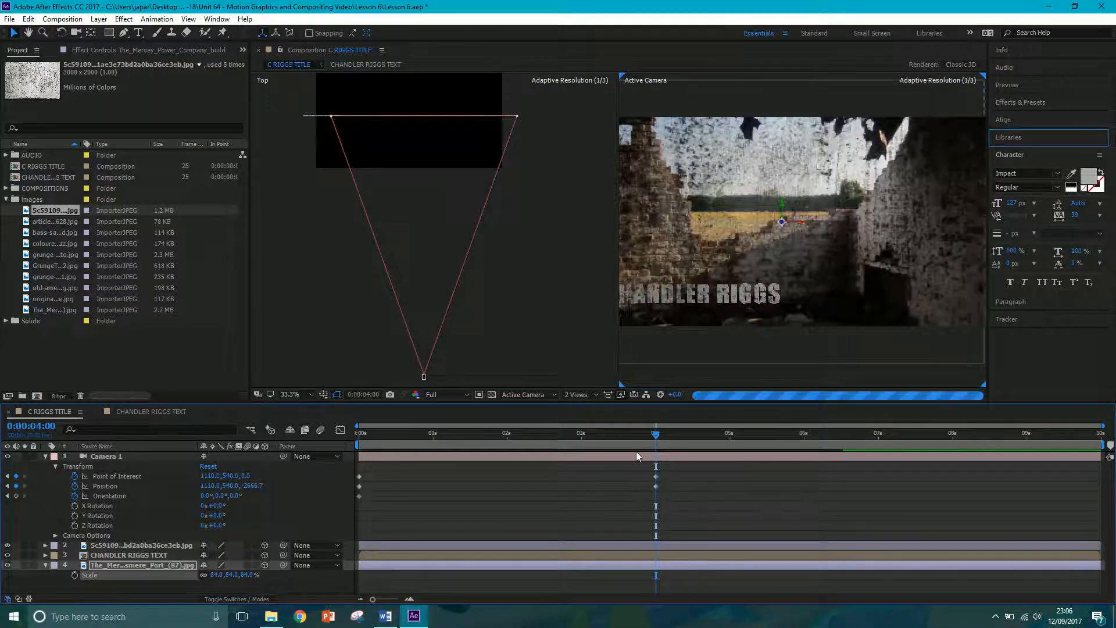
- Switch the composition viewer to 1 View with the Active Camera and preview the camera move from the start
left_click_drag(650, 436, 623, 437)
left_click_drag(529, 437, 502, 436)
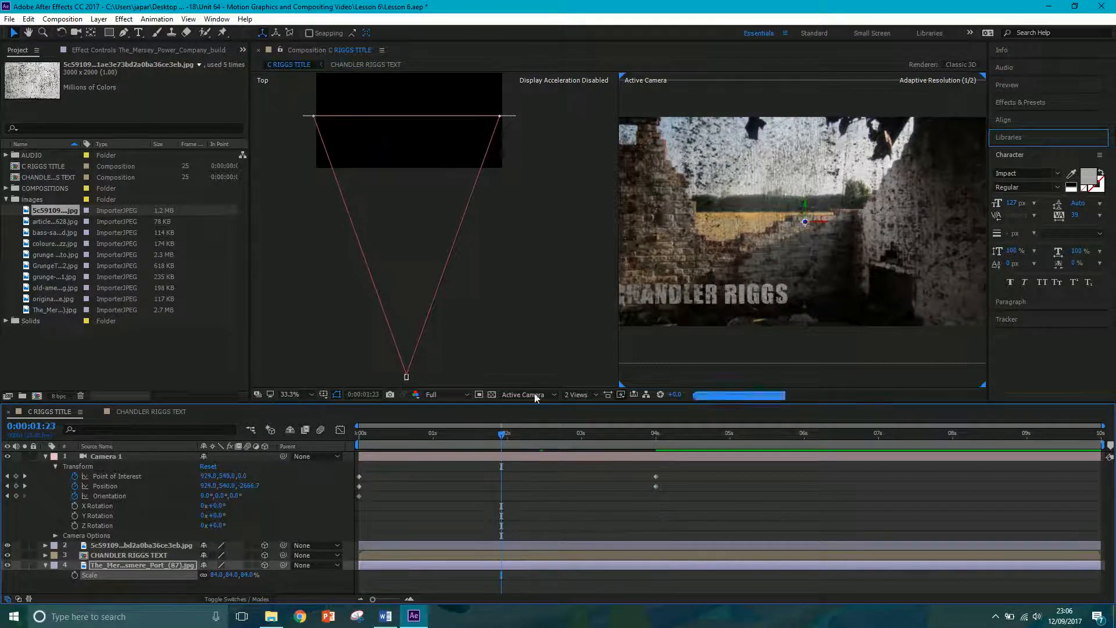
left_click(577, 395)
left_click(592, 410)
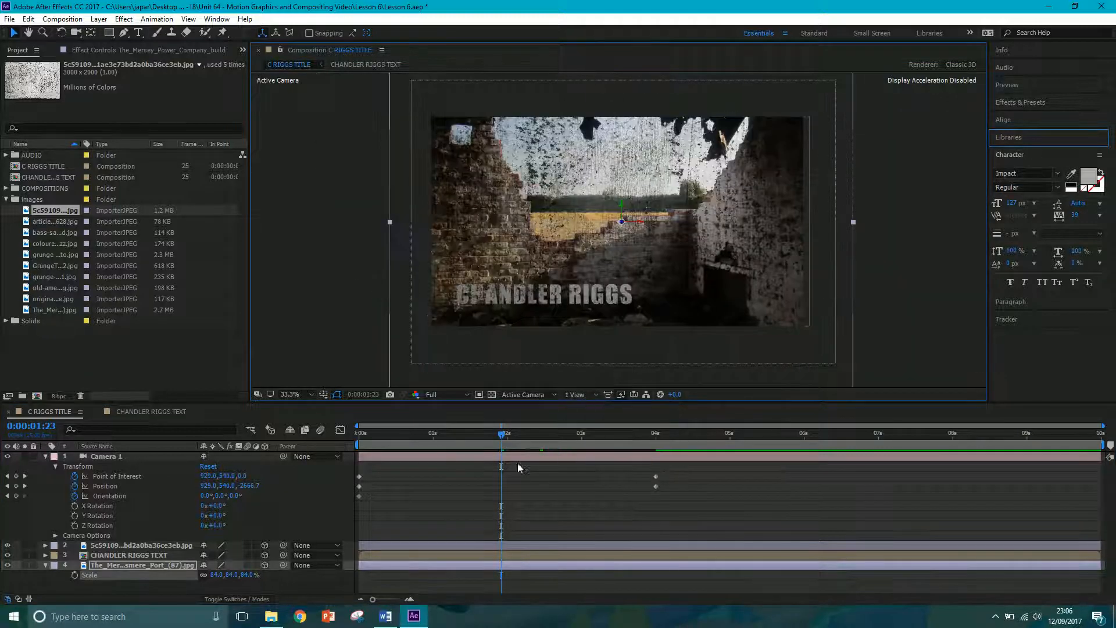
left_click_drag(503, 437, 644, 436)
key("space")
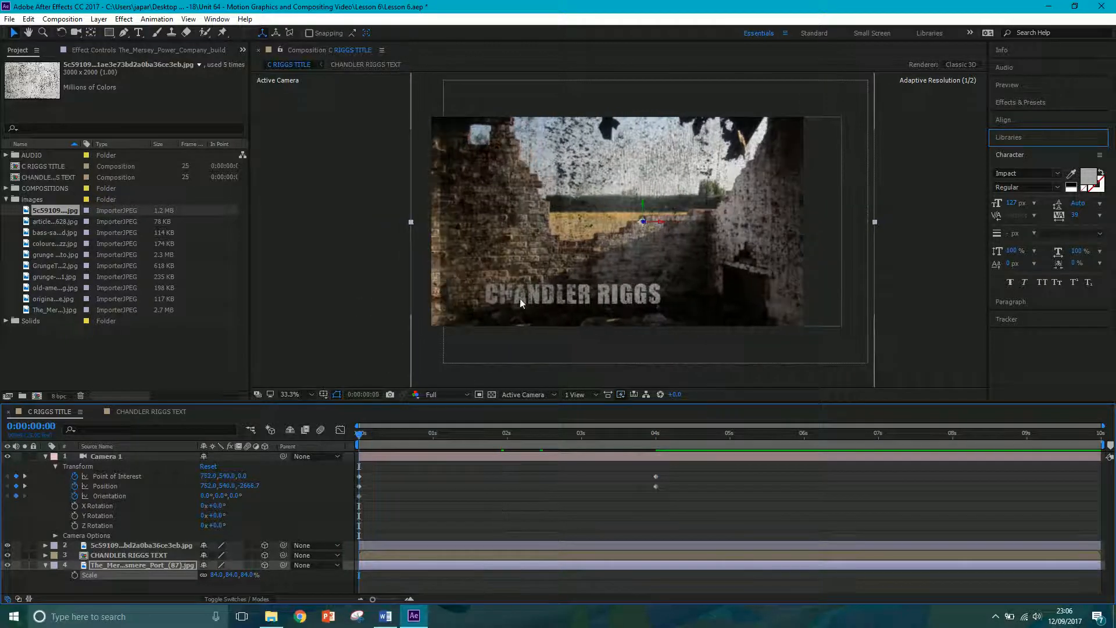
key("space")
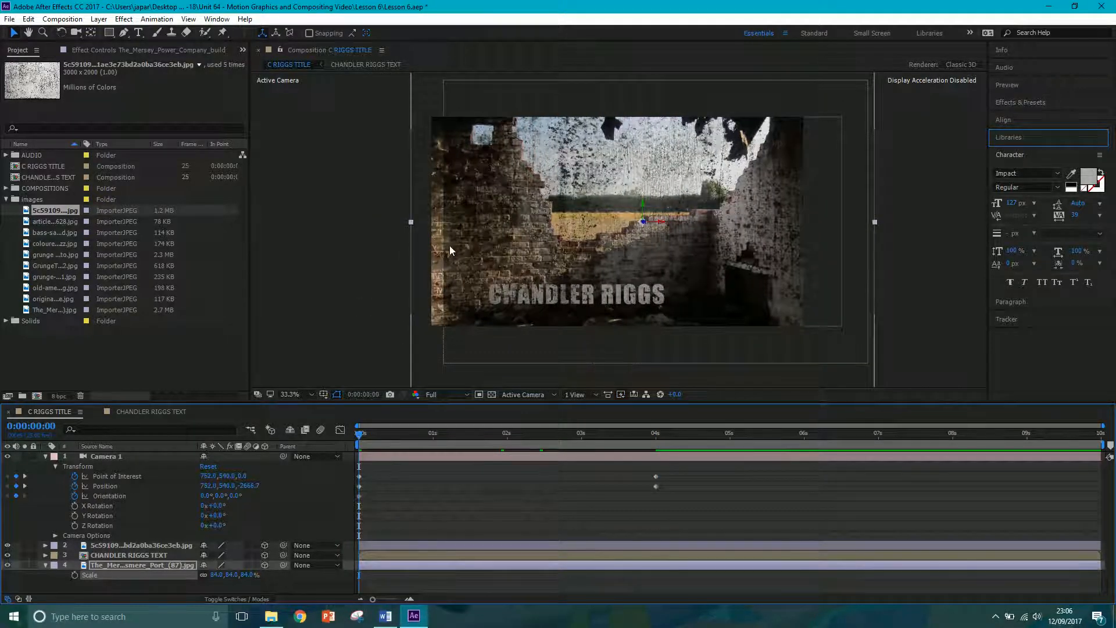
- Scale the grunge texture layer up to 80% at the first frame
left_click(113, 545)
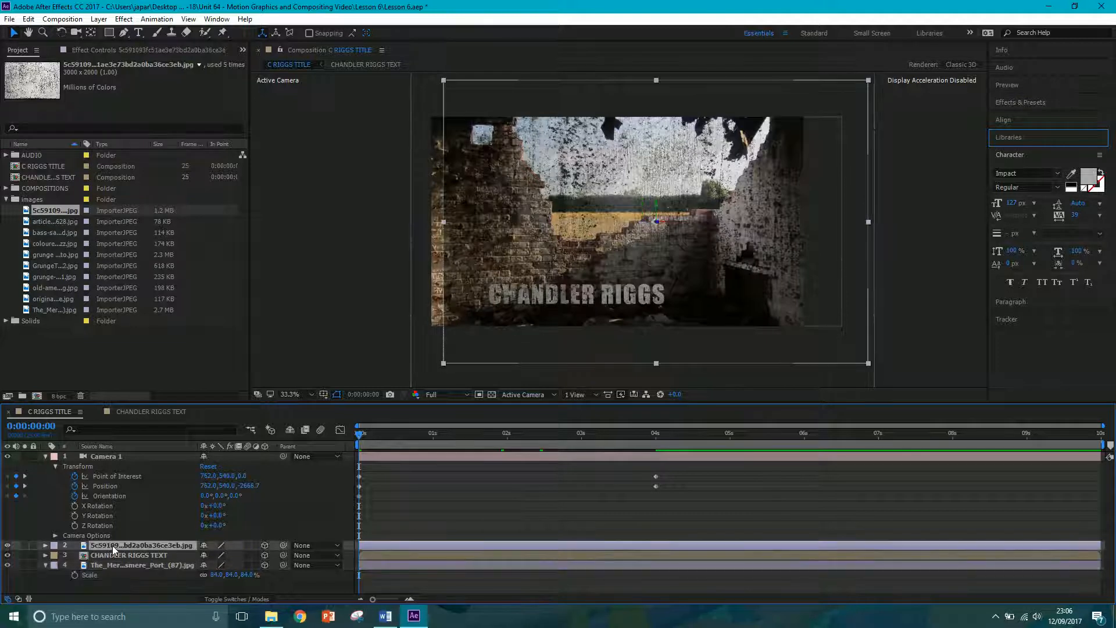
key("s")
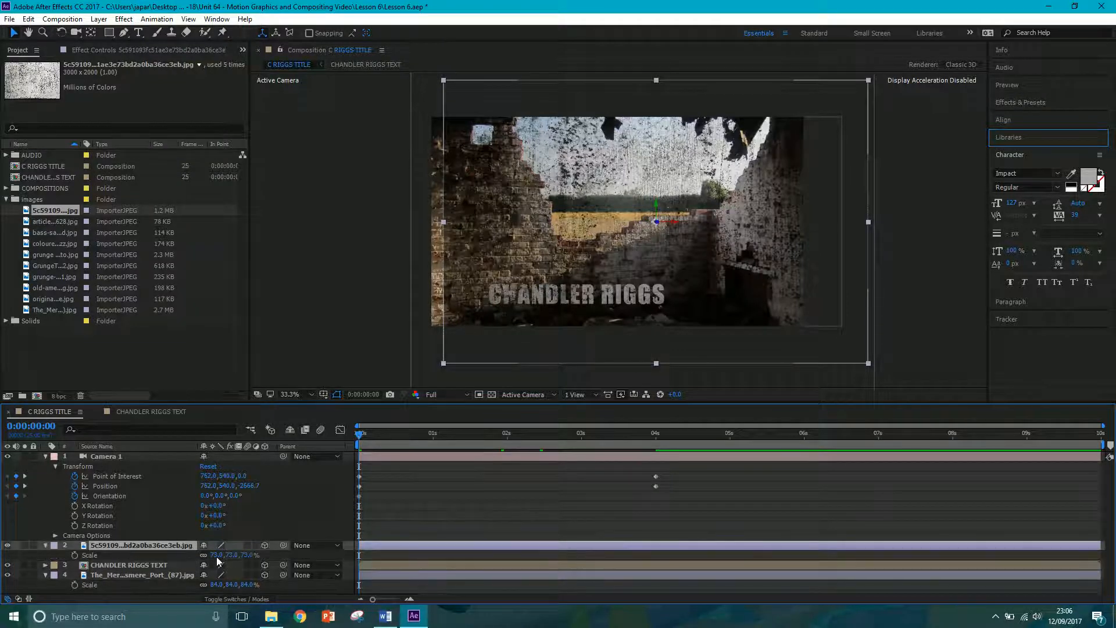
left_click_drag(218, 557, 221, 557)
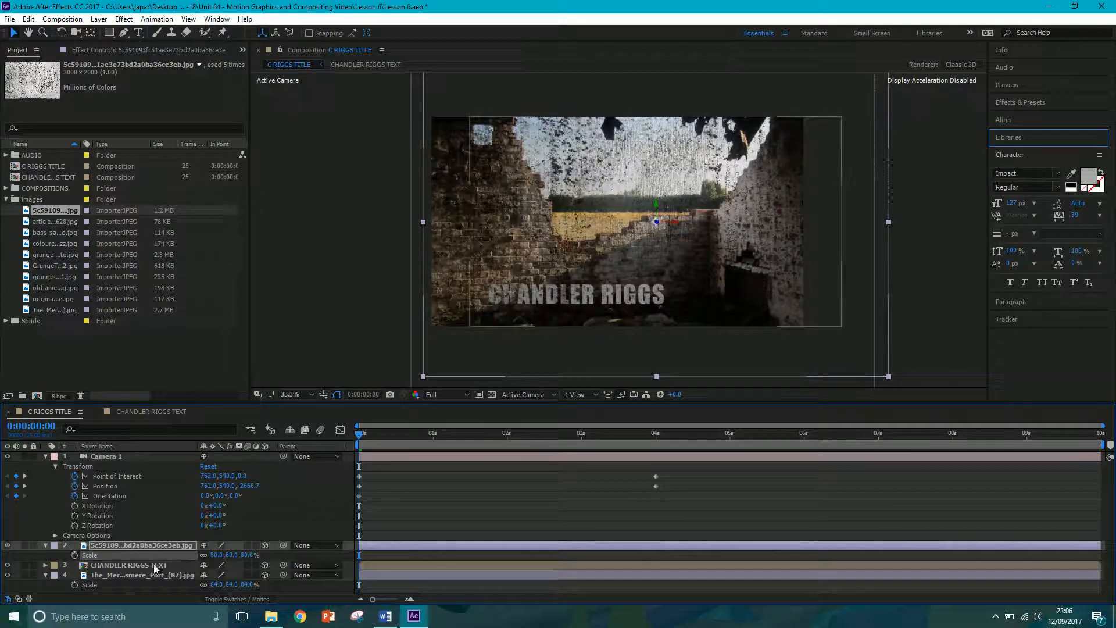
- At 4 seconds, move the CHANDLER RIGGS TEXT layer right until the whole name is in frame, and check its placement at 0 seconds
left_click_drag(375, 443, 654, 444)
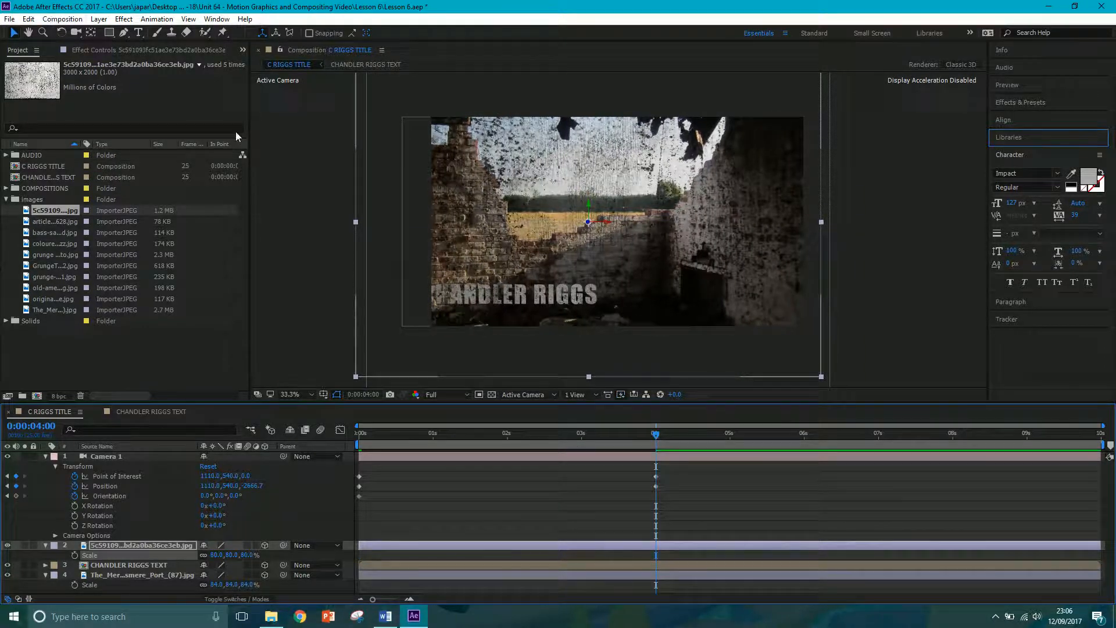
left_click(480, 308)
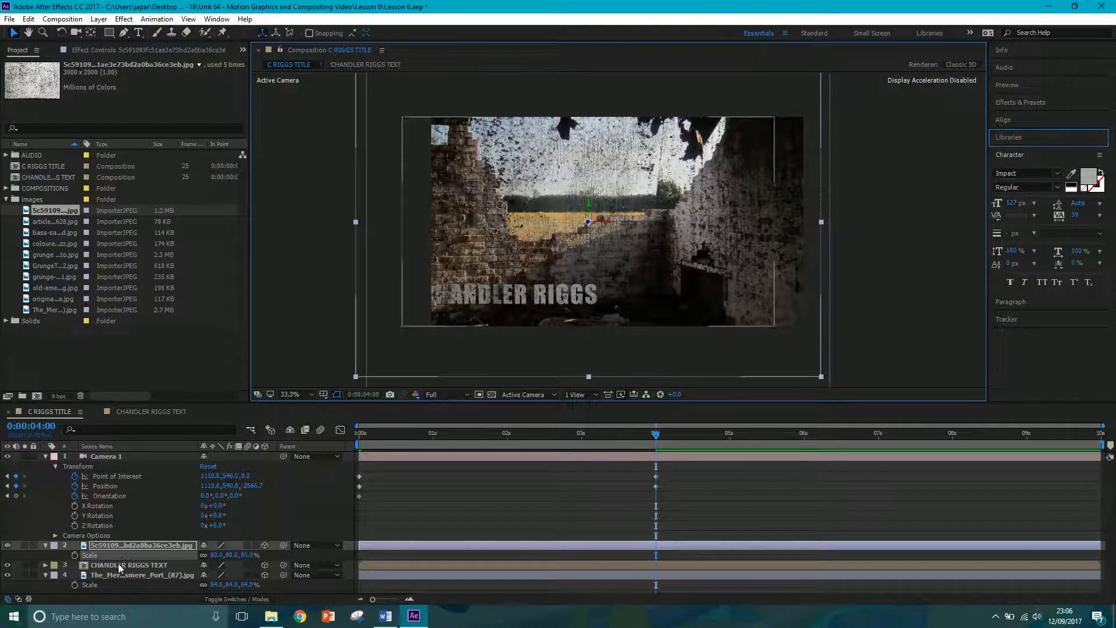
left_click_drag(473, 296, 490, 298)
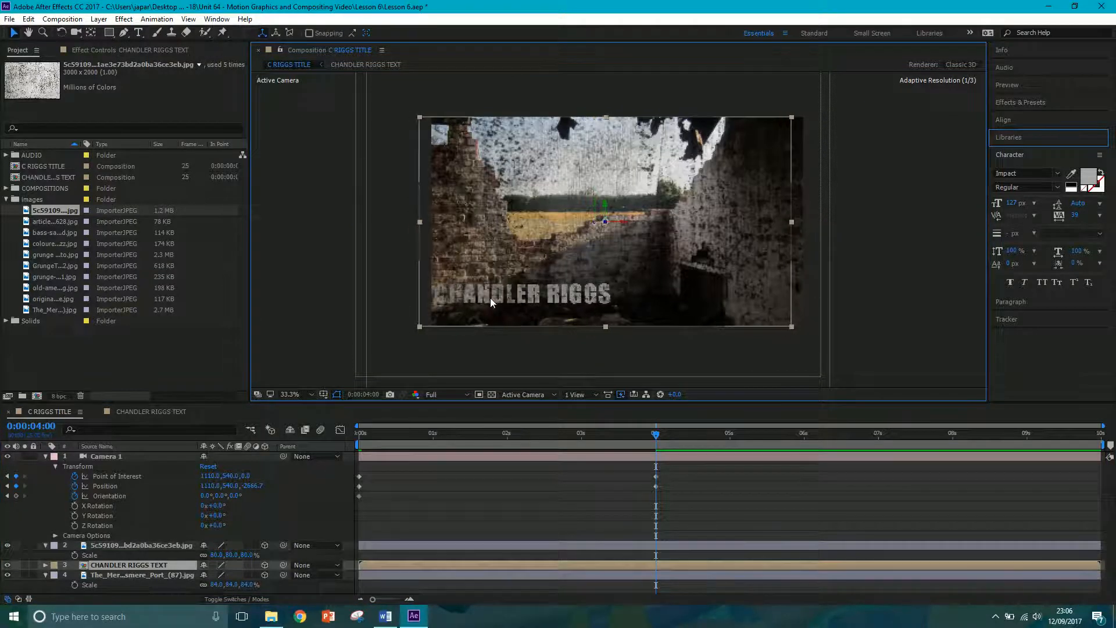
left_click(413, 435)
left_click_drag(402, 436, 349, 437)
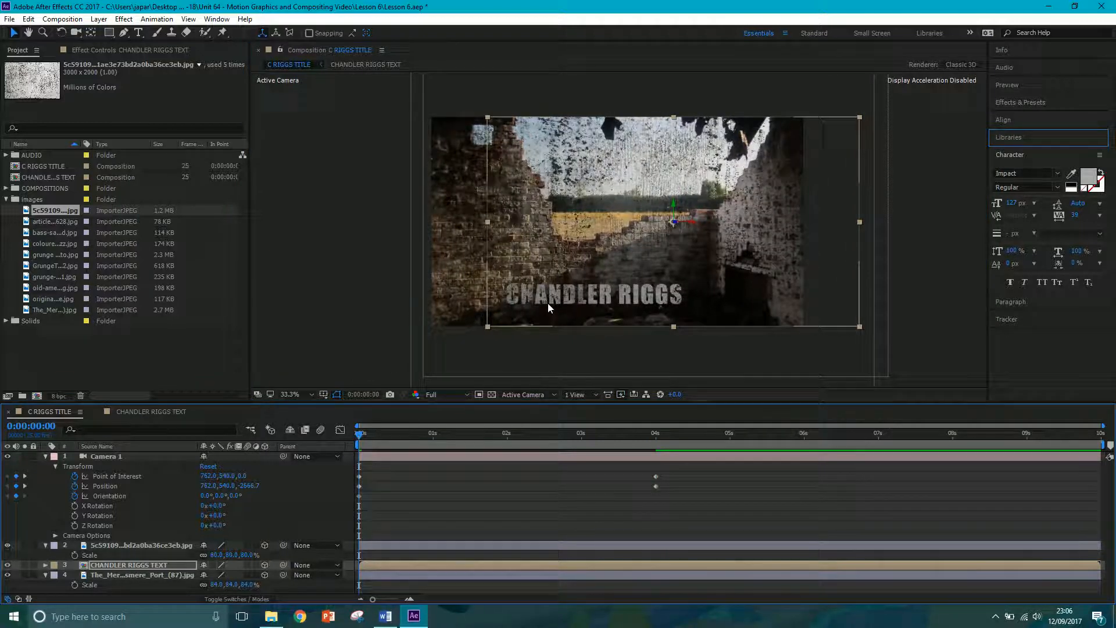
- Animate the CHANDLER RIGGS TEXT layer's Position from about x 774 at 0 seconds to about x 1188 at 4 seconds
left_click_drag(551, 295, 499, 301)
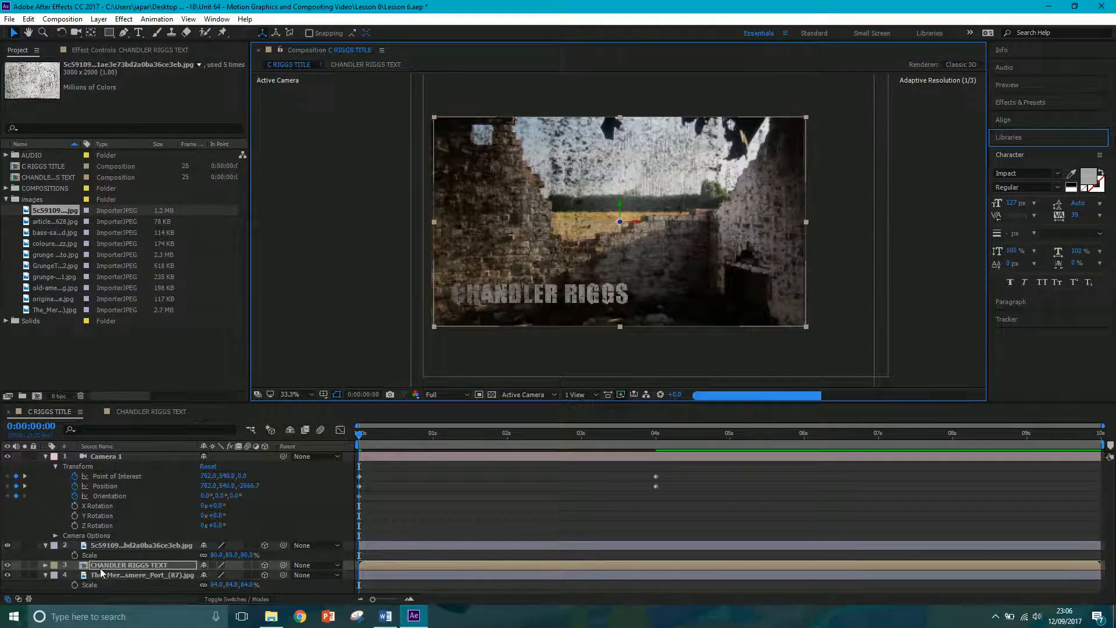
key("p")
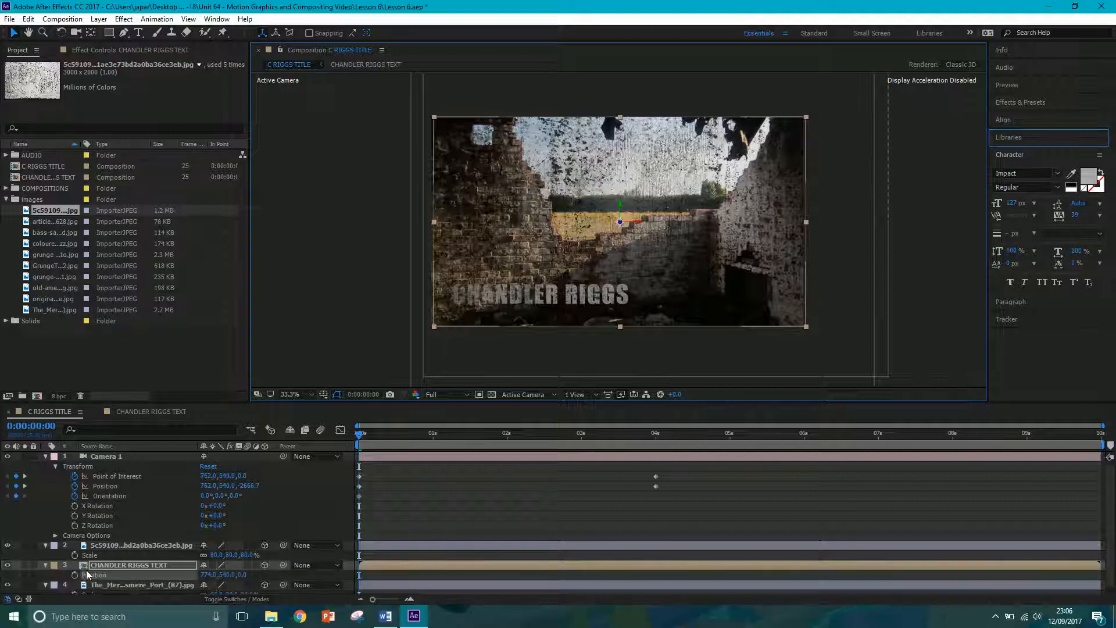
left_click(656, 435)
left_click_drag(514, 301, 595, 309)
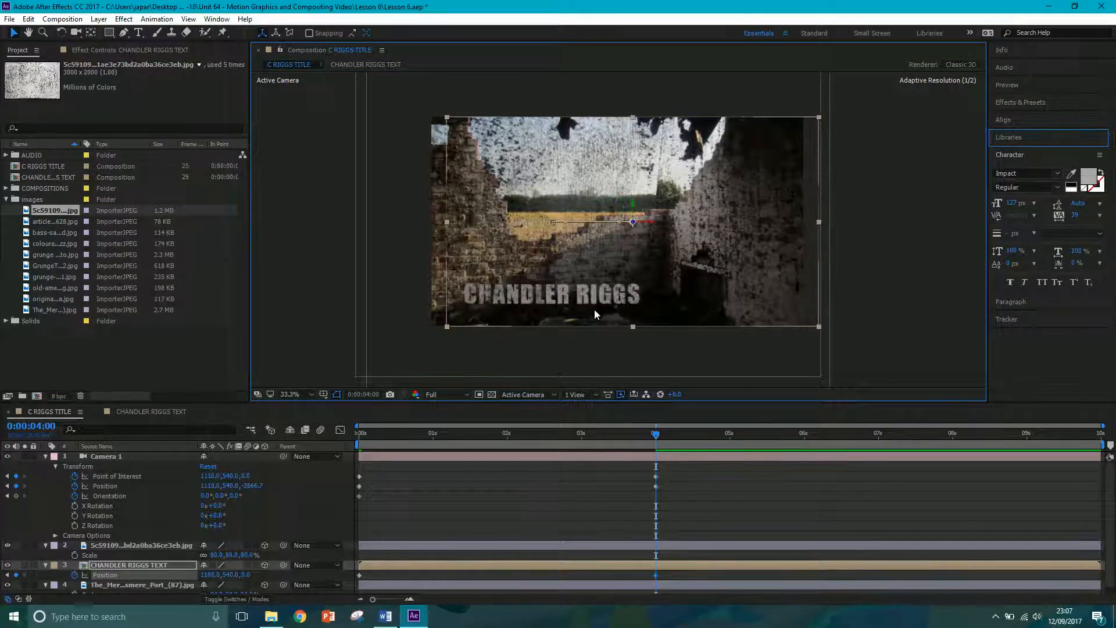
- End the work area just past 4 seconds and preview the title animation with the composition fitted to the viewer
mouse_move(655, 435)
left_mouse_down()
mouse_move(396, 427)
mouse_move(665, 434)
left_mouse_up()
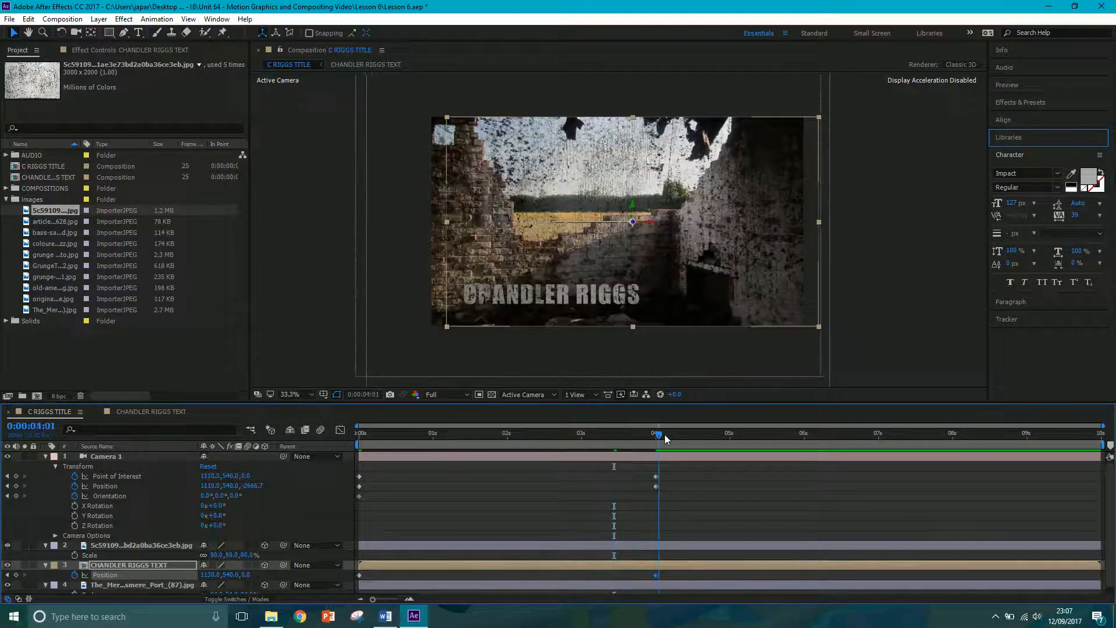
left_click(293, 399)
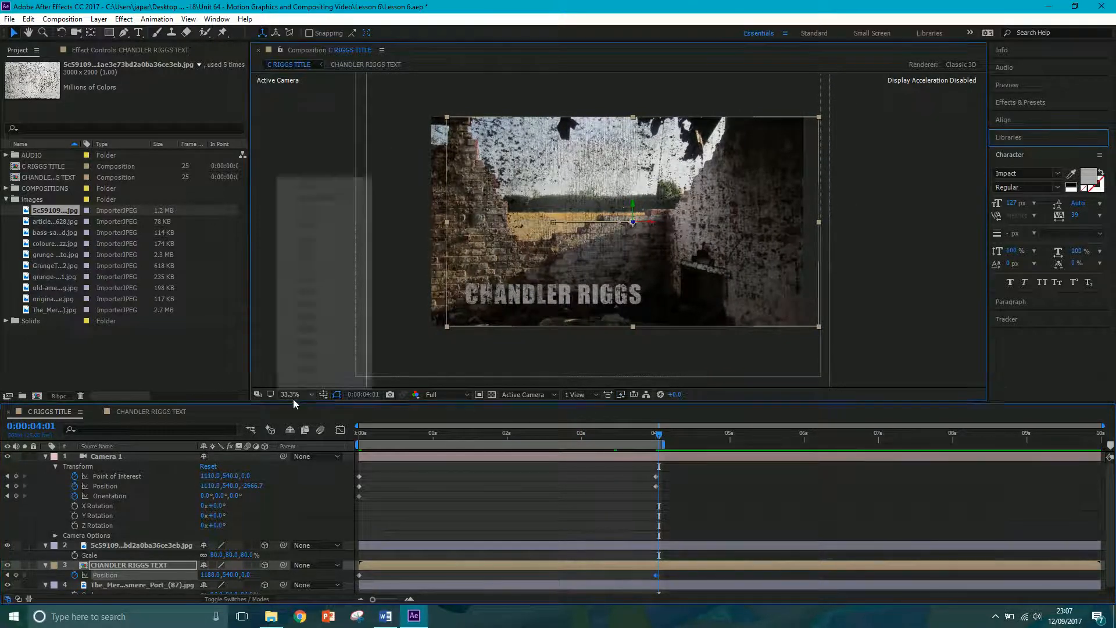
left_click(297, 183)
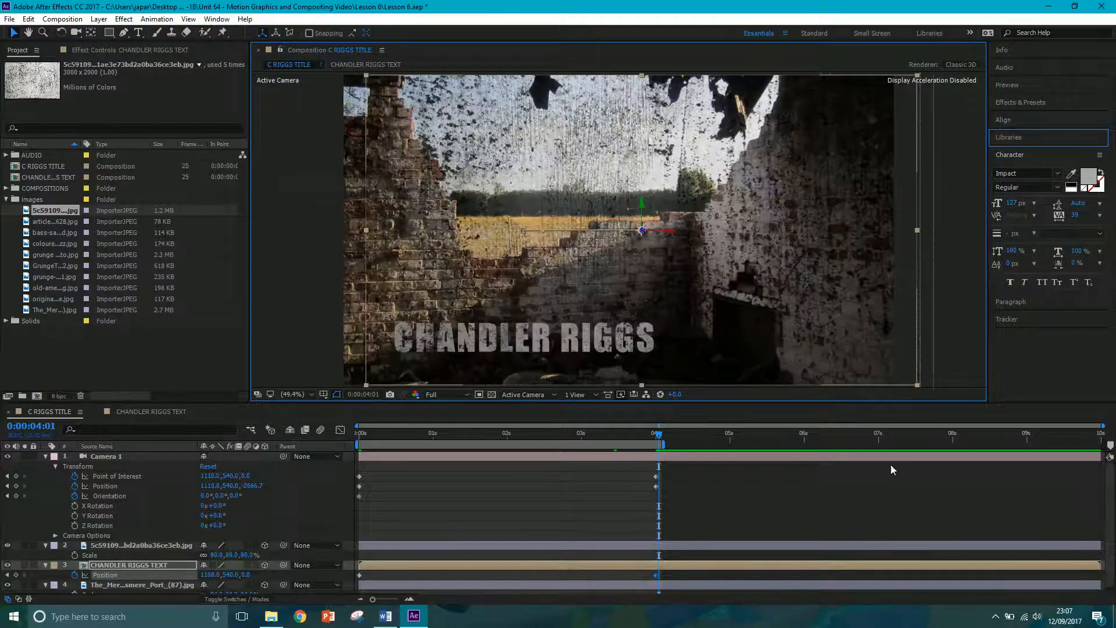
key("space")
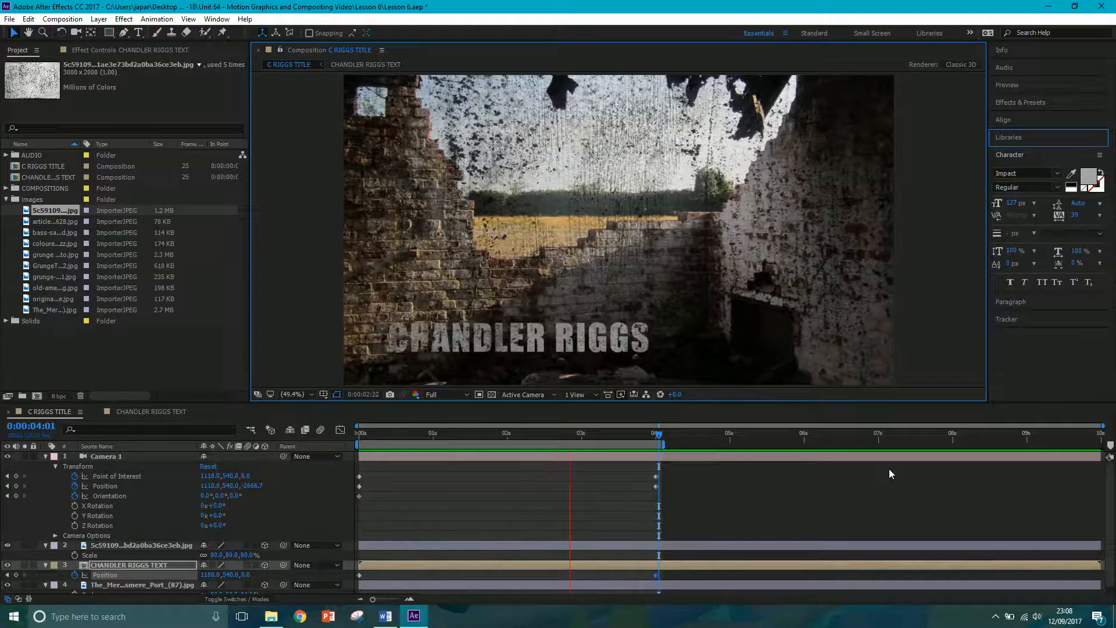
key("space")
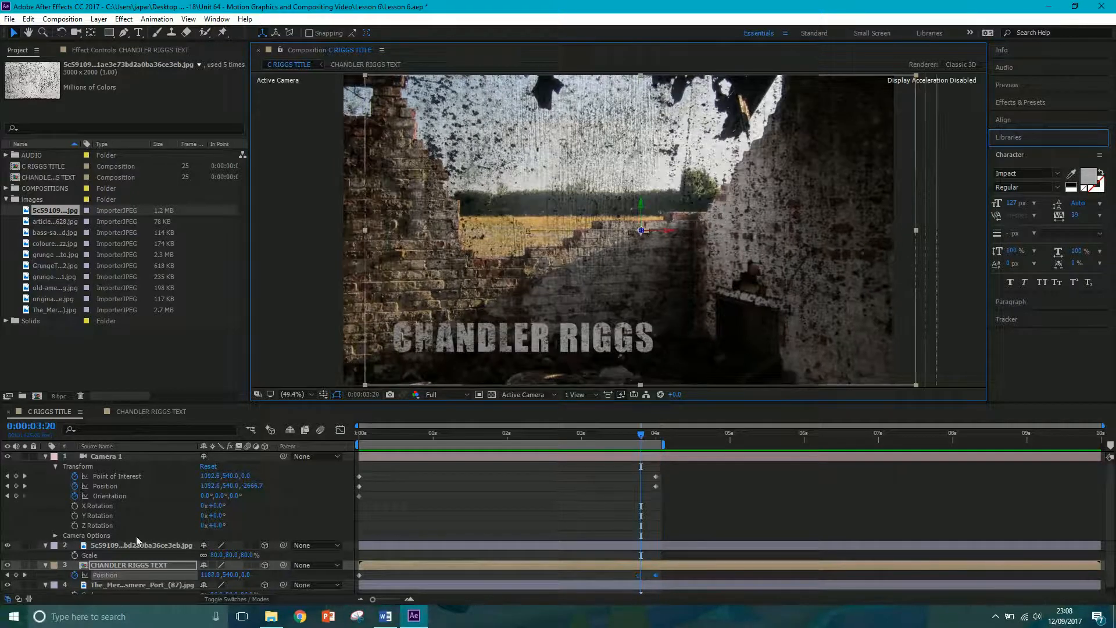
- Move the CHANDLER RIGGS TEXT layer above the grunge texture layer and check the result at about 3 seconds
left_click_drag(119, 563, 117, 542)
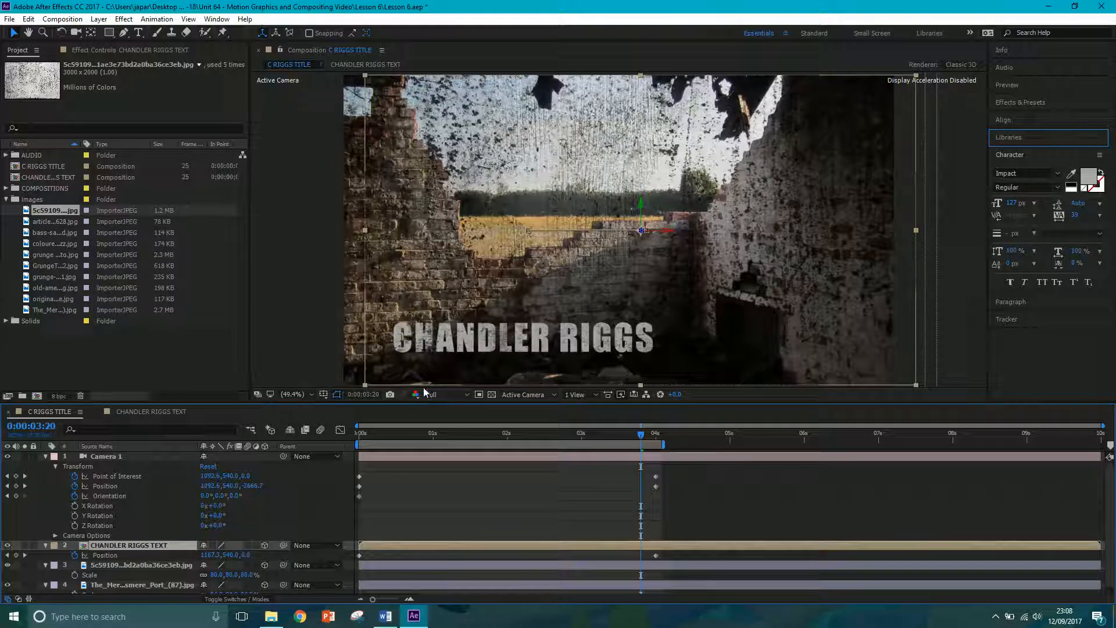
left_click_drag(644, 433, 585, 445)
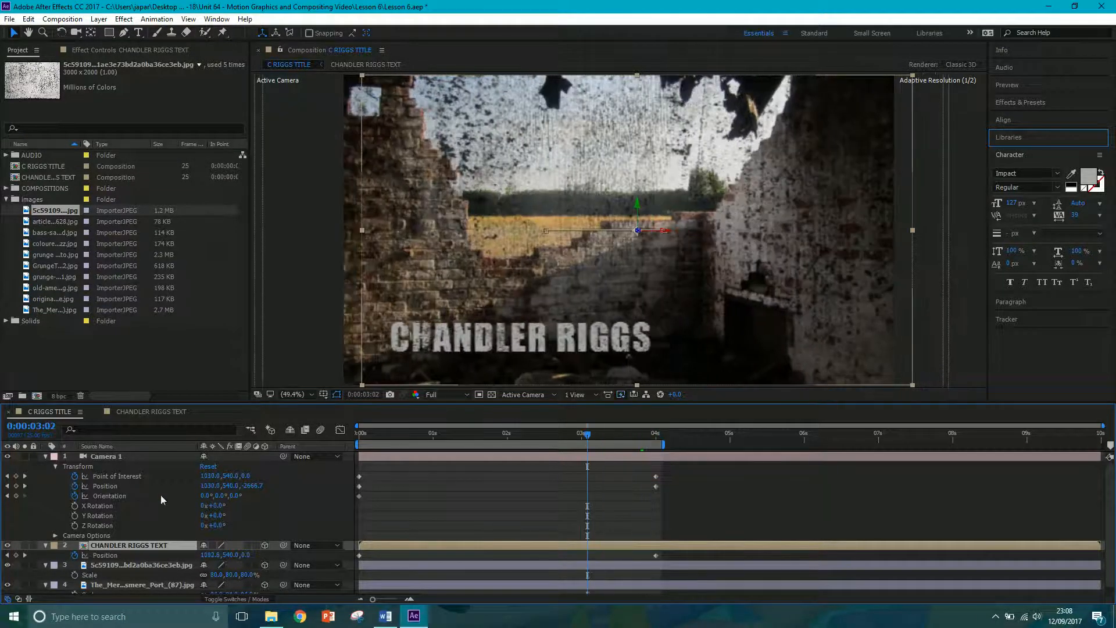
- Find the Gaussian Blur effect by searching for "blur" and apply it to the grunge texture layer
left_click(135, 565)
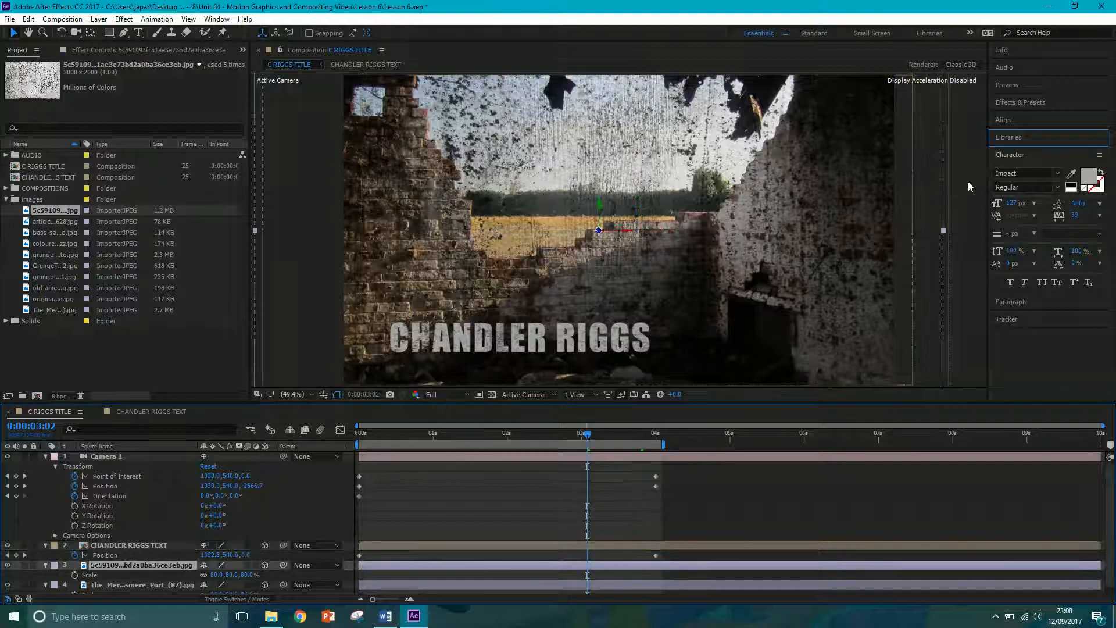
left_click(1020, 103)
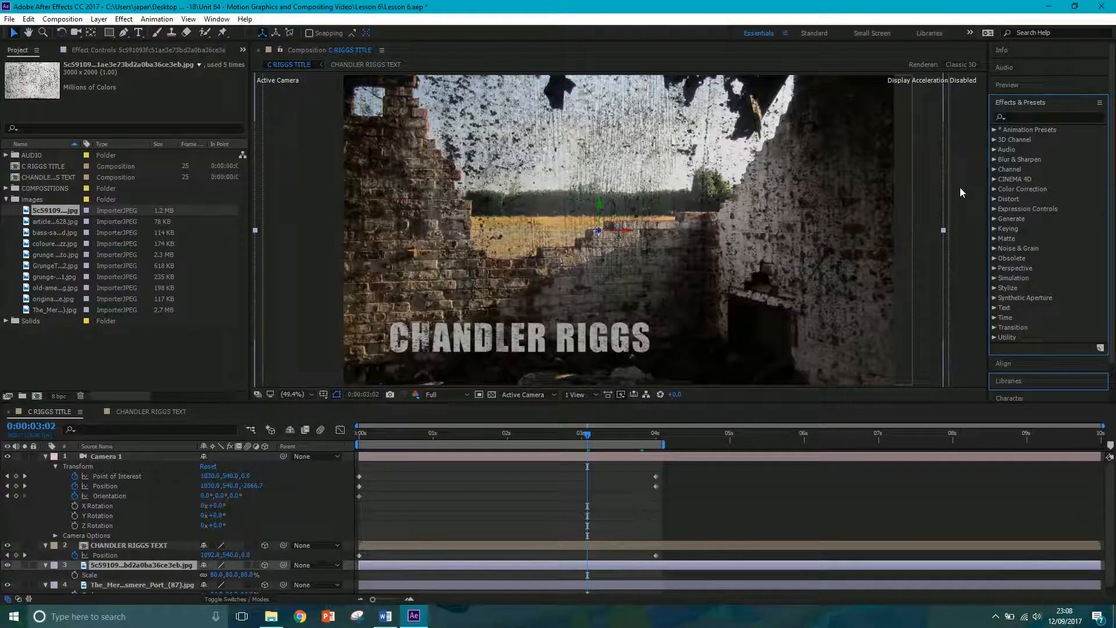
left_click(1044, 118)
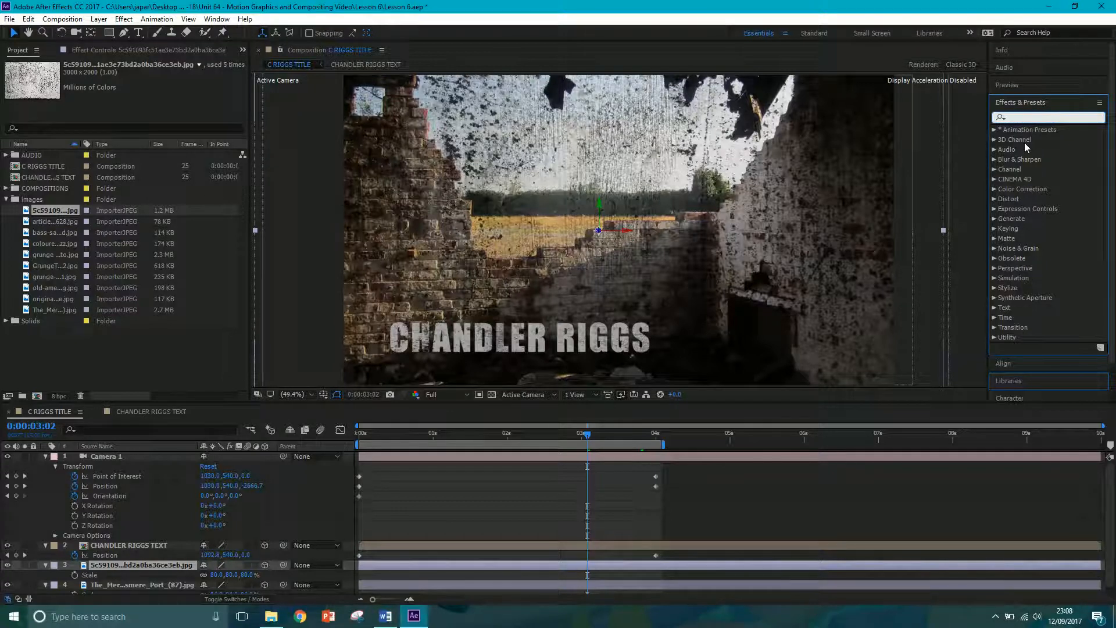
type("blur")
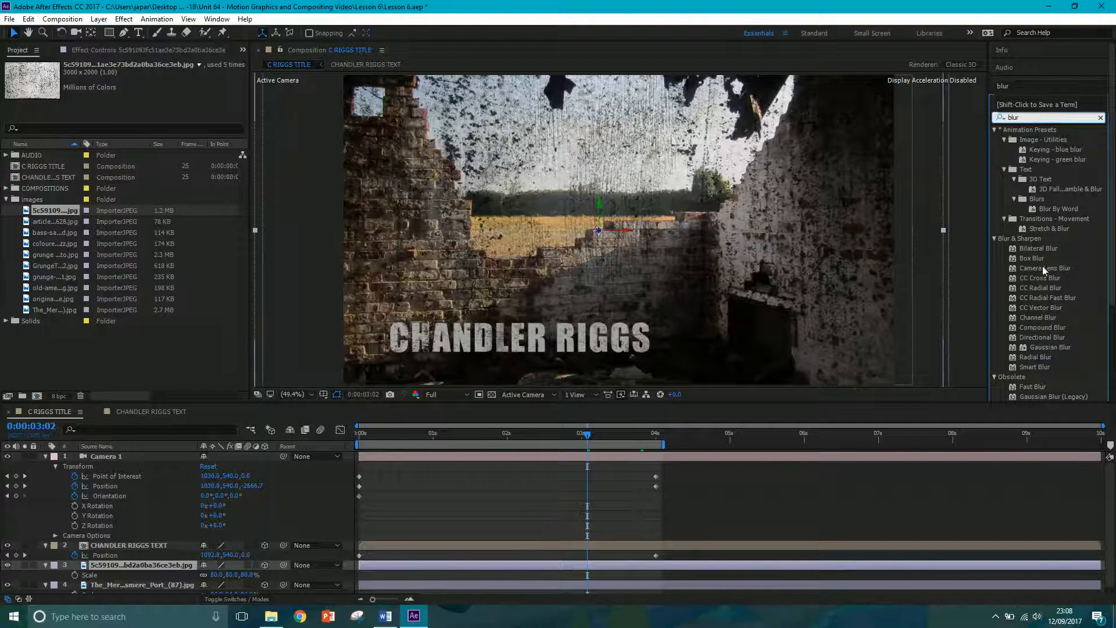
left_click(1051, 346)
left_click_drag(957, 376, 138, 565)
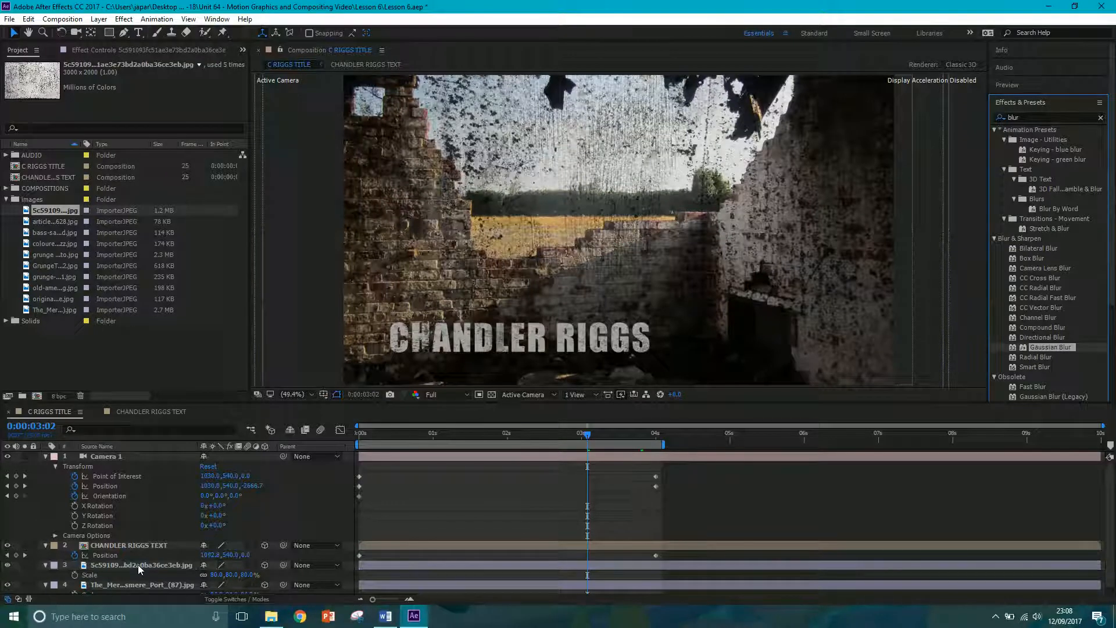
- Try a Gaussian Blur Blurriness of 15 on the grunge texture layer
left_click(138, 84)
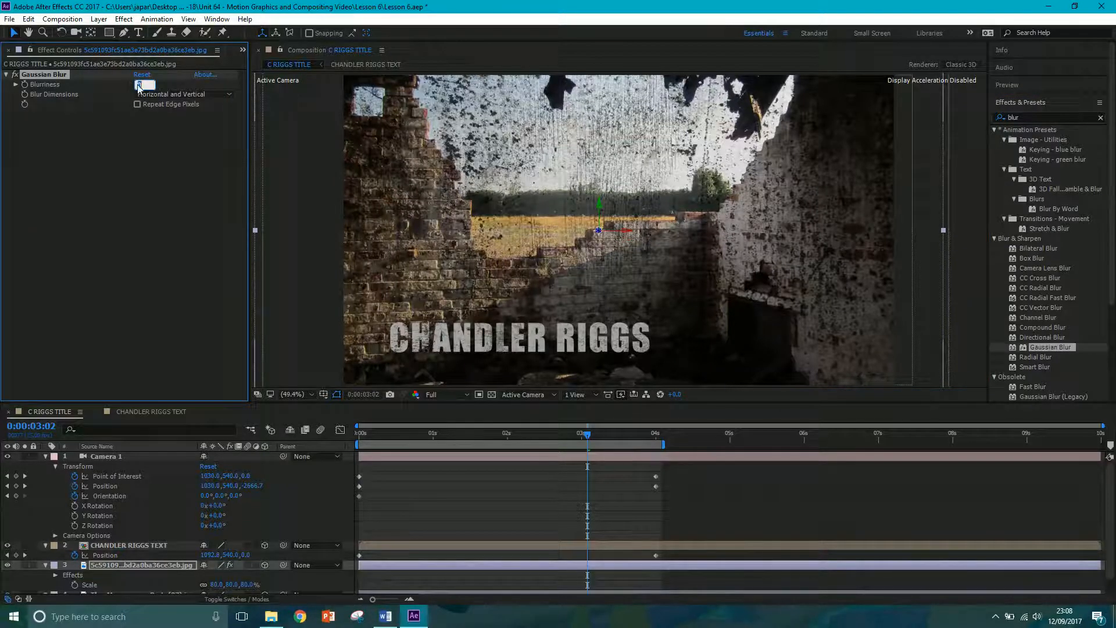
type("5")
type("1")
key("Return")
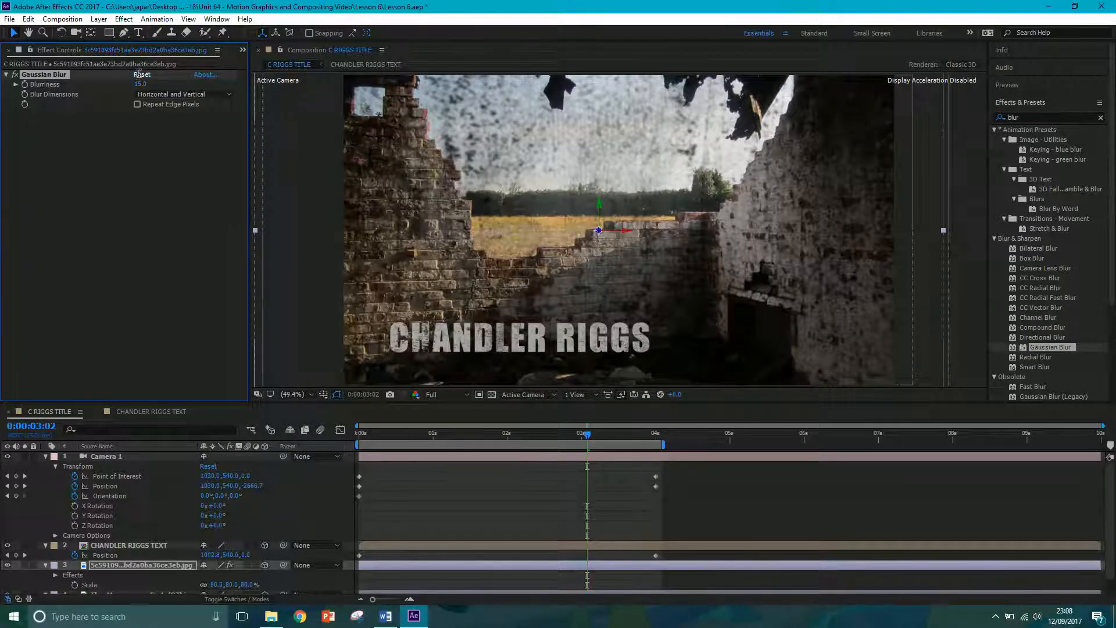
key("Return")
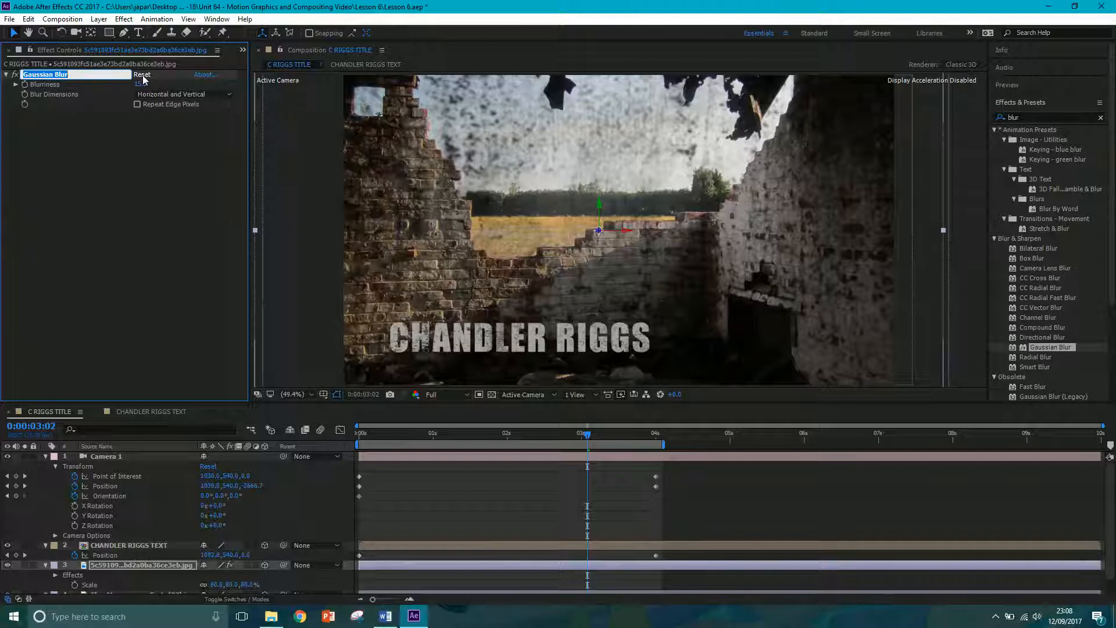
- Set the Gaussian Blur's Blurriness to 10, then widen and return to the list of project items
left_click(141, 85)
type("10")
key("Return")
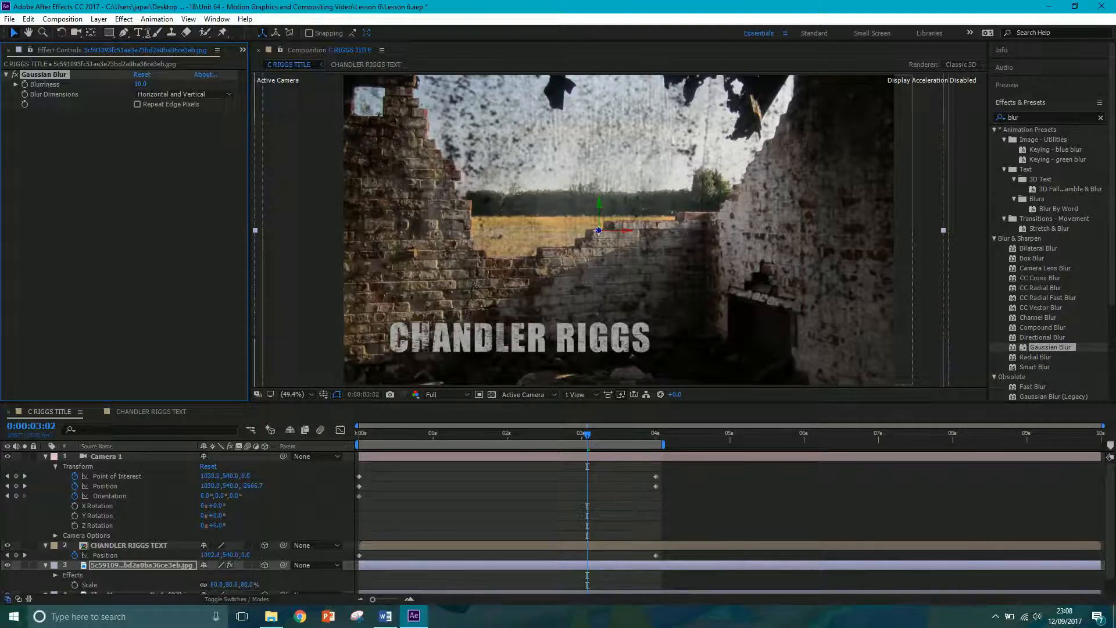
left_click_drag(249, 60, 285, 60)
left_click(19, 46)
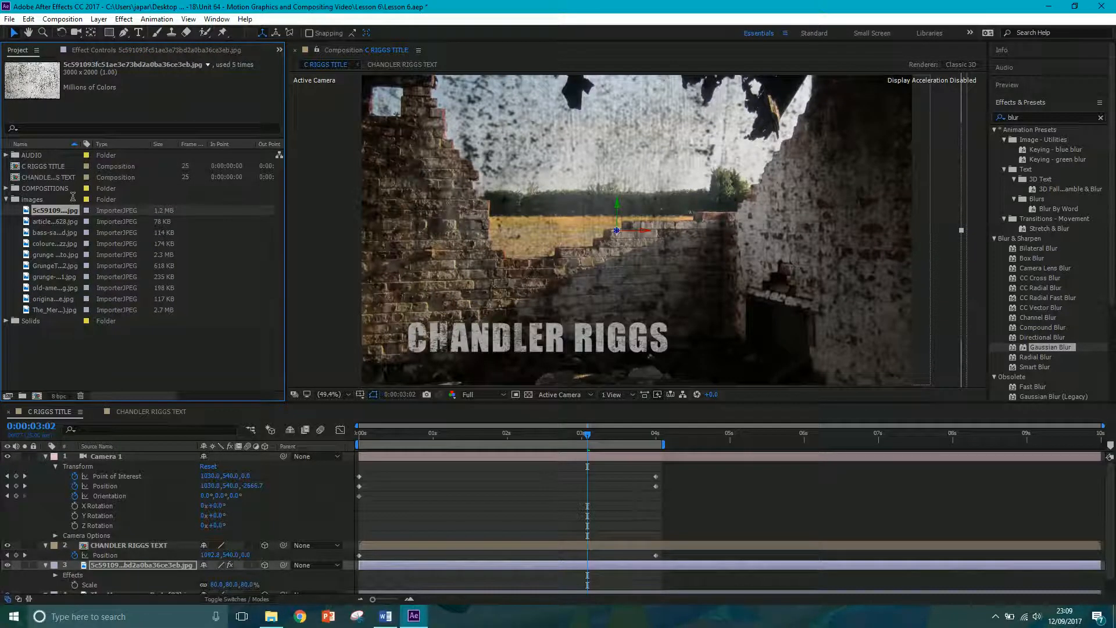
left_click(62, 20)
left_click(81, 41)
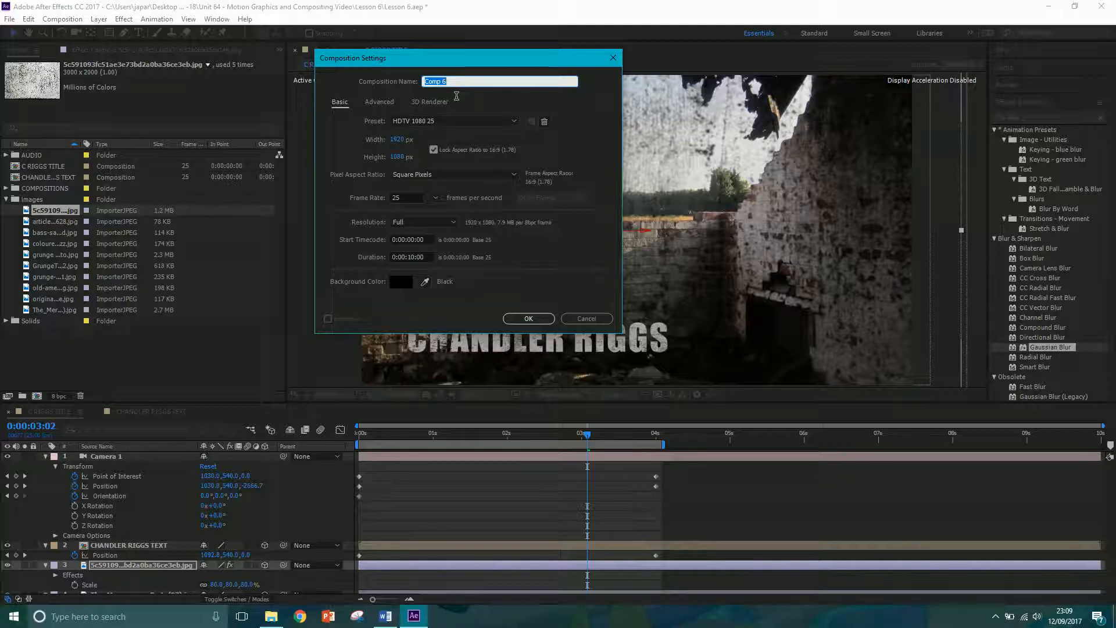
left_click(6, 187)
left_click(581, 318)
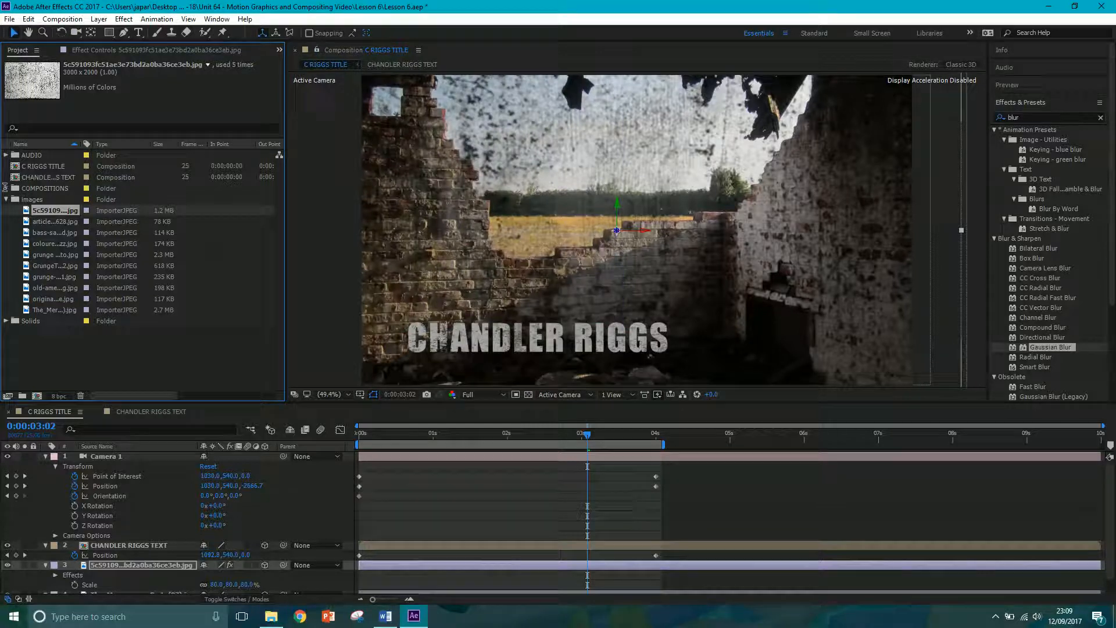
left_click(6, 188)
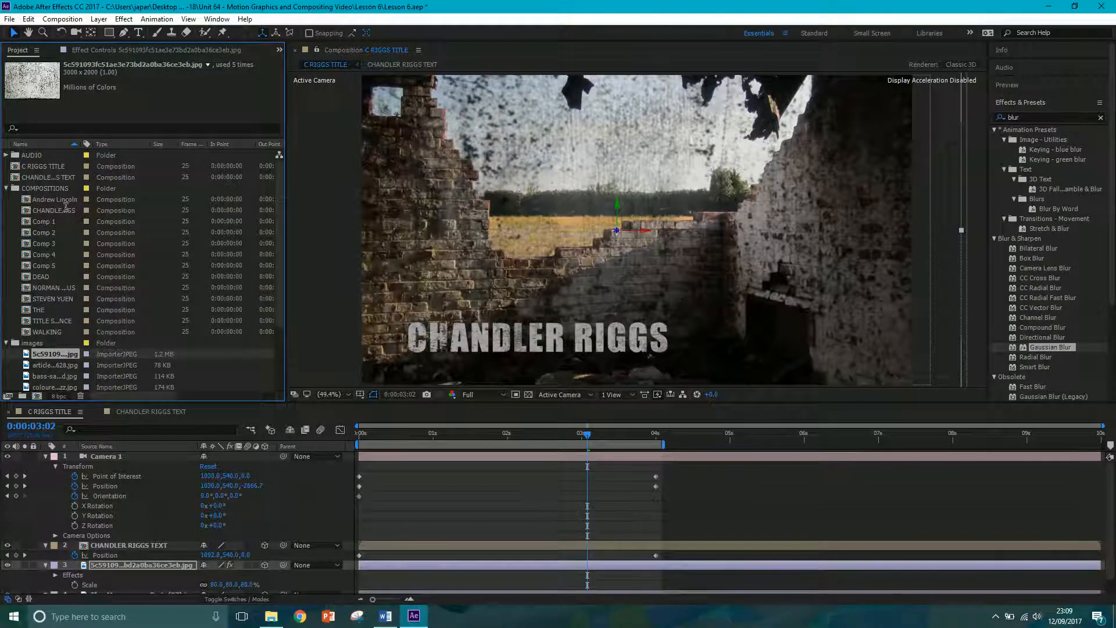
left_click(6, 188)
- Create a new HDTV 1080 25 composition named ANDREW LINCOLN TITLE
left_click(62, 19)
left_click(76, 31)
type("ANDREW LINCOLN TITLE")
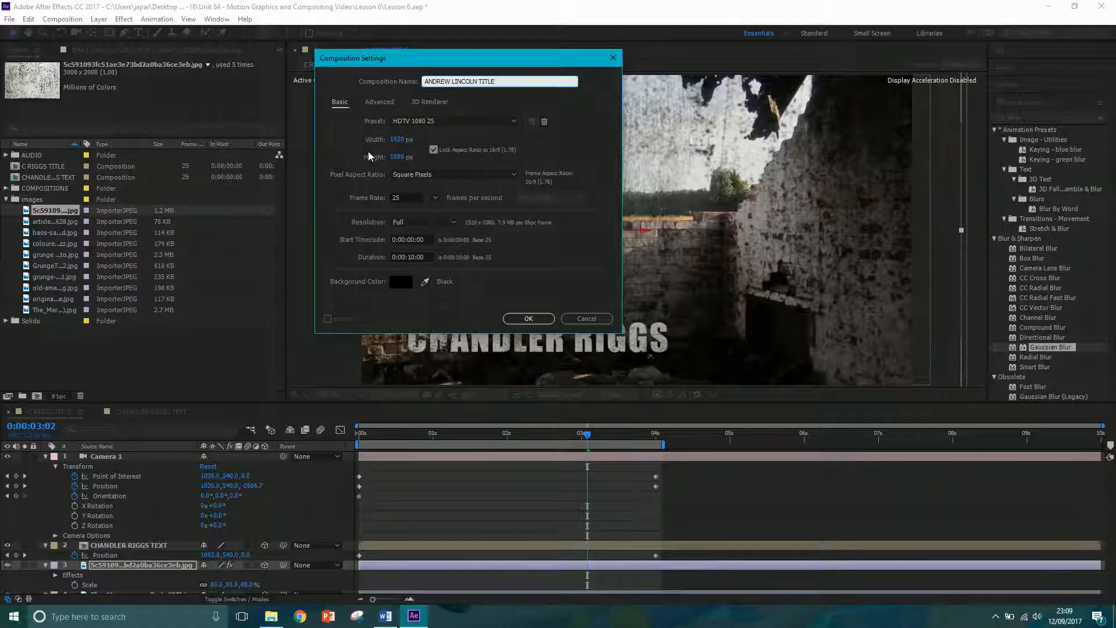
left_click(520, 319)
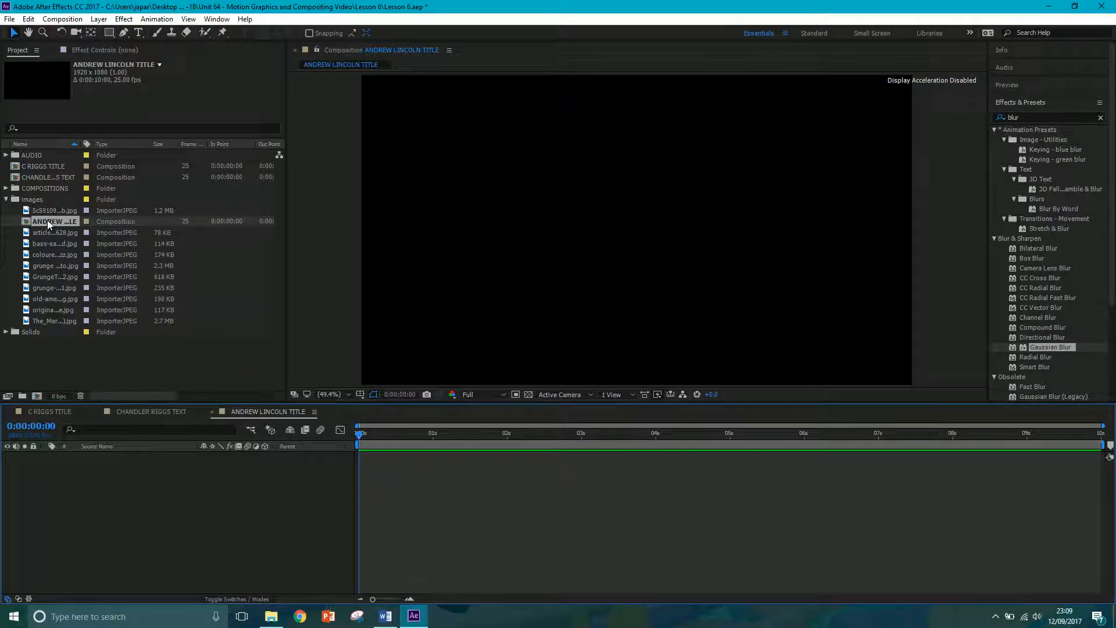
- Add the text ANDREW LINCOLN and place it in the upper-left part of the composition frame
left_click(138, 32)
left_click(514, 225)
type("AN")
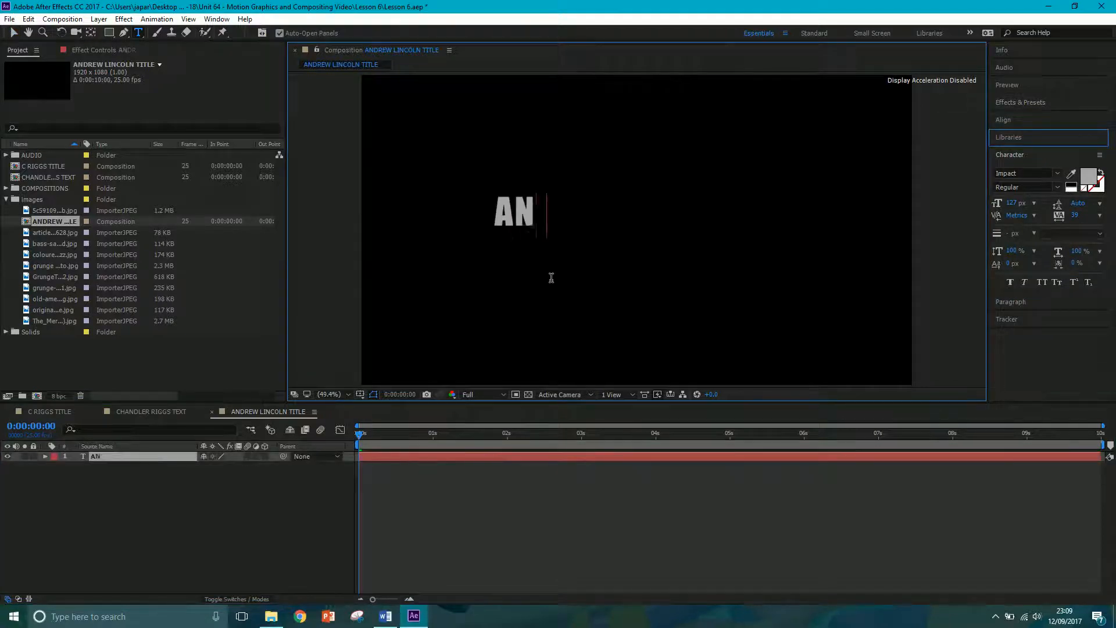
type("DREW LINCOLN")
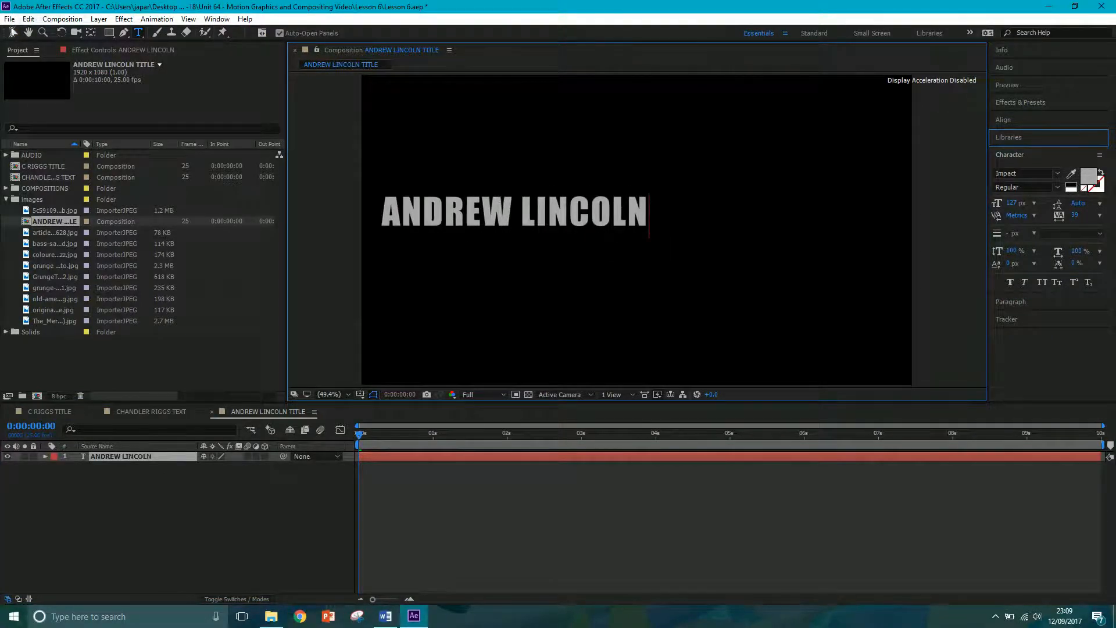
left_click(13, 32)
left_click_drag(445, 212, 444, 100)
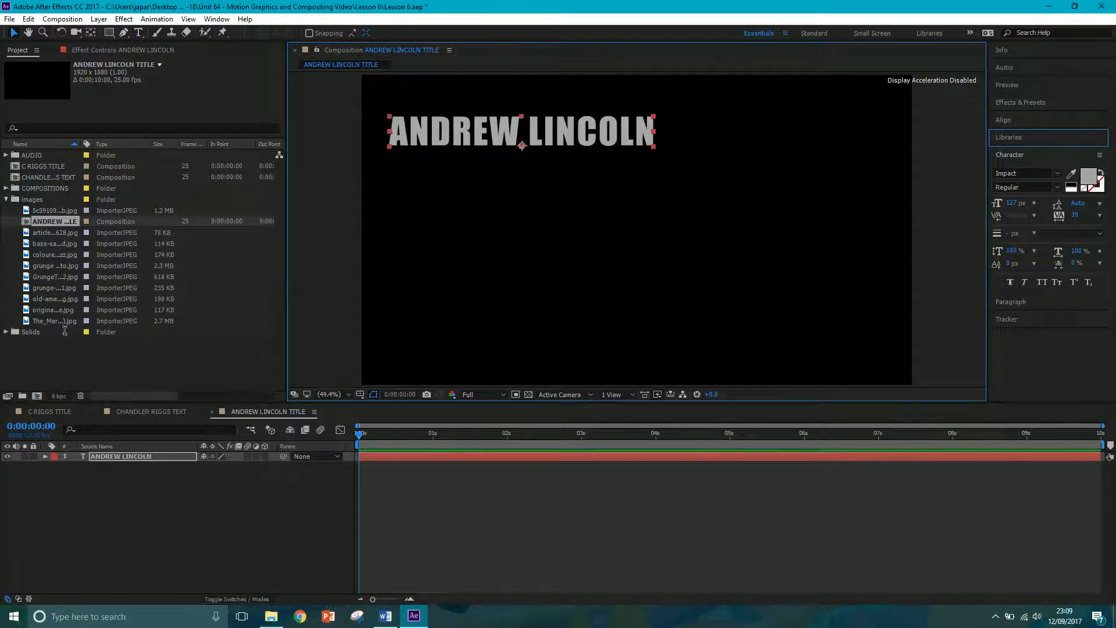
- Add GrungeTexture-2.jpg above the text layer and scale it down to just cover the ANDREW LINCOLN text
left_click(55, 278)
left_click_drag(54, 276, 545, 168)
left_click_drag(774, 355, 675, 182)
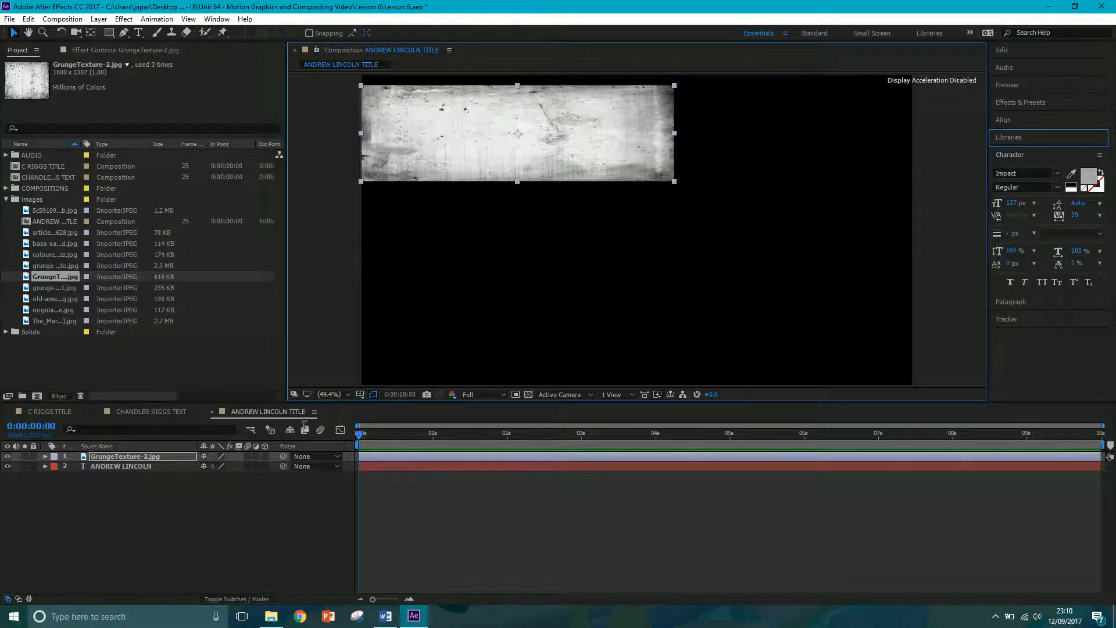
- Set the ANDREW LINCOLN text layer's track matte to Luma Matte using GrungeTexture-2.jpg
left_click(158, 466)
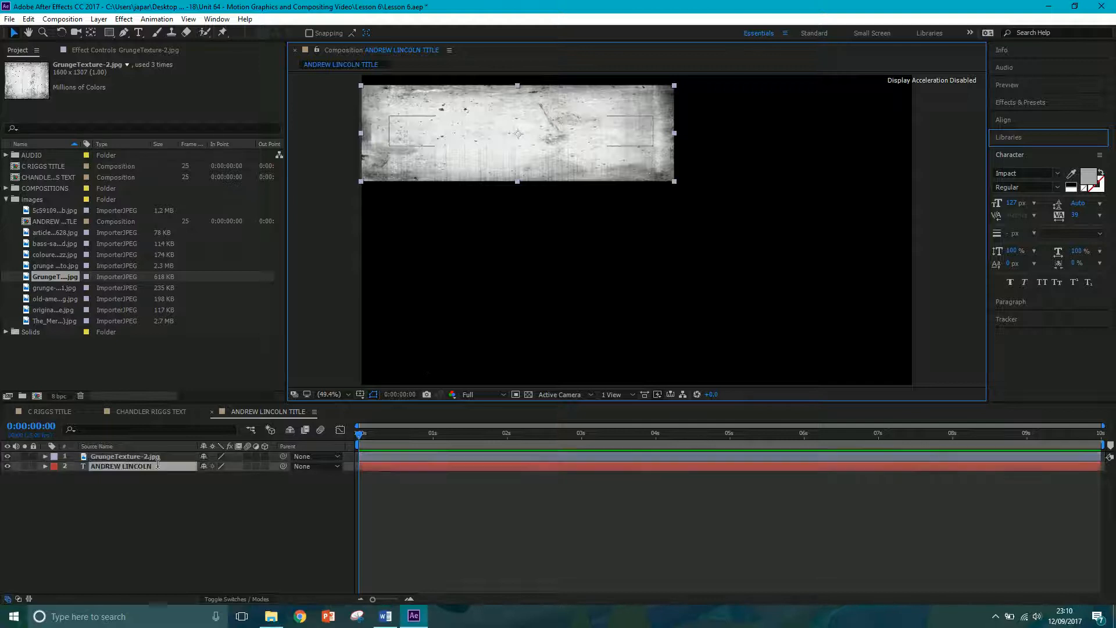
left_click(221, 597)
left_click(280, 466)
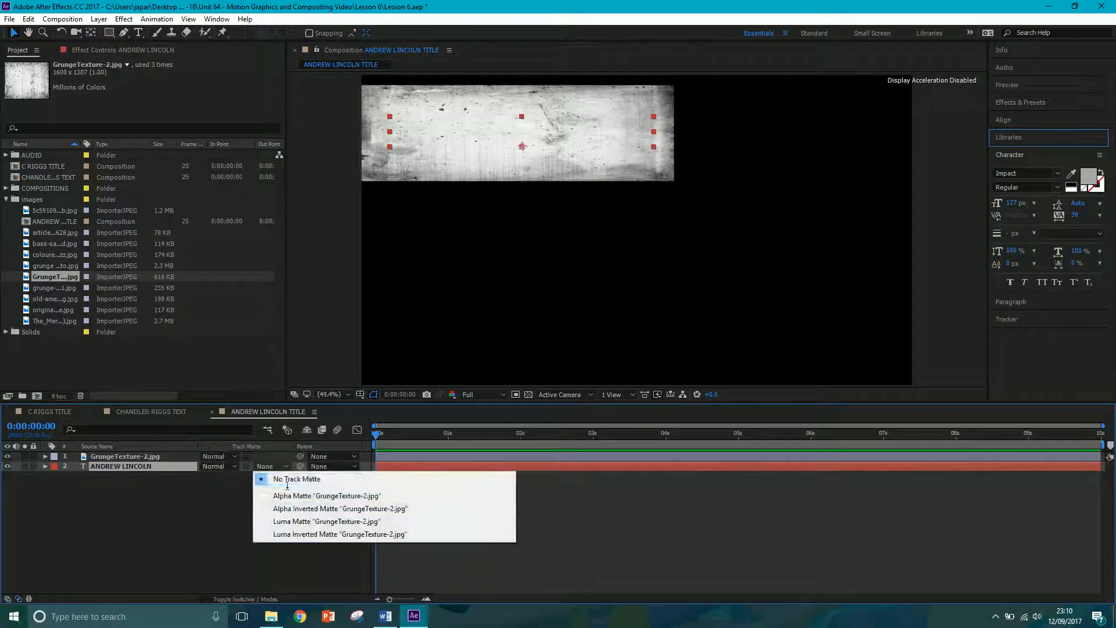
left_click(289, 519)
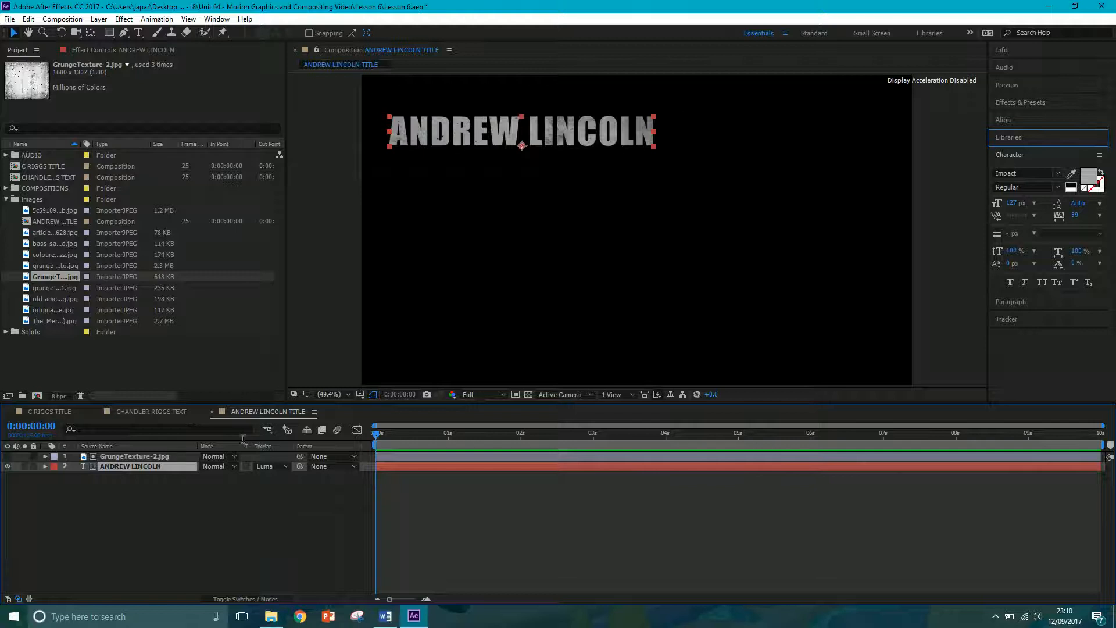
- Pre-compose the grunge texture and ANDREW LINCOLN text layers into a composition named ANDREW LINCOL TEXT
left_click(126, 457, "shift")
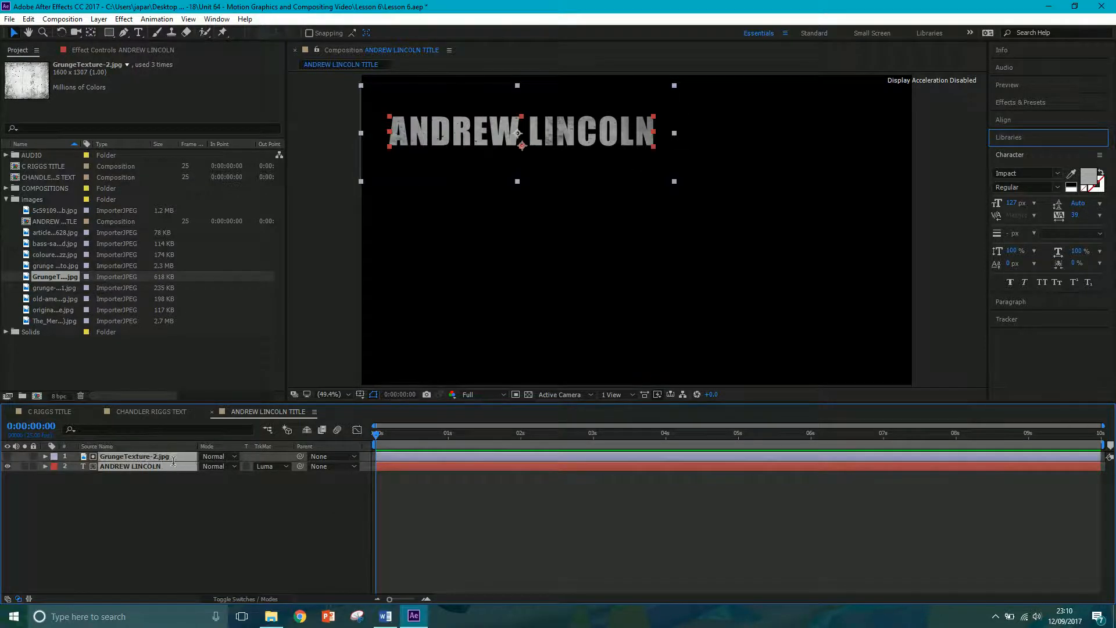
key("ctrl+shift+c")
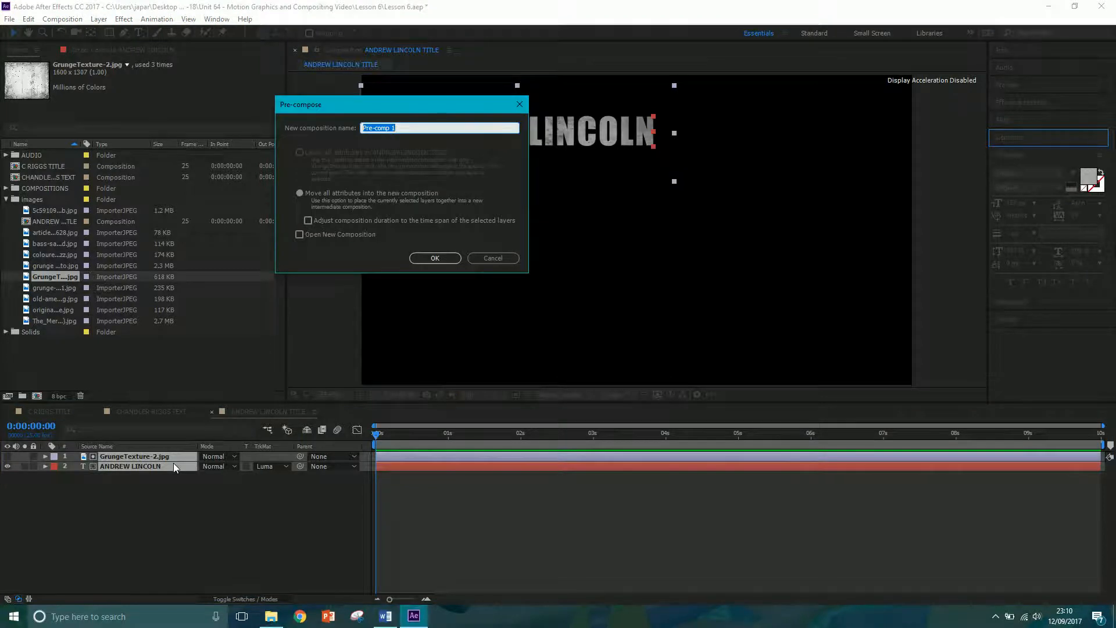
type("ANDREW LINCOL TEXT")
left_click(419, 259)
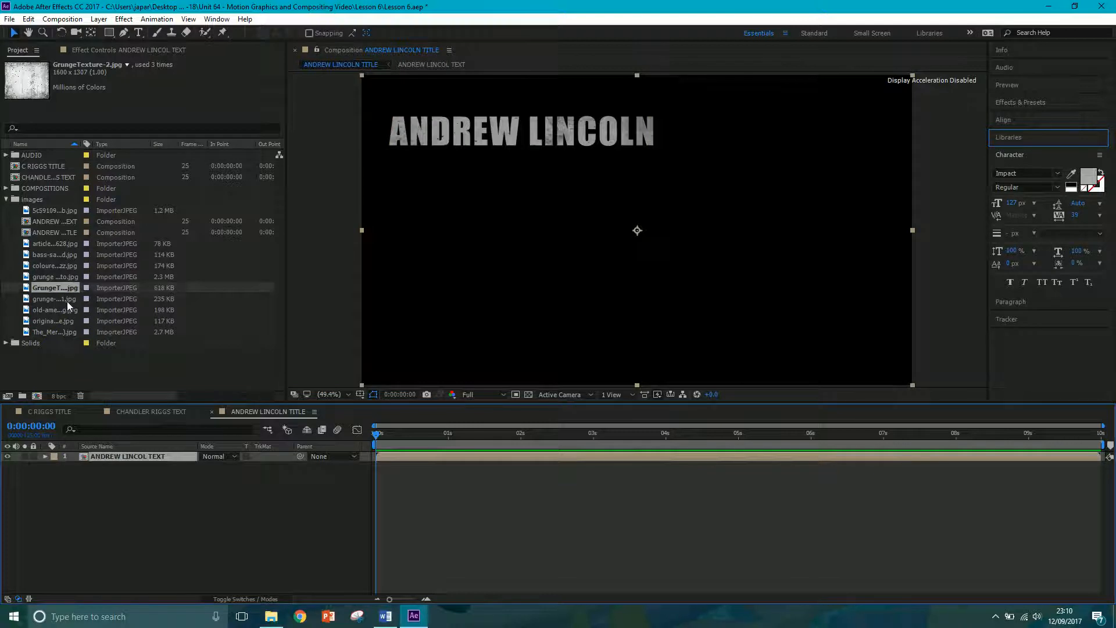
- Add old-american-flag.jpg beneath the ANDREW LINCOL TEXT layer and scale it to 390% to fill the frame
left_click(67, 301)
left_click(58, 312)
left_click_drag(58, 313, 121, 471)
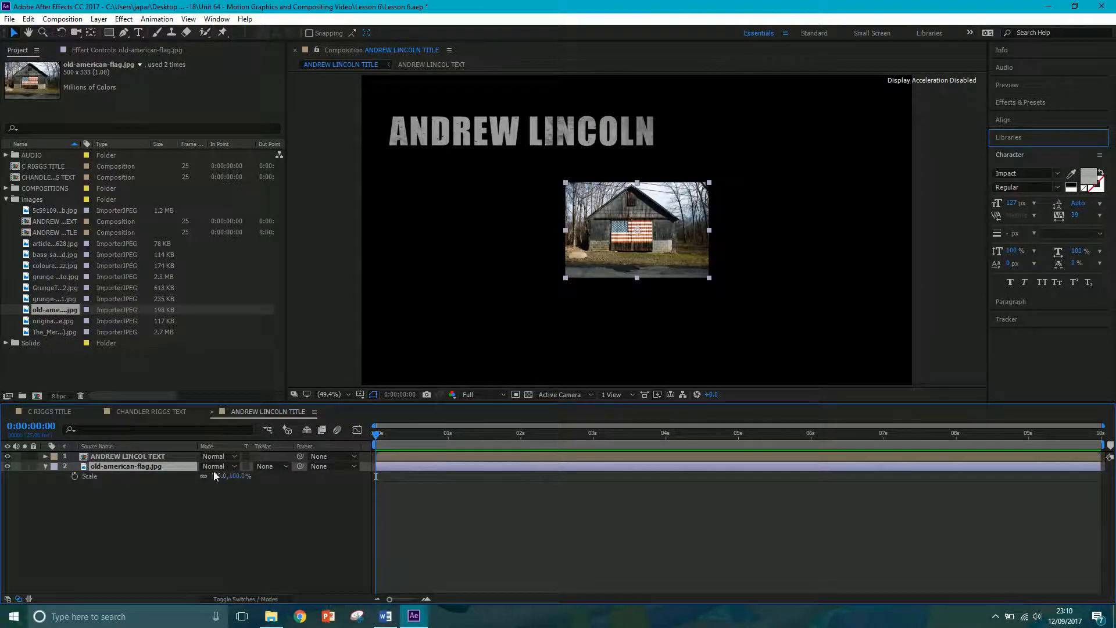
key("s")
left_click_drag(232, 477, 378, 473)
- Add the grey black concrete grunge photo above the flag layer, blend it with Multiply and scale it to 45%
left_click(58, 253)
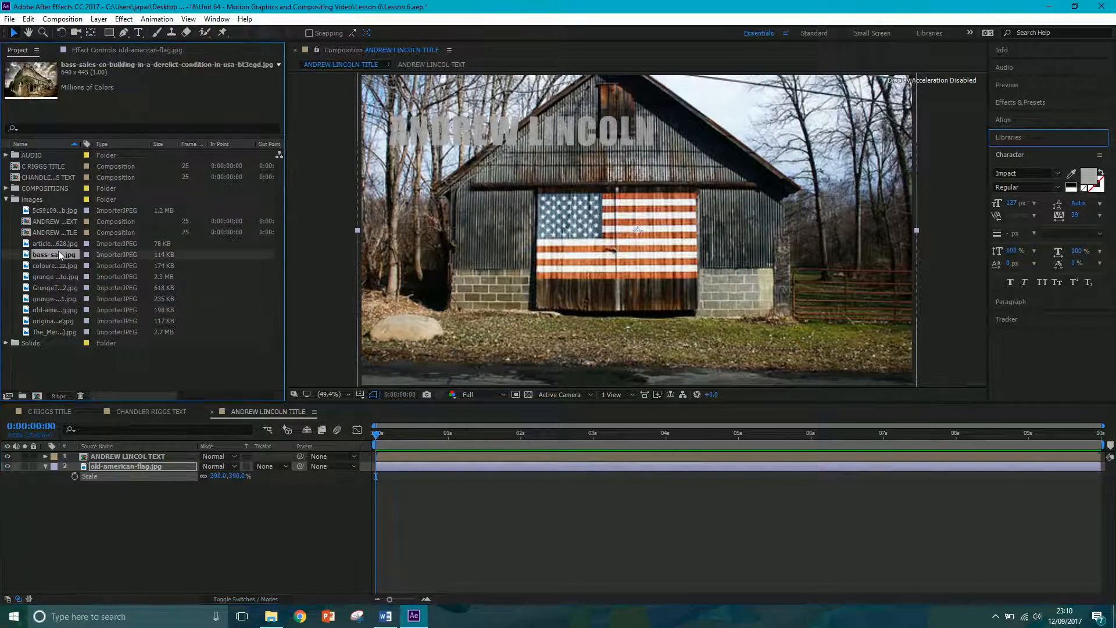
left_click(60, 246)
left_click(56, 263)
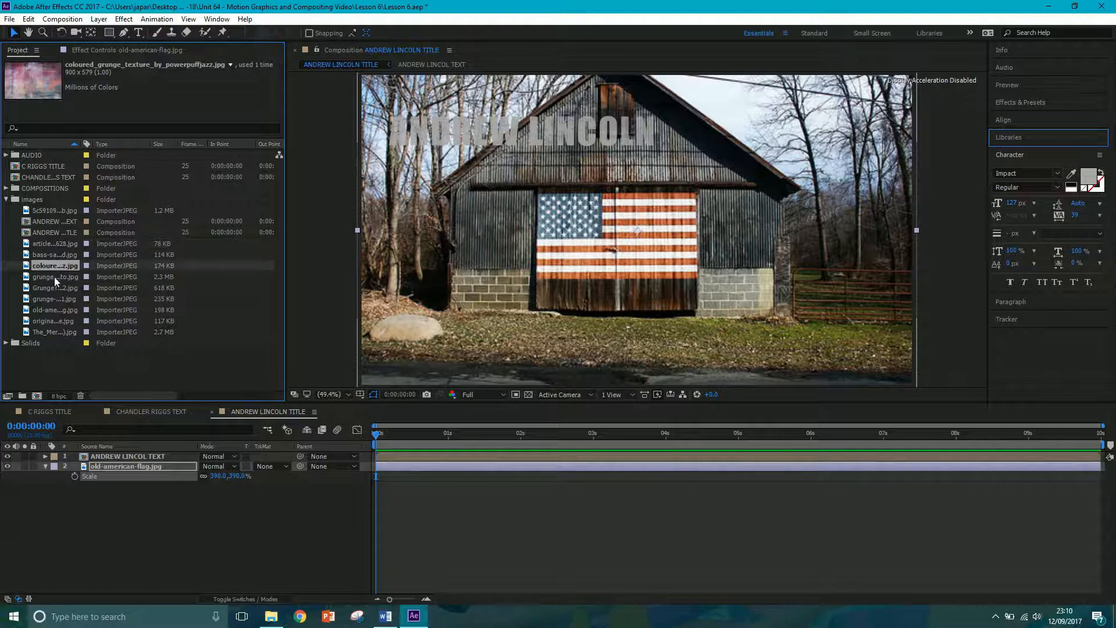
left_click(54, 277)
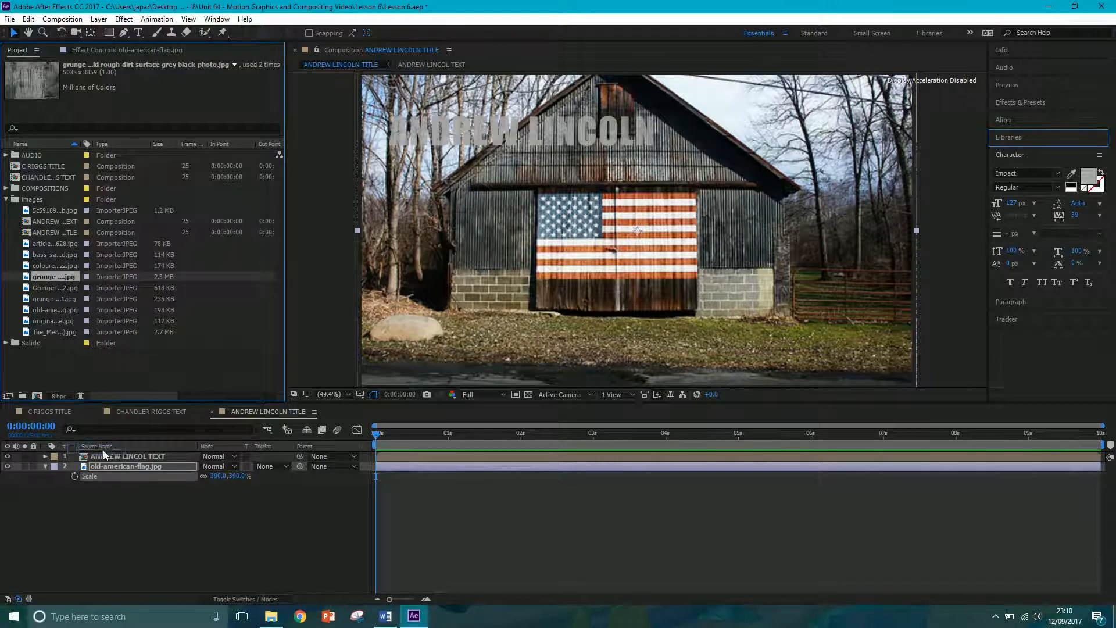
key("ctrl+slash")
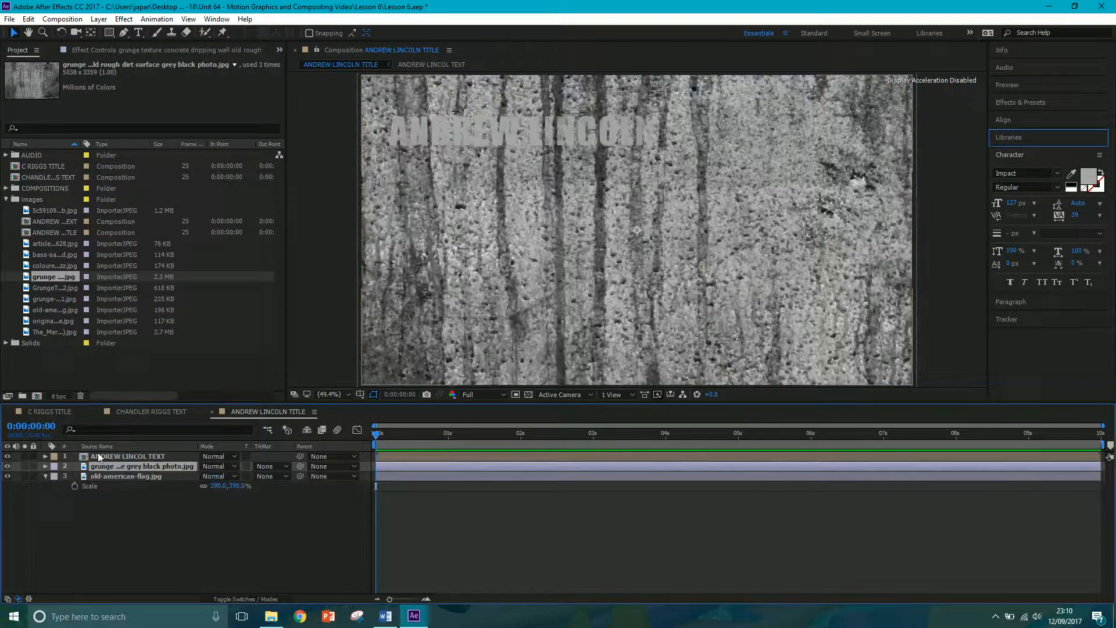
left_click(224, 467)
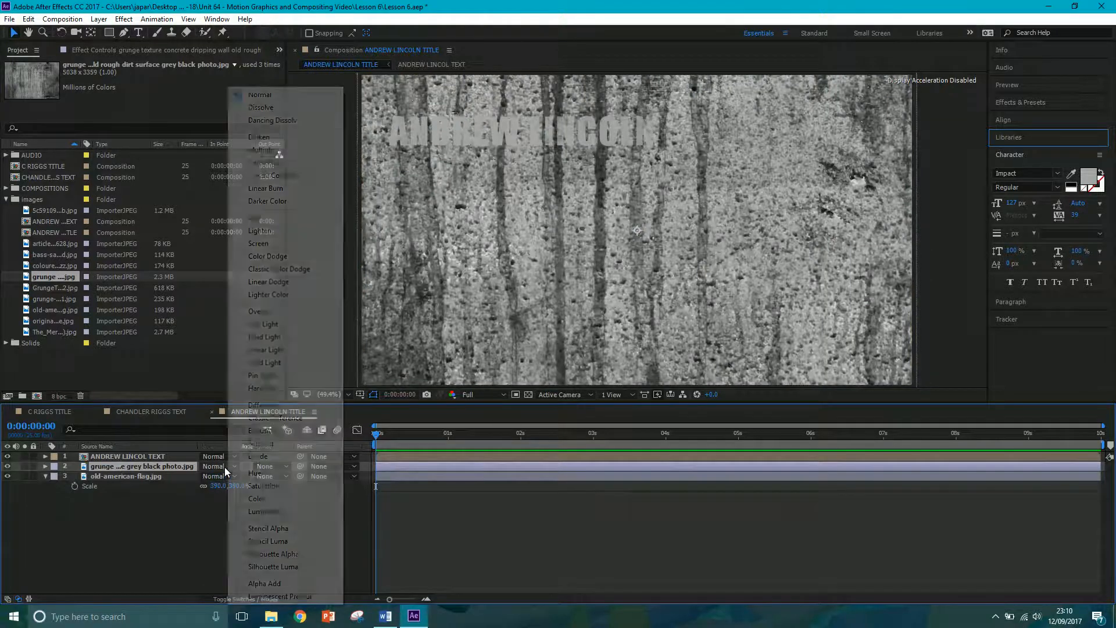
left_click(261, 150)
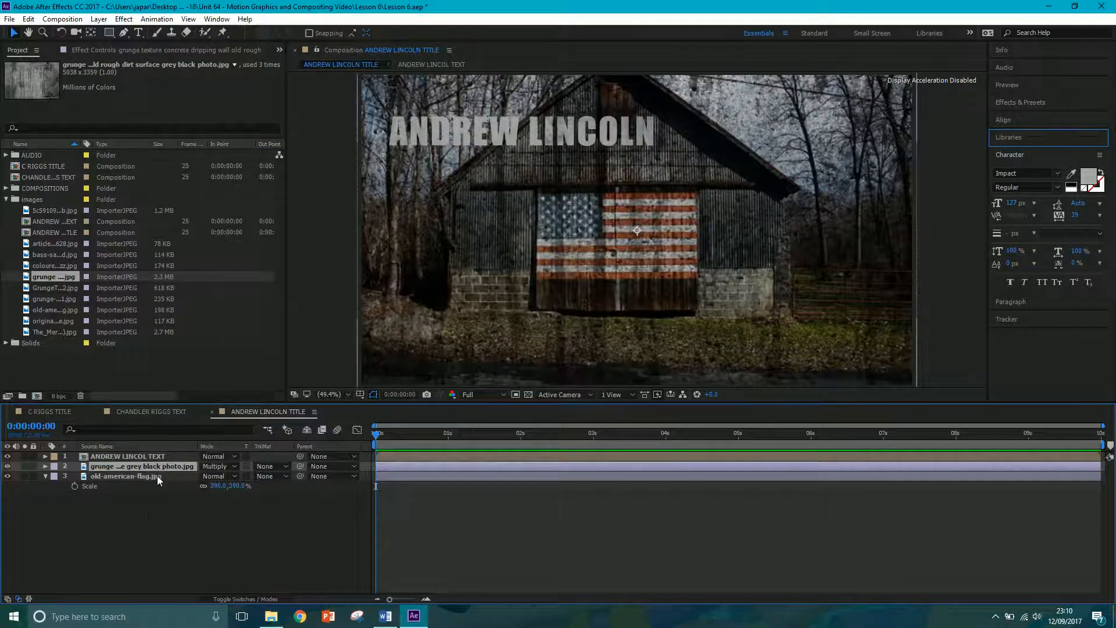
key("s")
left_click_drag(222, 476, 207, 493)
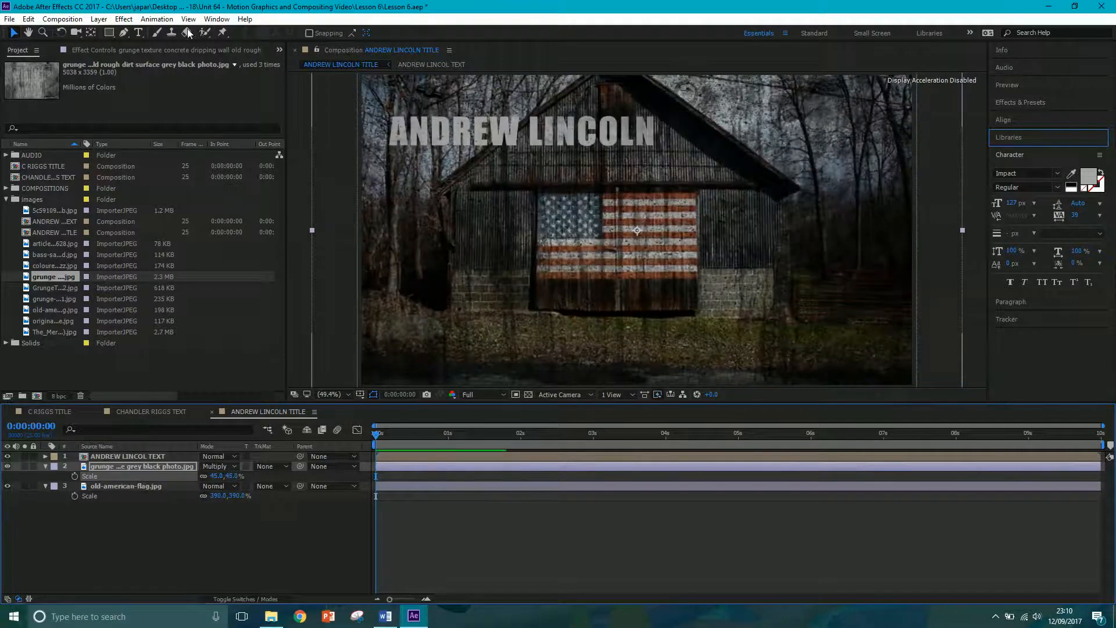
- Add a camera layer to the ANDREW LINCOLN TITLE composition with the default camera settings
left_click(100, 20)
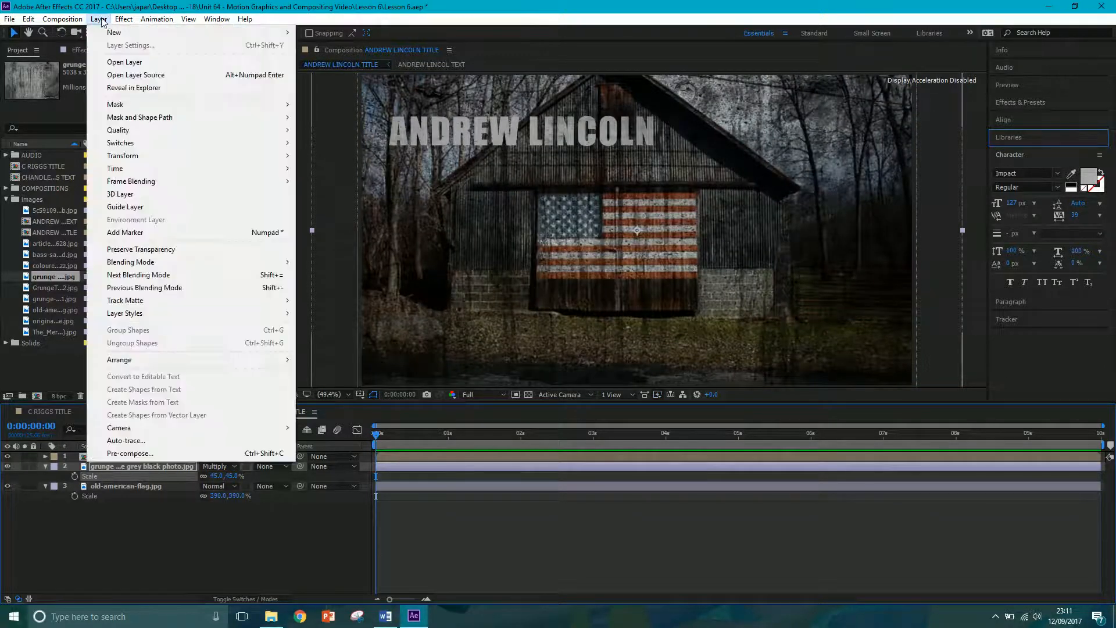
mouse_move(116, 33)
left_click(327, 71)
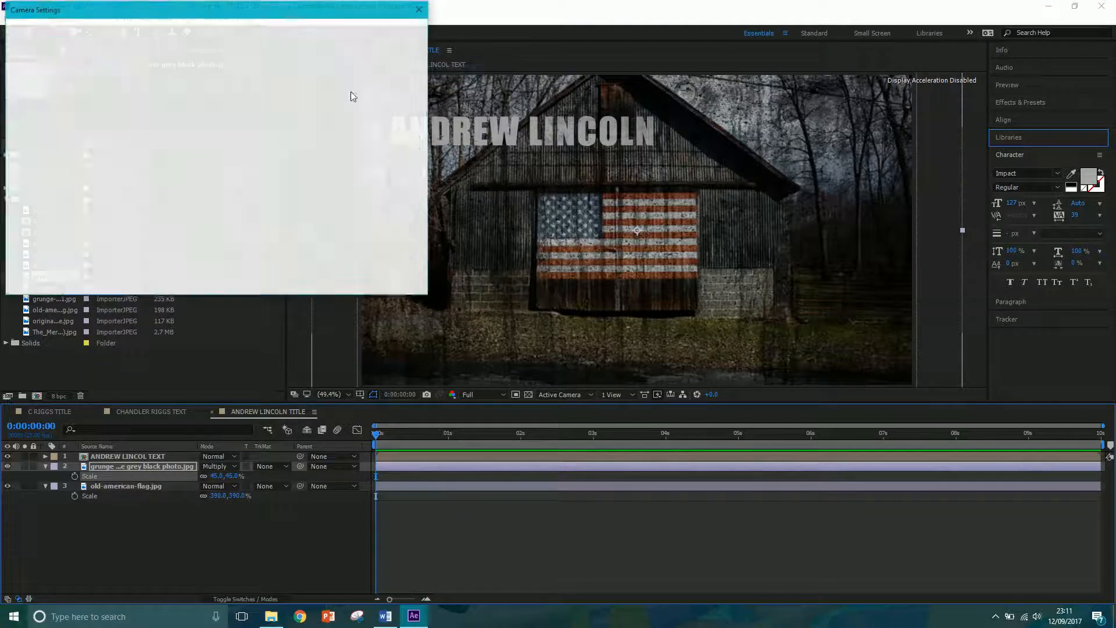
left_click(323, 281)
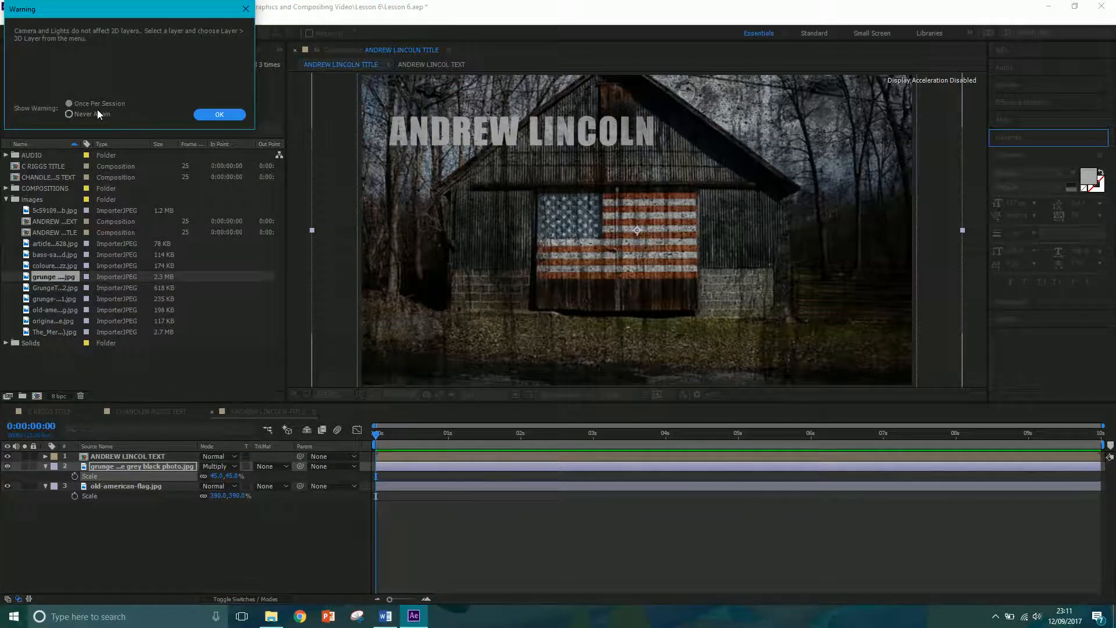
left_click(213, 114)
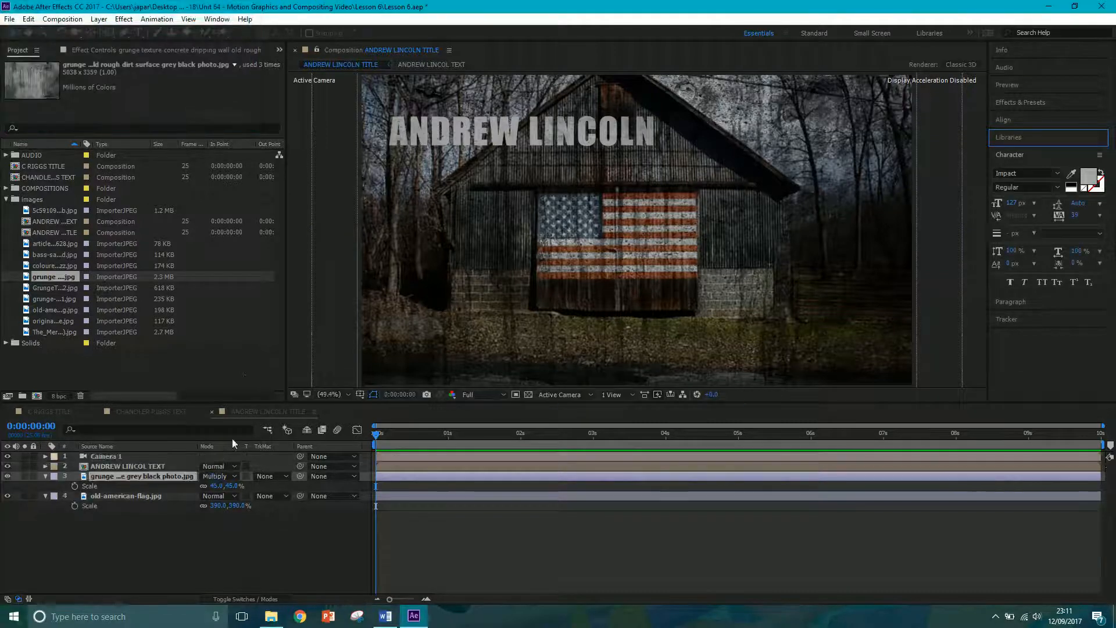
- Make the text, grunge photo and flag layers 3D and move Camera 1 to the top of the layer stack
left_click(239, 599)
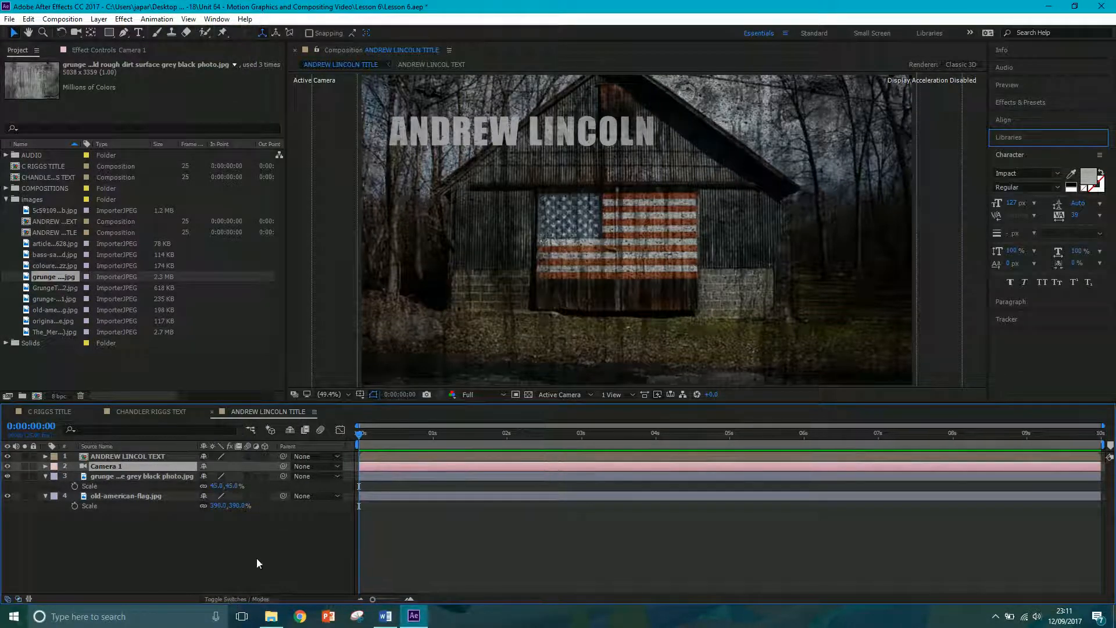
left_click(265, 456)
left_click(266, 476)
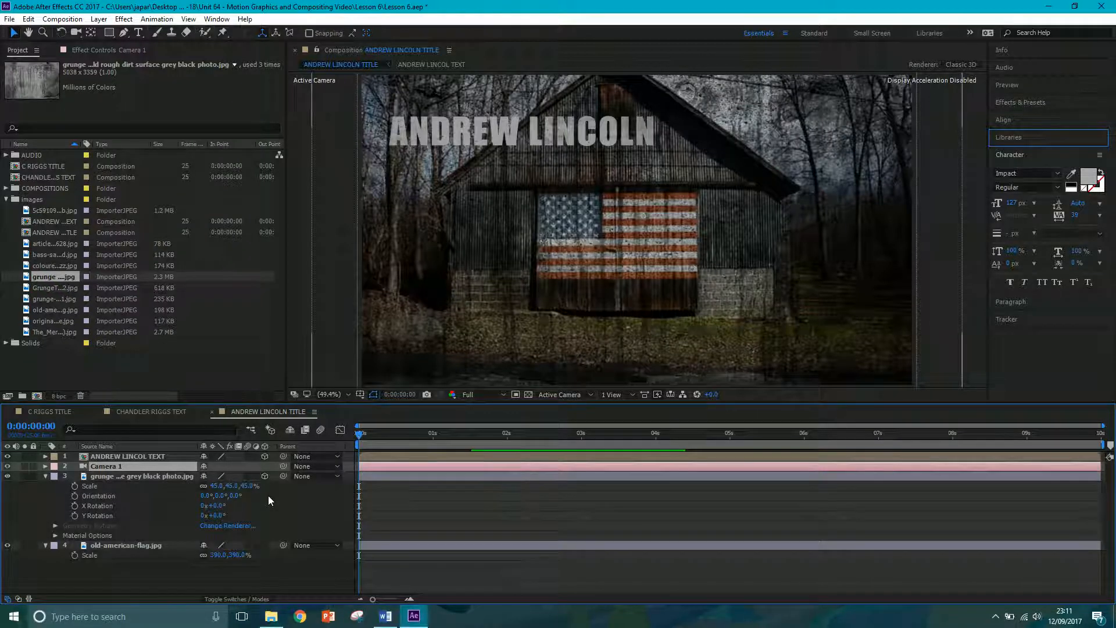
left_click(264, 545)
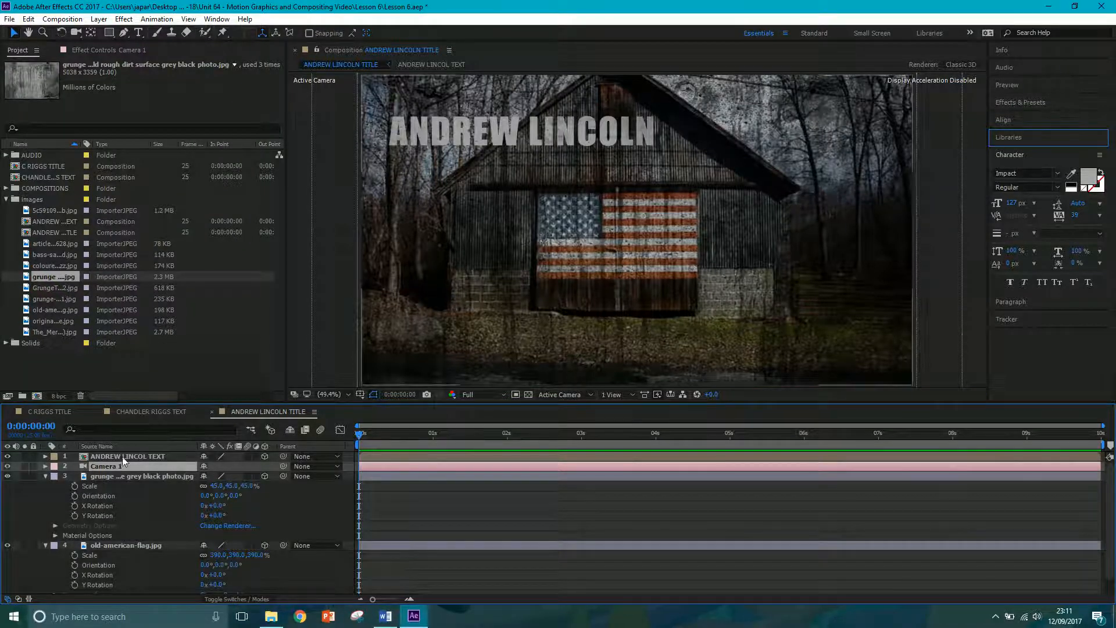
left_click_drag(125, 469, 123, 453)
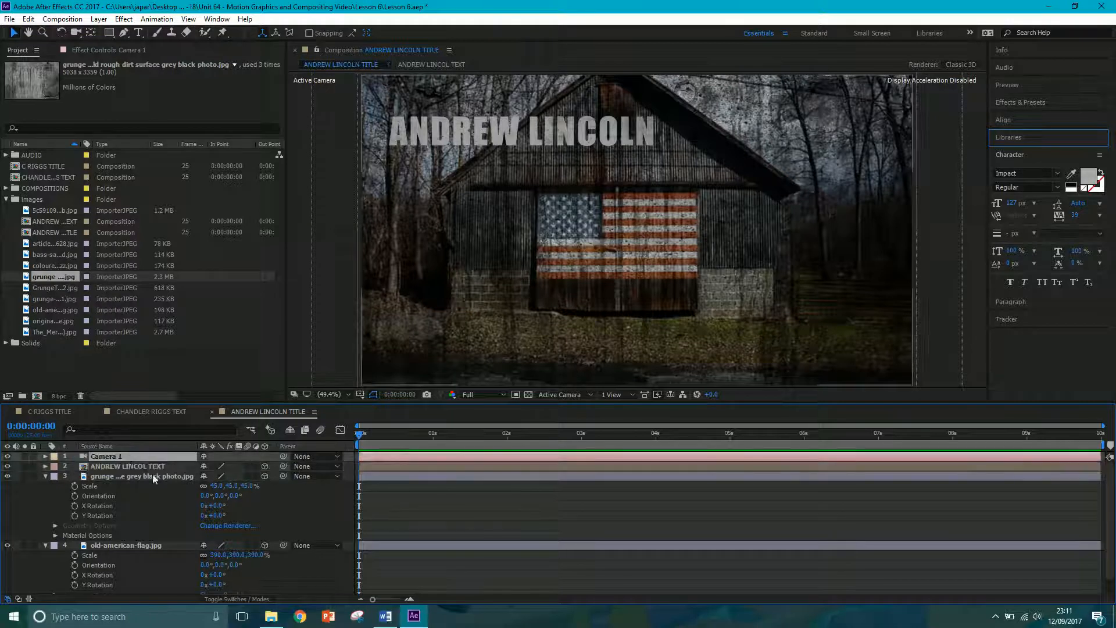
- Show the composition in two views, Top and Active Camera, with a wider composition area and the camera framed in the Top view
left_click(615, 395)
left_click(639, 424)
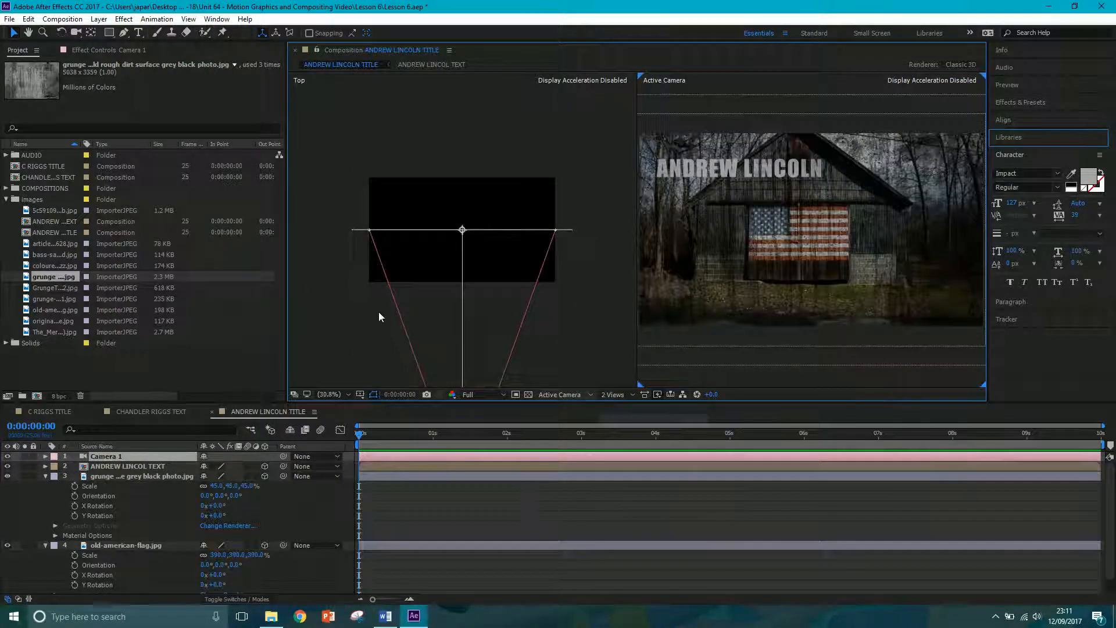
left_click_drag(190, 258, 170, 256)
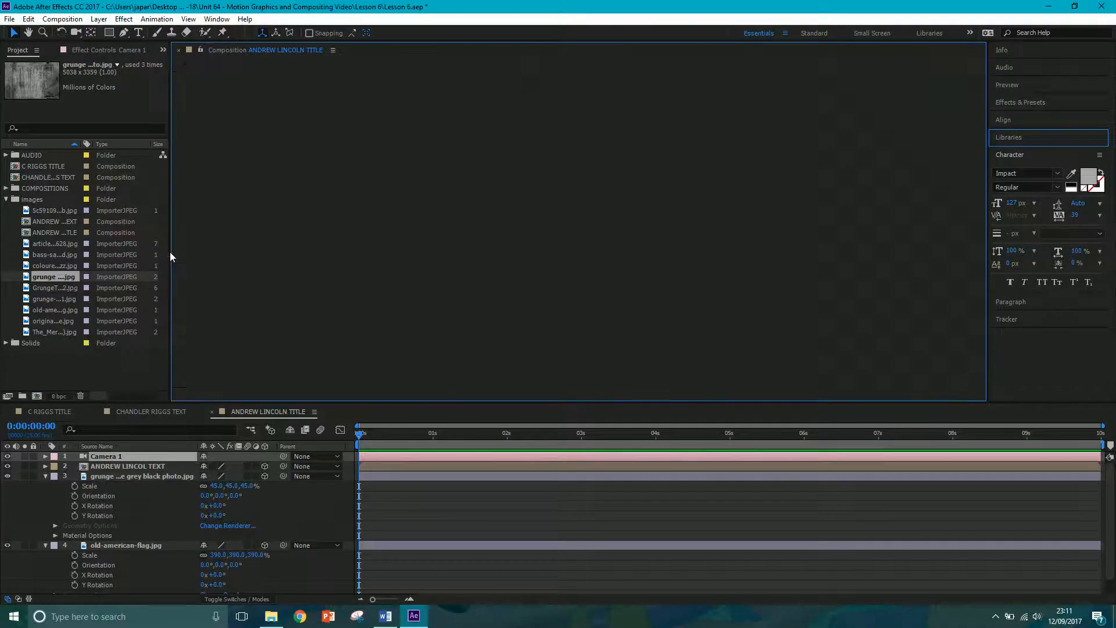
scroll(397, 290, "down", 2)
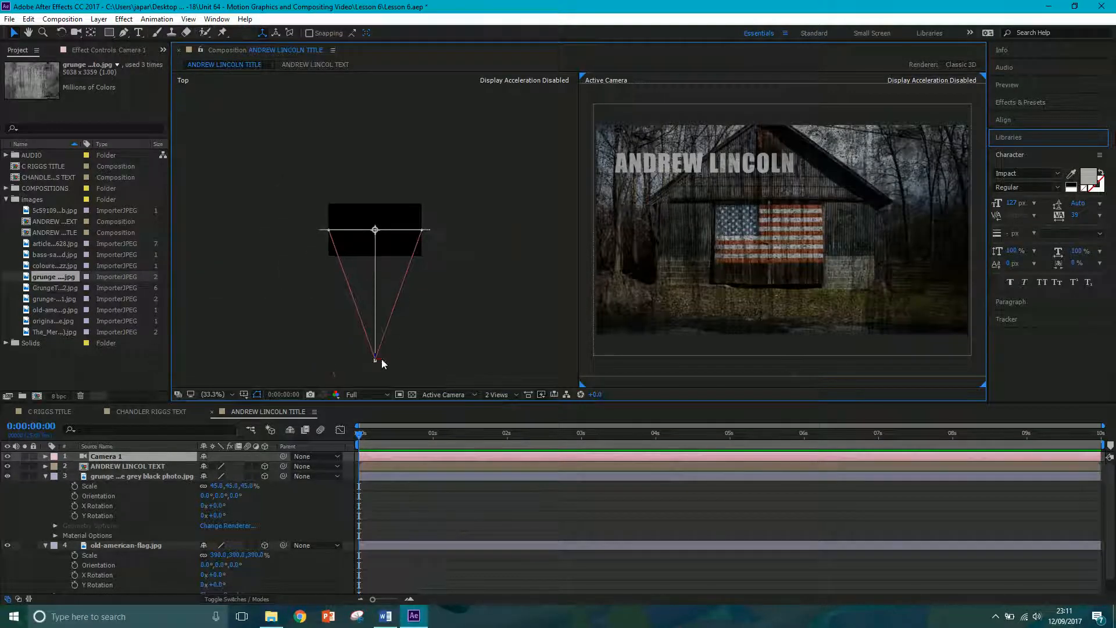
scroll(400, 309, "up", 2)
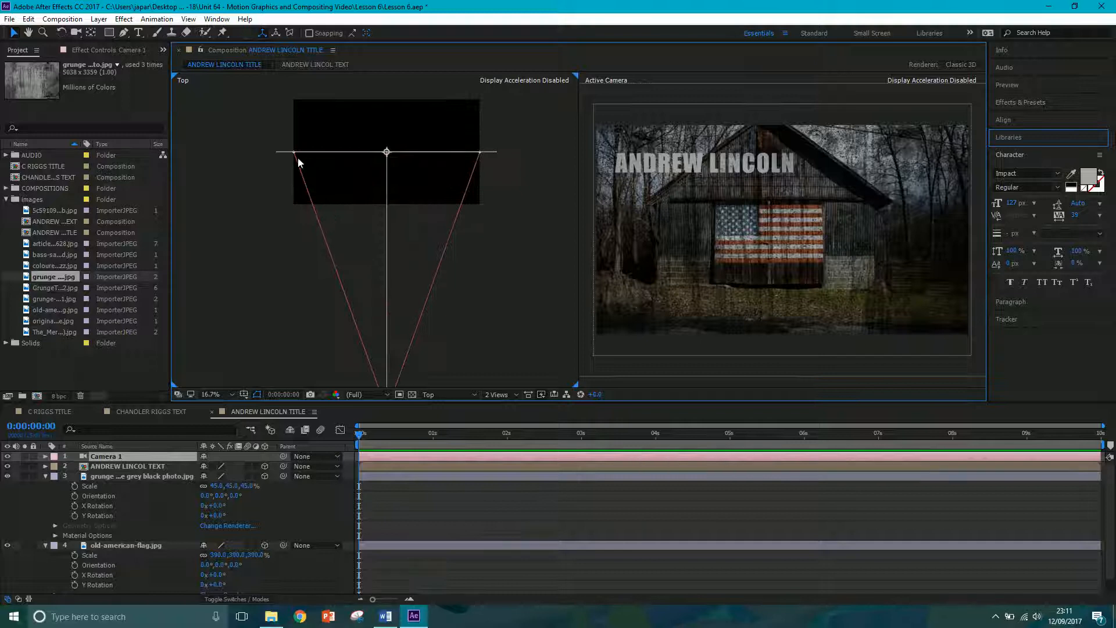
- Push the old-american-flag.jpg layer far back in depth, away from the camera, and scale it to 719% to refill the frame
left_click(126, 546)
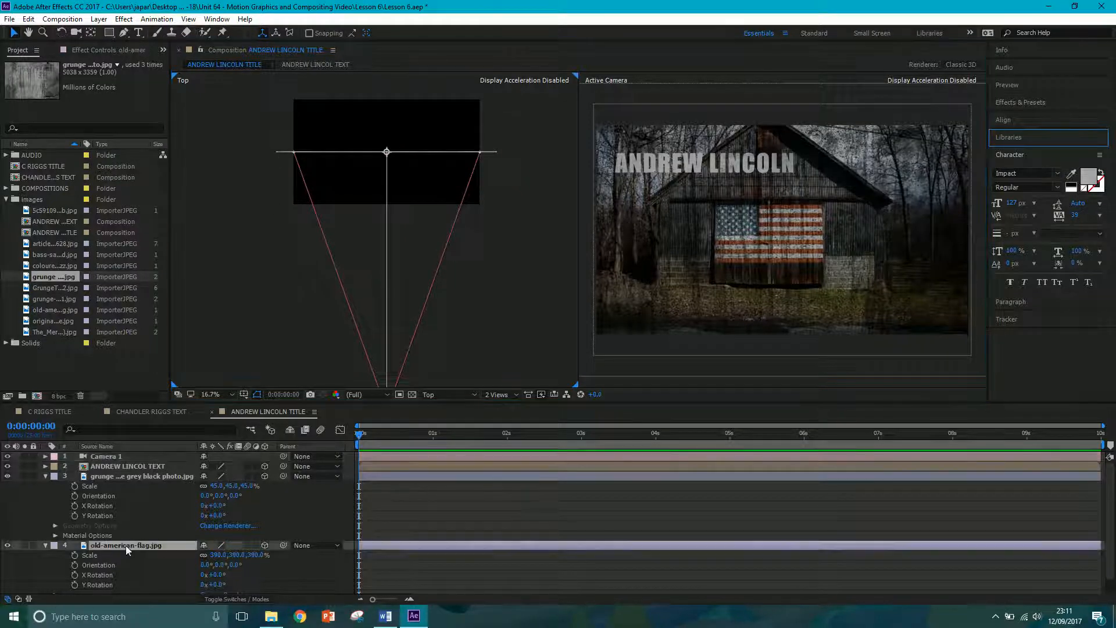
mouse_move(394, 187)
left_mouse_down()
mouse_move(395, 292)
mouse_move(386, 85)
mouse_move(404, 175)
left_mouse_up()
left_click_drag(387, 135, 386, 119)
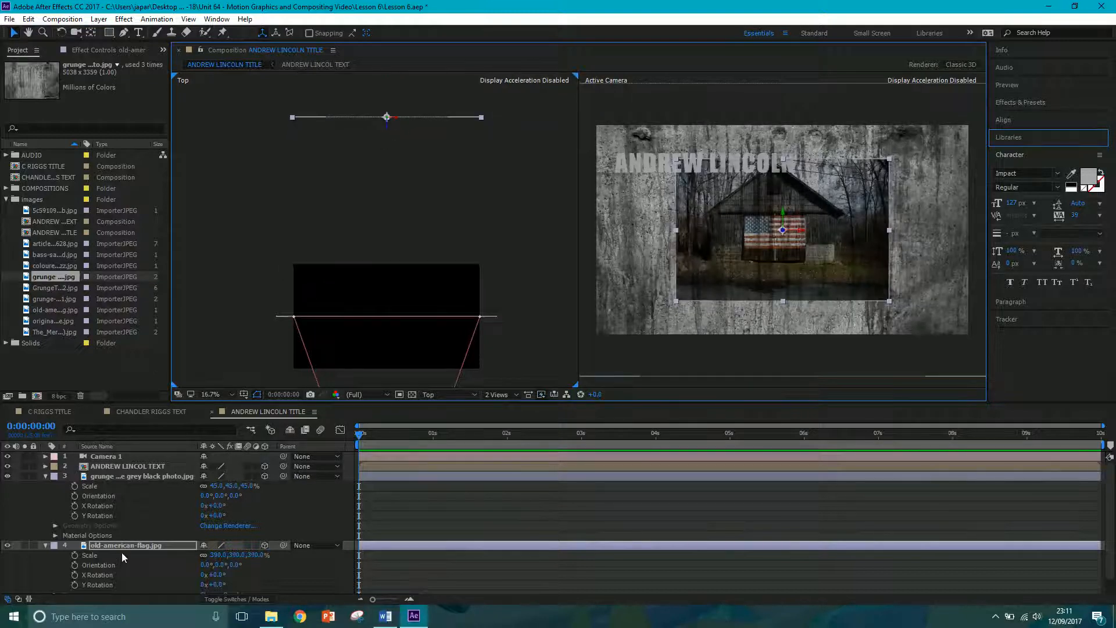
key("s")
left_click_drag(219, 556, 409, 553)
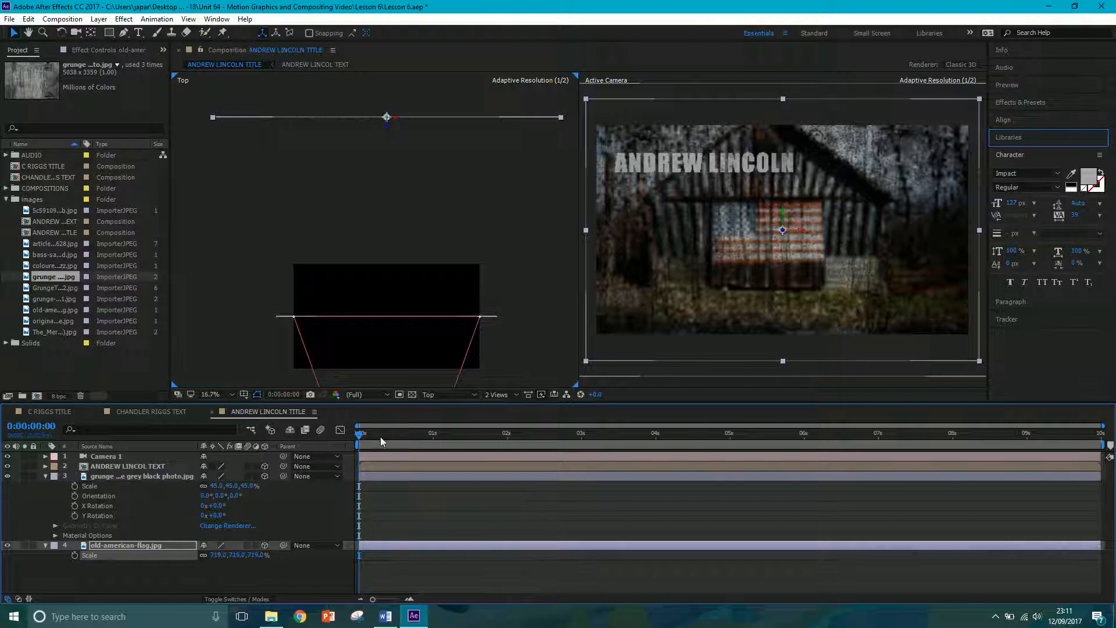
- Turn on keyframing for Camera 1's Point of Interest and Position at 0 seconds
left_click(106, 476)
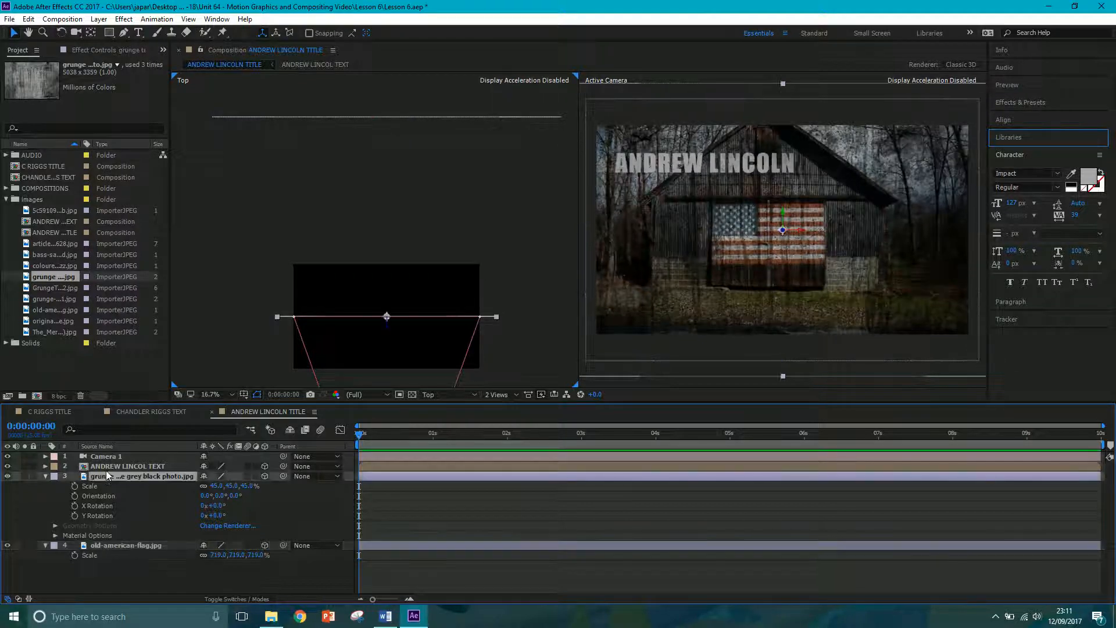
left_click(109, 465)
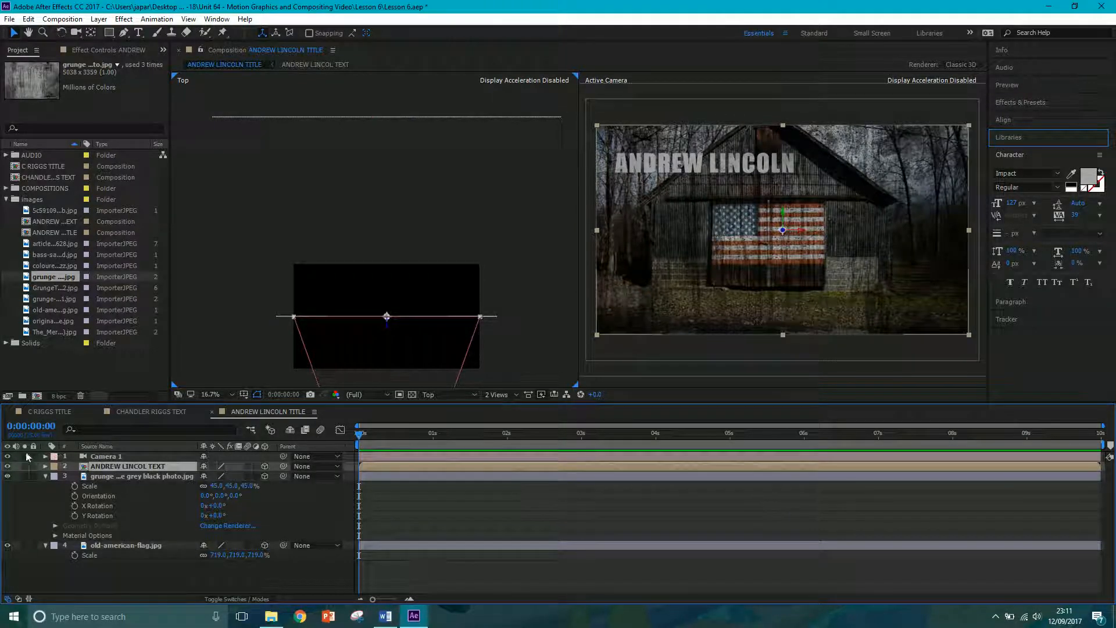
left_click(100, 459)
left_click(46, 457)
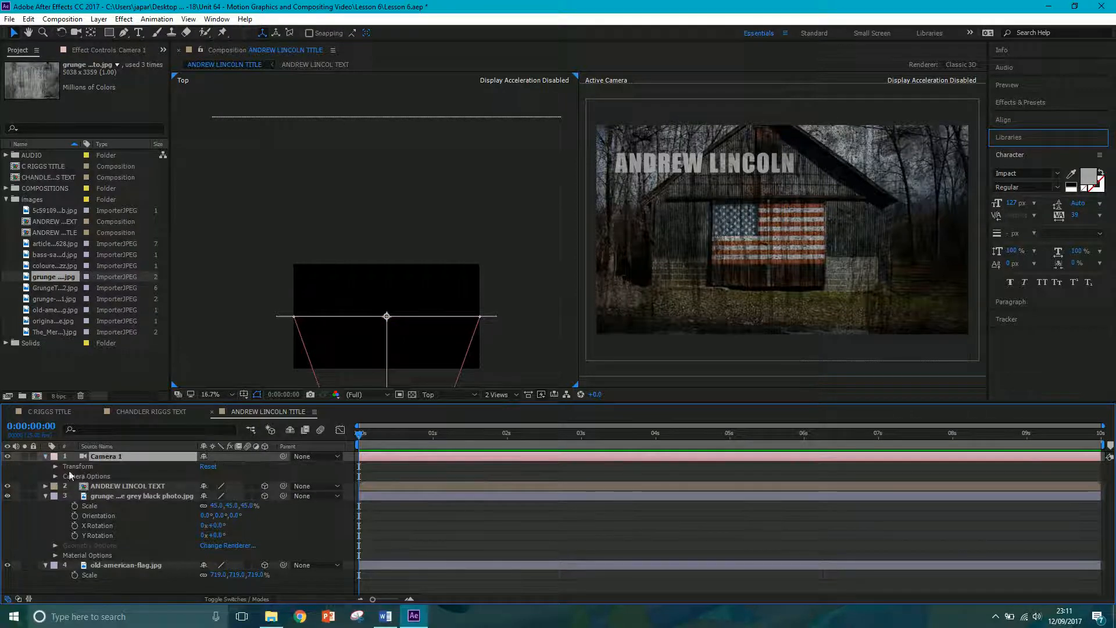
left_click(56, 467)
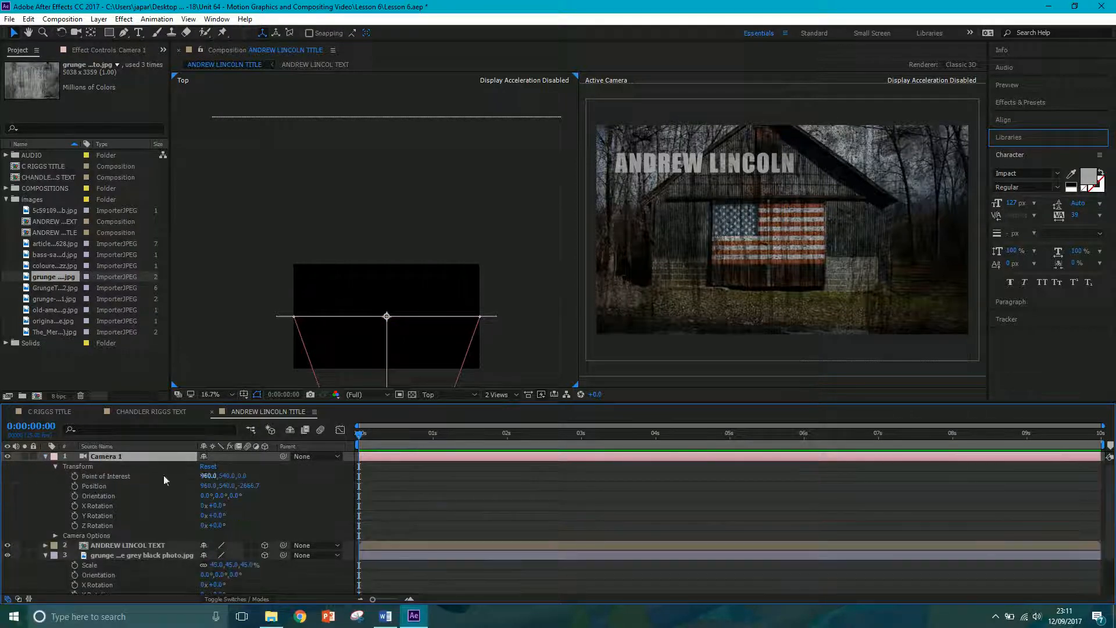
left_click(74, 476)
left_click(75, 486)
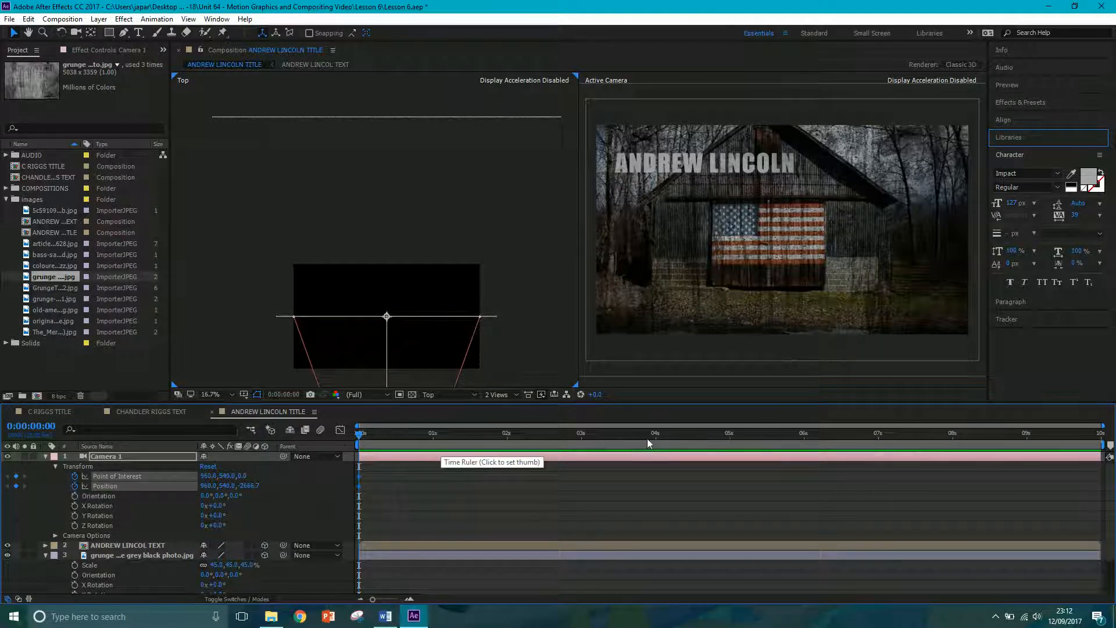
- Animate Camera 1 sideways, from X 864 at 0 seconds to X 1134 at 4 seconds
left_click_drag(444, 281, 465, 123)
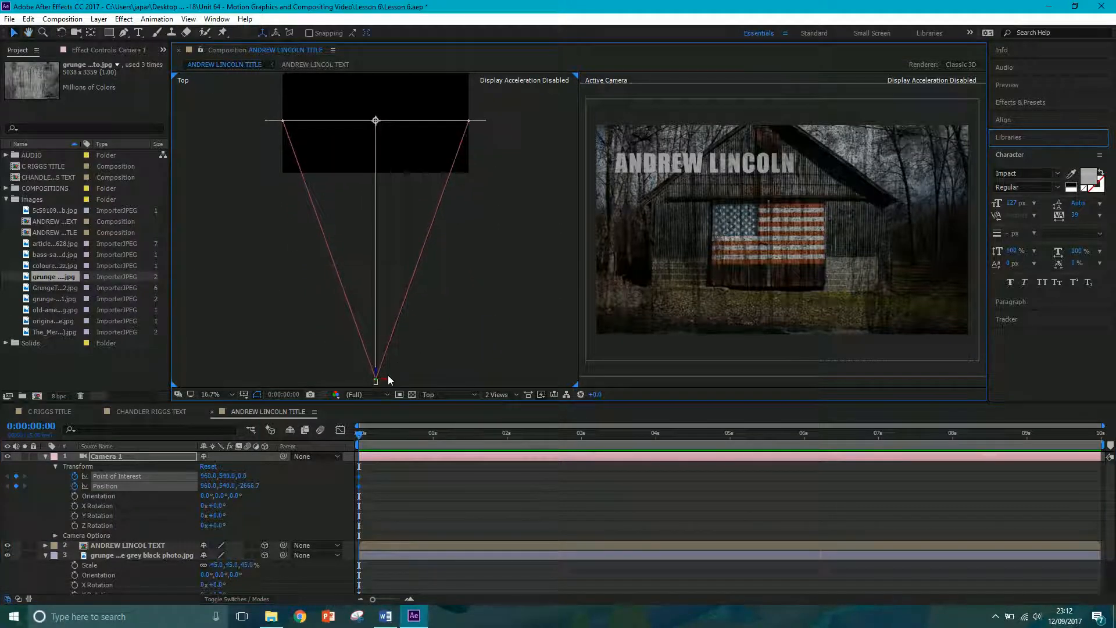
left_click_drag(385, 381, 380, 376)
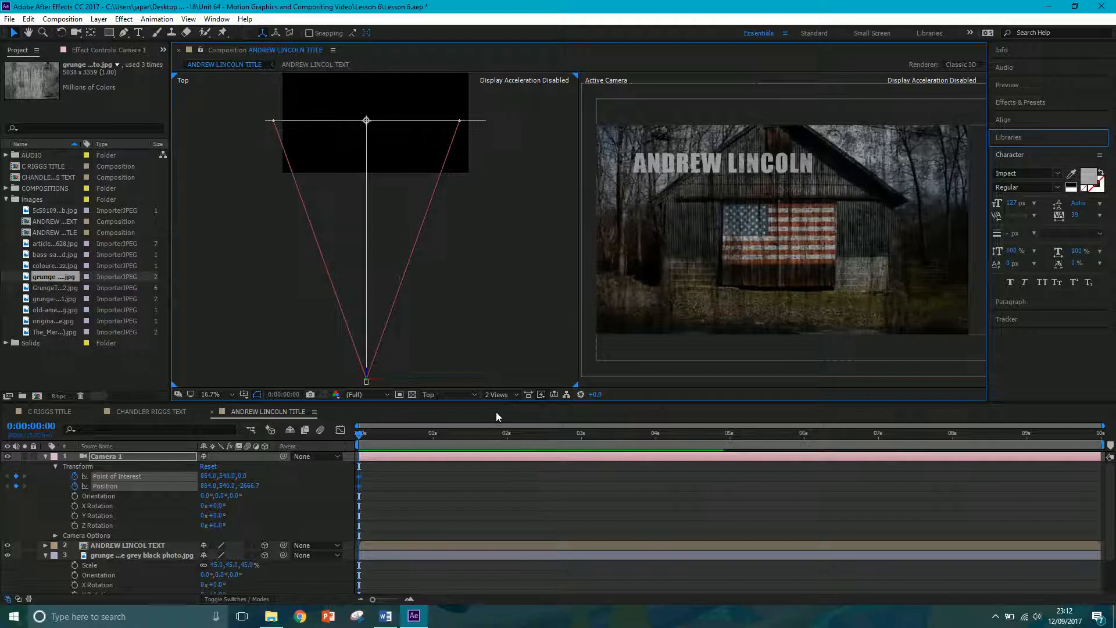
left_click(655, 435)
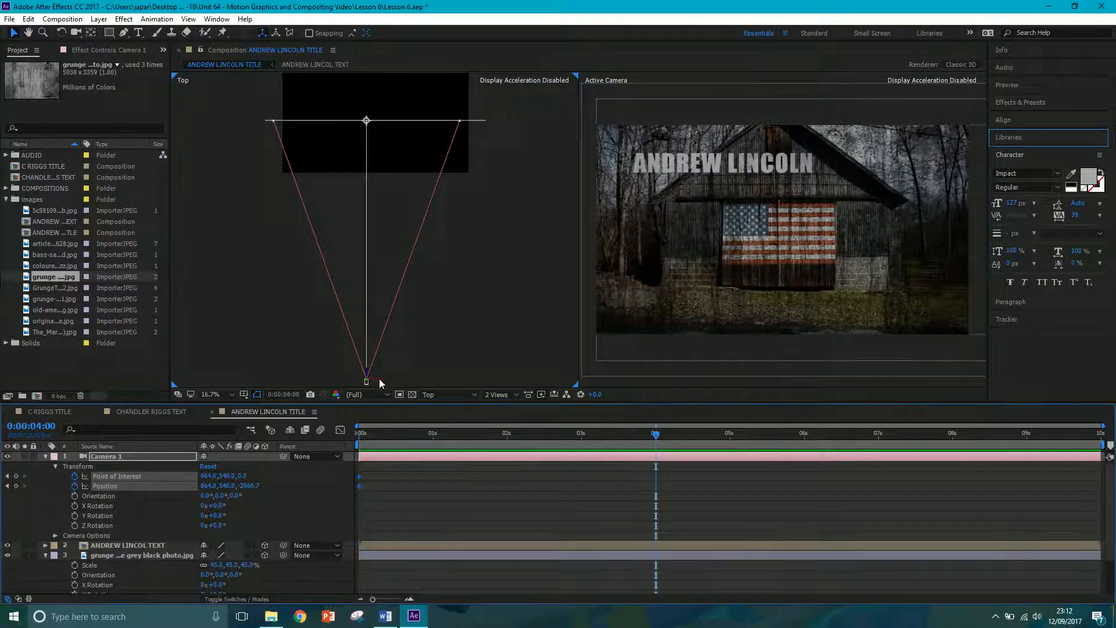
left_click_drag(378, 380, 404, 384)
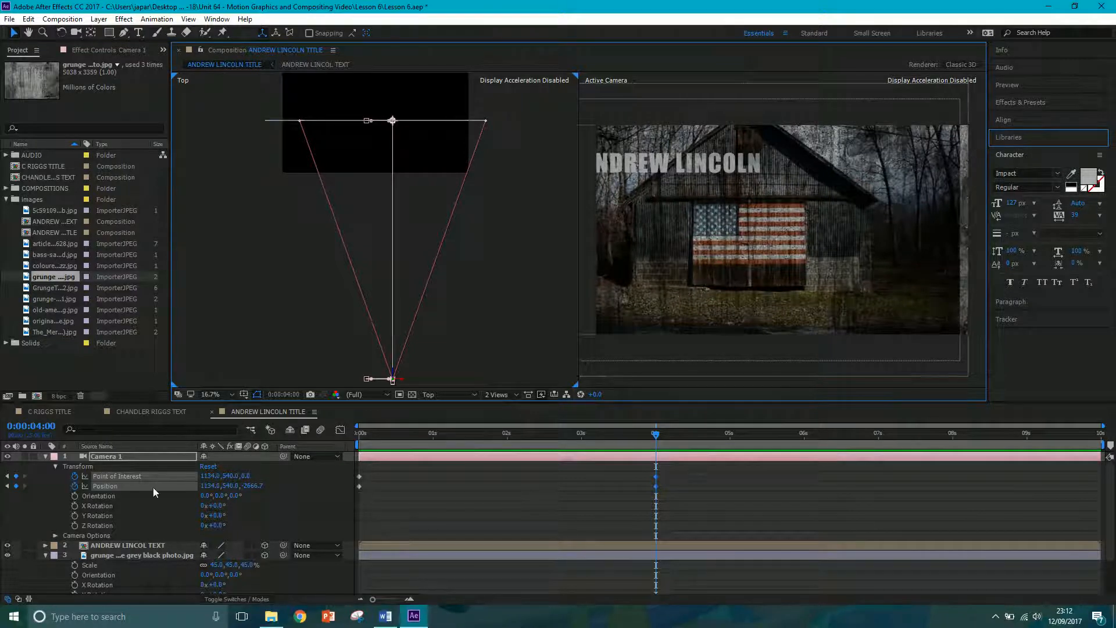
- Scale the old-american-flag.jpg layer to 753% so it still fills the frame at 4 seconds
left_click(109, 555)
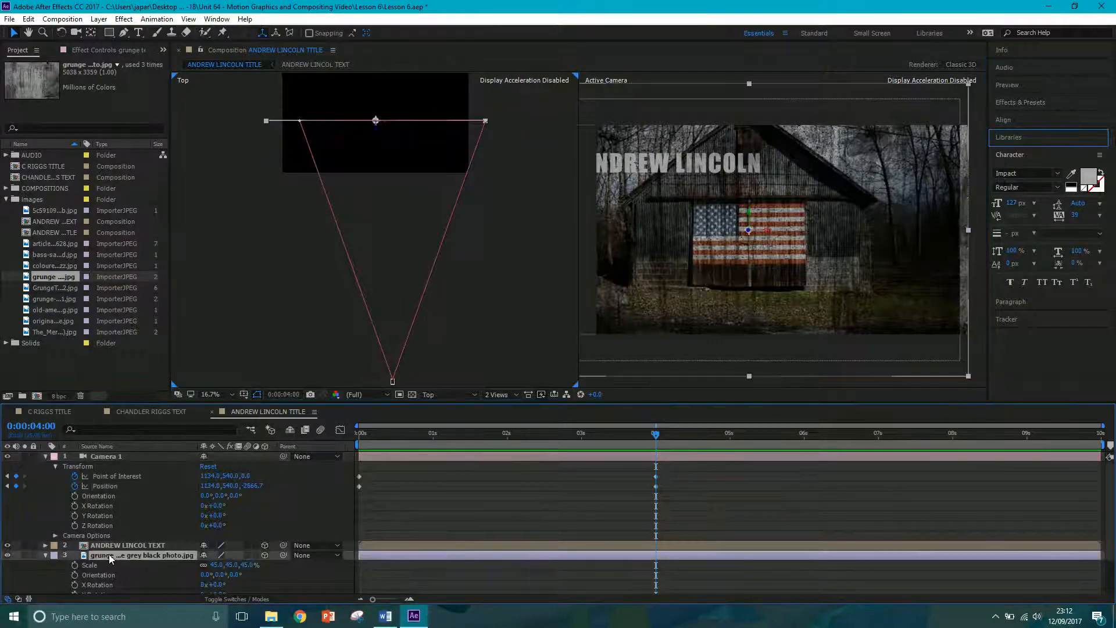
left_click_drag(218, 566, 213, 564)
key("ctrl+z")
scroll(130, 538, "down", 2)
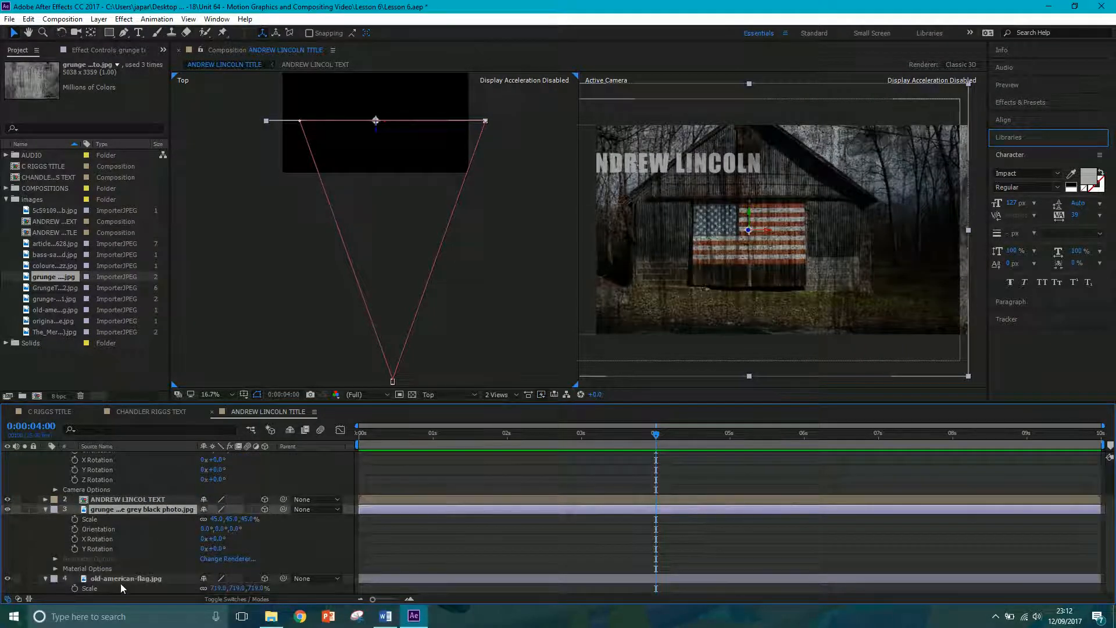
left_click_drag(214, 588, 231, 585)
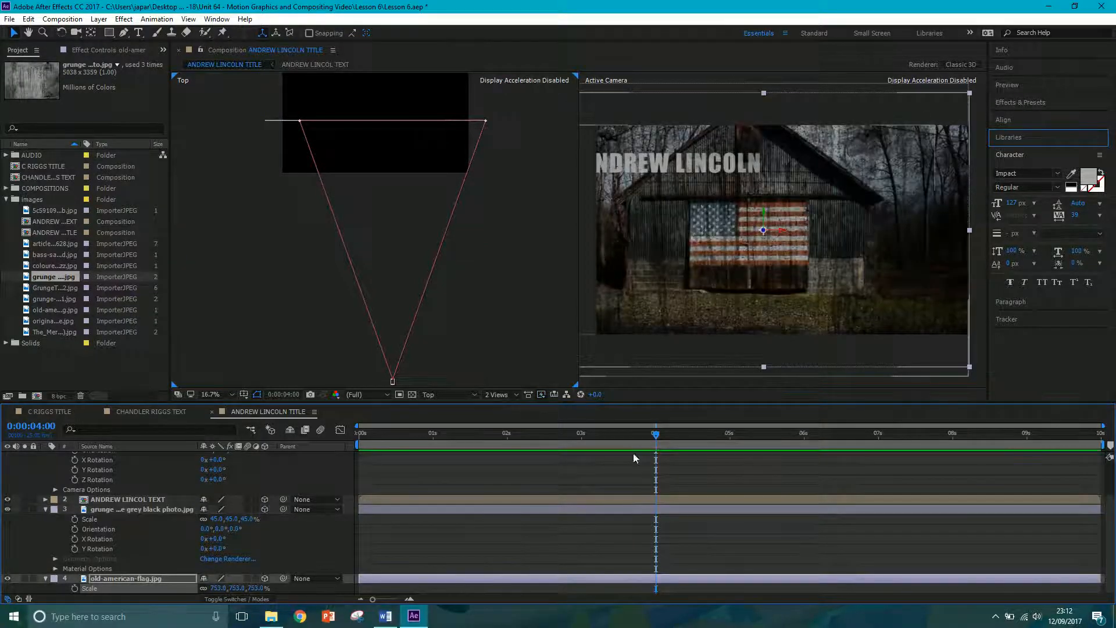
- Return to a single view, end the work area at 0:00:04:01 and preview the camera move
left_click_drag(656, 438, 513, 437)
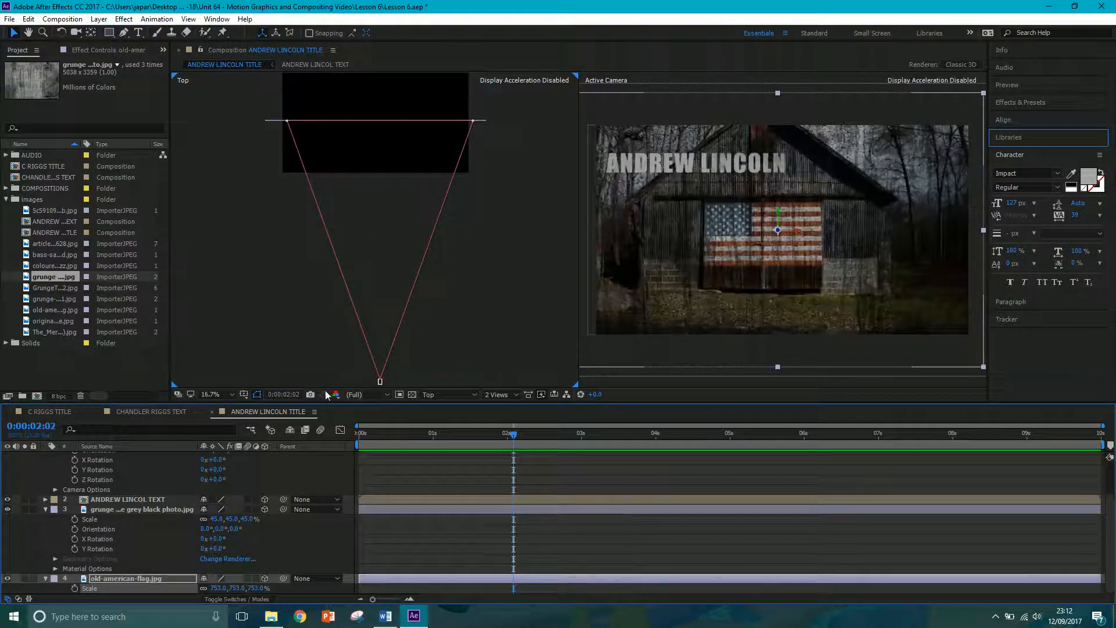
left_click(498, 395)
left_click(505, 409)
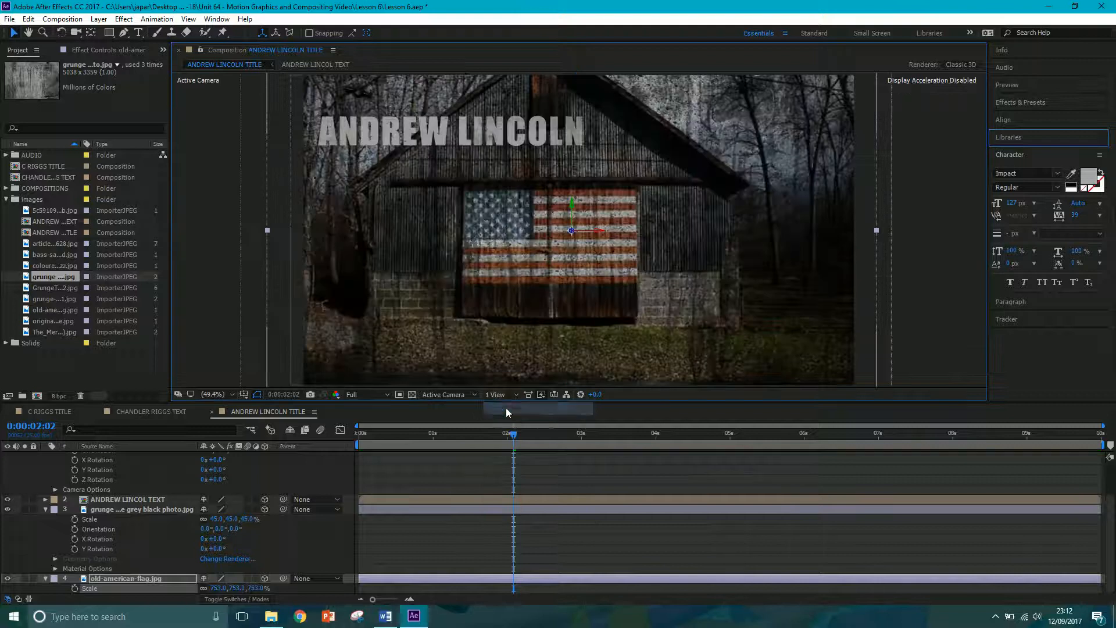
left_click(658, 435)
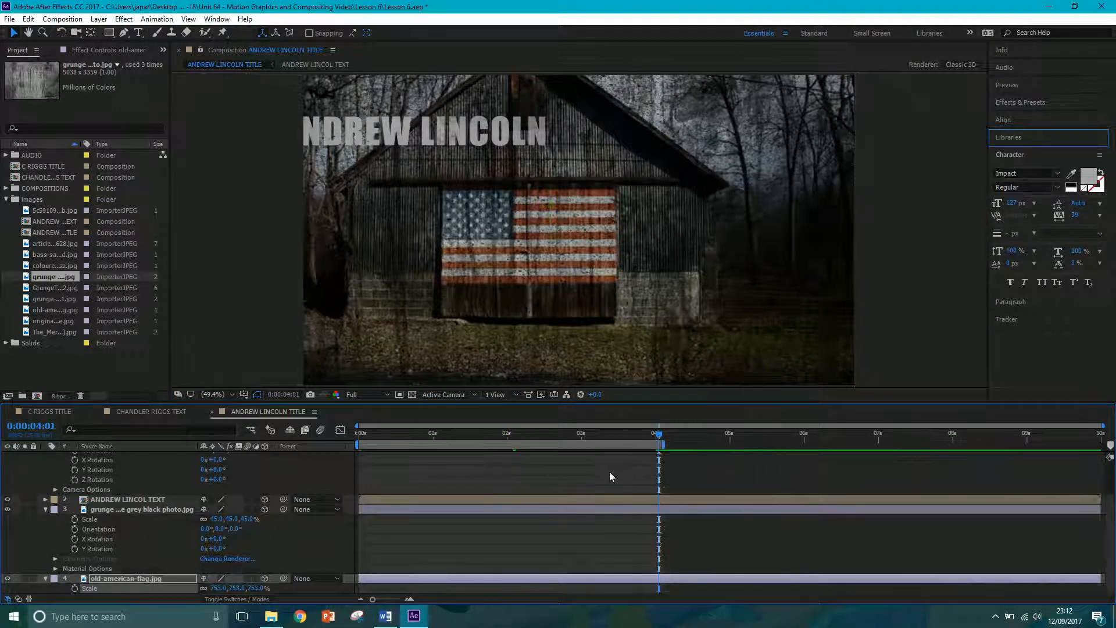
key("space")
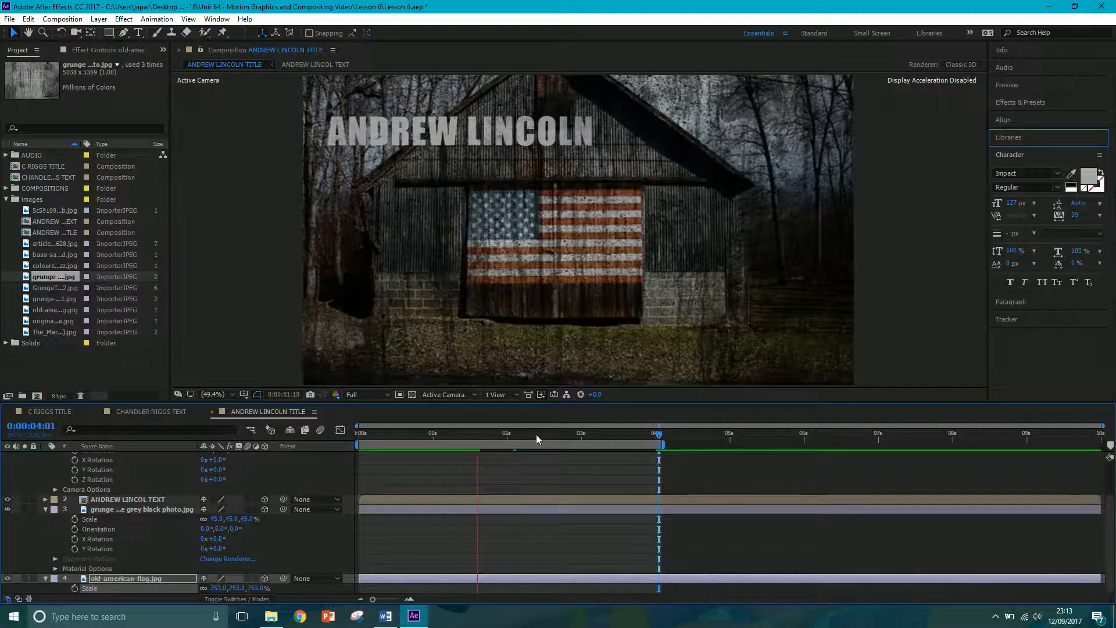
- Apply the Gaussian Blur effect to the grunge grey black photo layer in the ANDREW LINCOLN TITLE composition
left_click_drag(471, 436, 406, 447)
left_click(168, 506)
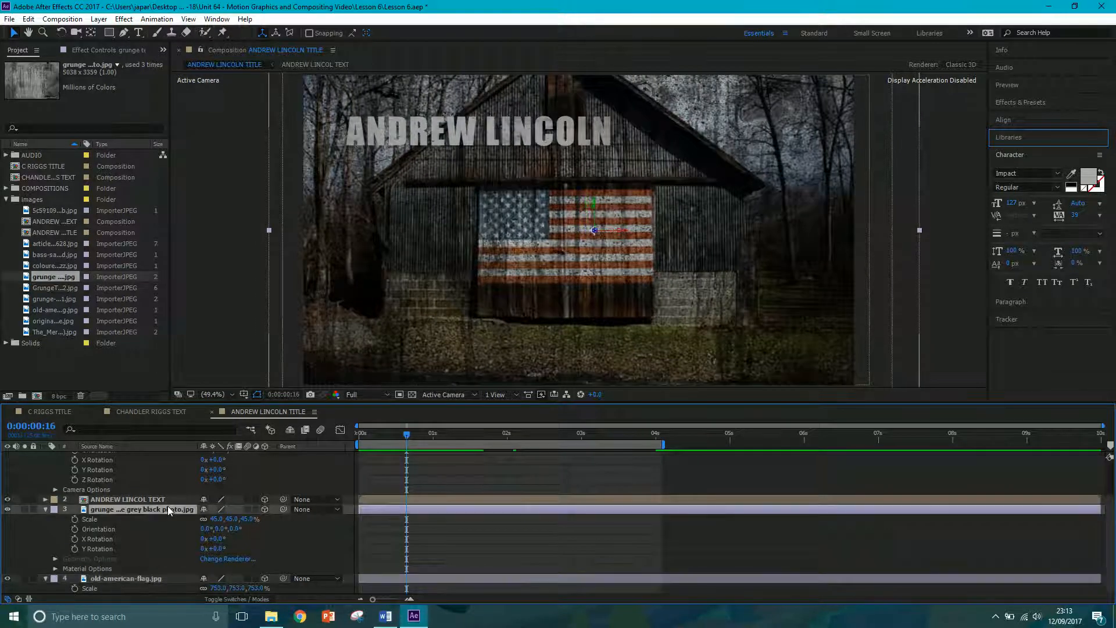
left_click(1026, 102)
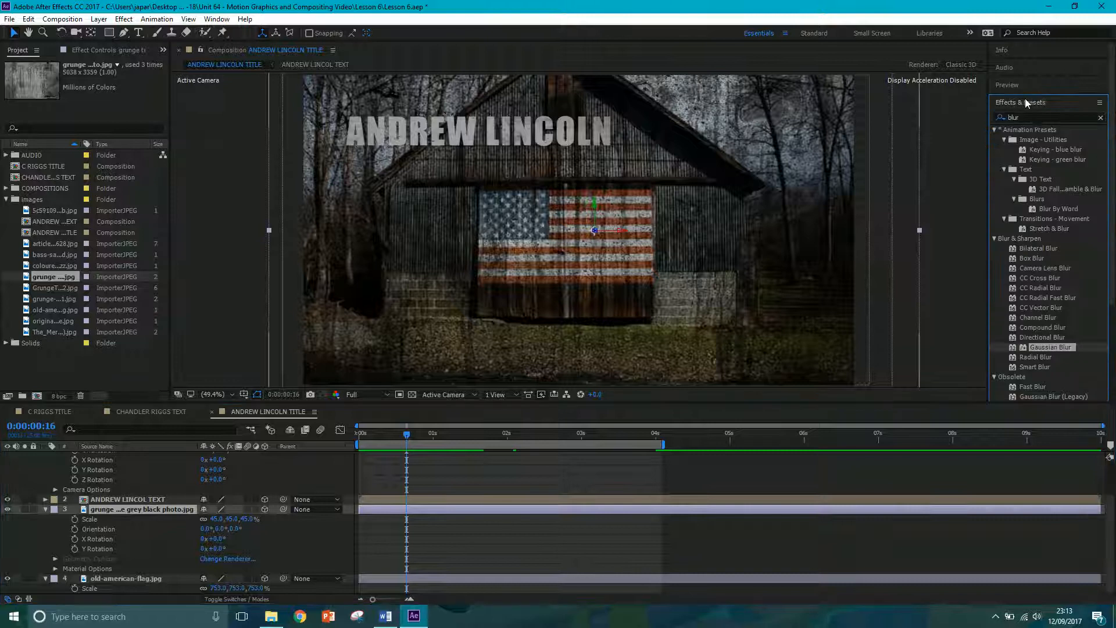
left_click_drag(1056, 347, 938, 511)
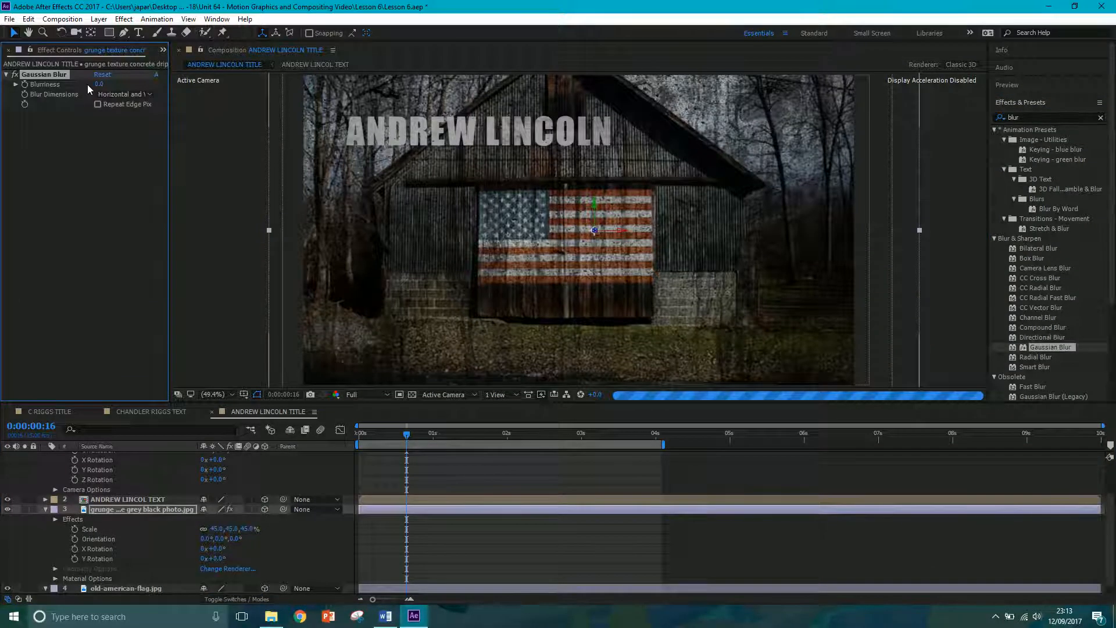
- Try a Gaussian Blur blurriness of 10 on the grunge layer, and settle on 12
key("Return")
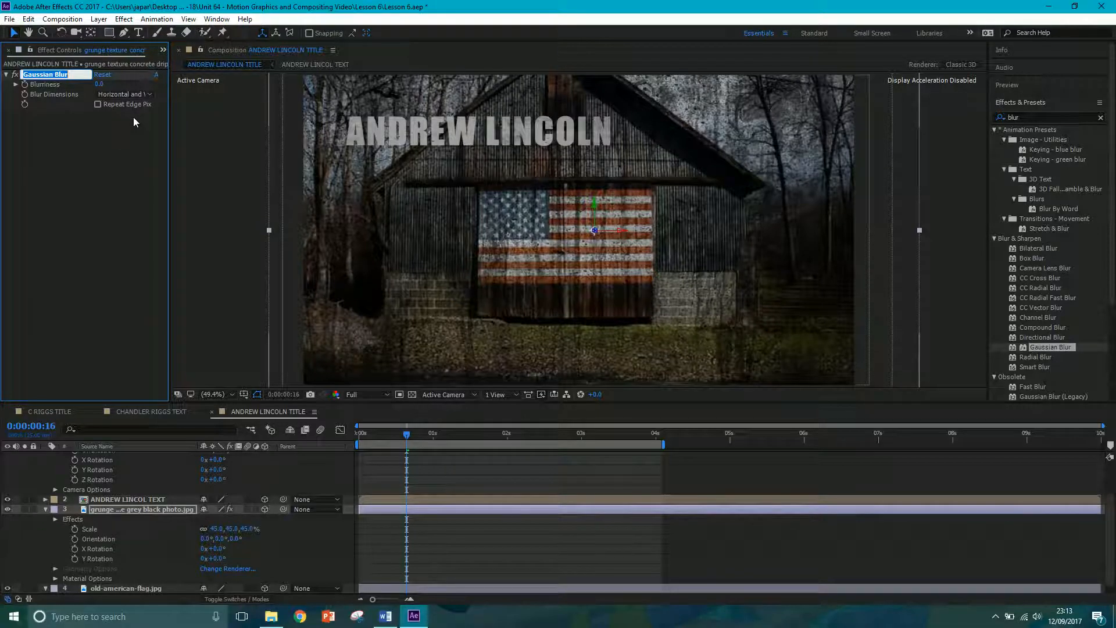
key("Escape")
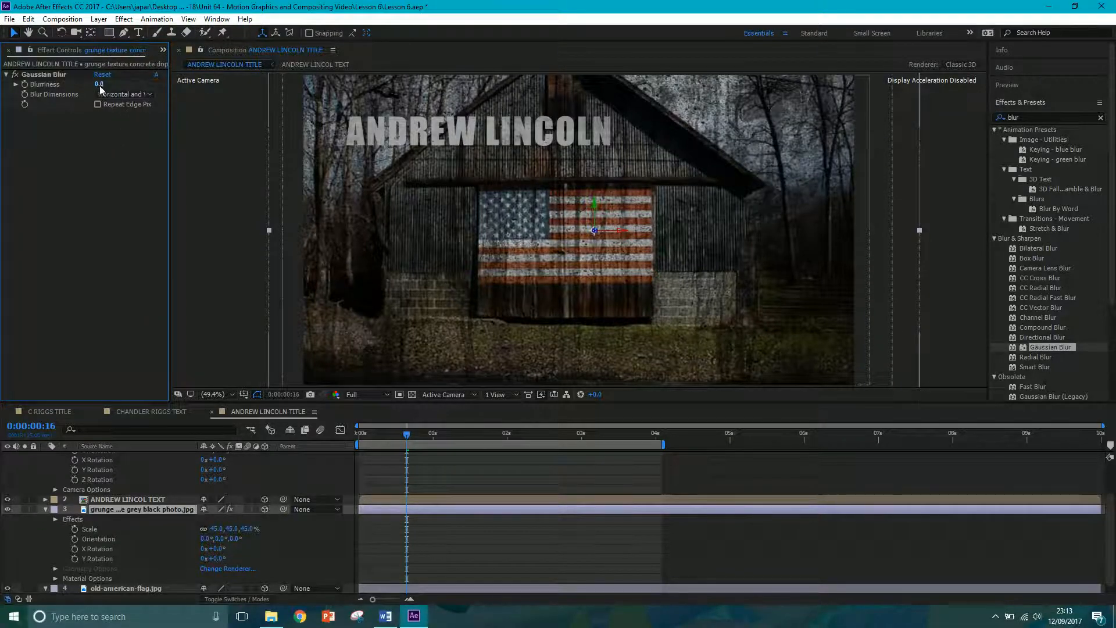
type("10")
key("Return")
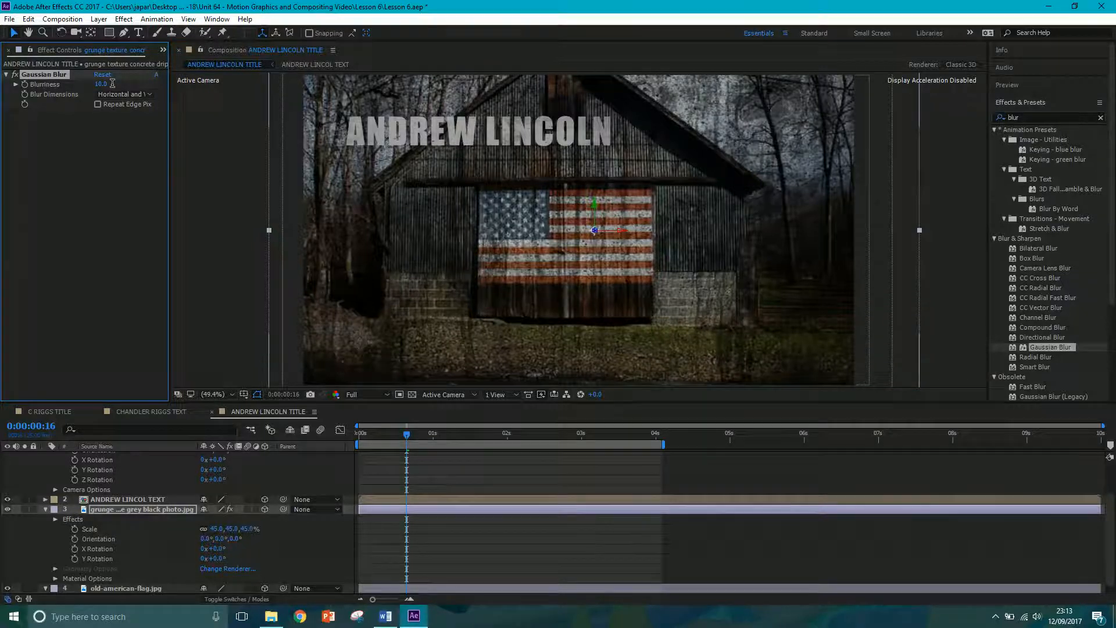
left_click(105, 80)
key("Return")
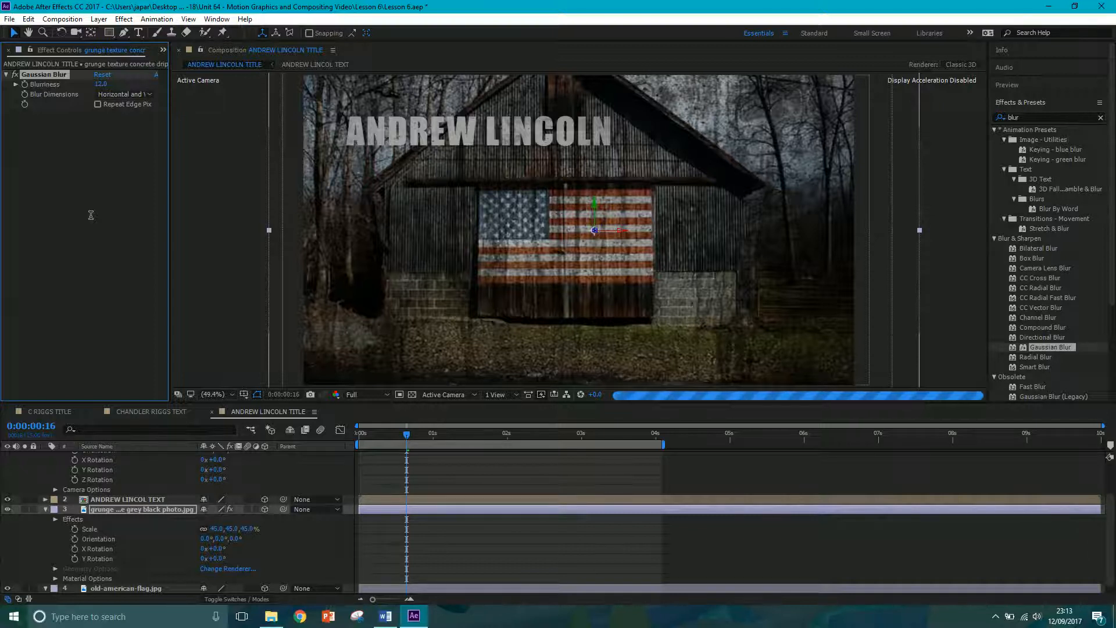
- Shift the ANDREW LINCOL TEXT layer left at the start of the timeline and set its first Position keyframe there
left_click(46, 510)
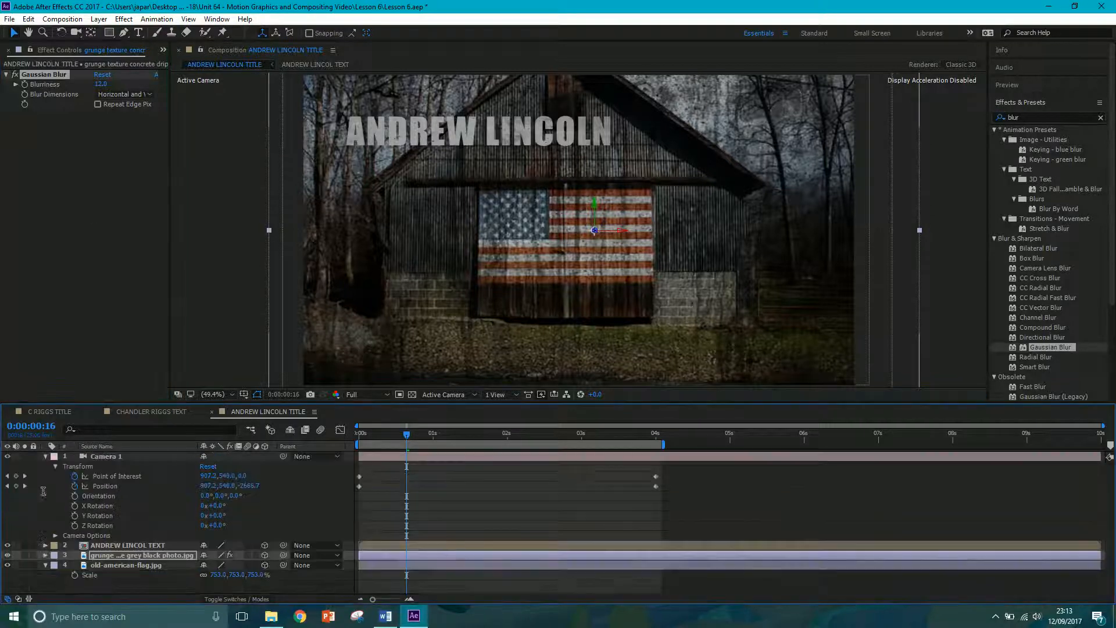
left_click(45, 456)
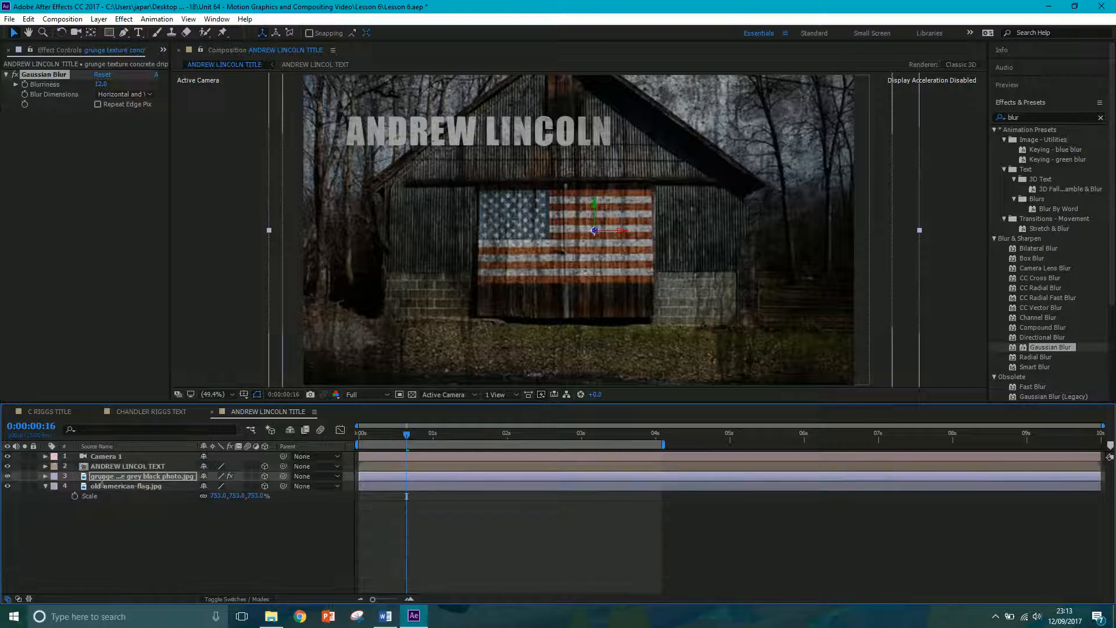
left_click(102, 466)
left_click(357, 434)
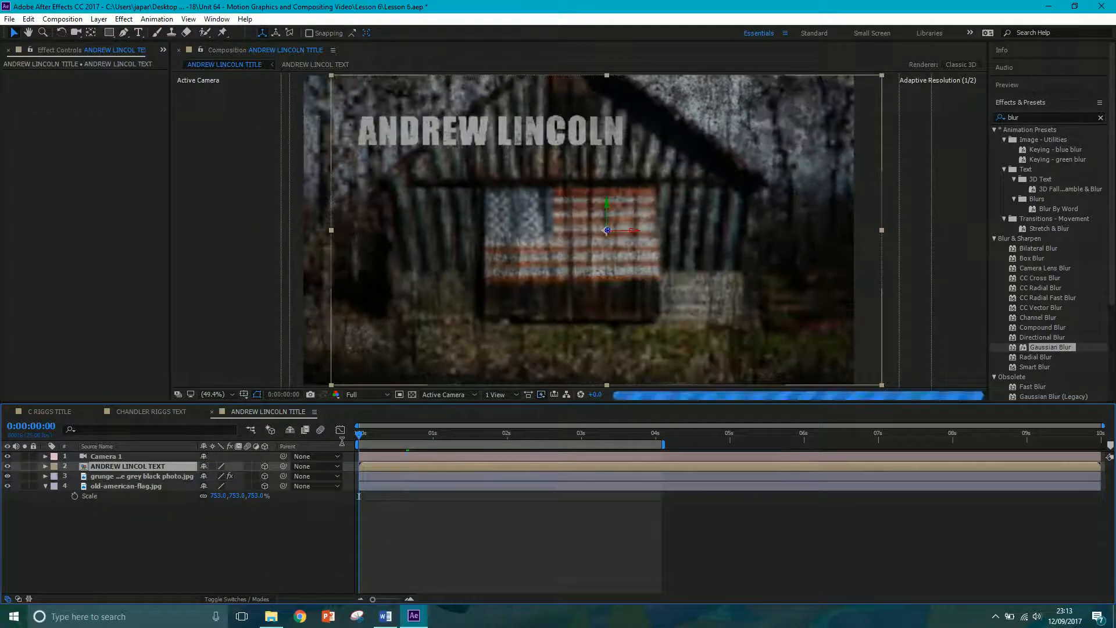
key("p")
left_click_drag(406, 130, 374, 129)
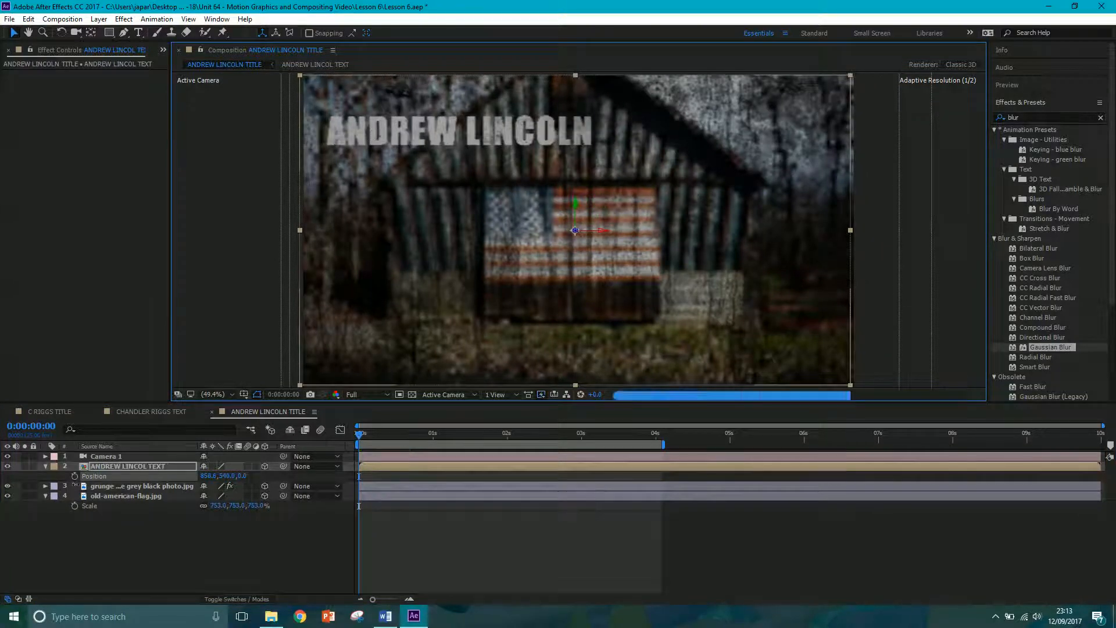
left_click(74, 475)
- Keyframe the title text farther right at 0:00:04:00 so it drifts across the frame, and preview the motion
left_click_drag(357, 433, 656, 433)
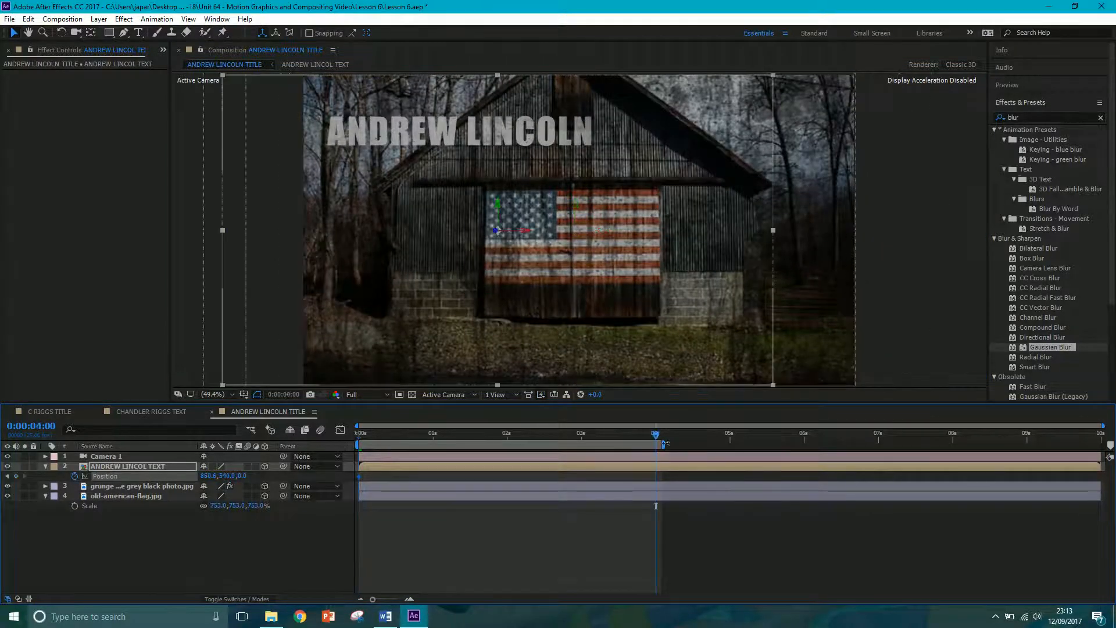
left_click_drag(206, 476, 230, 485)
key("space")
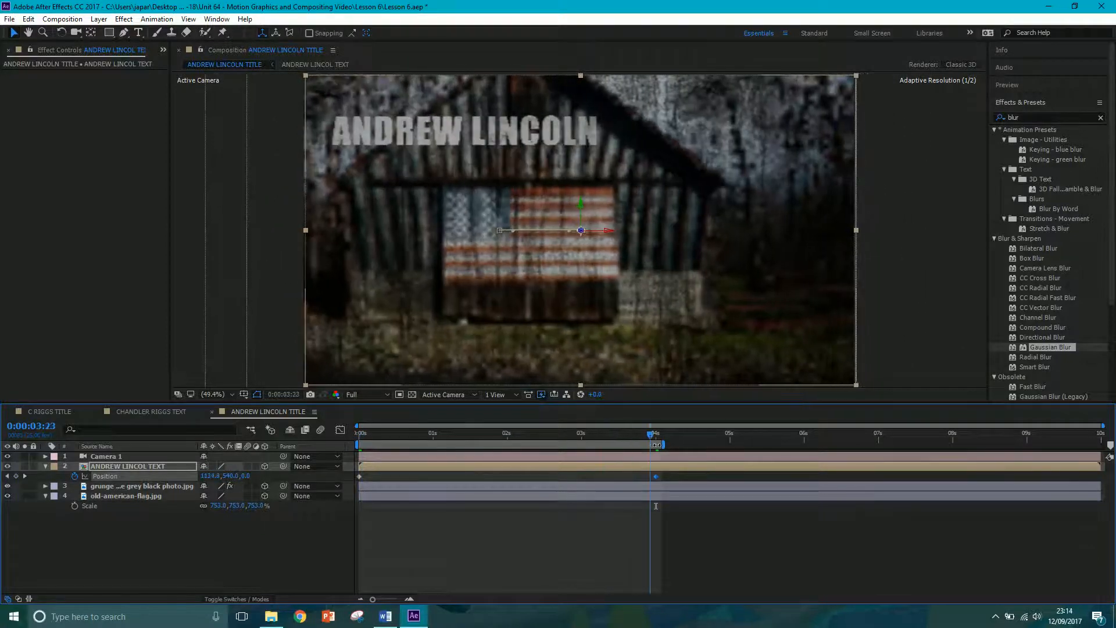
key("space")
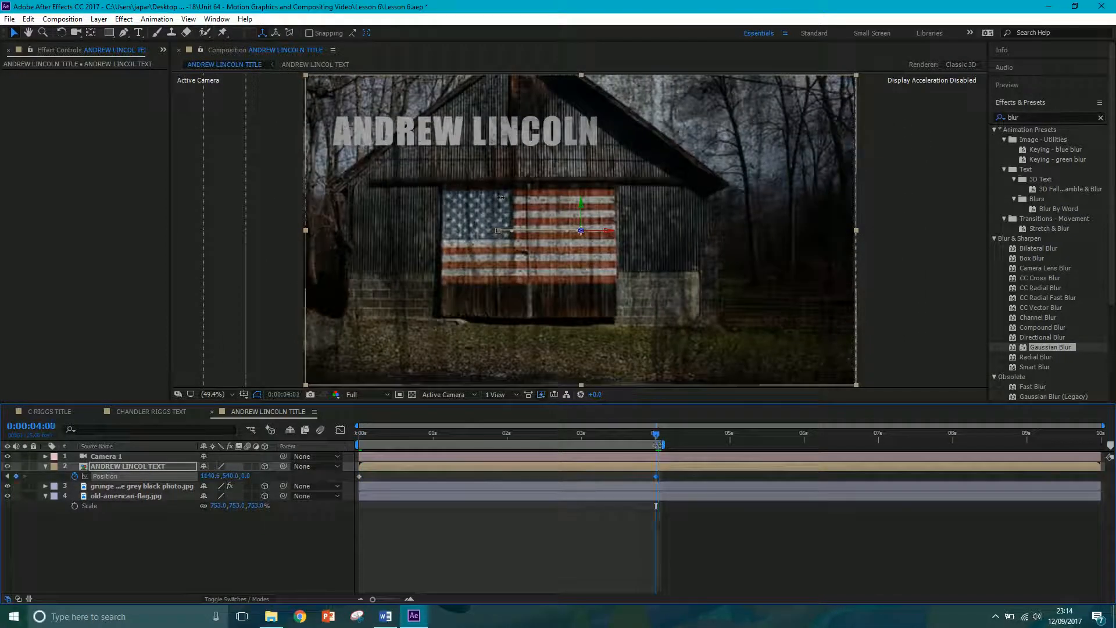
left_click_drag(465, 136, 519, 135)
left_click_drag(629, 435, 534, 441)
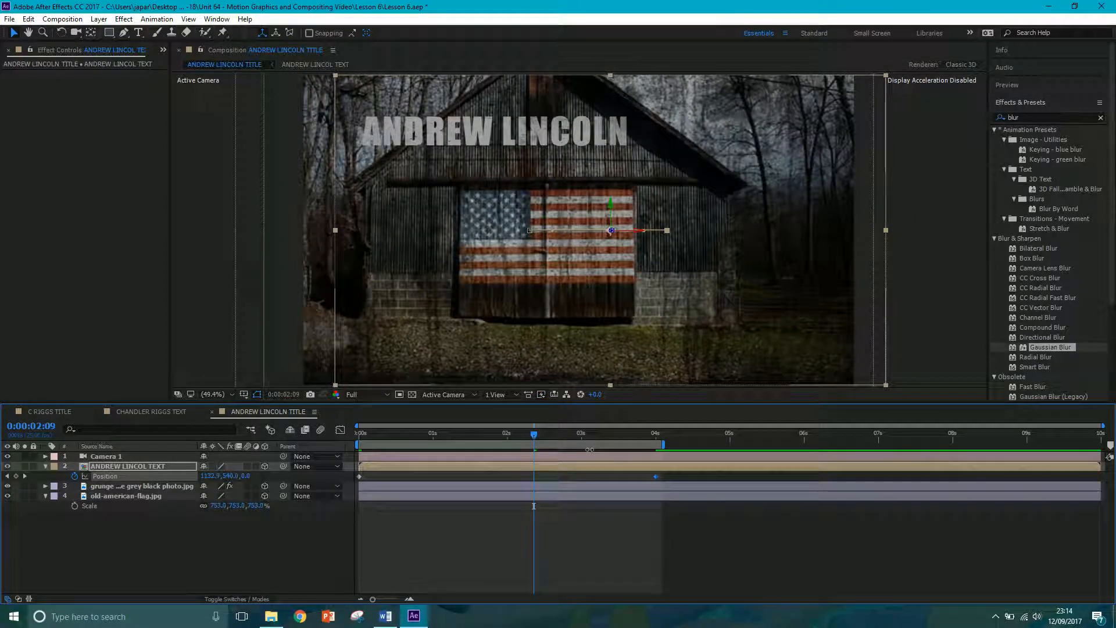
- Widen the Project panel and its Name column, and collapse the COMPOSITIONS and images folders
left_click_drag(169, 58, 211, 59)
left_click(18, 50)
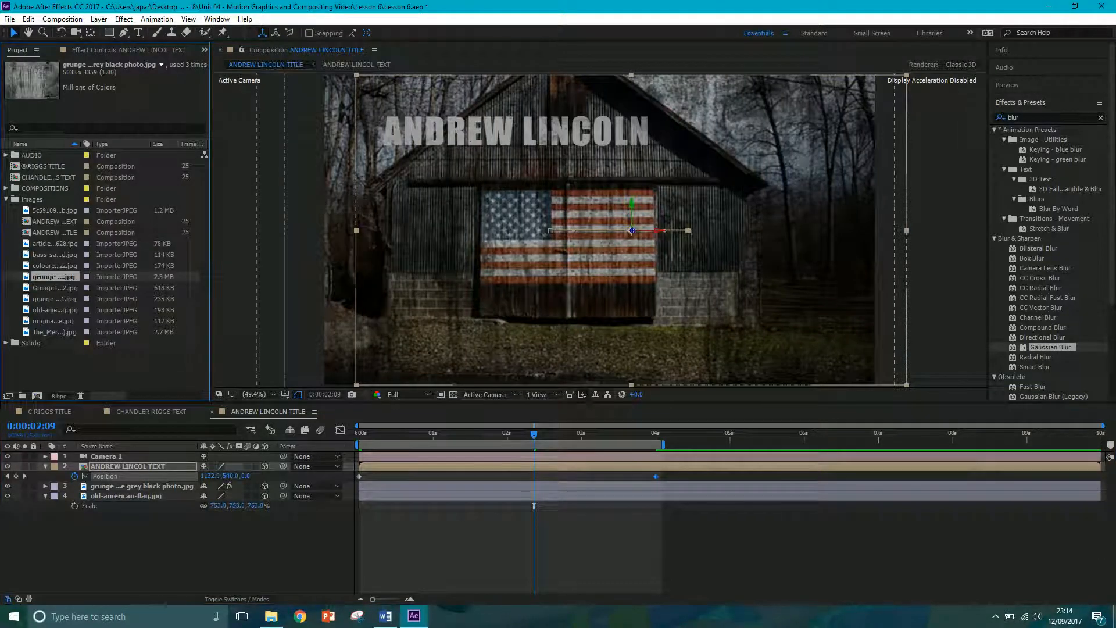
left_click(6, 188)
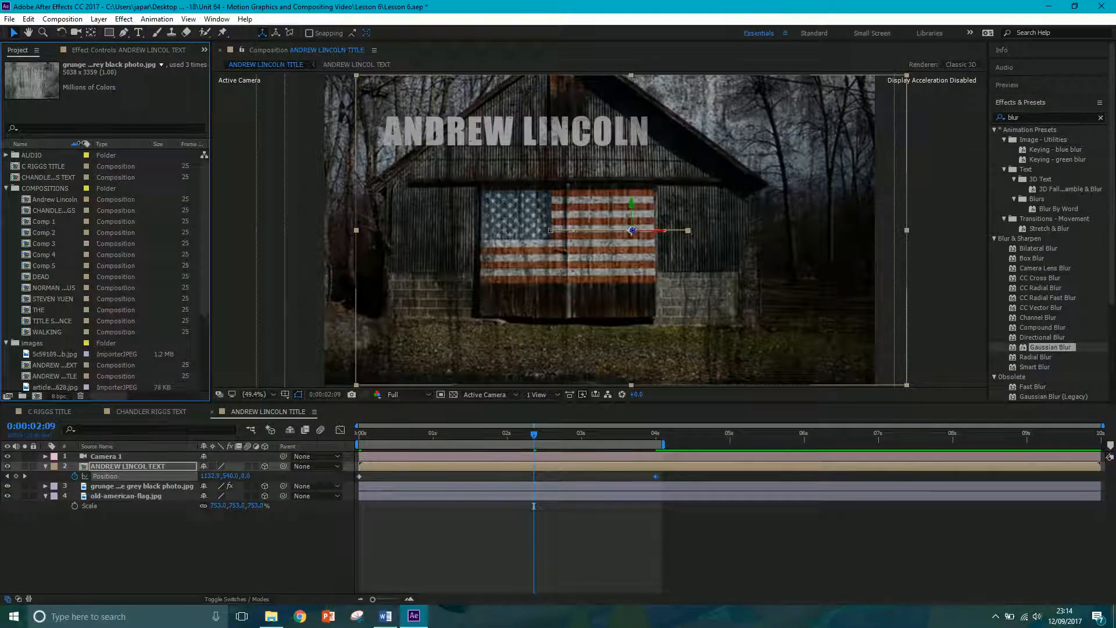
left_click_drag(83, 143, 136, 143)
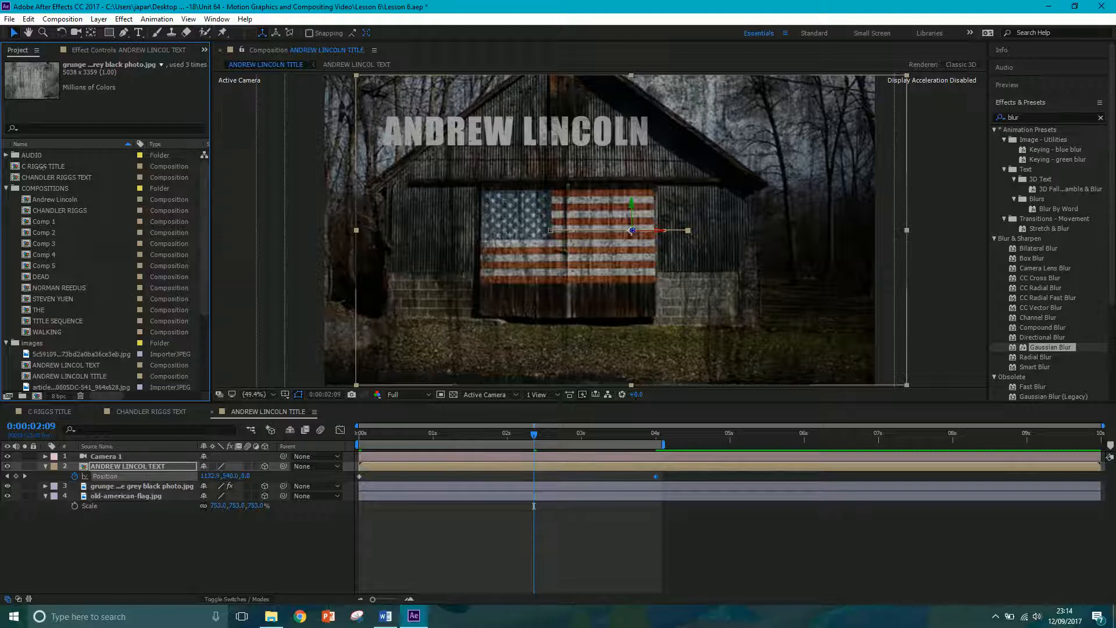
left_click(6, 188)
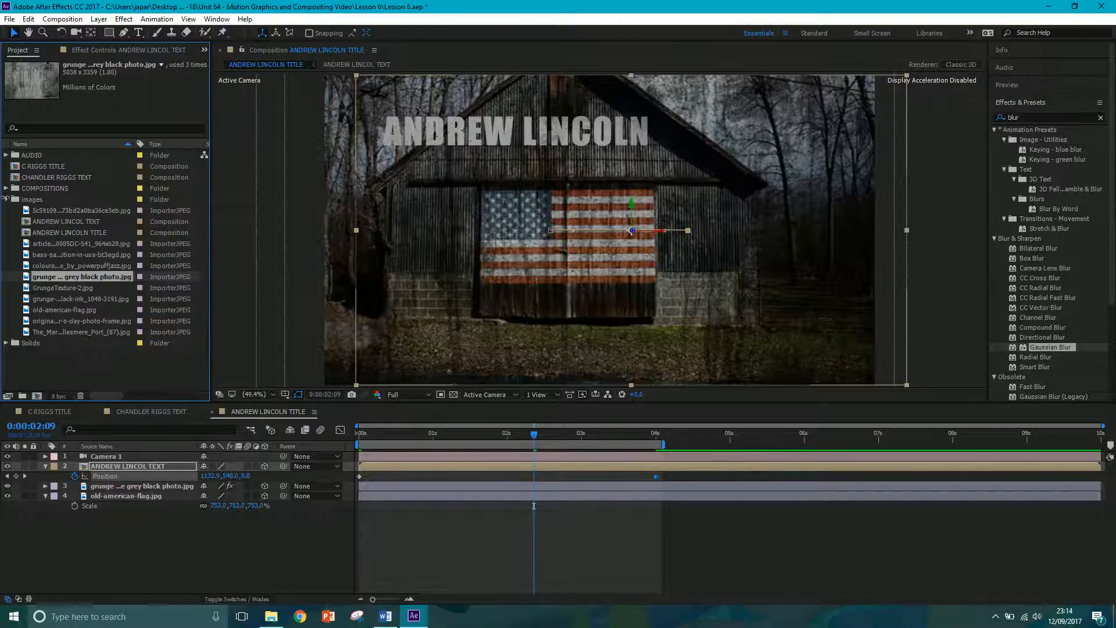
left_click(6, 199)
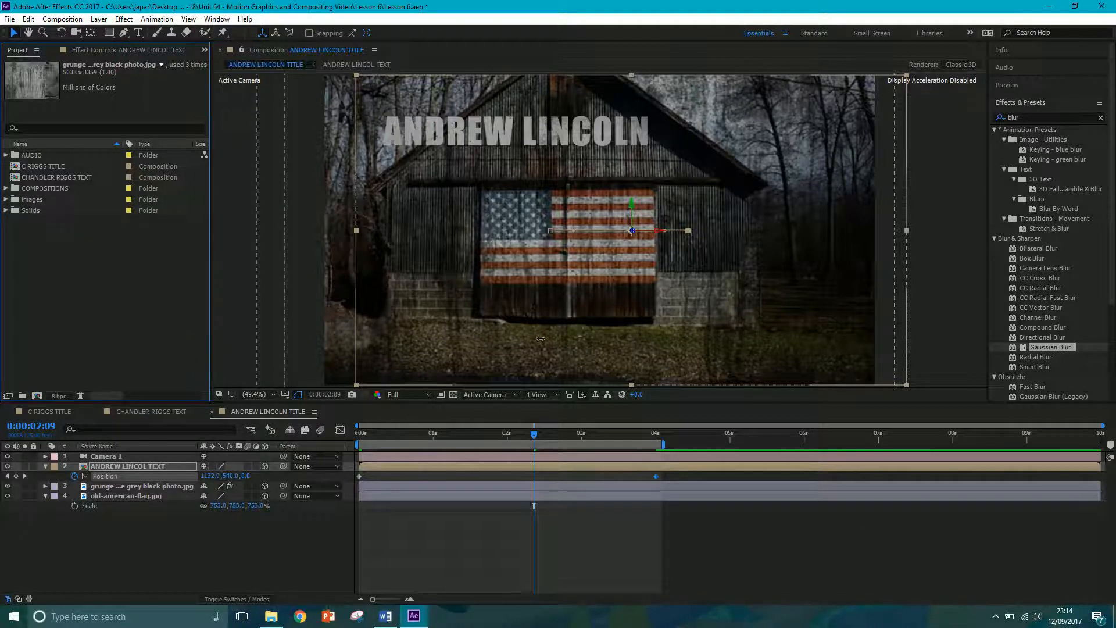
left_click(996, 617)
left_click(1019, 592)
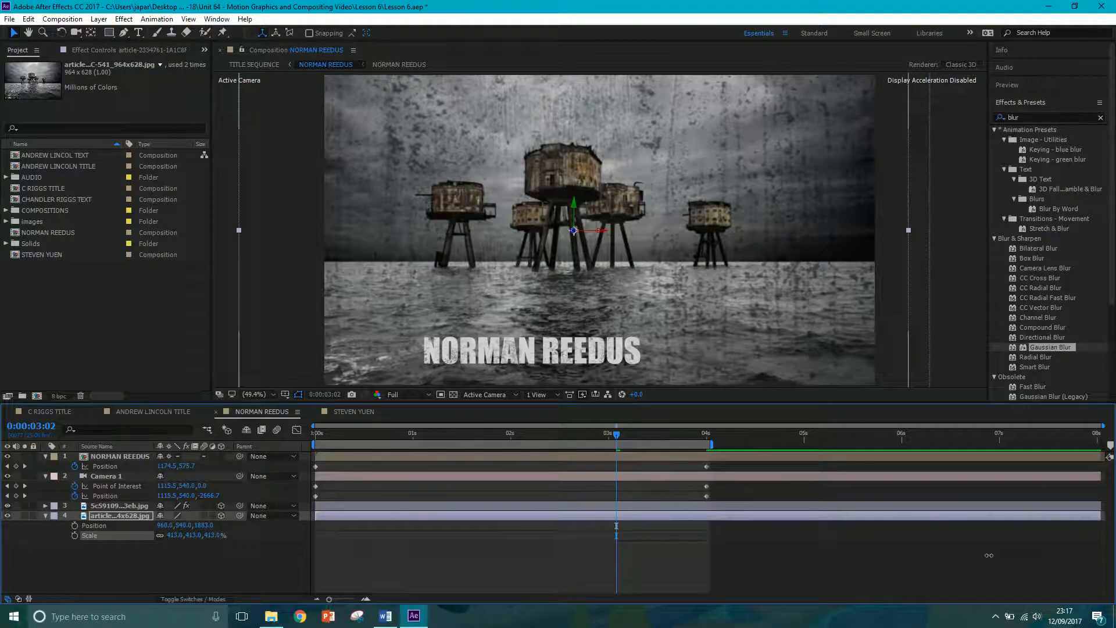
- Review the C RIGGS TITLE, ANDREW LINCOLN TITLE, NORMAN REEDUS and STEVEN YUEN compositions, scrubbing through their animation
left_click(49, 411)
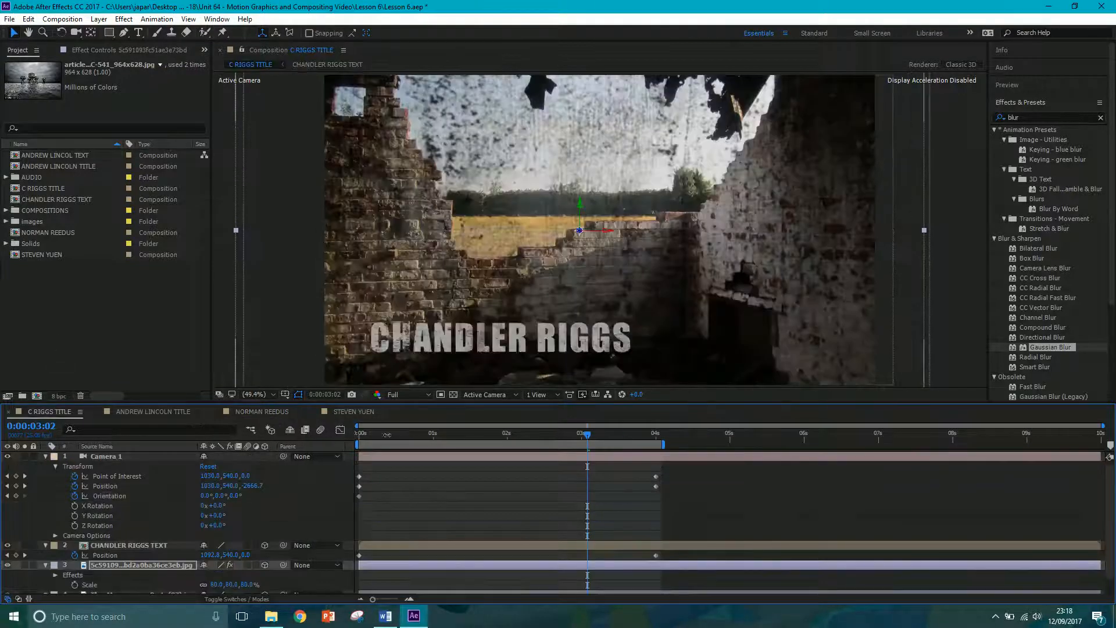
left_click_drag(387, 435, 442, 434)
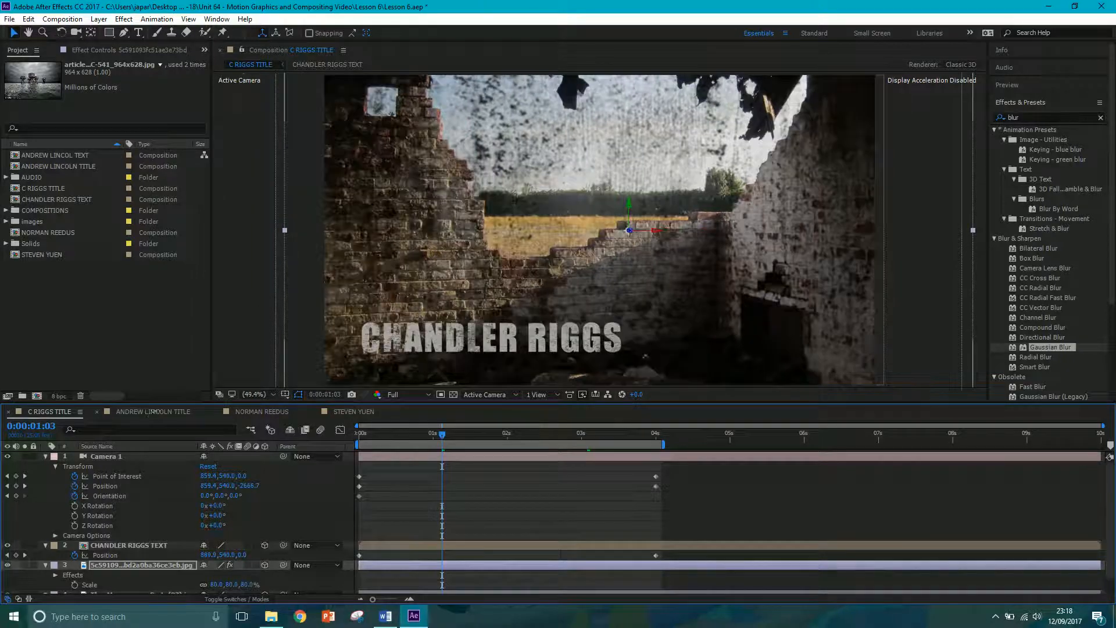
left_click(155, 411)
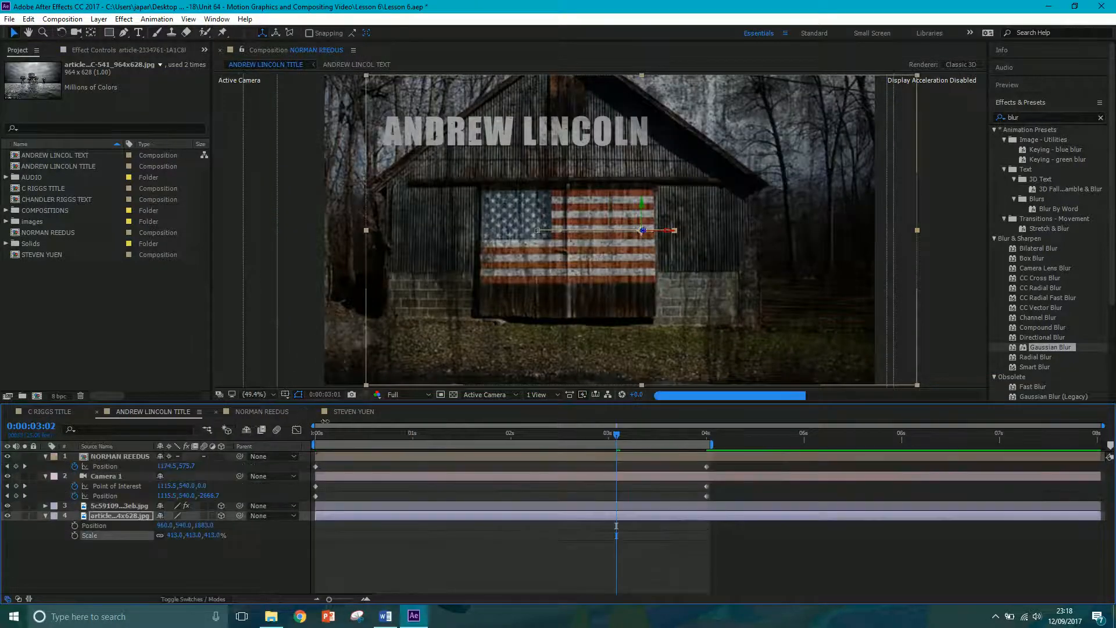
left_click(262, 411)
left_click_drag(617, 434, 357, 411)
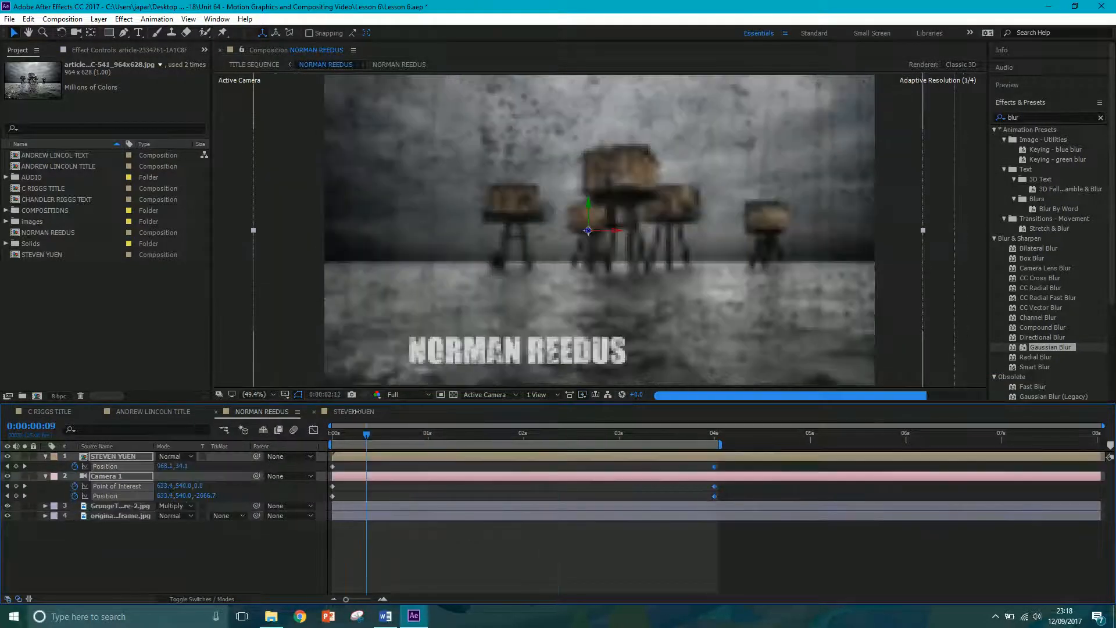
left_click(354, 411)
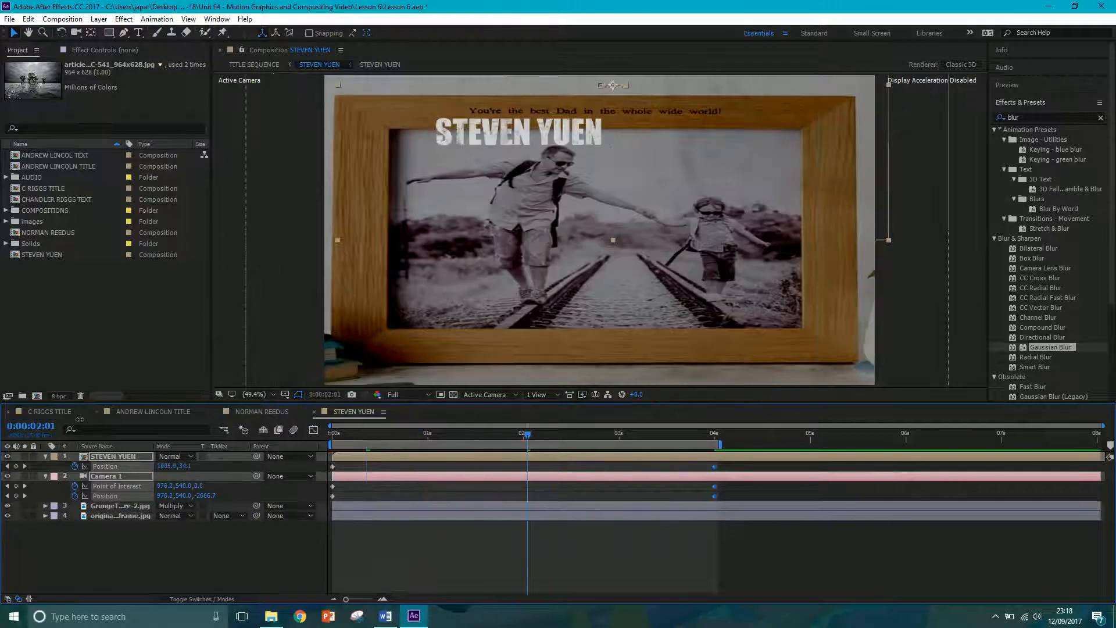
- End the C RIGGS TITLE work area at 0:00:04:00, trim the composition to it, and preview
left_click(49, 411)
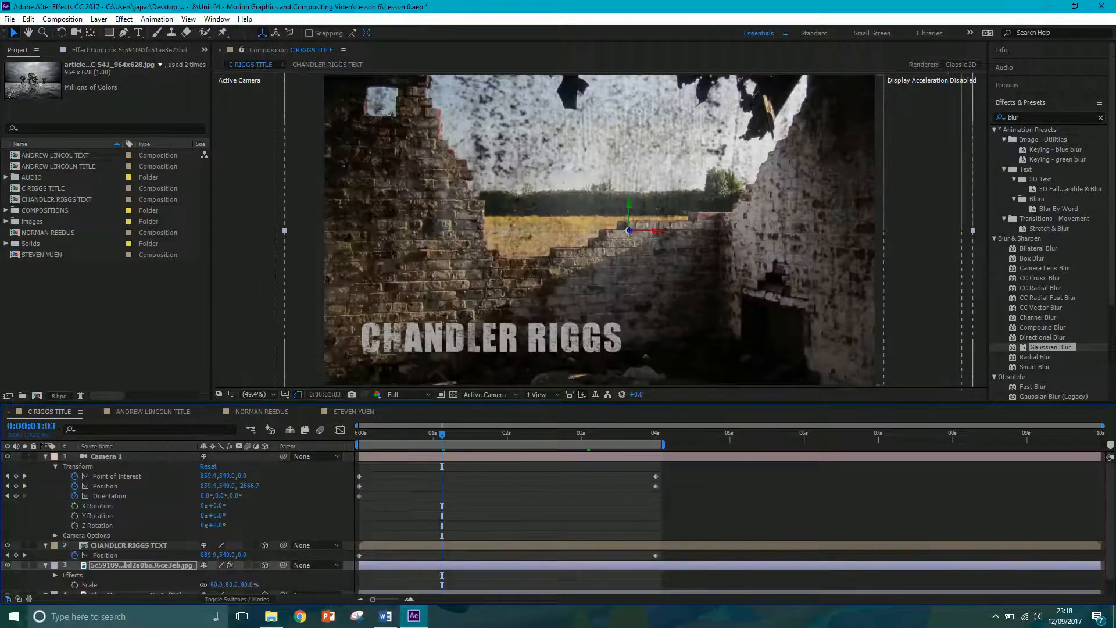
left_click_drag(380, 435, 656, 441)
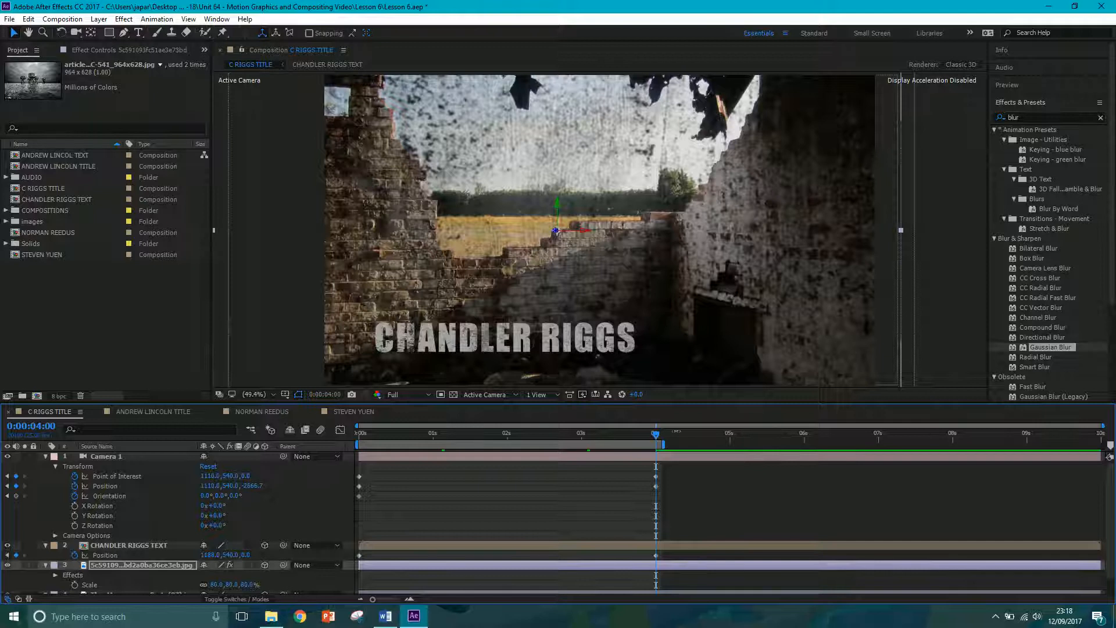
mouse_move(662, 445)
left_mouse_down()
mouse_move(814, 445)
mouse_move(662, 447)
left_mouse_up()
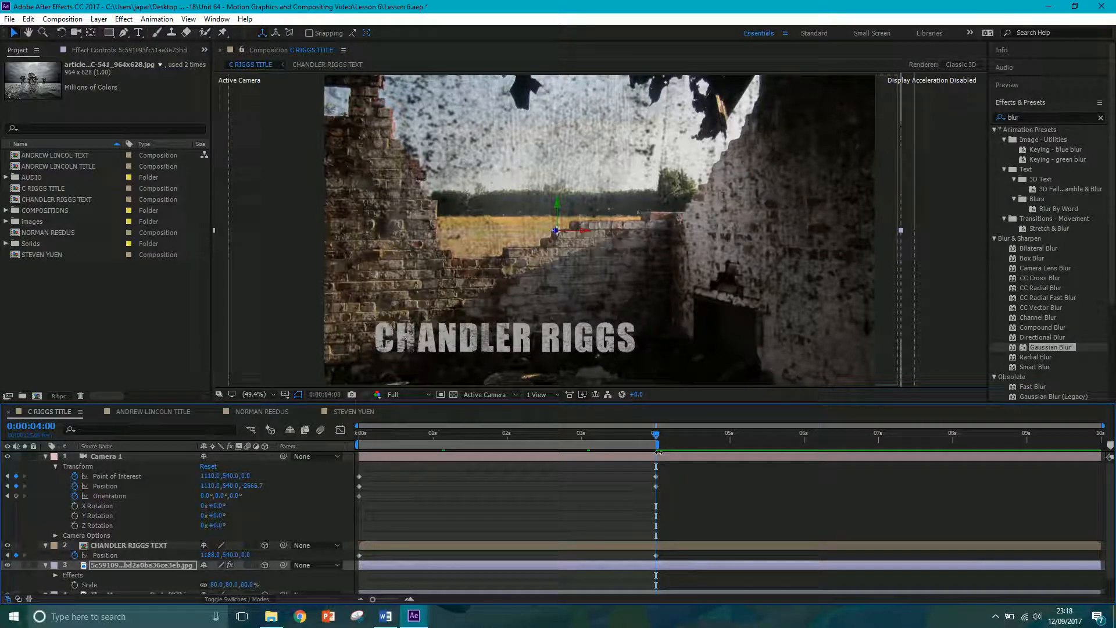
right_click(645, 443)
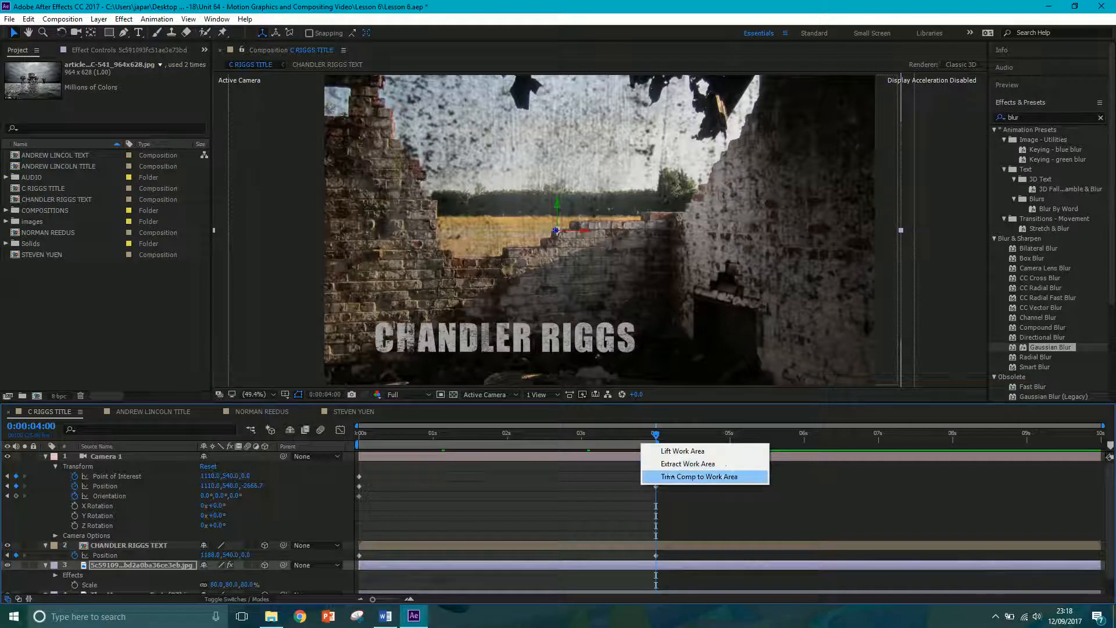
left_click(668, 476)
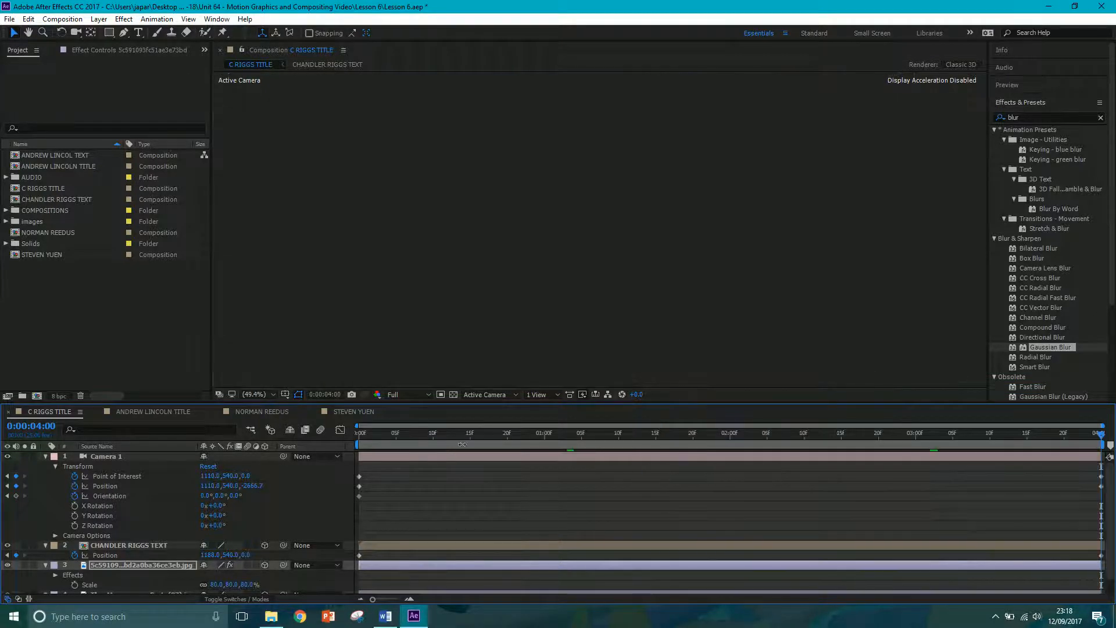
key("space")
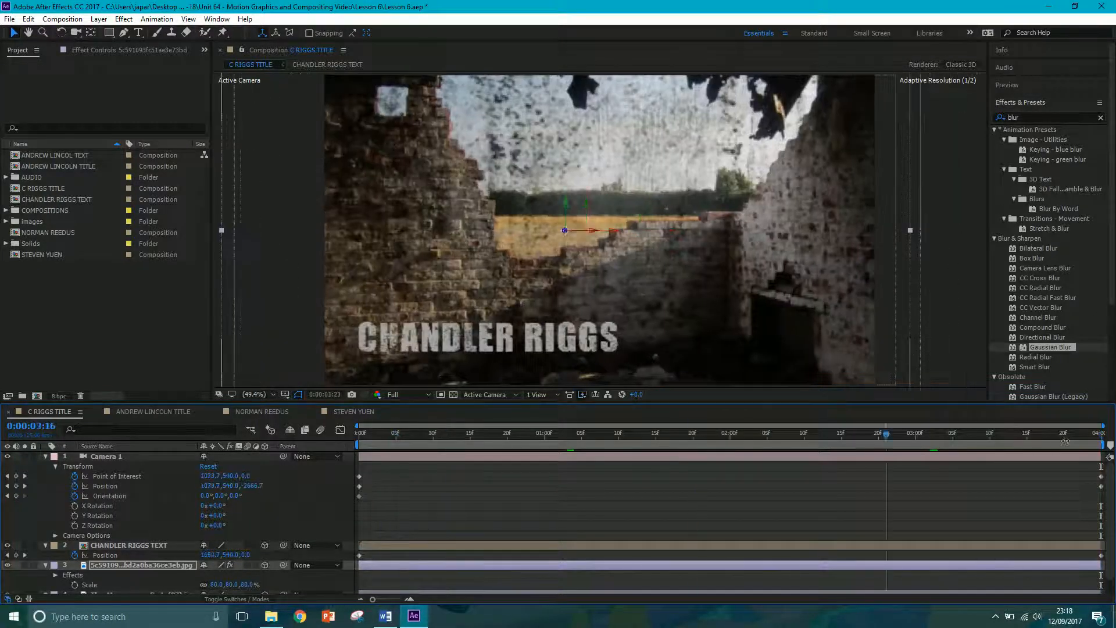
- End the ANDREW LINCOLN TITLE work area at the four-second mark and trim the composition to it
left_click(167, 411)
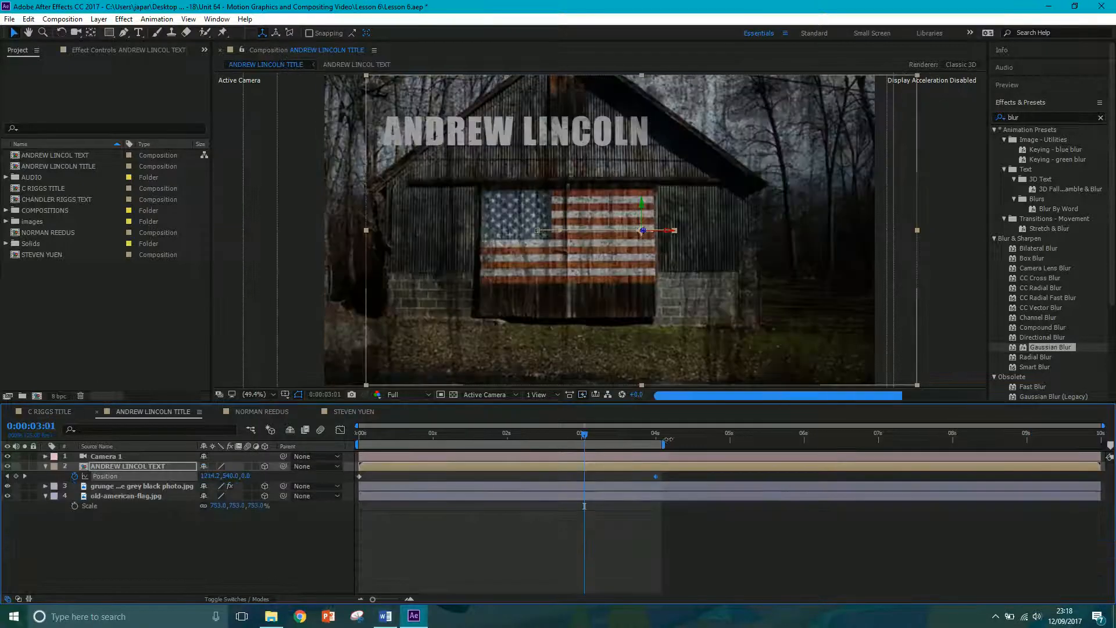
left_click_drag(665, 443, 659, 444)
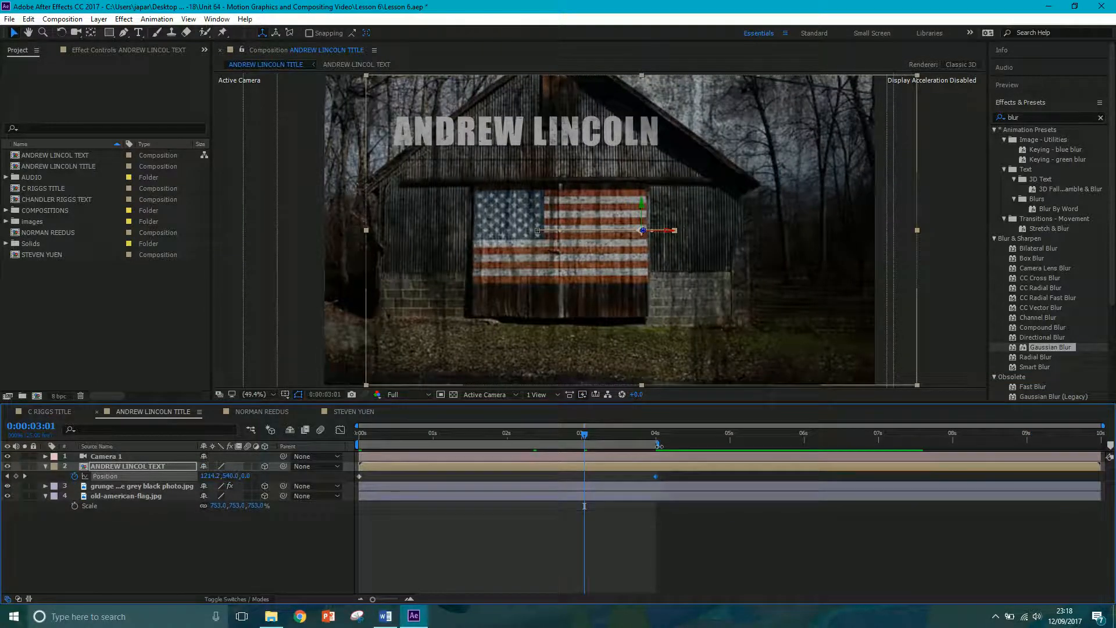
right_click(635, 445)
left_click(671, 476)
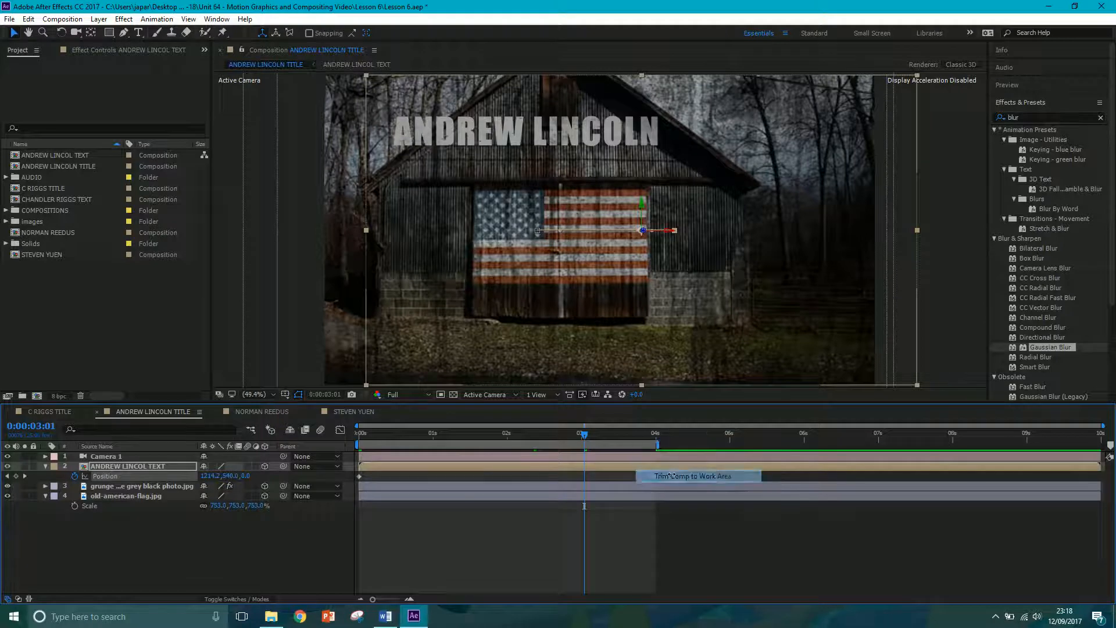
- Preview ANDREW LINCOLN TITLE and trim the NORMAN REEDUS composition to its four-second work area
key("space")
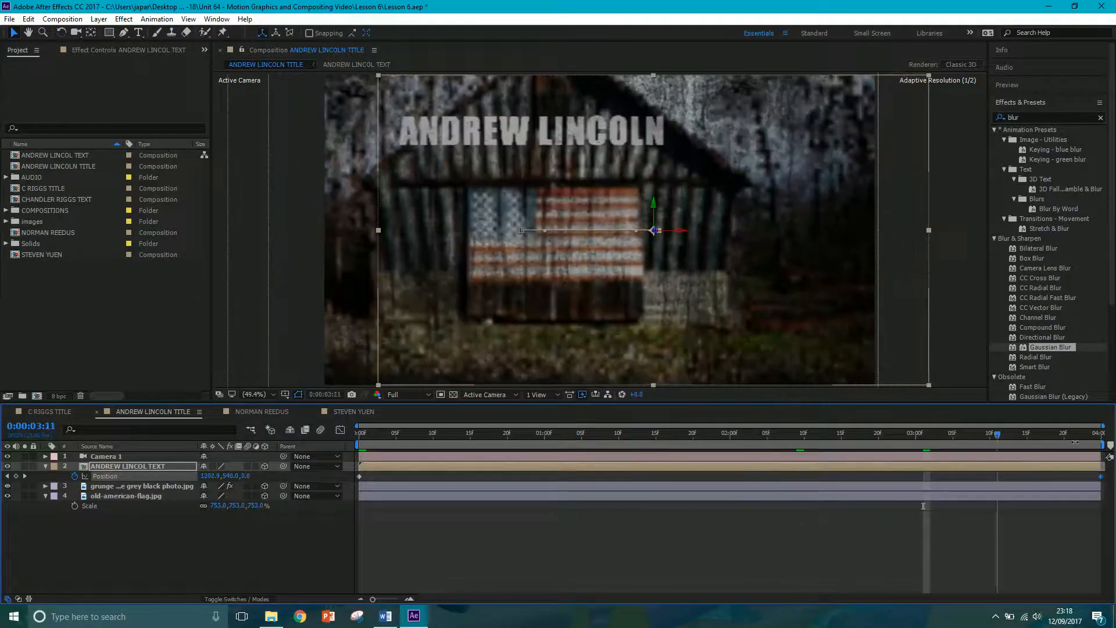
left_click(262, 411)
right_click(698, 442)
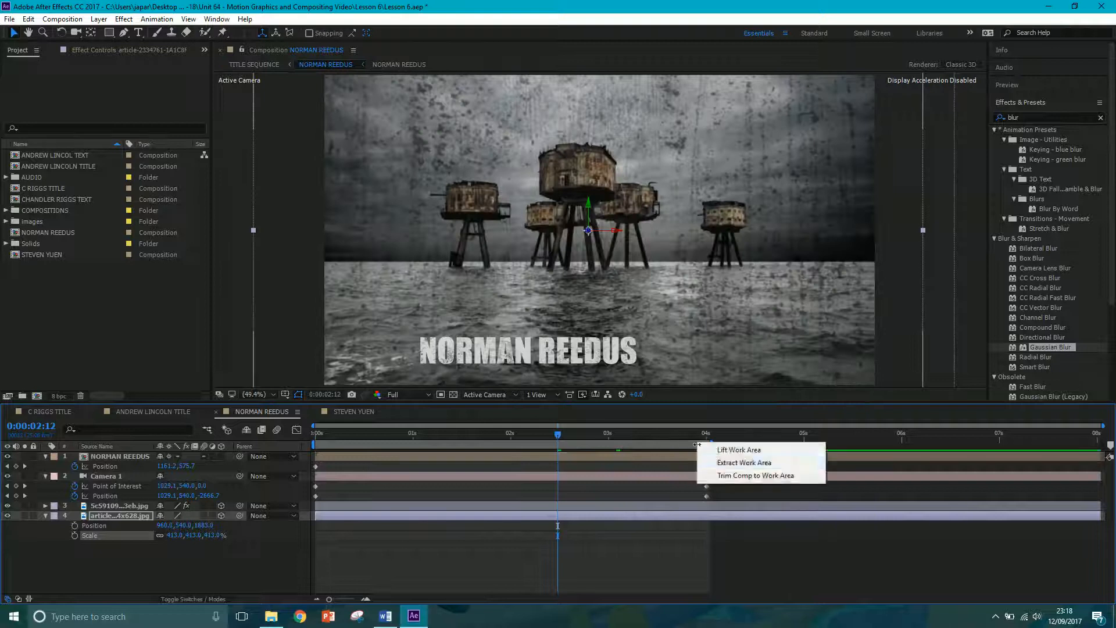
left_click(750, 478)
- End the STEVEN YUEN work area at the four-second mark, trim the composition to it, and check the other trimmed titles
left_click(351, 411)
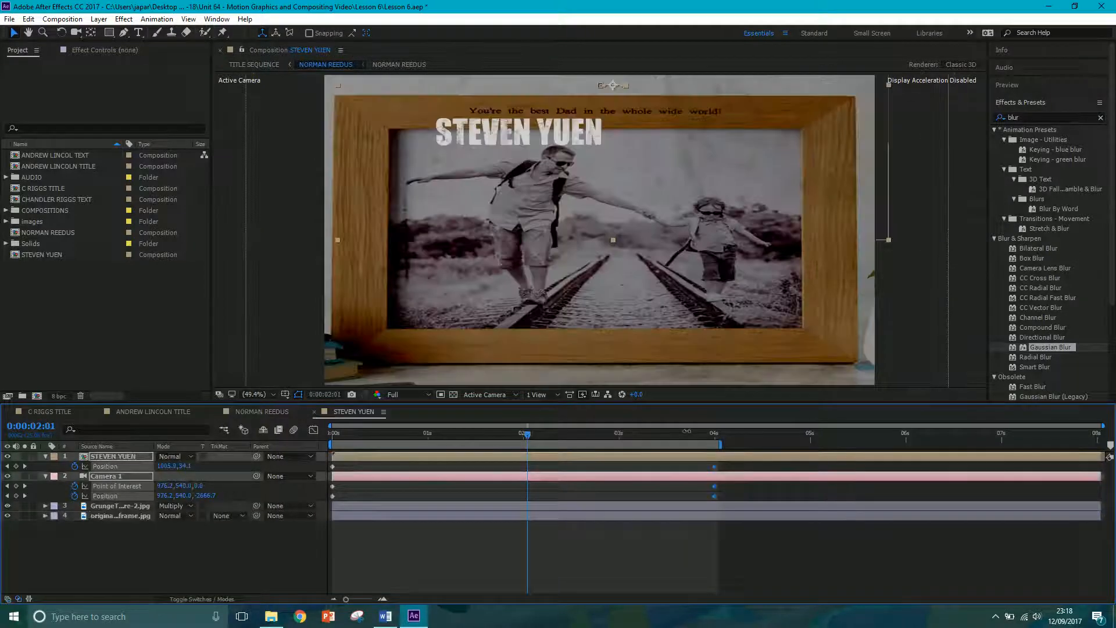
left_click_drag(712, 447, 715, 447)
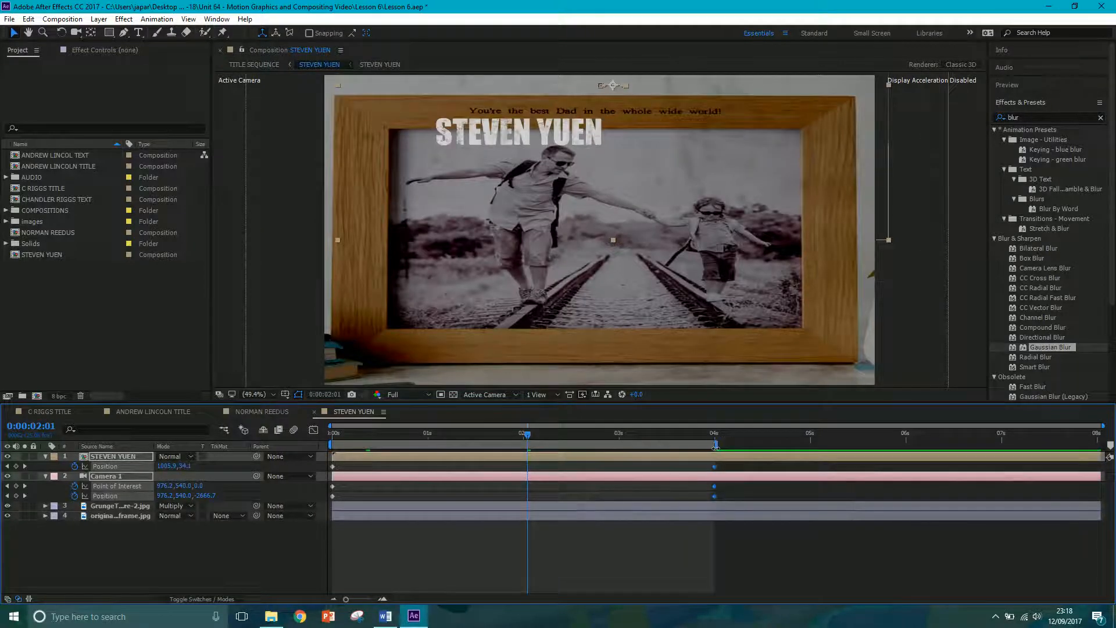
right_click(695, 445)
left_click(733, 478)
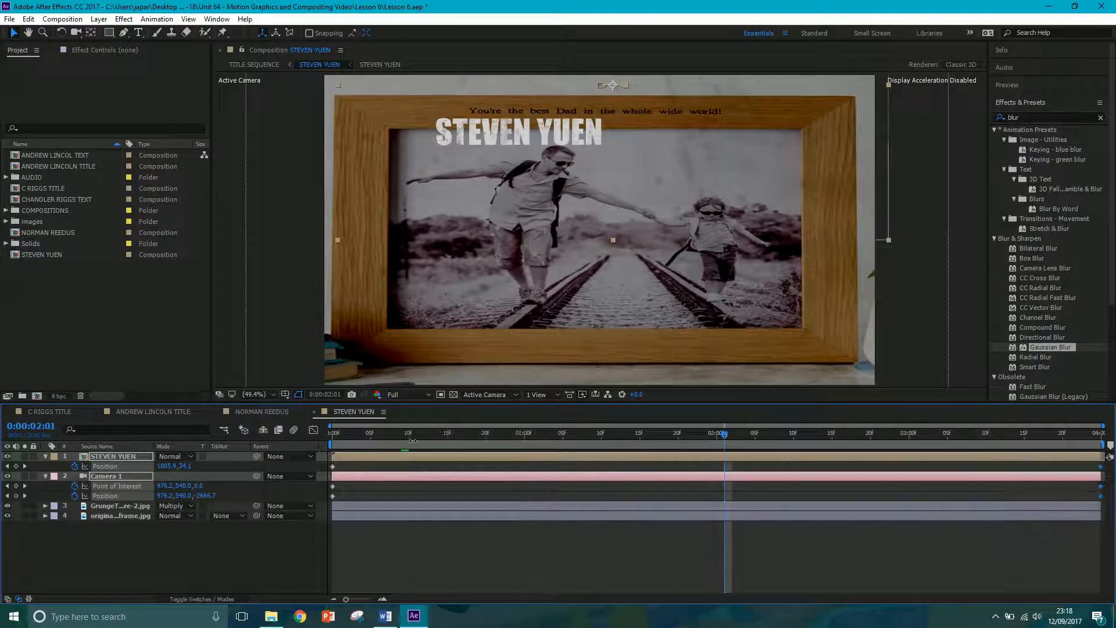
left_click(262, 412)
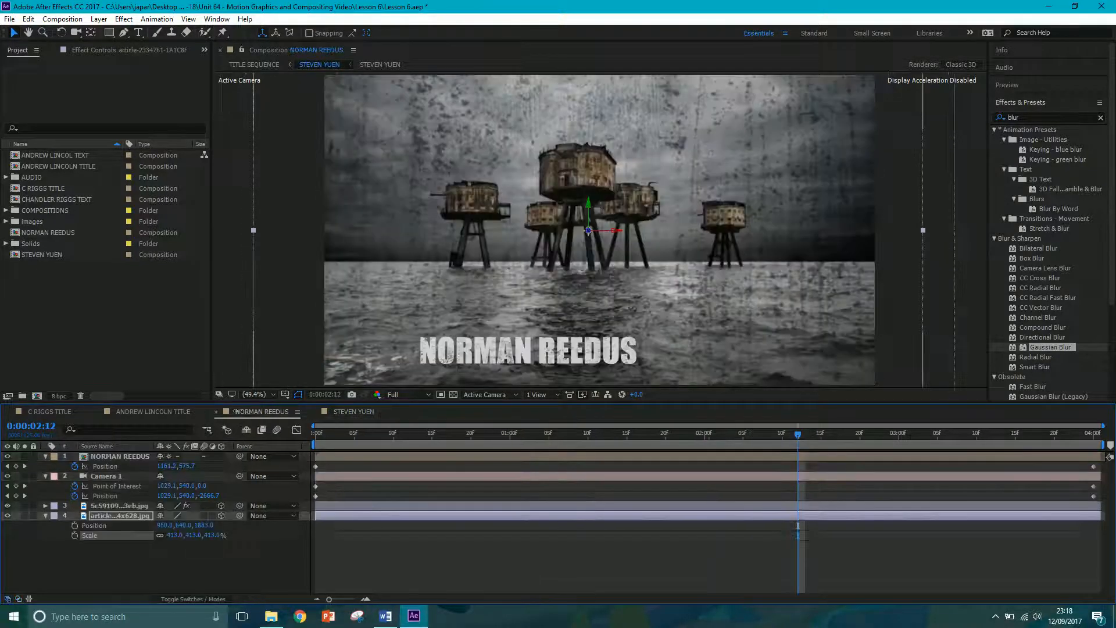
left_click(153, 412)
- Create a new composition named FINAL TITLE SEQUENCE with a duration of 0:00:22:00
left_click(95, 324)
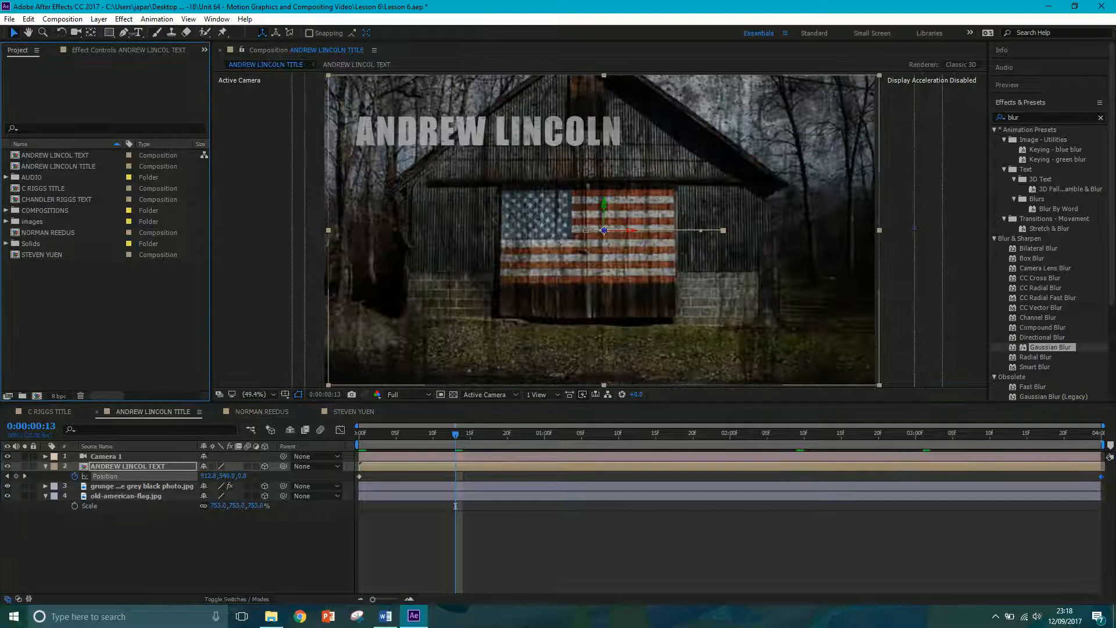
left_click(62, 19)
left_click(65, 33)
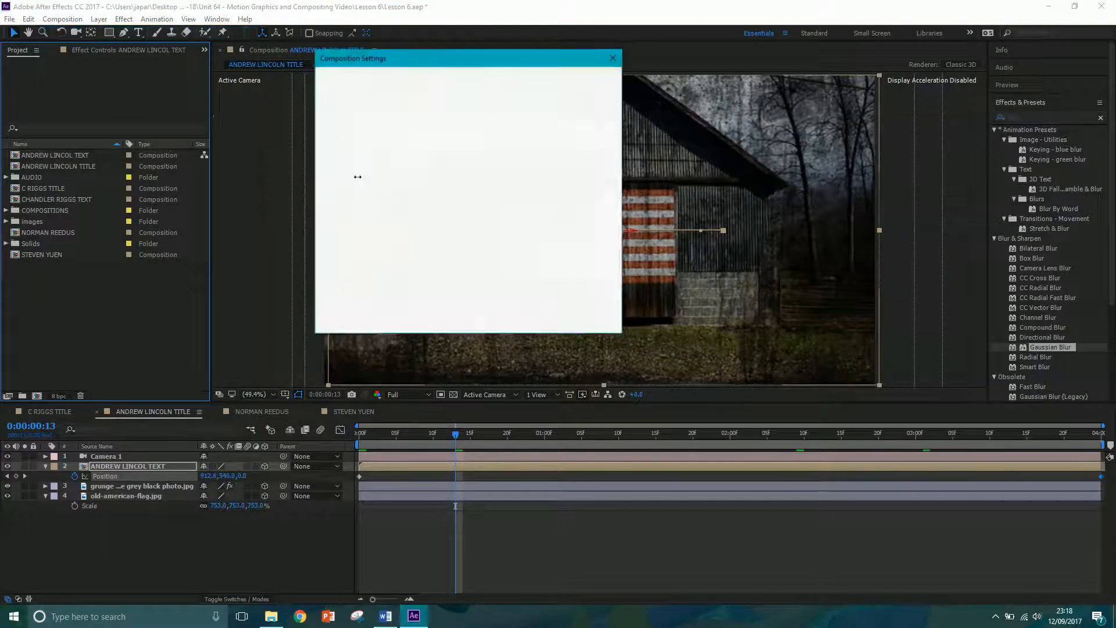
type("FINAL TITLE SEQUENCE")
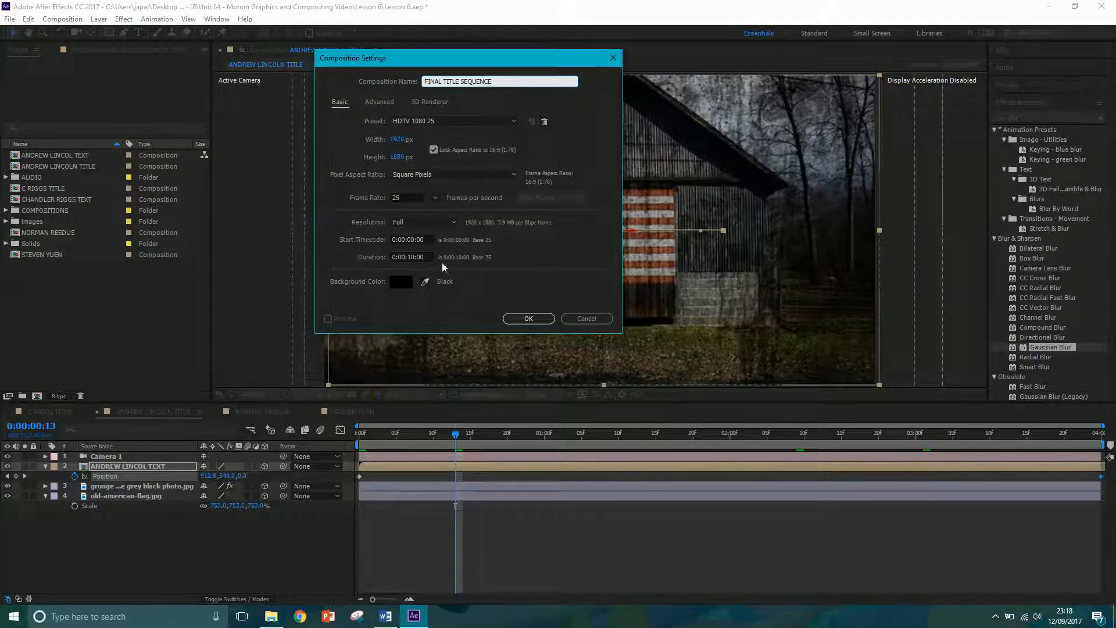
left_click(418, 259)
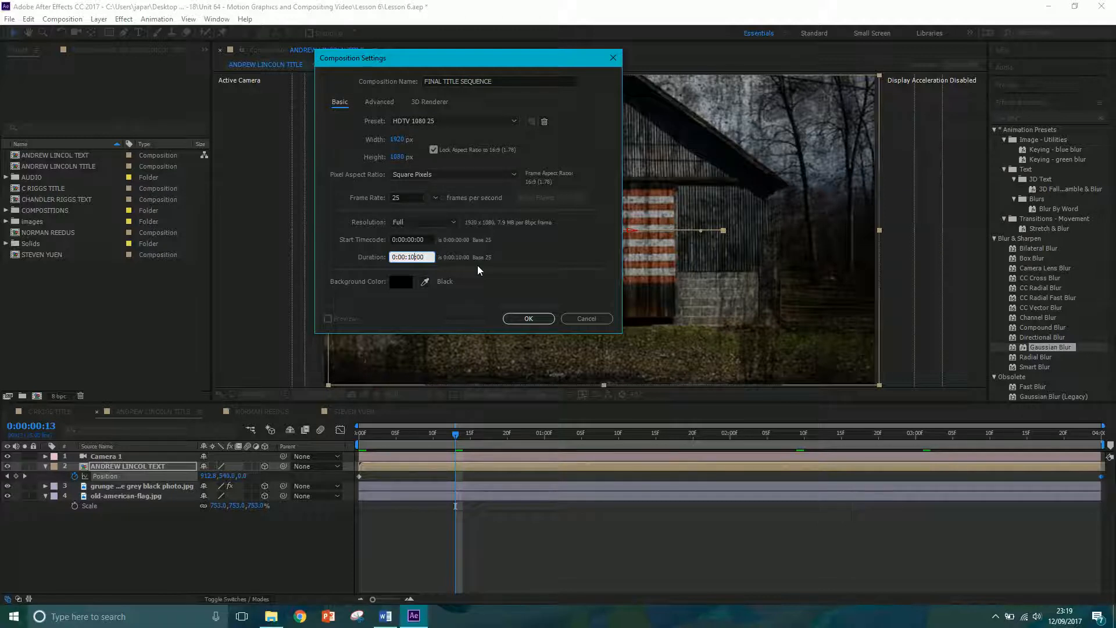
type("22")
left_click(526, 318)
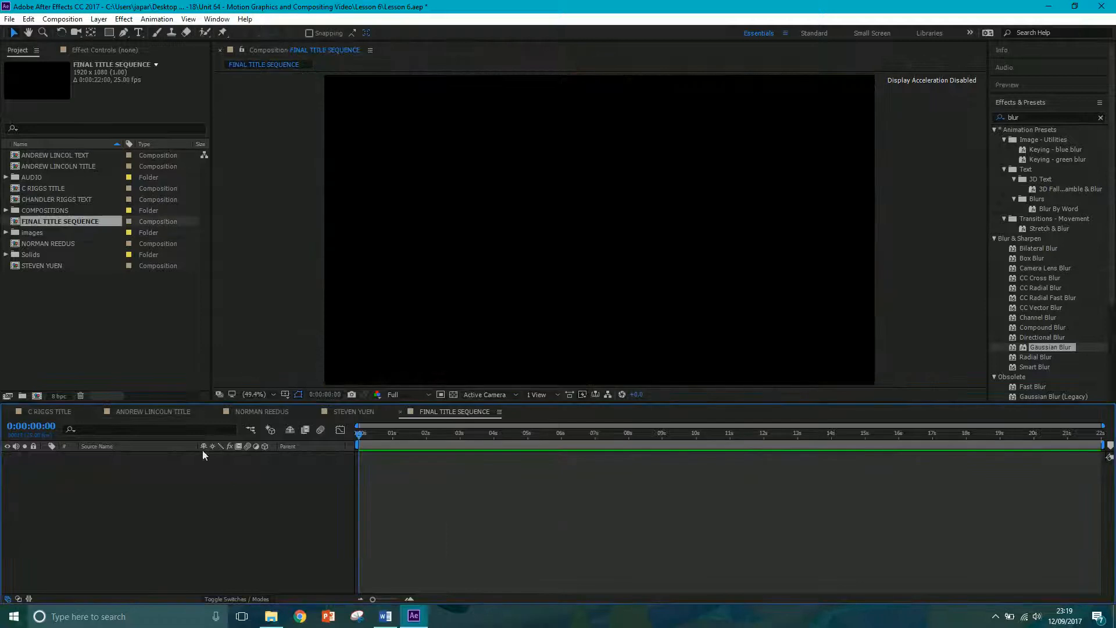
- Add the ANDREW LINCOLN TITLE, NORMAN REEDUS, STEVEN YUEN and C RIGGS TITLE compositions together as layers in FINAL TITLE SEQUENCE
left_click(56, 166)
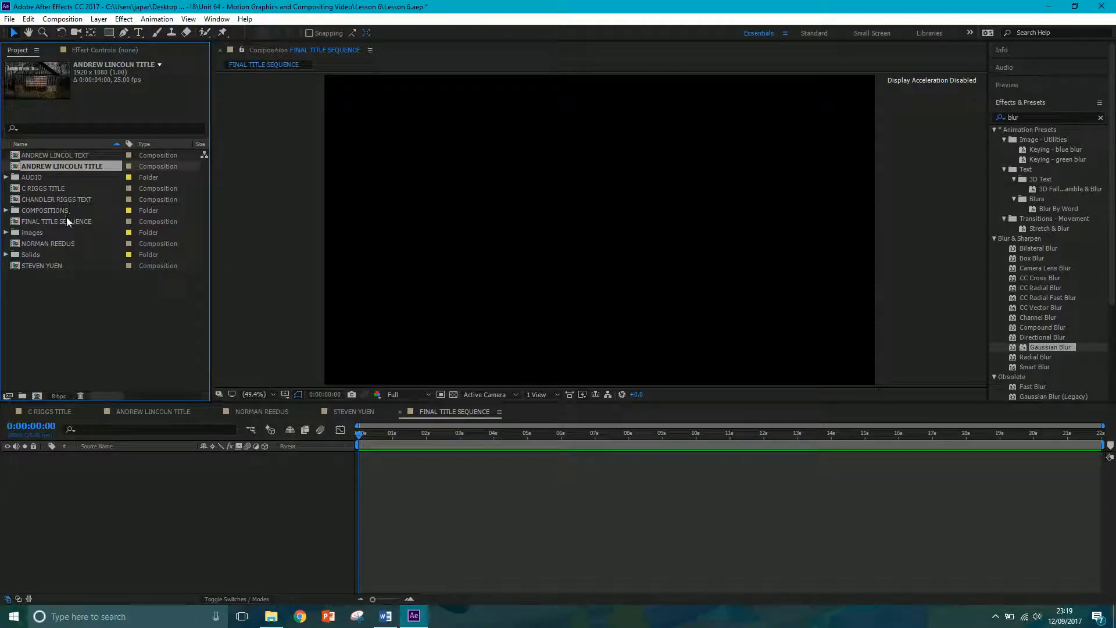
left_click(51, 243, "ctrl")
left_click(48, 263, "ctrl")
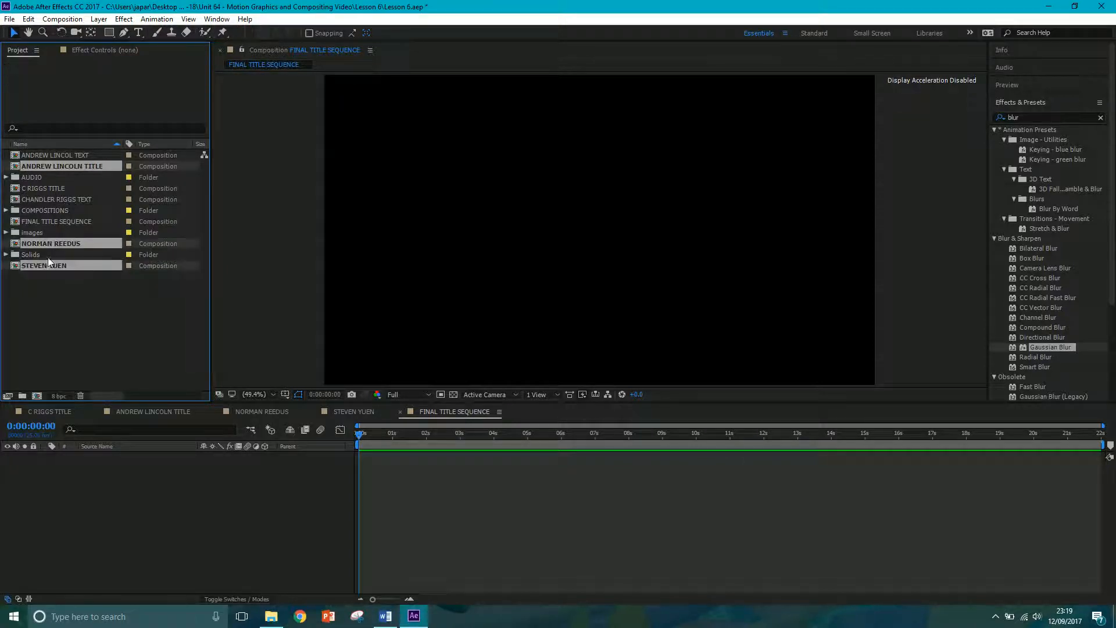
left_click(50, 189, "ctrl")
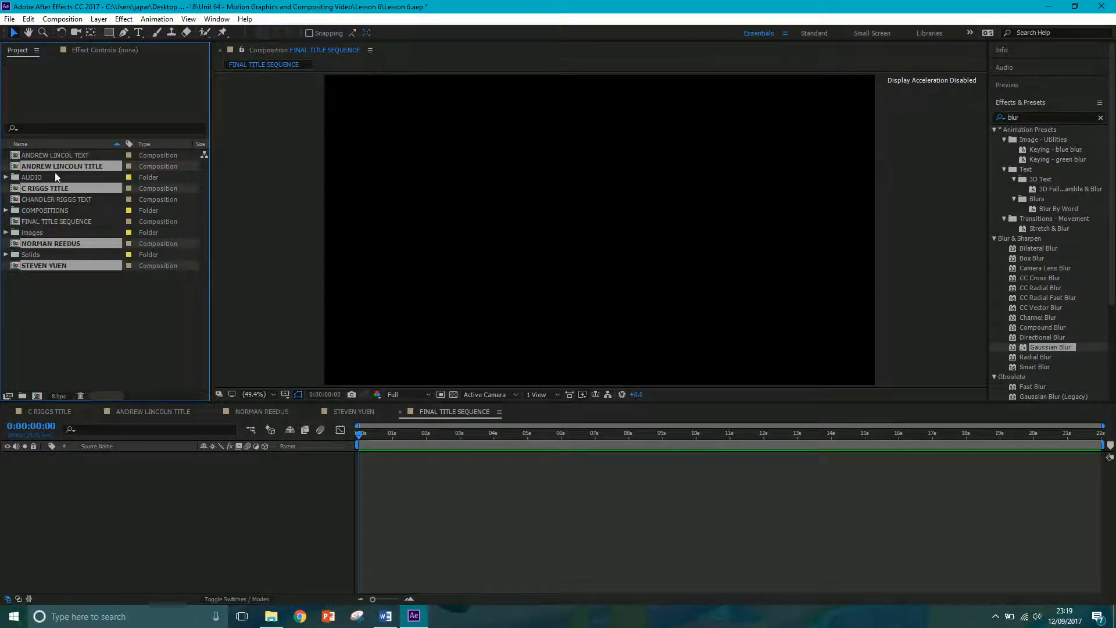
left_click_drag(55, 188, 75, 473)
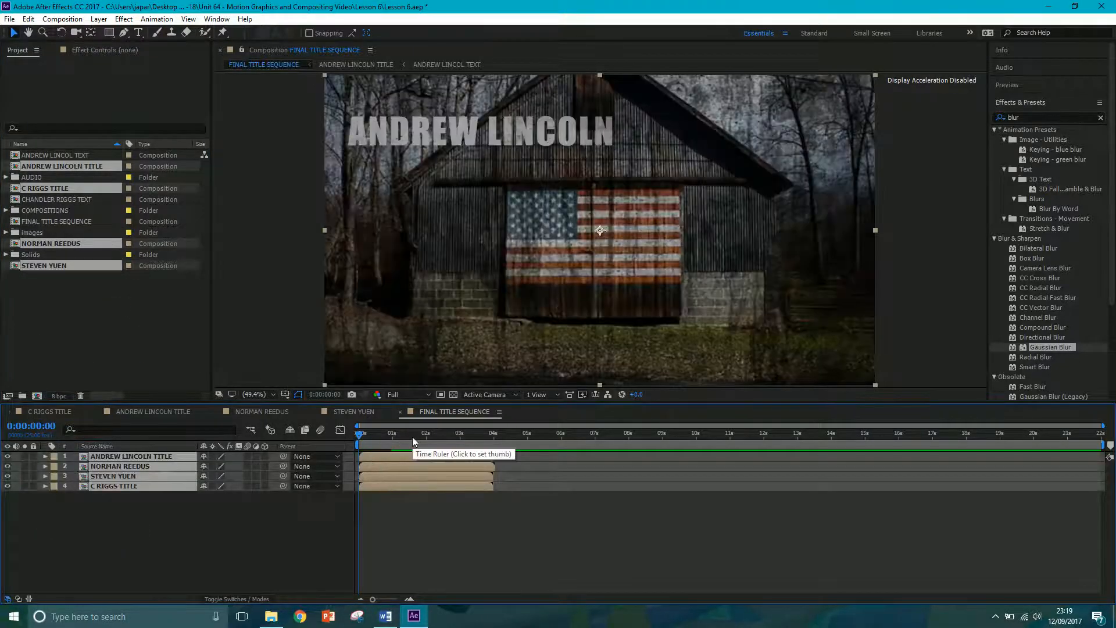
left_click(281, 532)
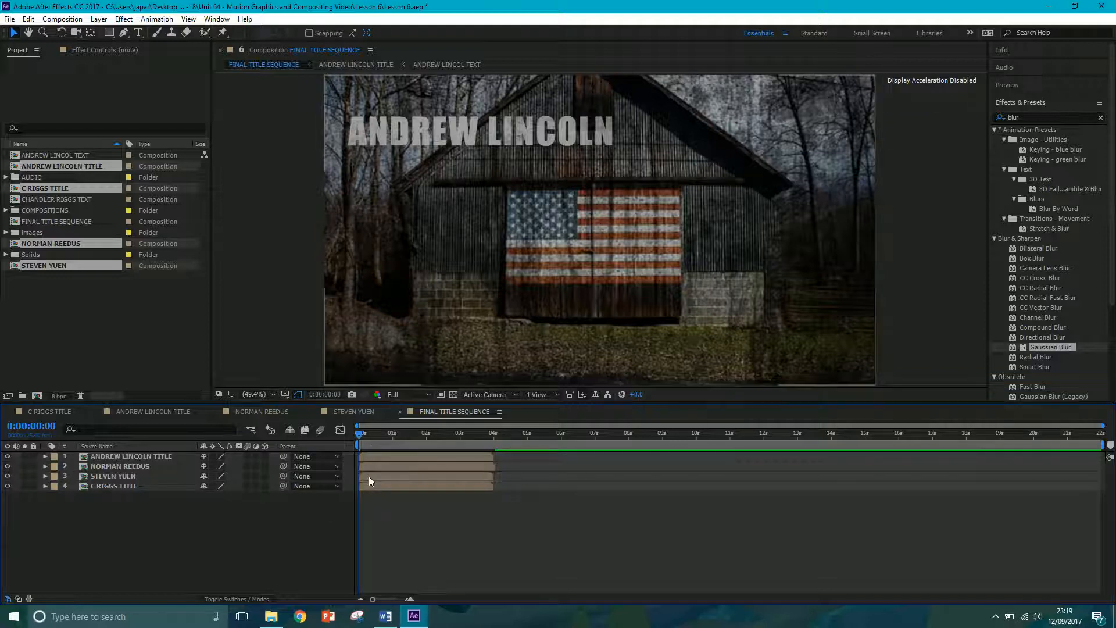
- Try shifting the NORMAN REEDUS layer along the timeline by hand, and undo the move
left_click_drag(229, 520, 115, 472)
left_click(195, 532)
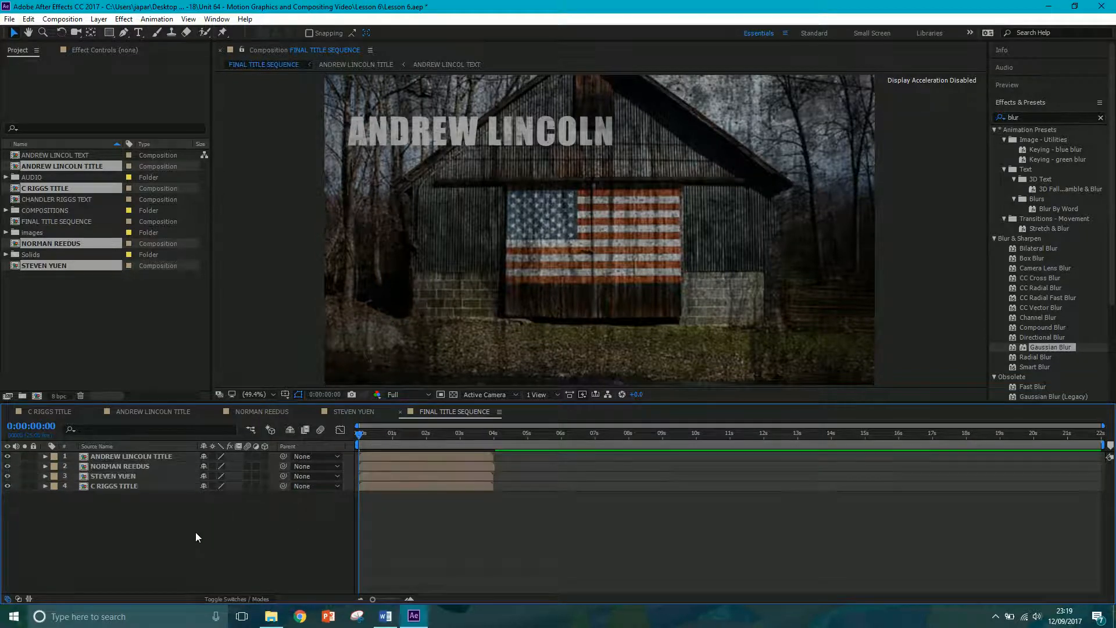
left_click(385, 468)
left_click_drag(385, 467, 563, 489)
key("ctrl+z")
key("ctrl+z")
- Sequence the four title layers end to end without overlap and scrub through the resulting order
left_click_drag(149, 533, 110, 455)
right_click(112, 457)
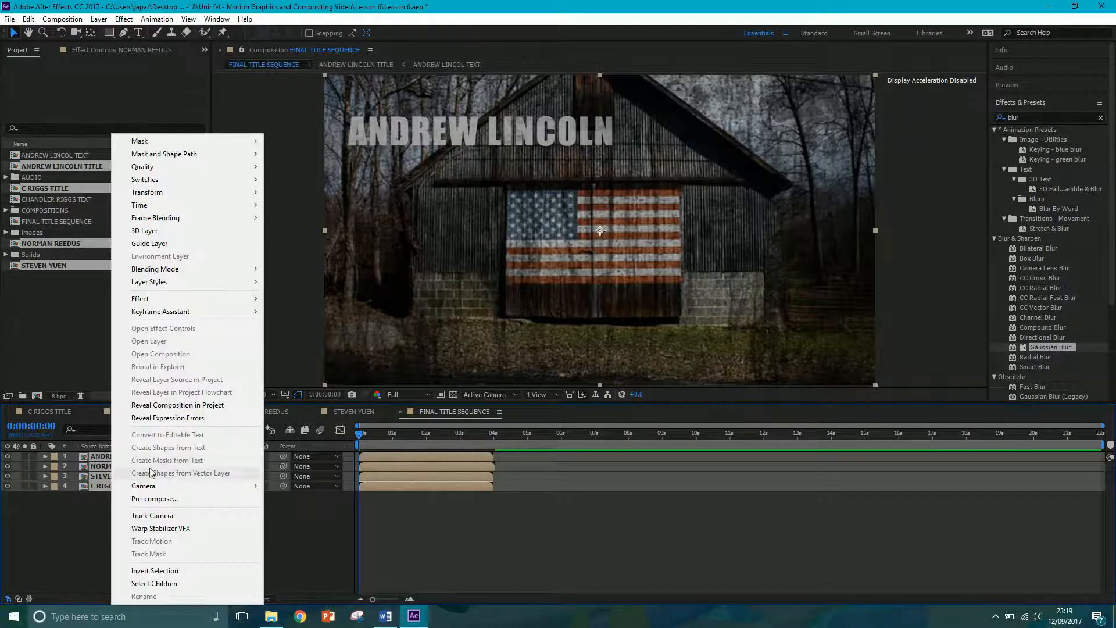
mouse_move(231, 316)
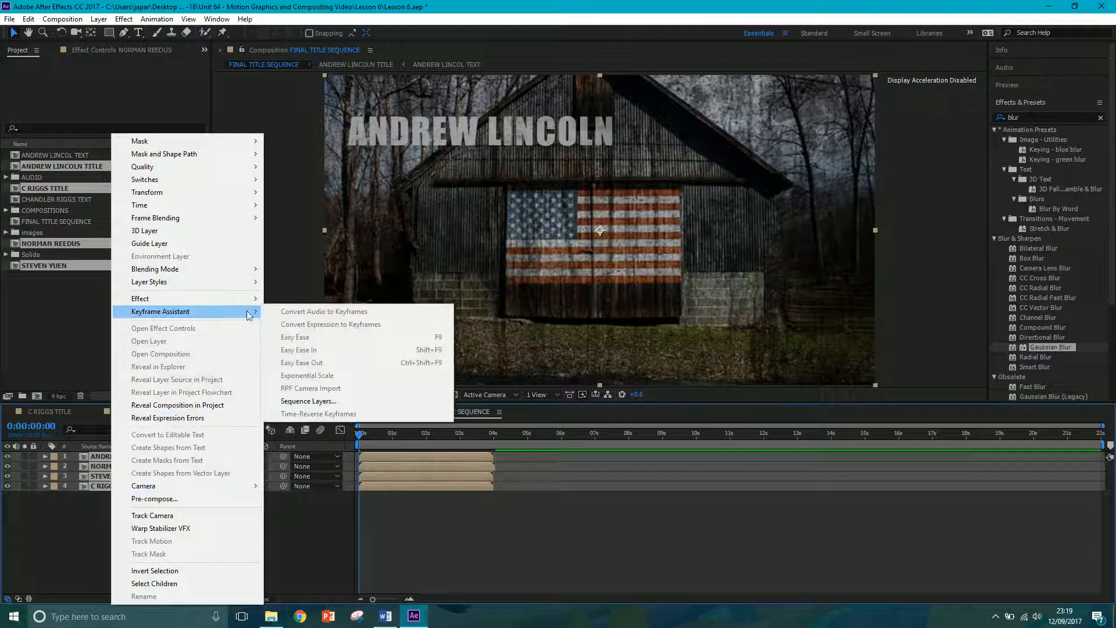
left_click(348, 411)
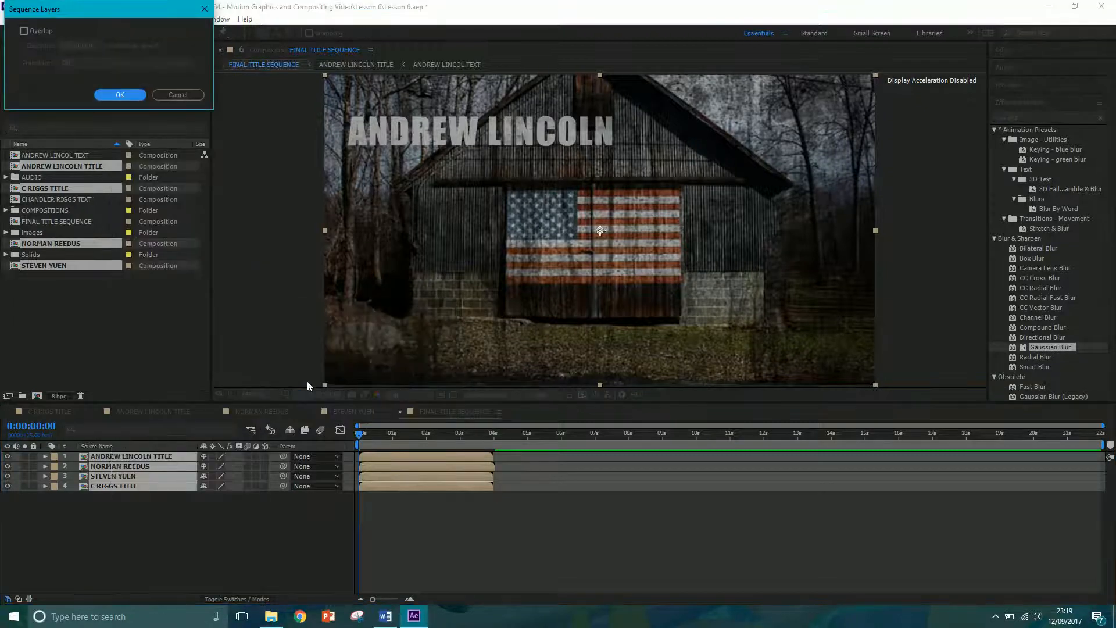
left_click(114, 95)
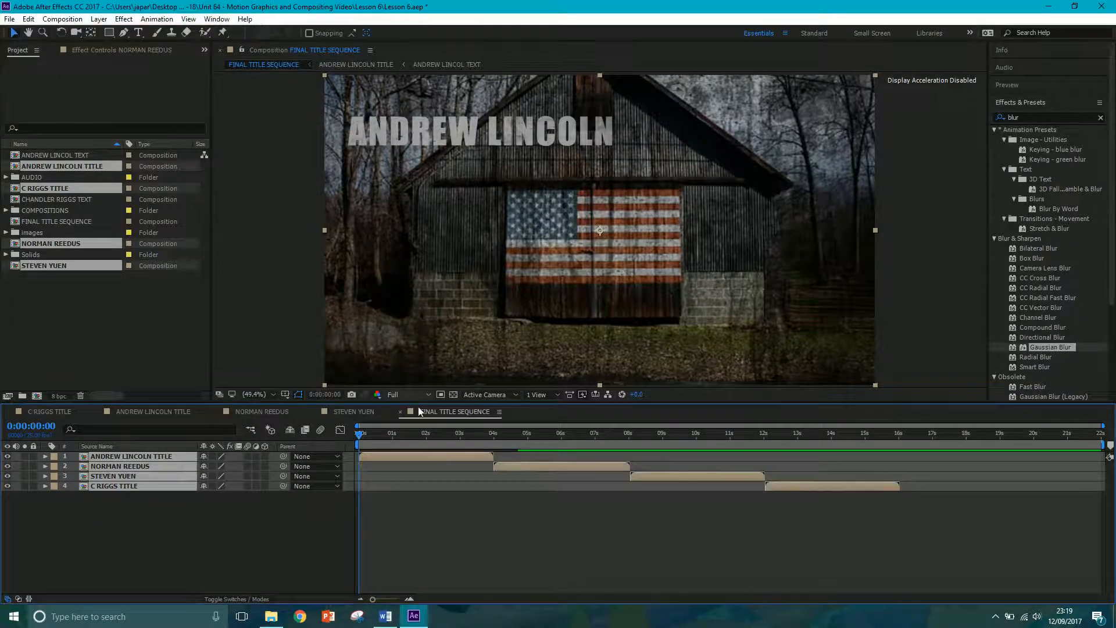
left_click(384, 437)
left_click_drag(399, 437, 807, 459)
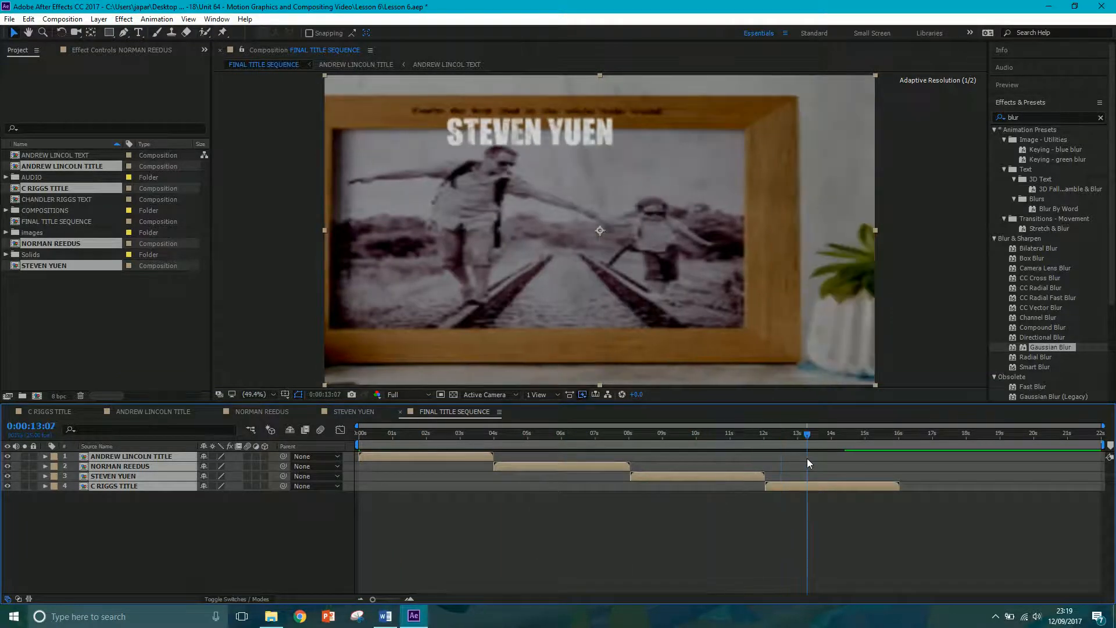
- At 0:00:16:01, add the coloured grunge texture image beneath the title layers and scale it to 213%
left_click_drag(897, 447, 902, 449)
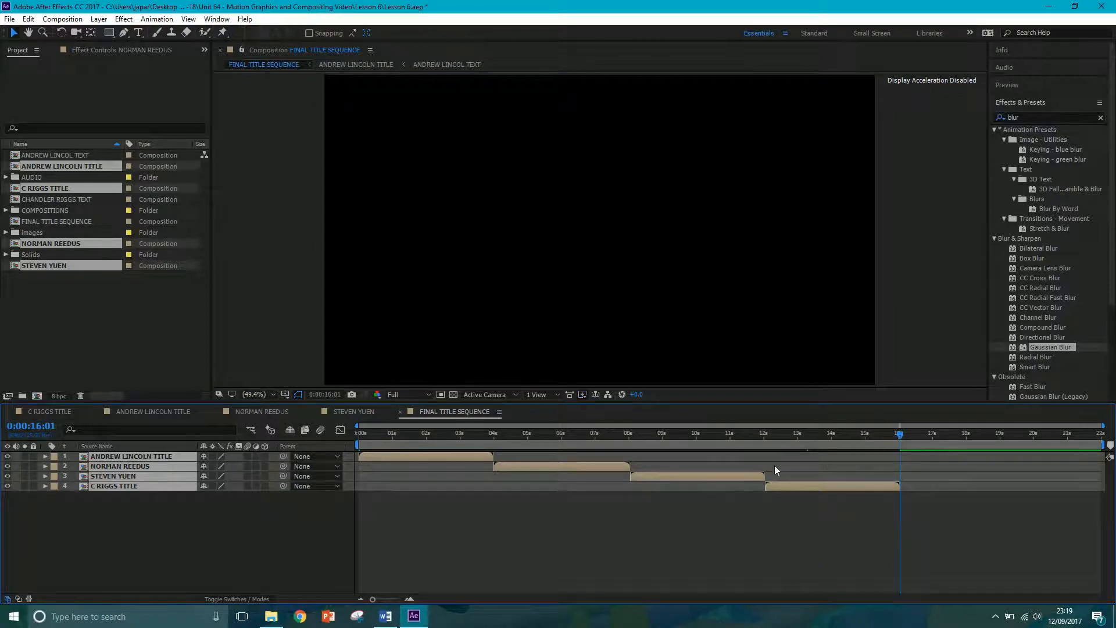
left_click(256, 521)
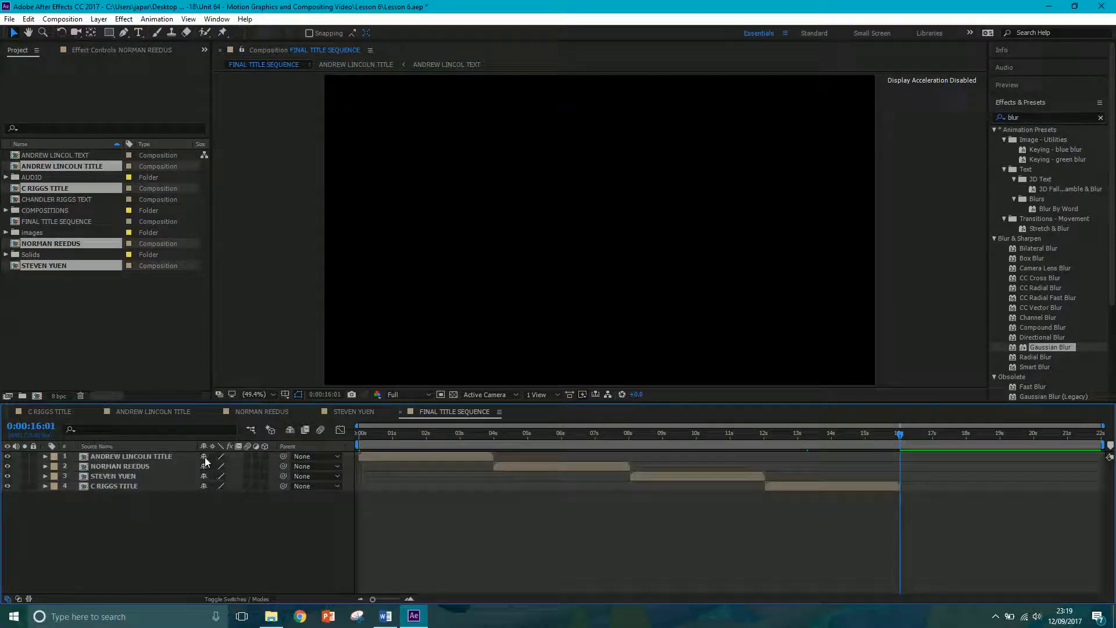
left_click_drag(895, 436, 901, 441)
left_click(36, 272)
left_click(6, 233)
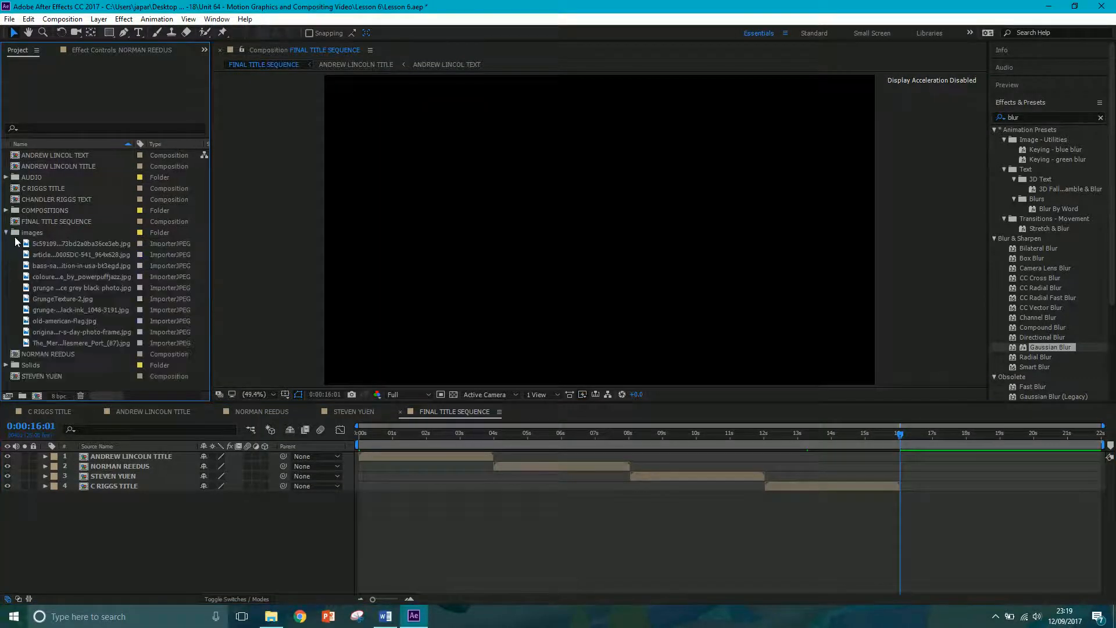
left_click(59, 288)
left_click(65, 275)
left_click_drag(65, 273, 117, 547)
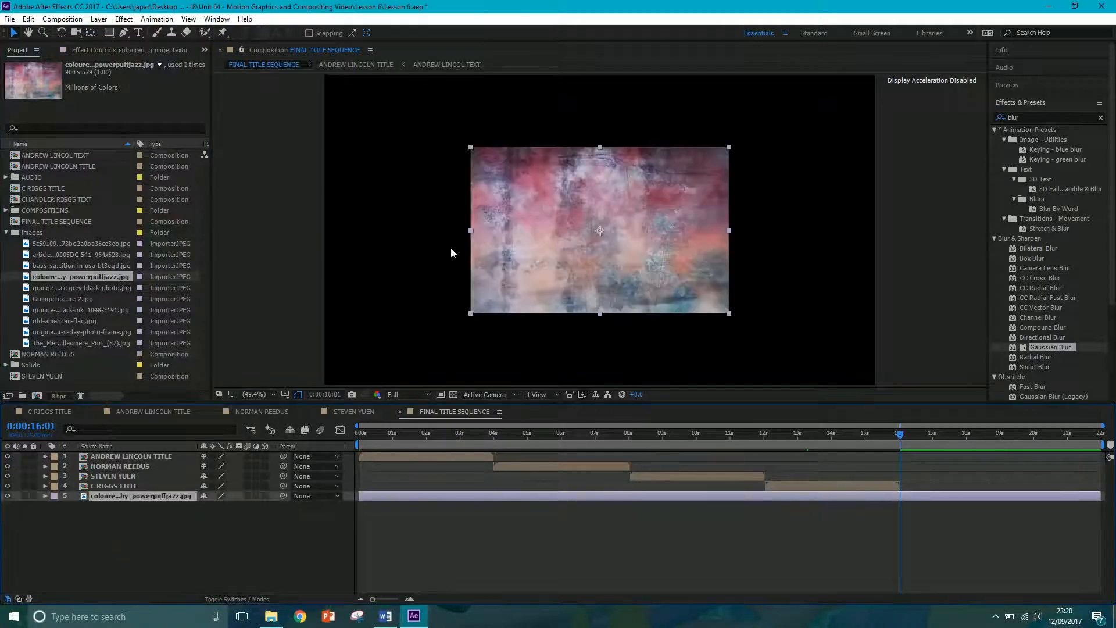
key("s")
left_click_drag(218, 506, 282, 505)
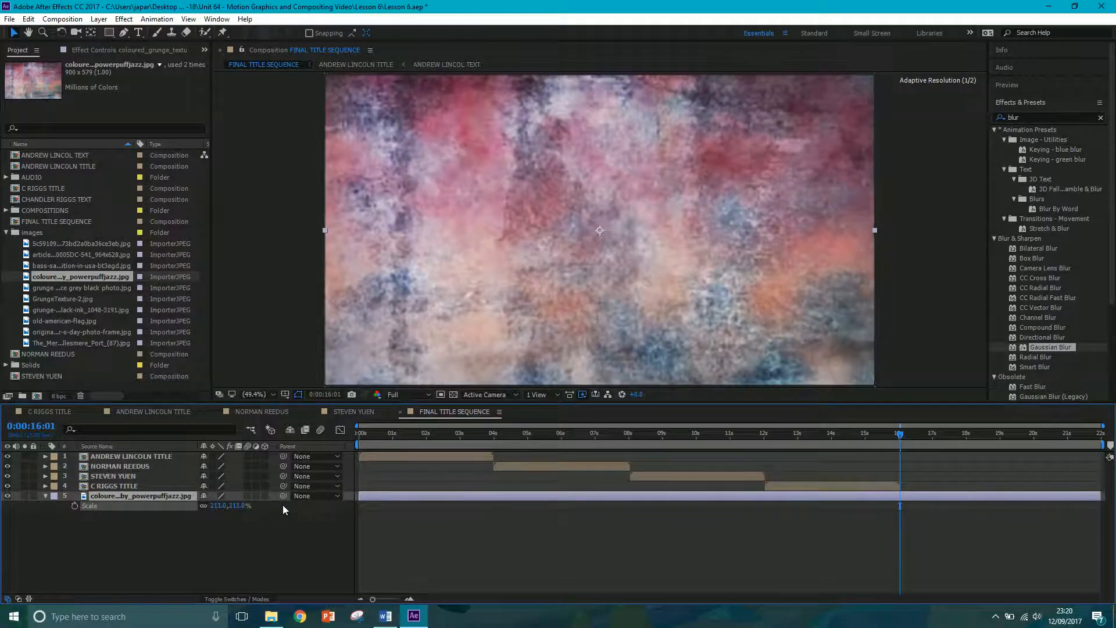
- Apply the Hue/Saturation effect to the coloured grunge texture layer and enable Colorize
left_click(1012, 118)
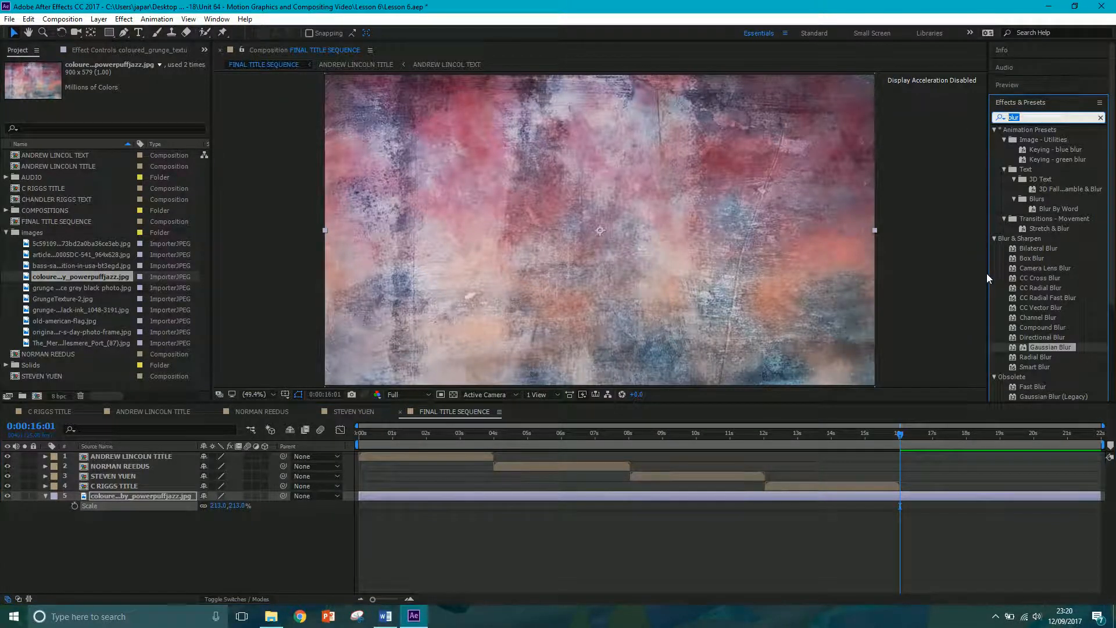
type("hue")
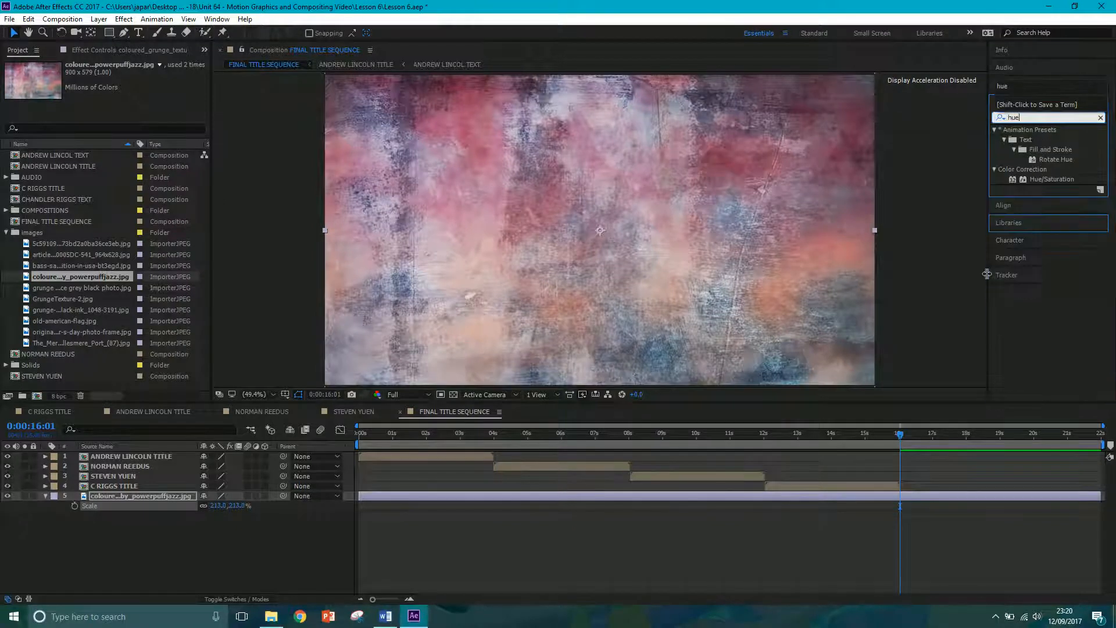
left_click_drag(1039, 180, 945, 498)
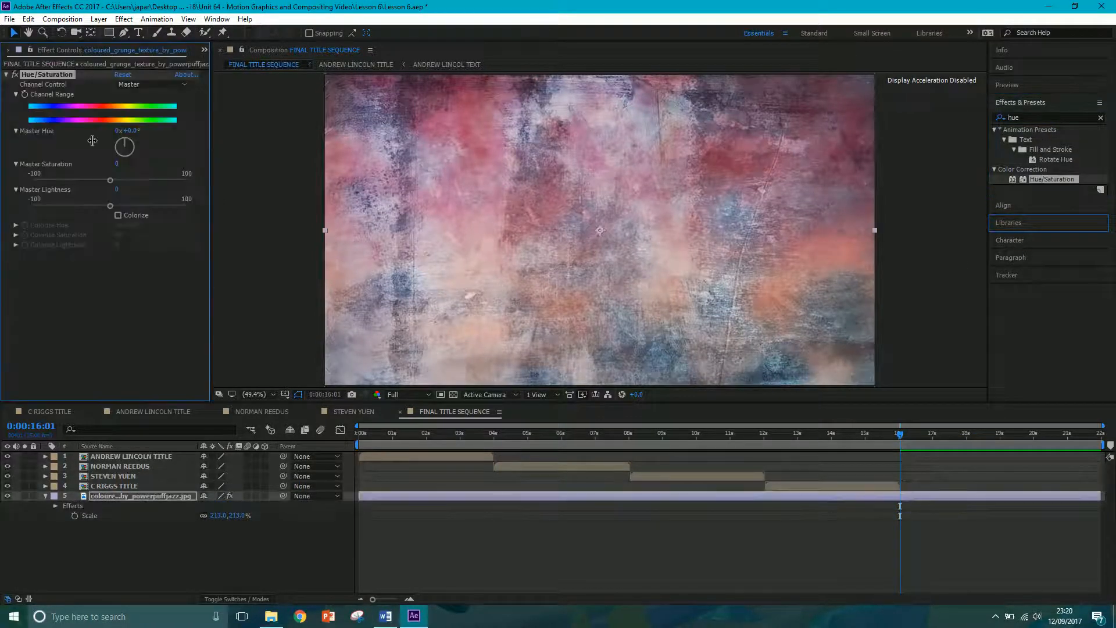
left_click(118, 215)
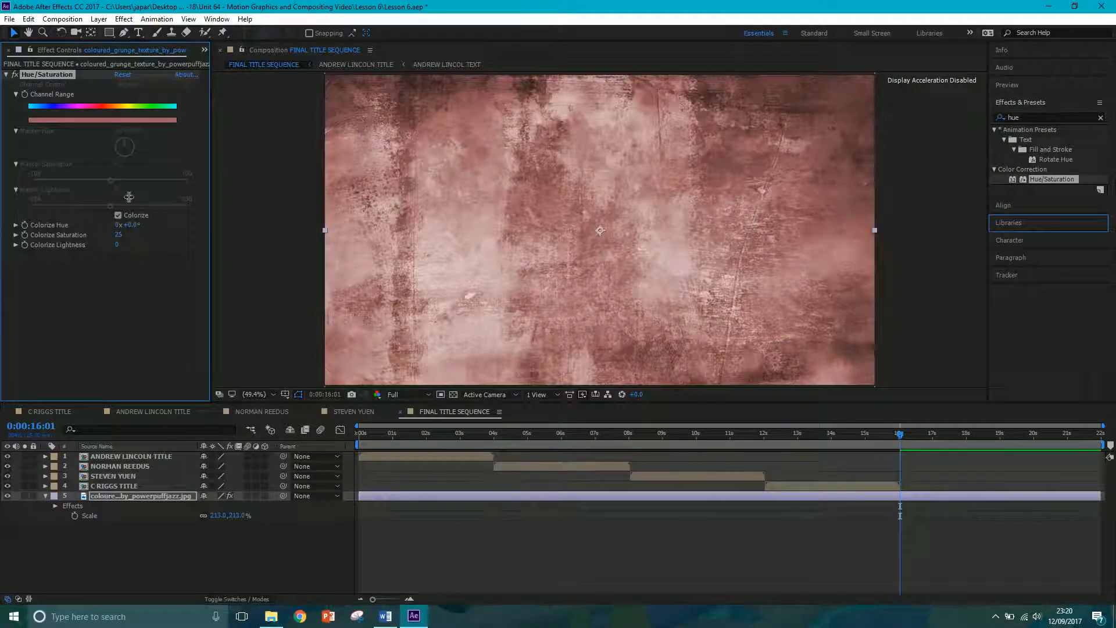
- Set the texture's Colorize Hue to 43°, Colorize Saturation to 12 and Colorize Lightness to -21
left_click_drag(132, 226, 152, 224)
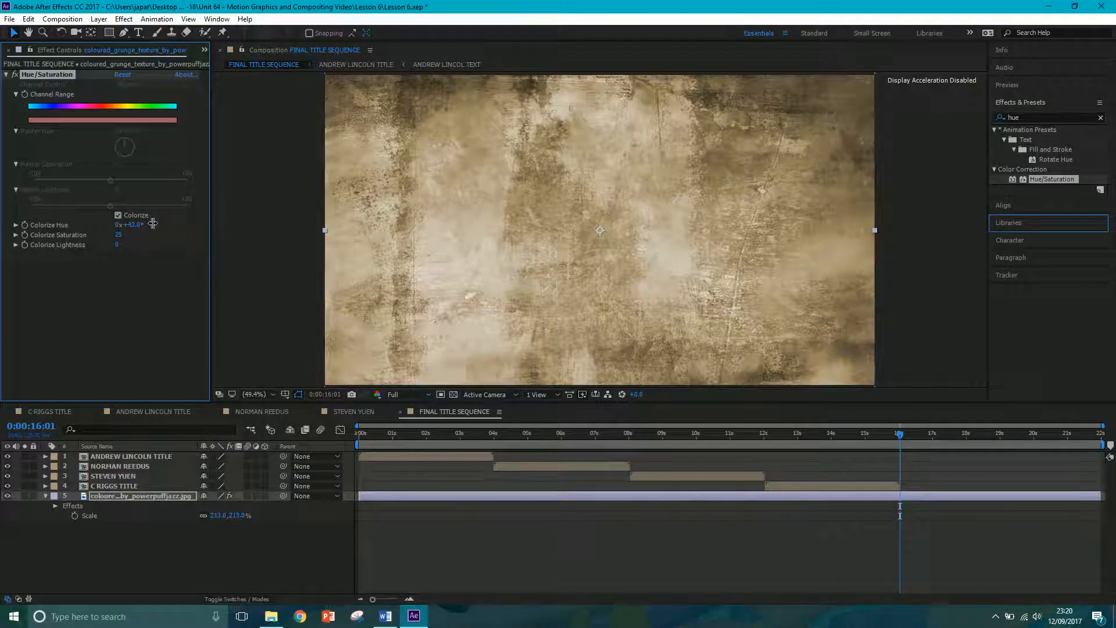
left_click_drag(156, 230, 121, 235)
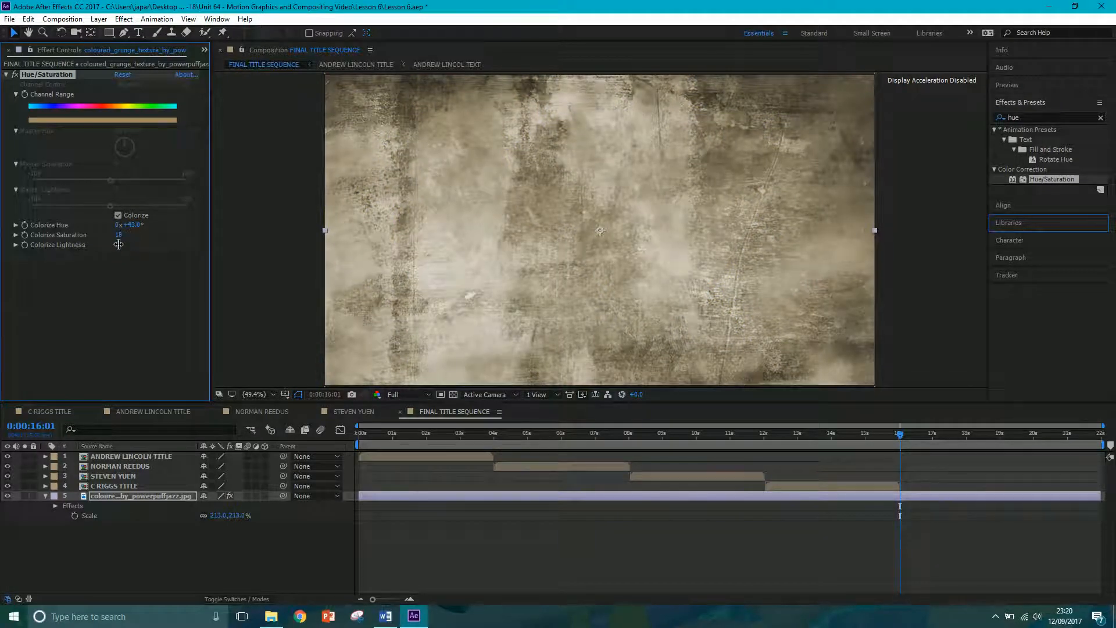
left_click_drag(117, 244, 106, 247)
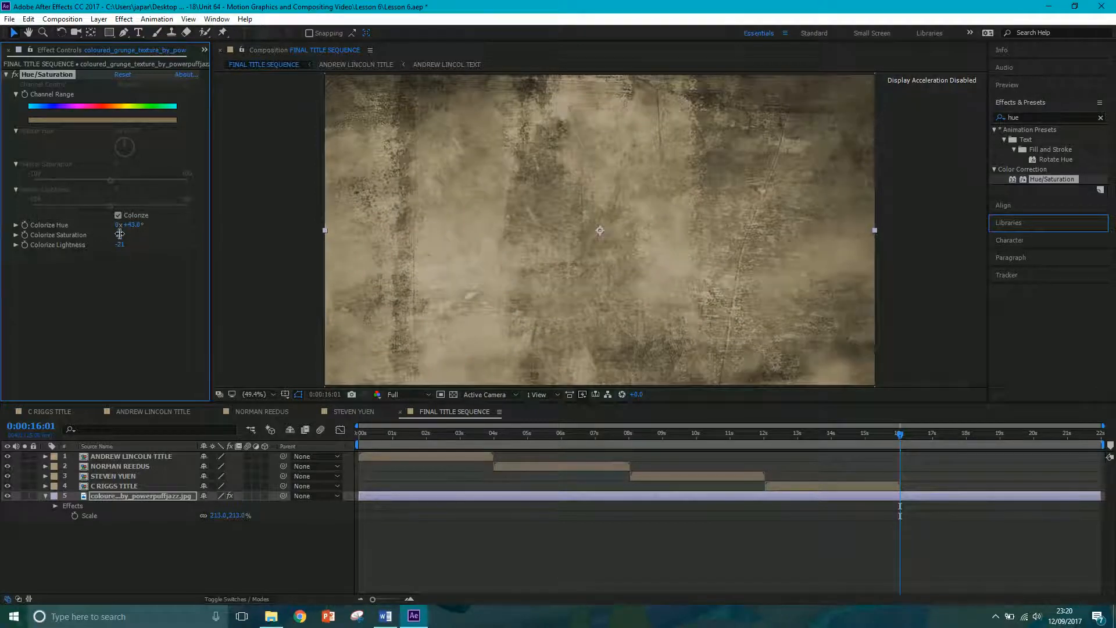
left_click_drag(116, 233, 118, 234)
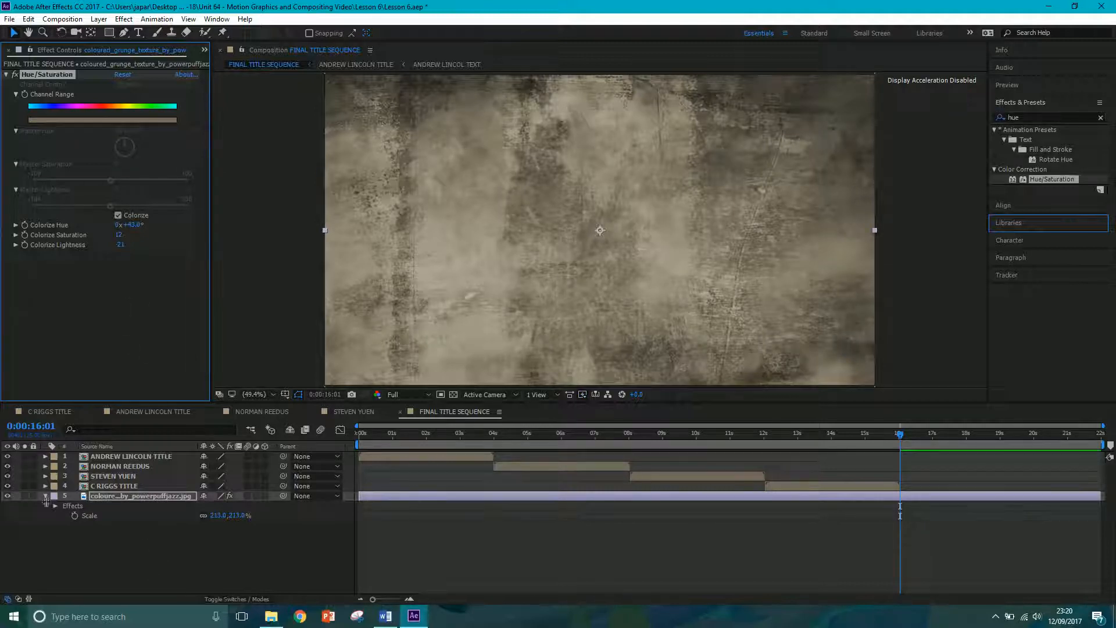
- Compare the texture with Hue/Saturation off and on, and add a text layer reading THE over the background's upper-left area
left_click(14, 74)
left_click(15, 75)
left_click(177, 556)
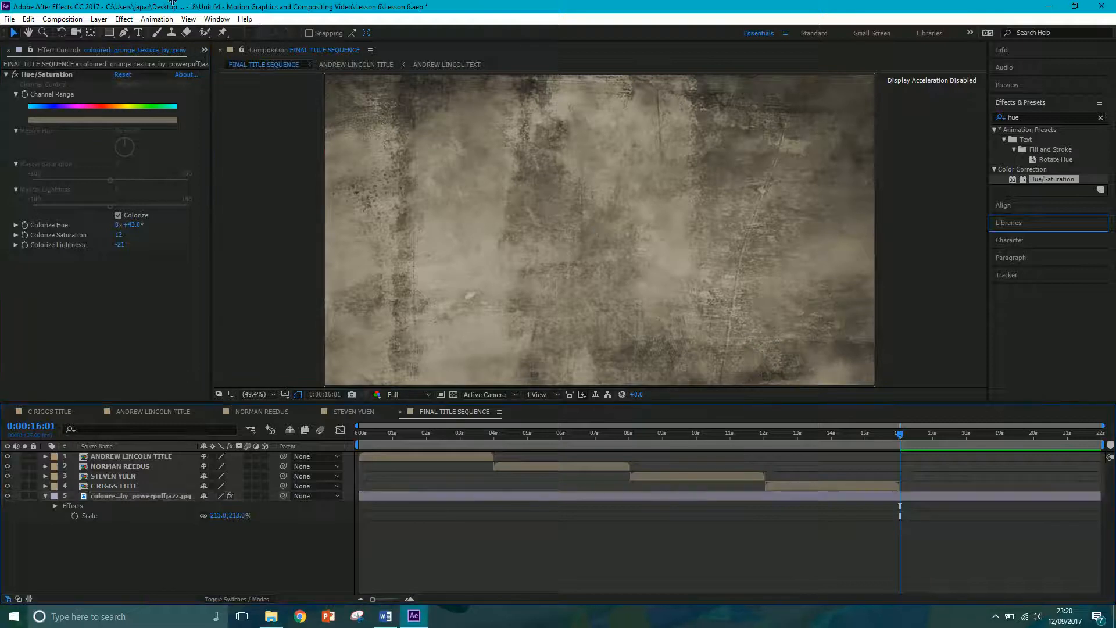
left_click(138, 32)
left_click(483, 218)
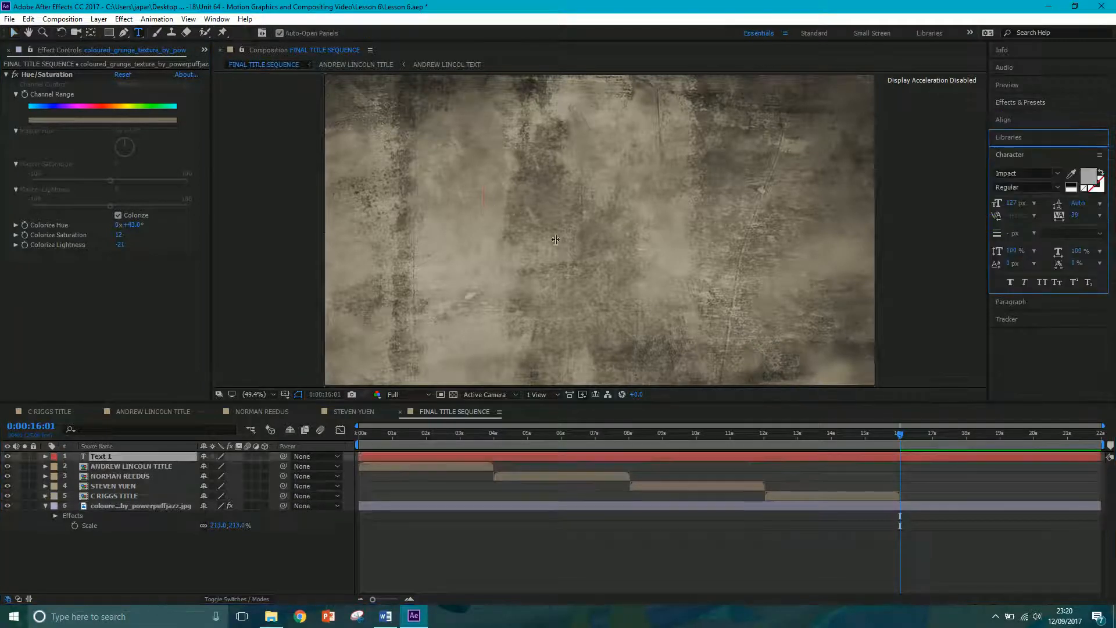
type("THE")
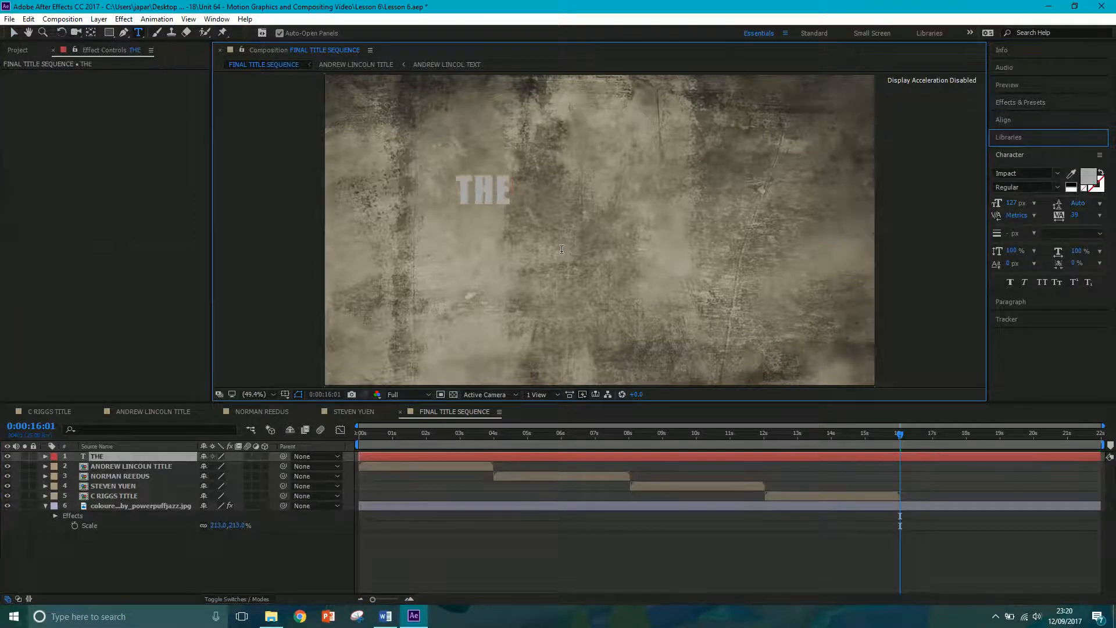
- Change the fill colour of the THE text to a lighter grey
left_click(1089, 174)
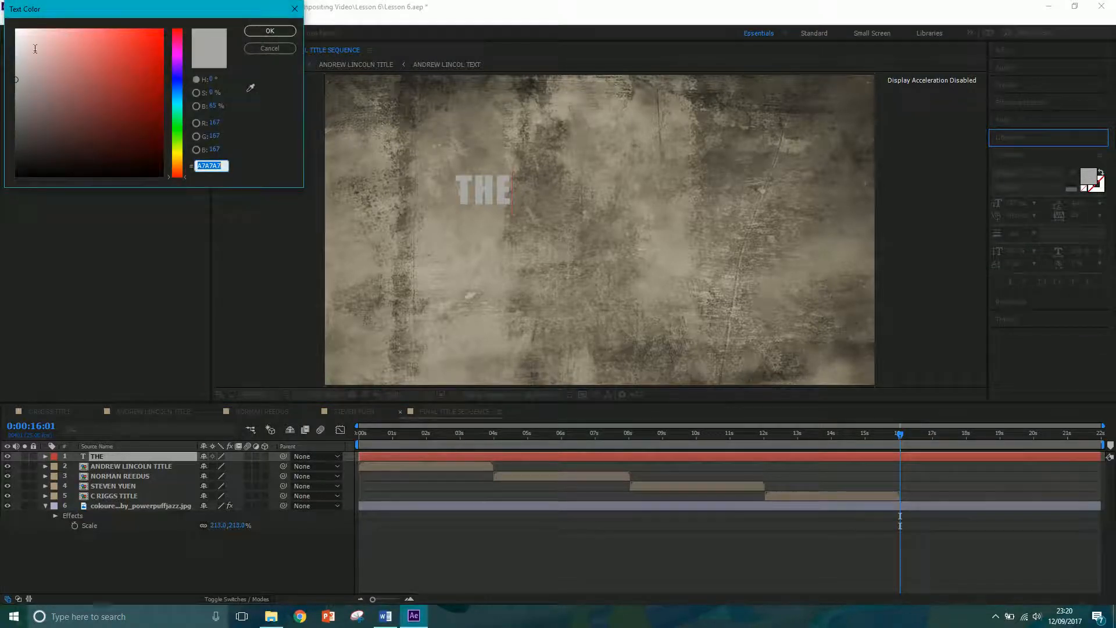
left_click_drag(16, 80, 6, 51)
left_click(270, 31)
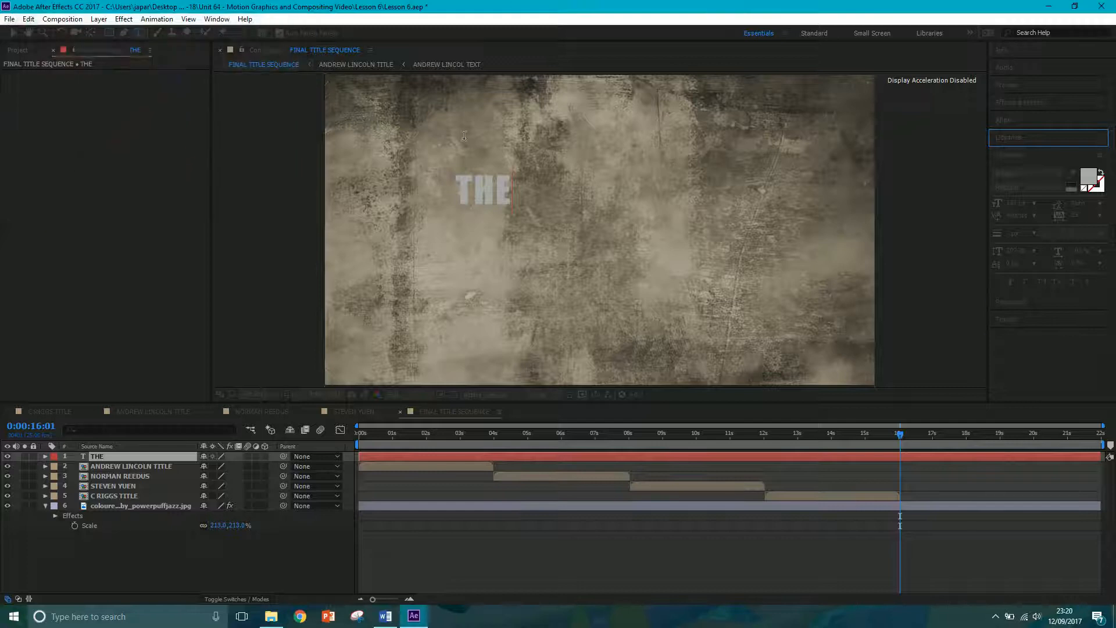
left_click(1089, 175)
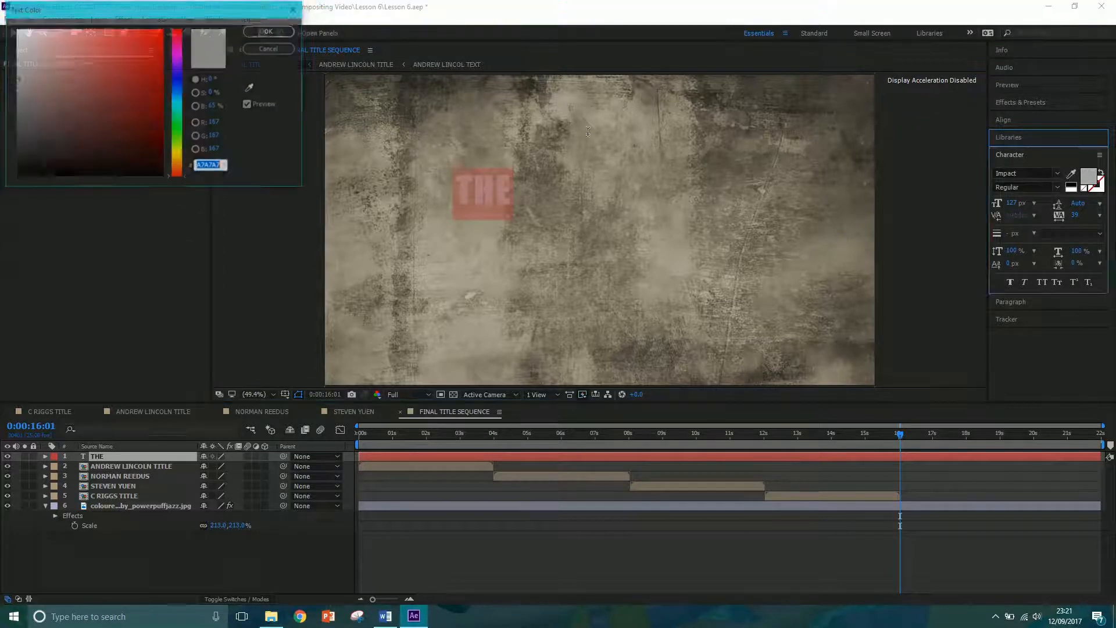
left_click(9, 61)
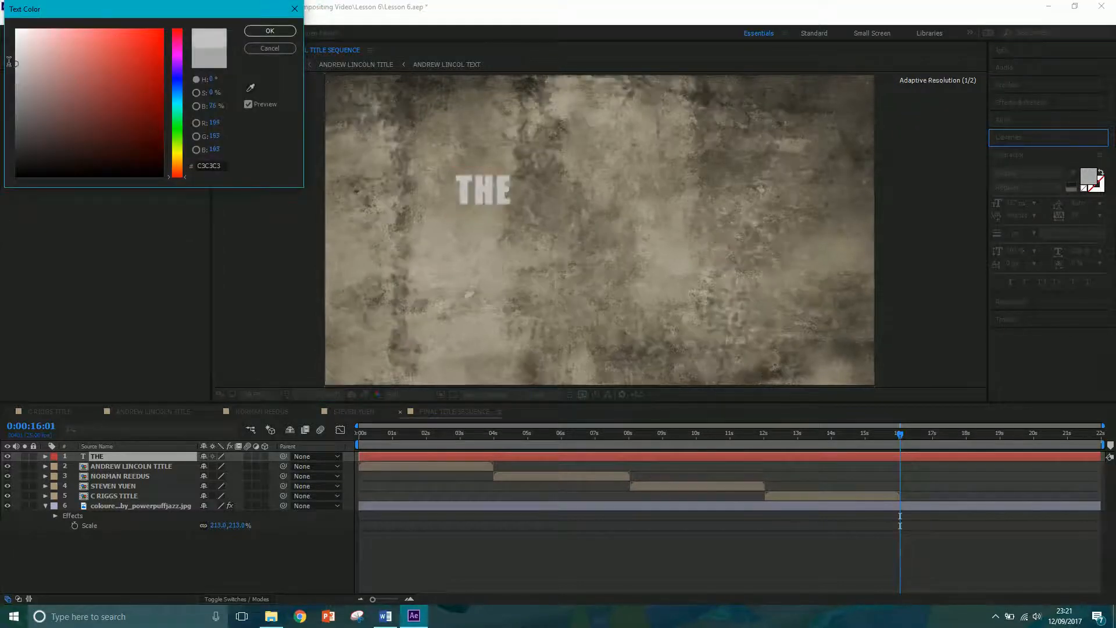
left_click(270, 31)
left_click(184, 562)
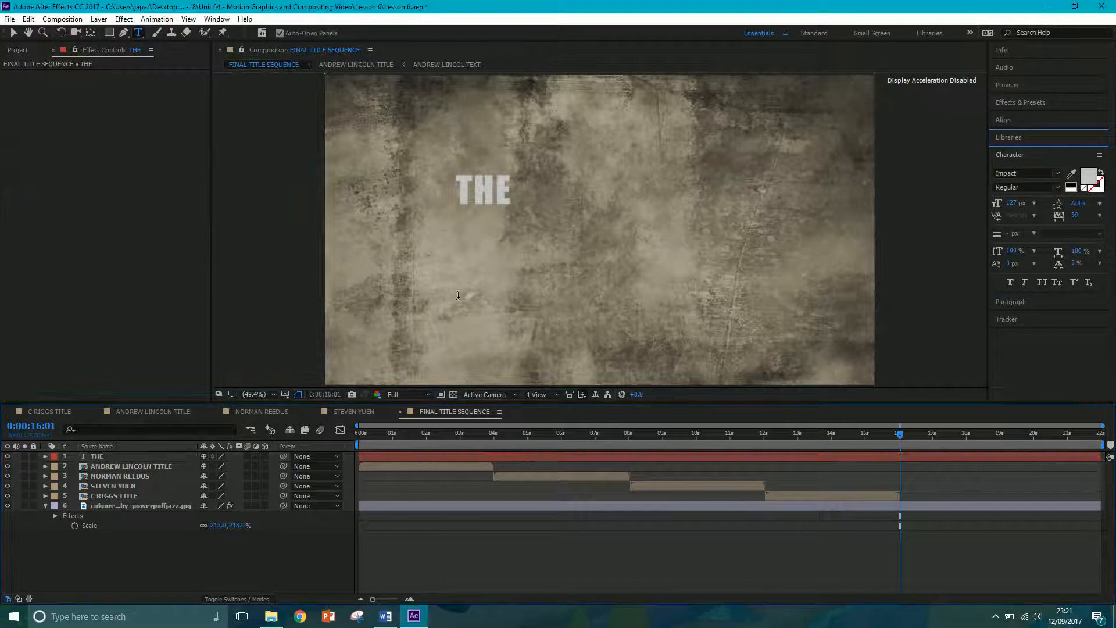
- Add a separate text layer reading WALKING DEAD directly below THE
left_click(462, 244)
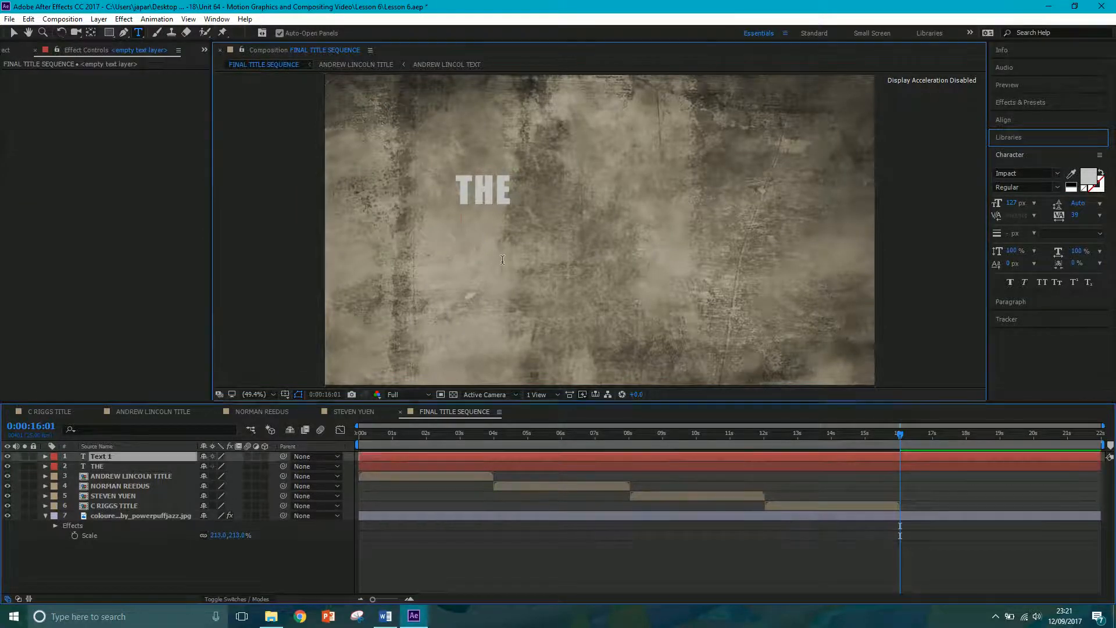
type("WLA")
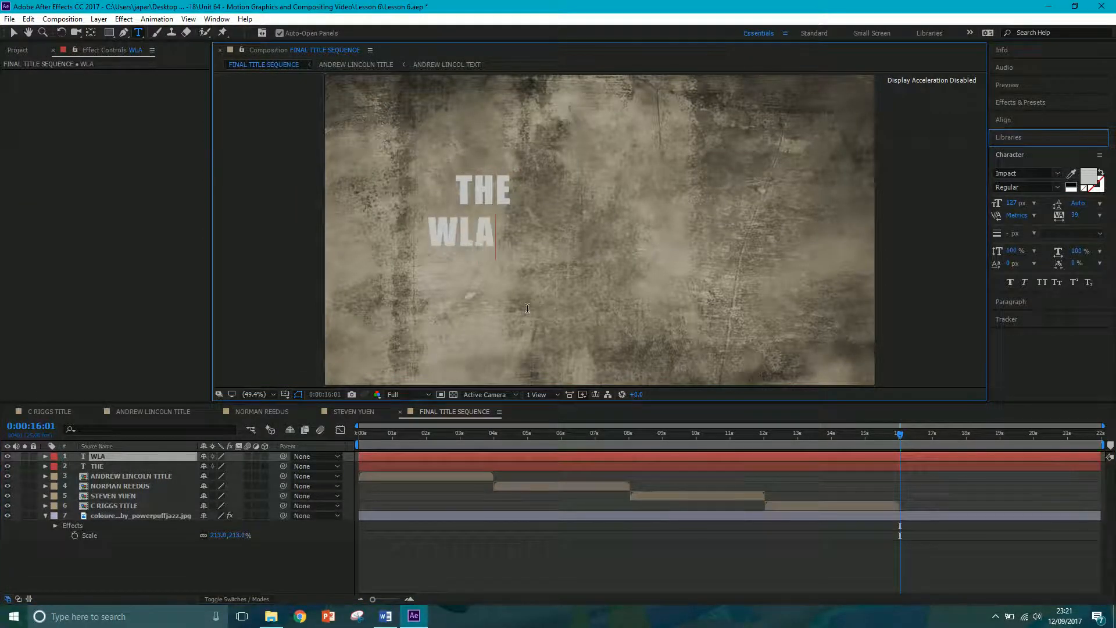
type("ALKING DEAD")
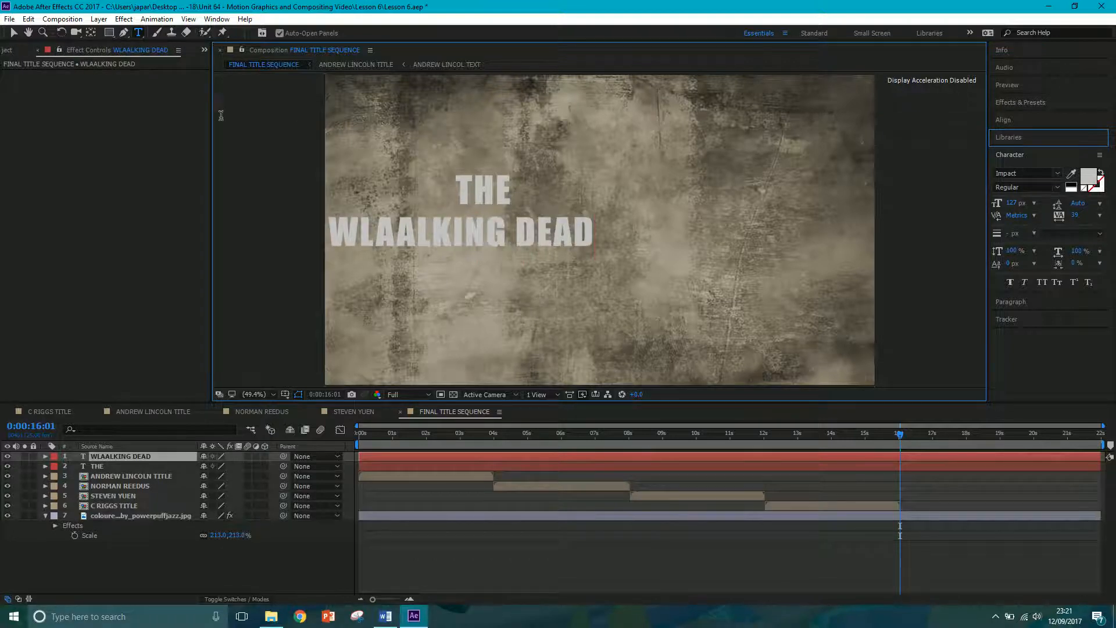
left_click(410, 225)
key("BackSpace")
key("BackSpace")
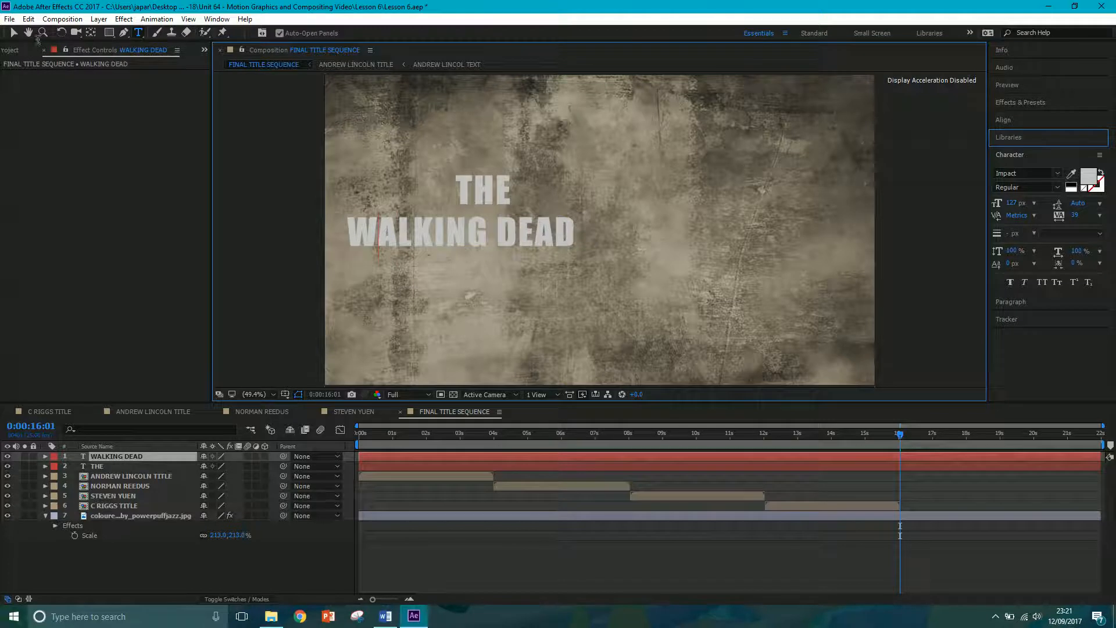
- Enlarge WALKING DEAD to 206 px near the frame's centre and place THE just above its first letters
left_click(15, 35)
left_click_drag(415, 220, 558, 242)
key("ctrl+t")
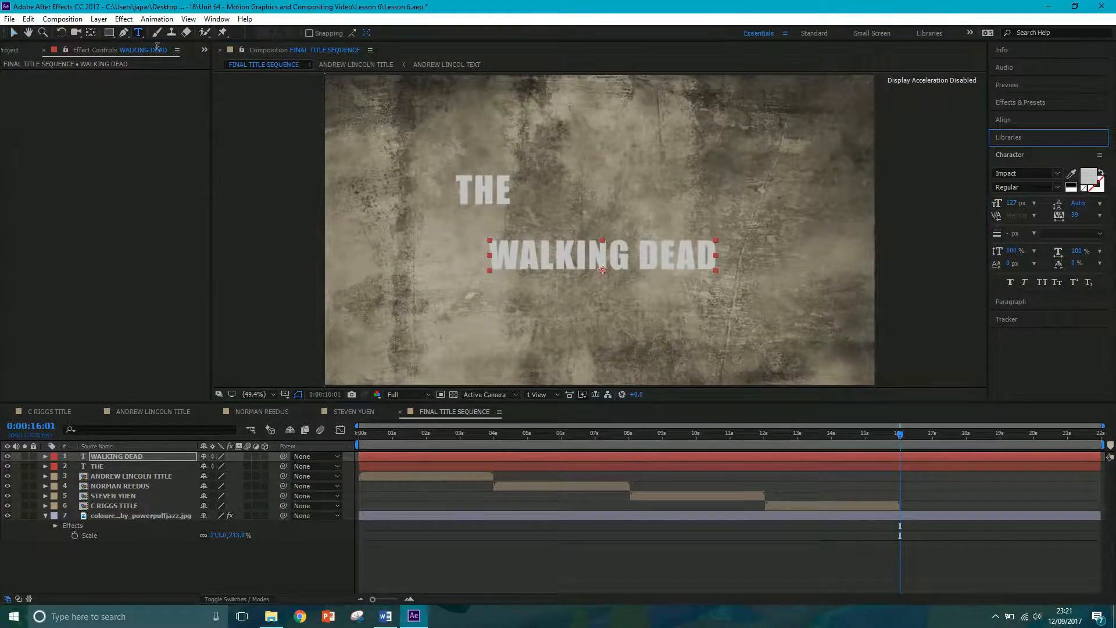
left_click_drag(716, 254, 486, 256)
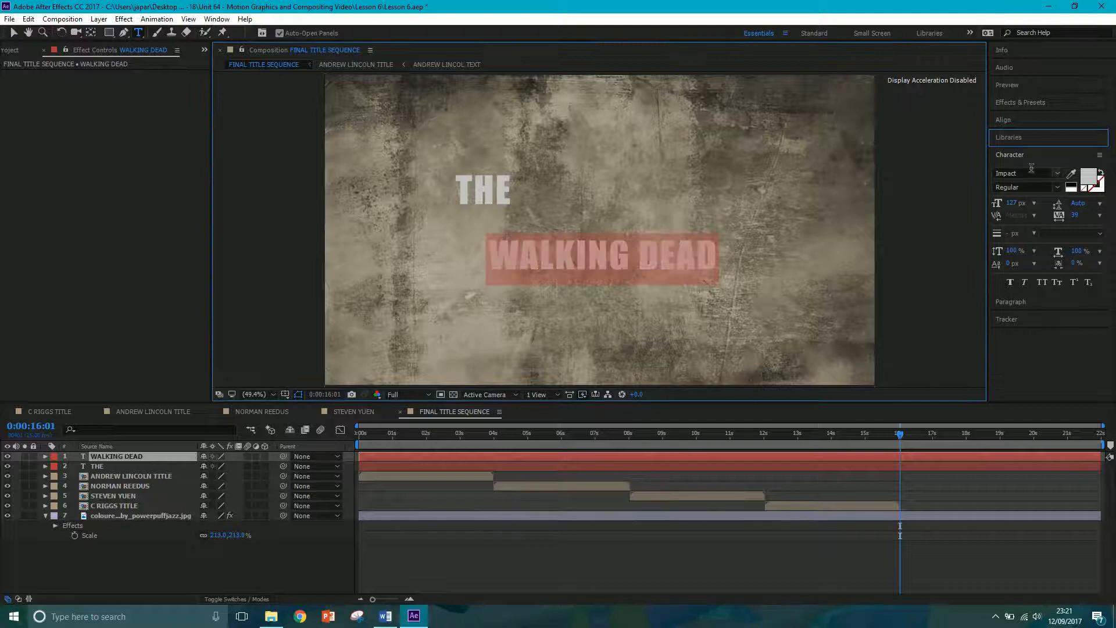
left_click_drag(1015, 203, 1053, 201)
left_click(14, 32)
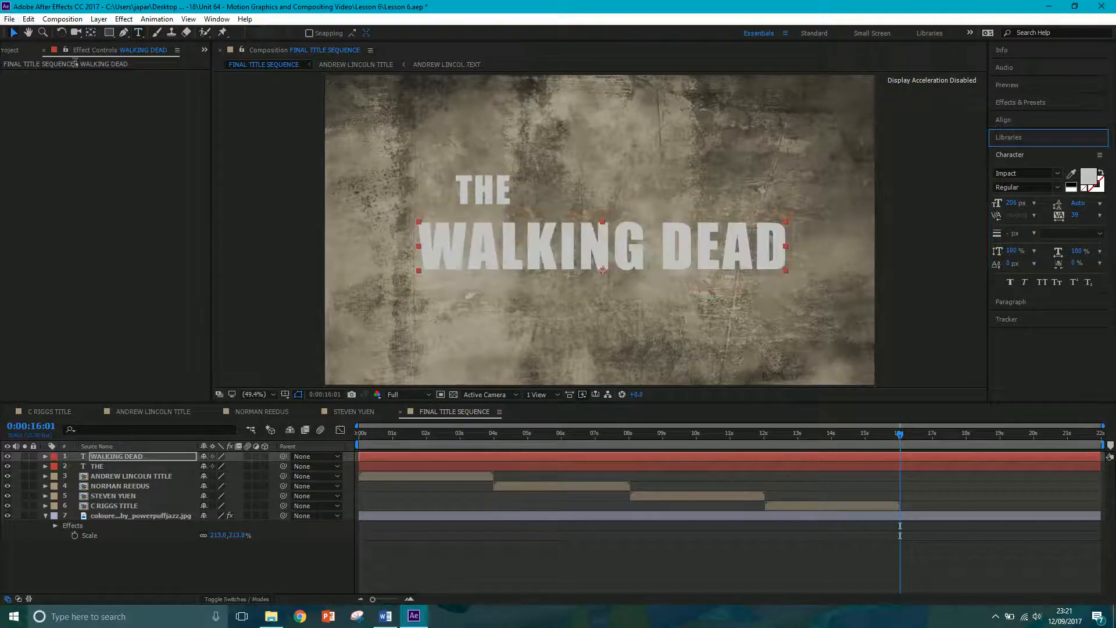
left_click_drag(484, 193, 473, 200)
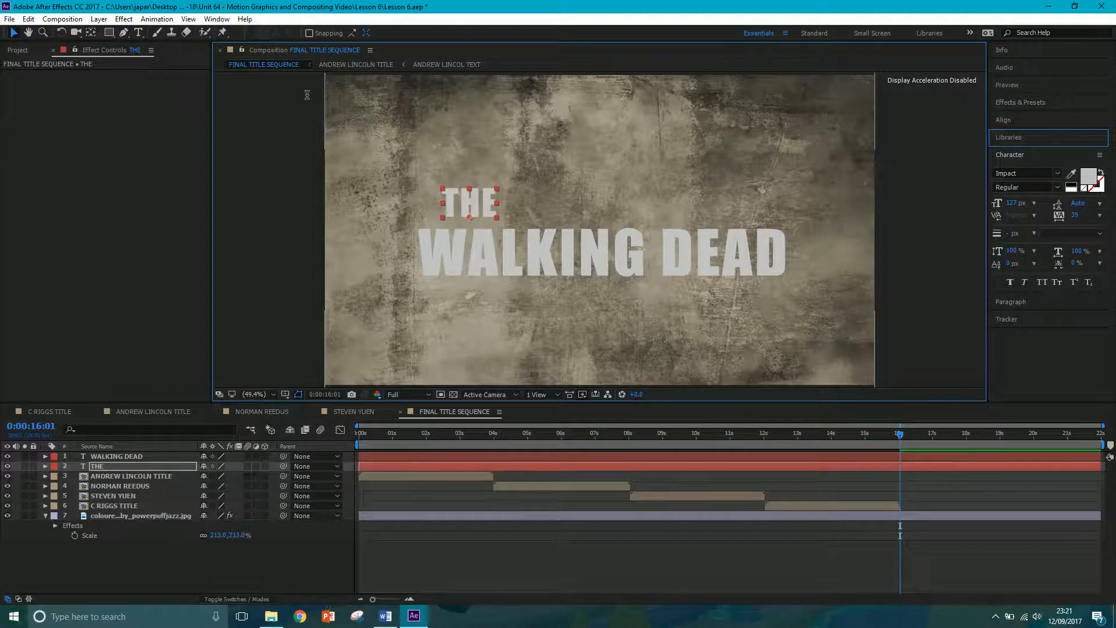
- Hide the four cast-title layers and move the WALKING DEAD and THE layers beneath them, above the coloured grunge texture
left_click(21, 51)
left_click_drag(8, 475, 8, 505)
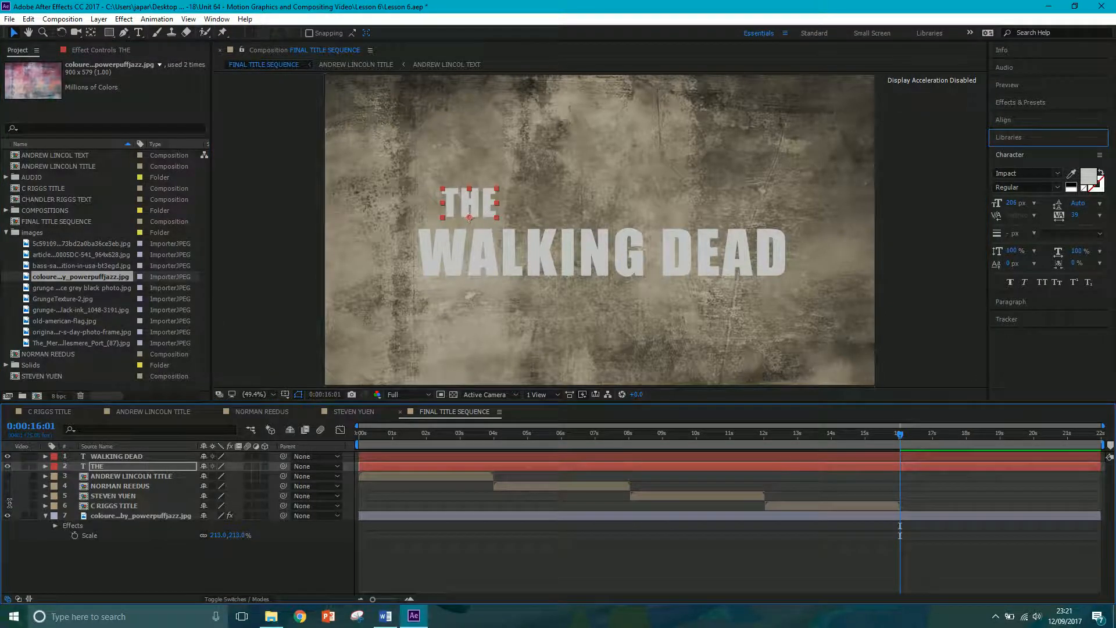
left_click(114, 456, "shift")
left_click_drag(113, 456, 108, 509)
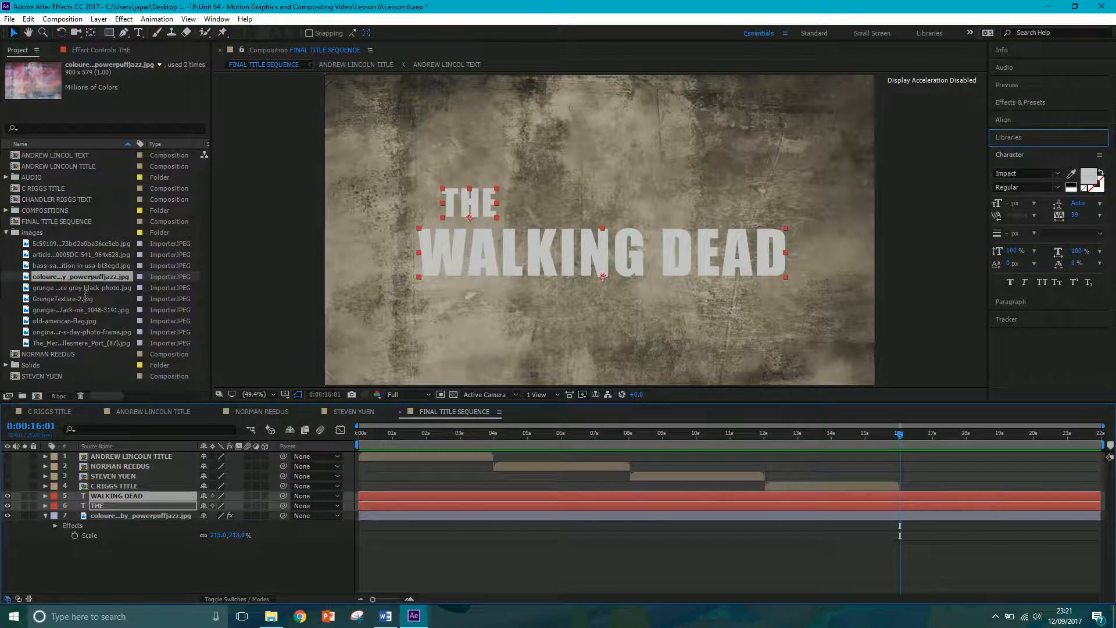
- Add the black-and-white speckled grunge image 5c591093fc51ae3e73bd2a0ba36ce3eb.jpg directly above the WALKING DEAD layer and scale it to 16%
left_click(57, 254)
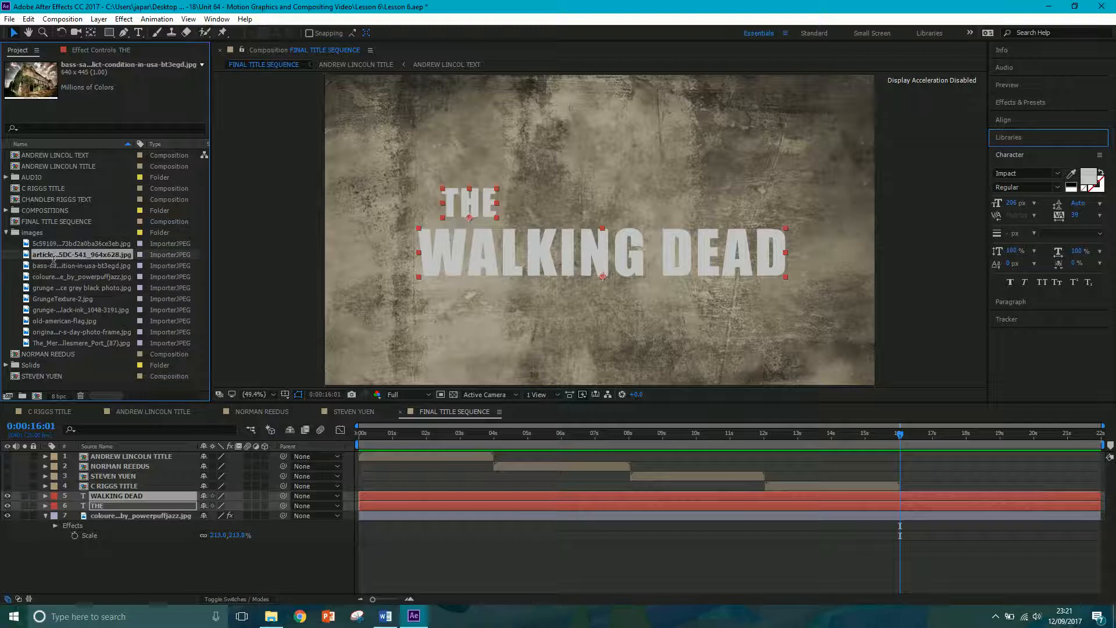
left_click(58, 246)
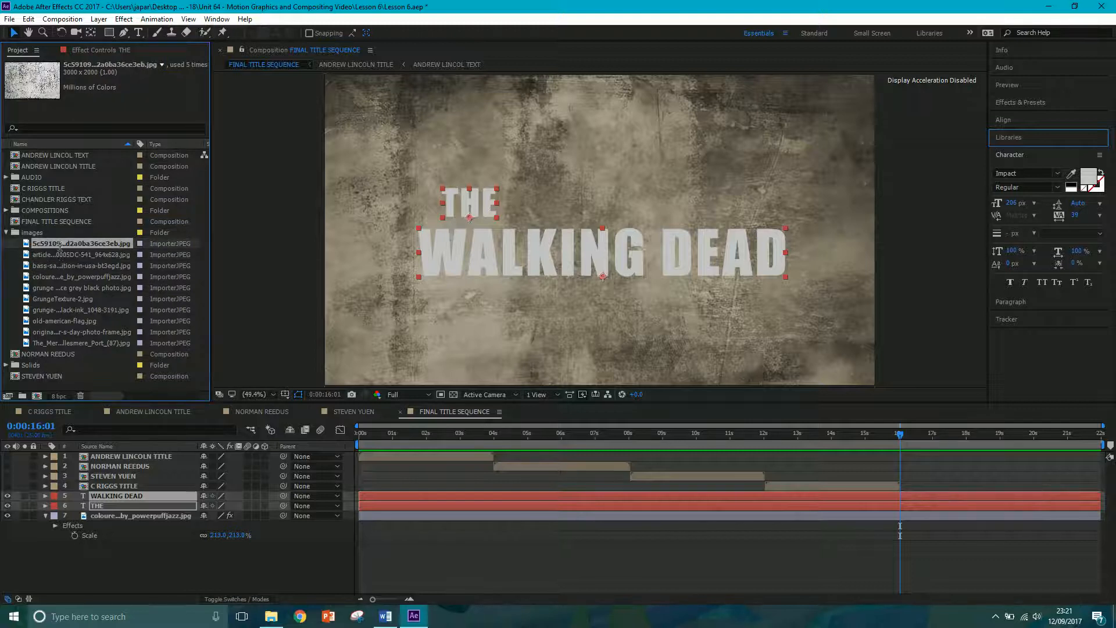
left_click_drag(76, 315, 95, 490)
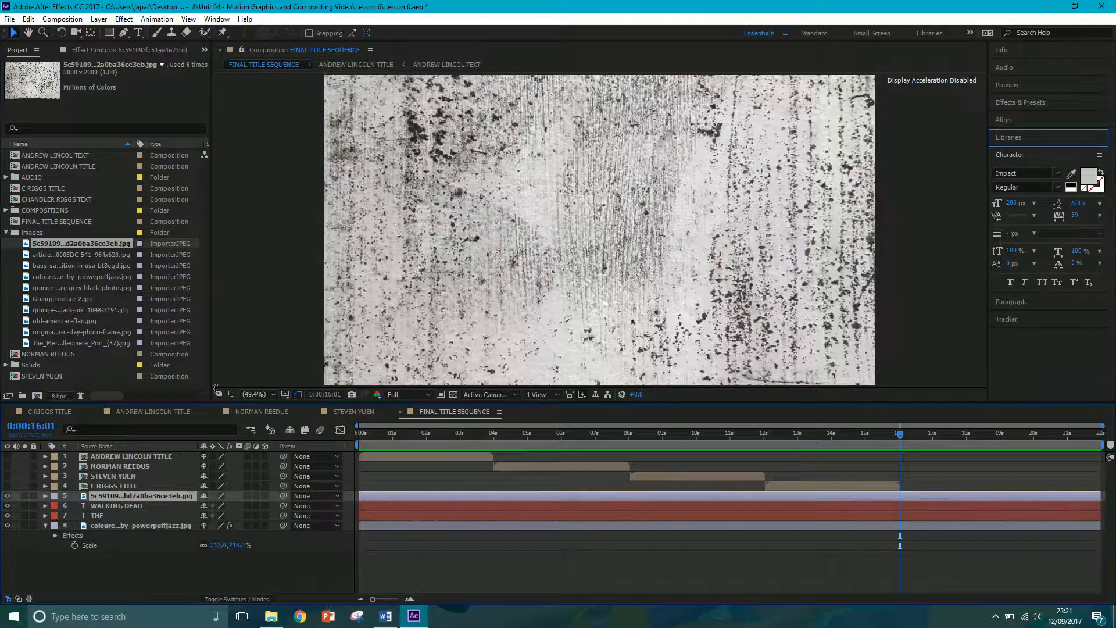
key("s")
left_click_drag(220, 508, 173, 511)
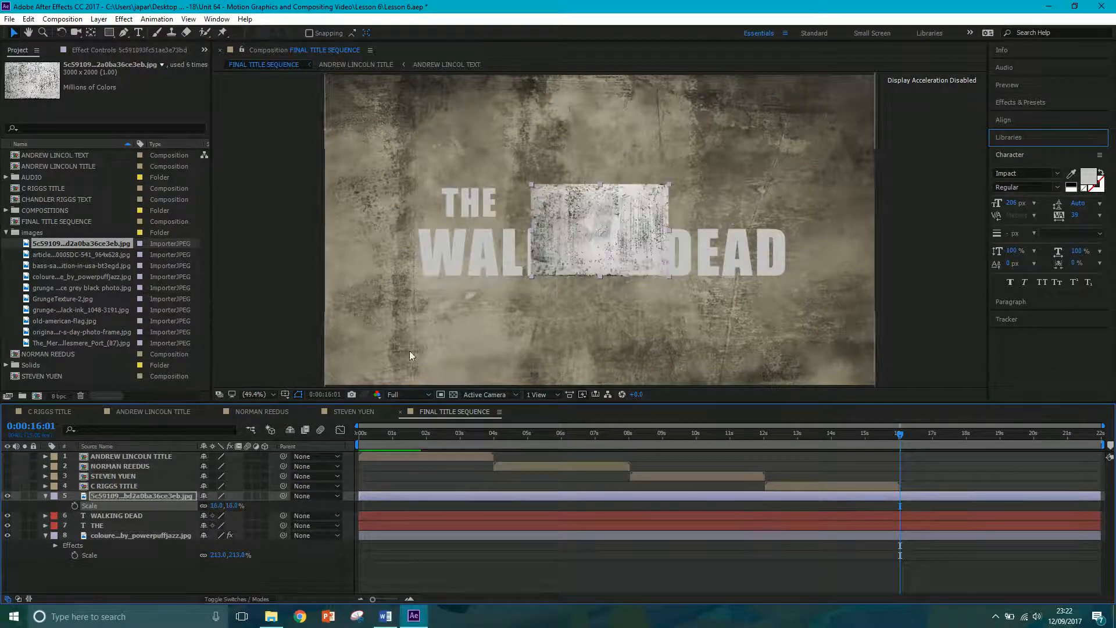
- Position the speckled grunge image over WALKING DEAD and stretch its horizontal scale to about 45.2% so it covers the words
left_click_drag(570, 228, 577, 269)
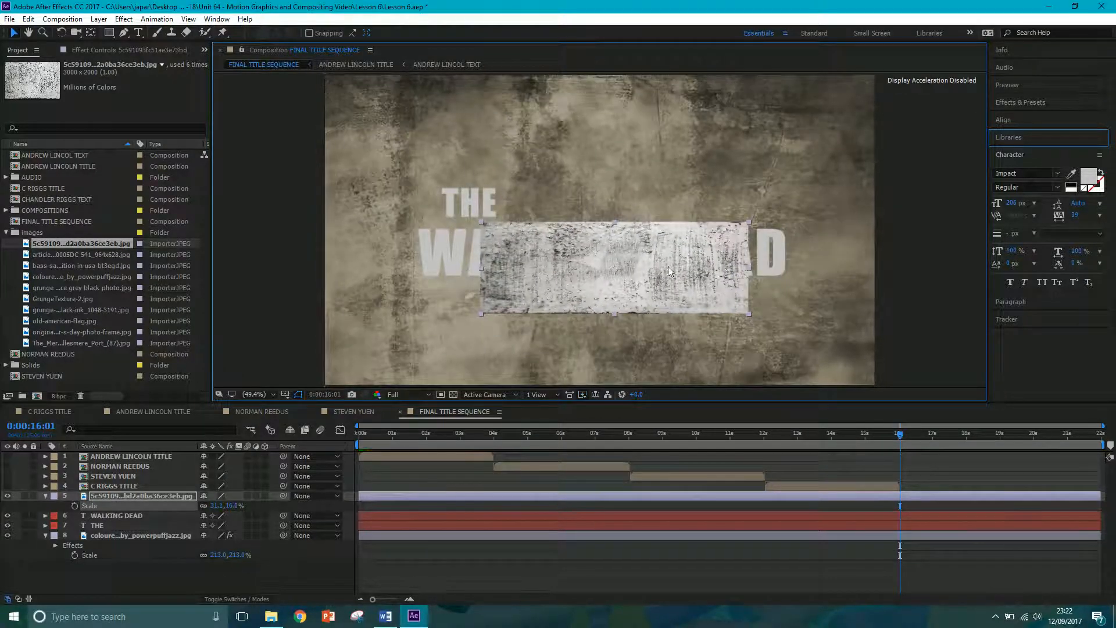
left_click_drag(748, 270, 807, 270)
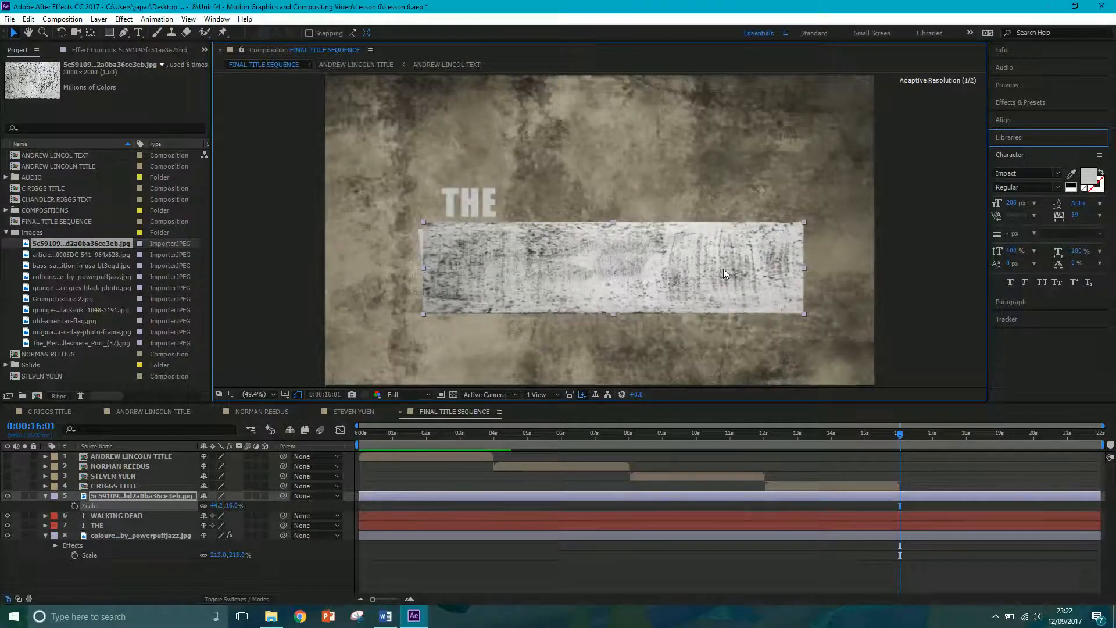
left_click_drag(718, 268, 716, 268)
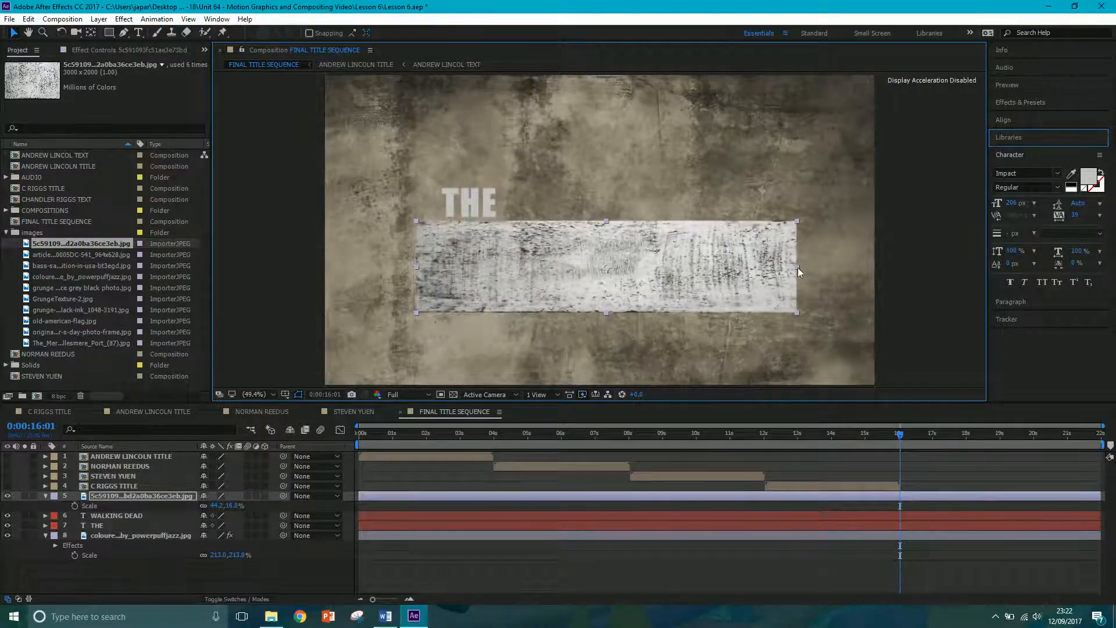
left_click_drag(798, 268, 802, 268)
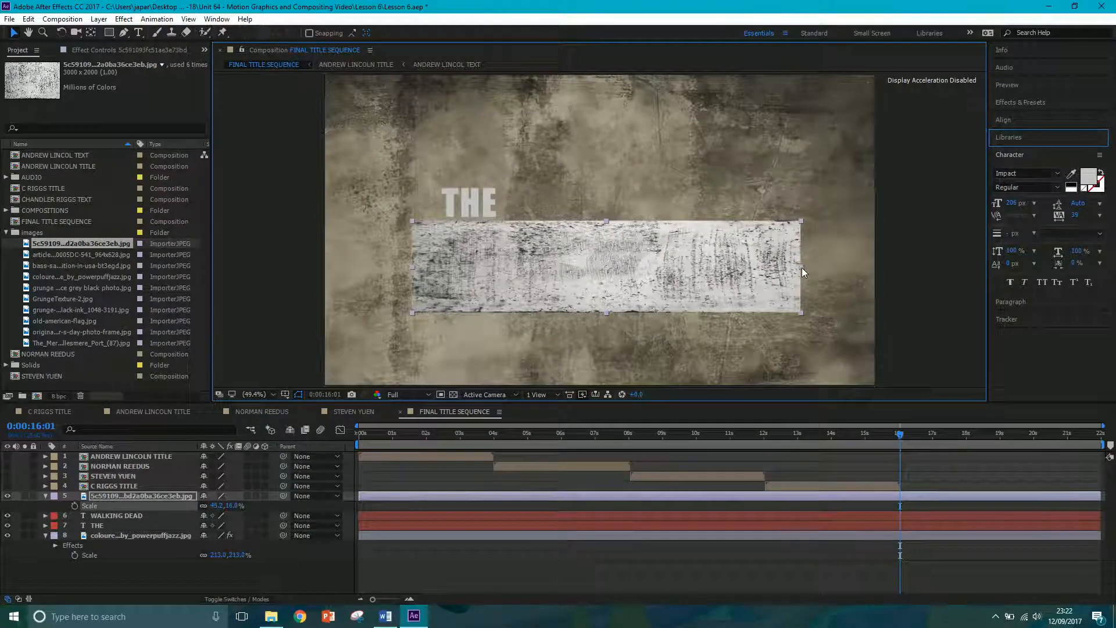
- Set the WALKING DEAD layer's track matte to Luma Matte using the speckled grunge image above it
left_click(128, 515)
left_click(234, 599)
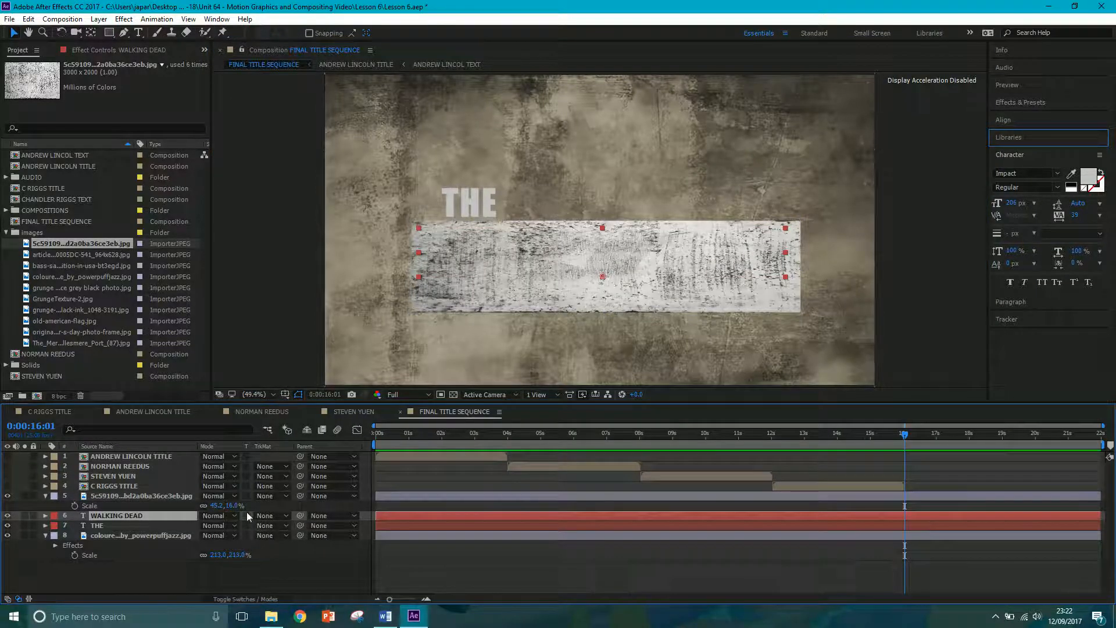
left_click(268, 516)
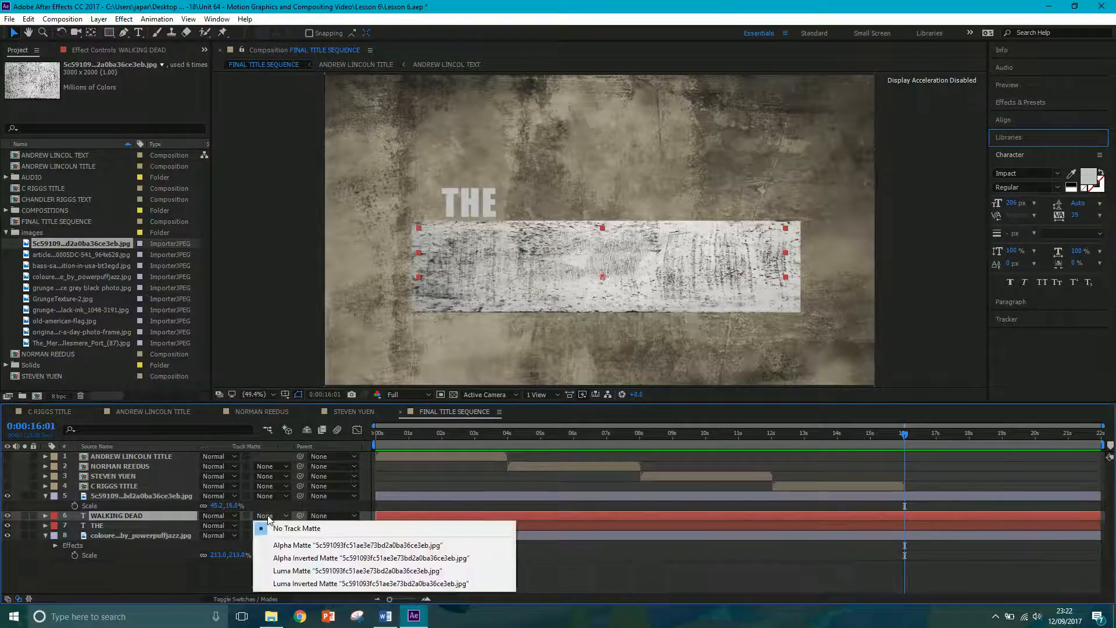
left_click(298, 571)
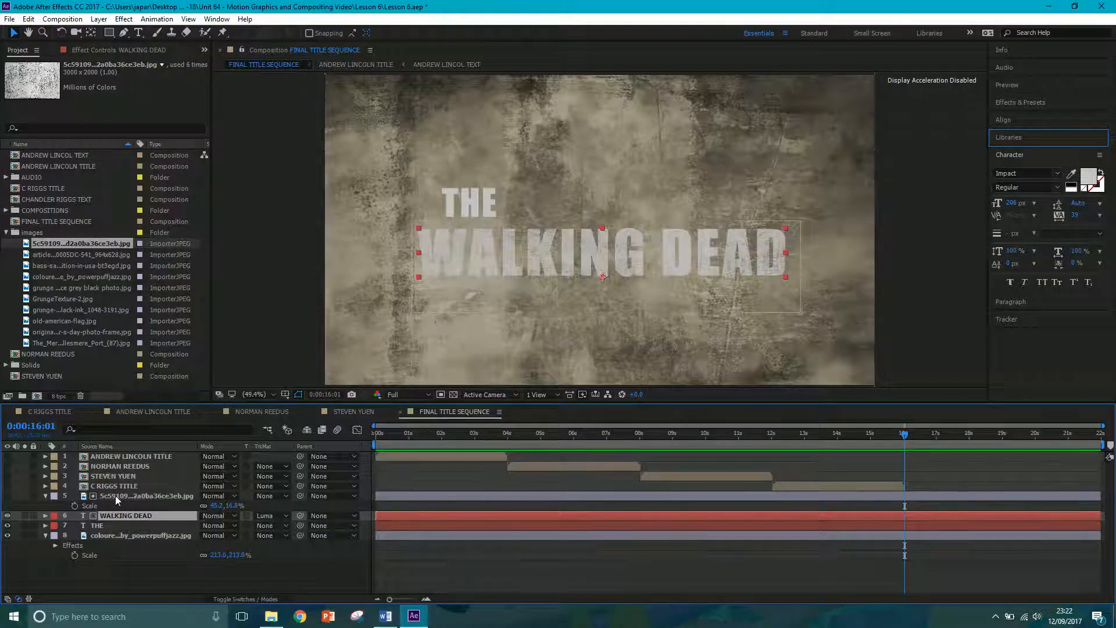
- Pre-compose the WALKING DEAD layer and its grunge matte into a composition named WALKING DEAD TEXT
left_click(106, 495, "ctrl")
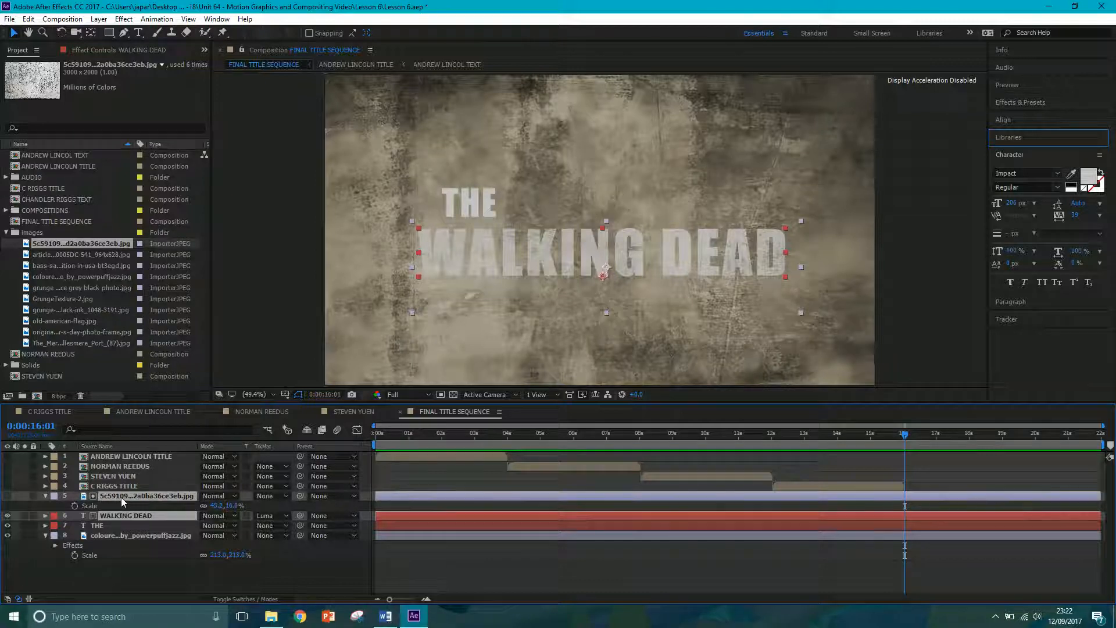
key("ctrl+shift+c")
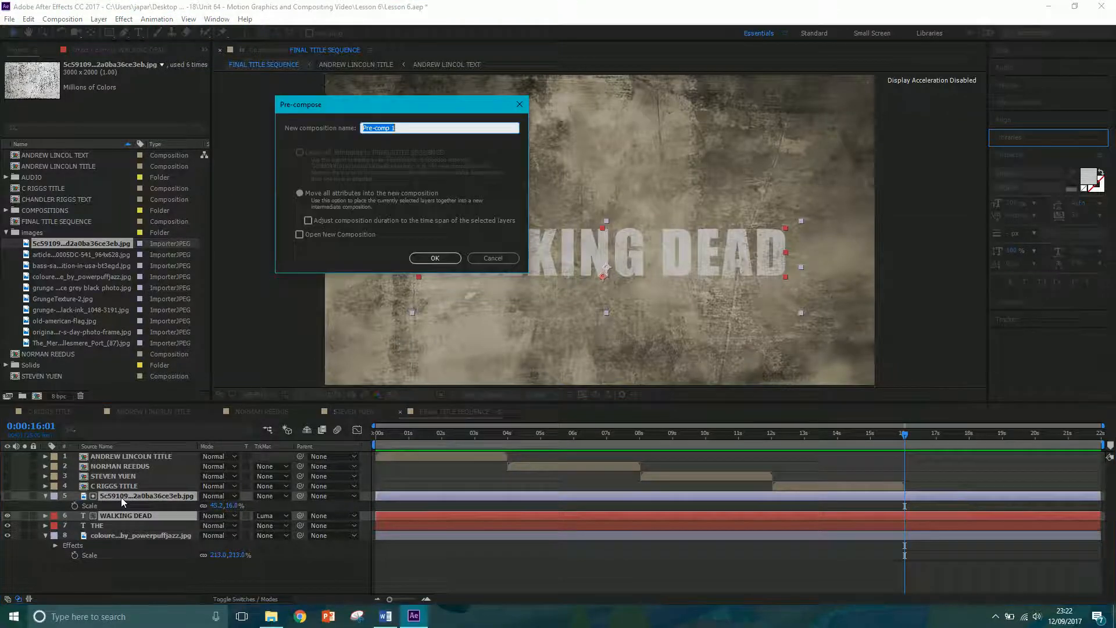
type("WALKING DEAD TEXT")
left_click(435, 258)
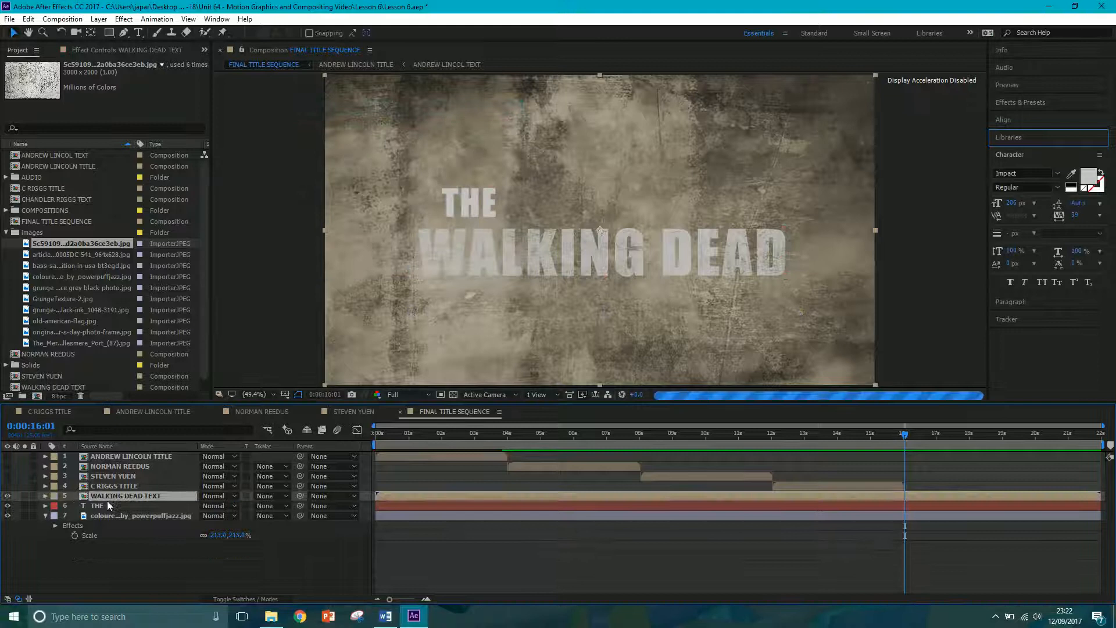
- Add the speckled grunge image directly above the THE layer, scale it to 15% and position it over the word
left_click(100, 507)
left_click_drag(71, 246, 124, 502)
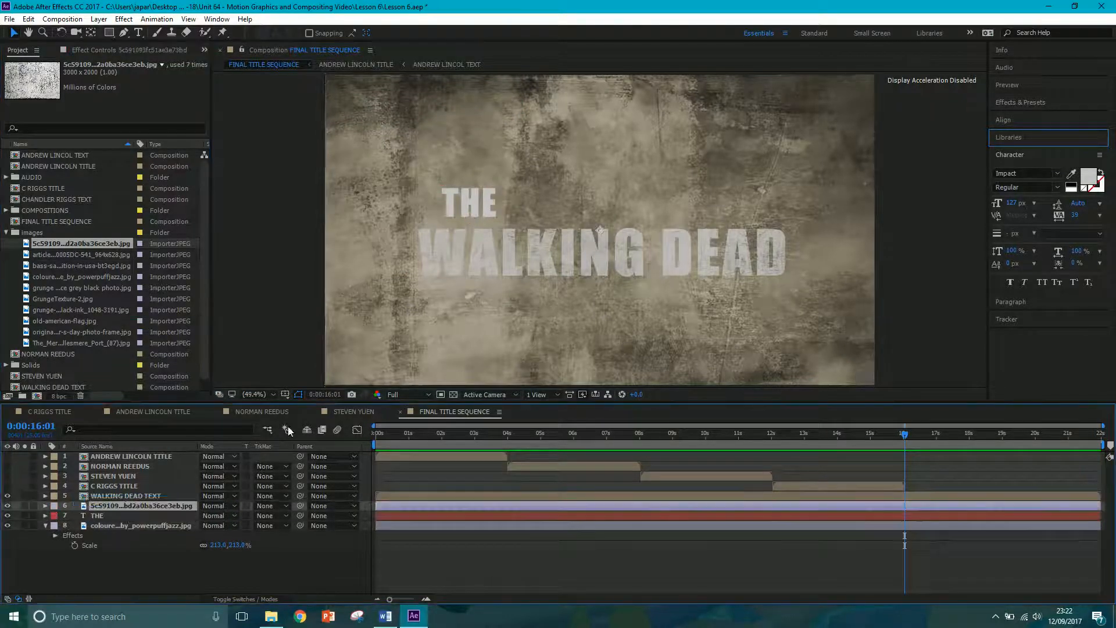
key("s")
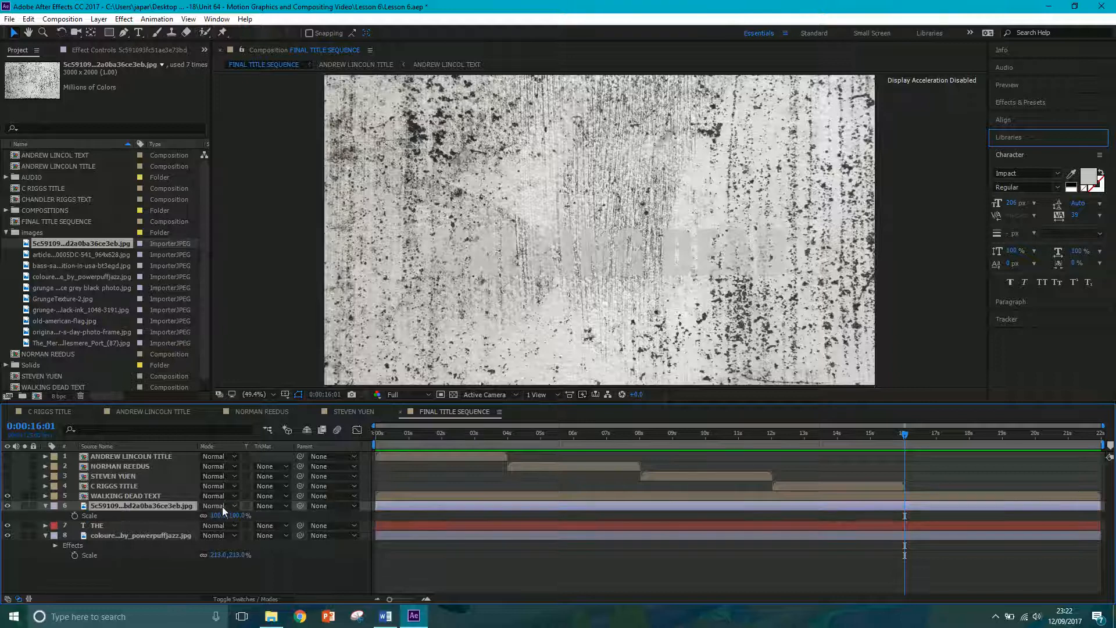
left_click_drag(215, 515, 178, 528)
left_click_drag(565, 197, 438, 187)
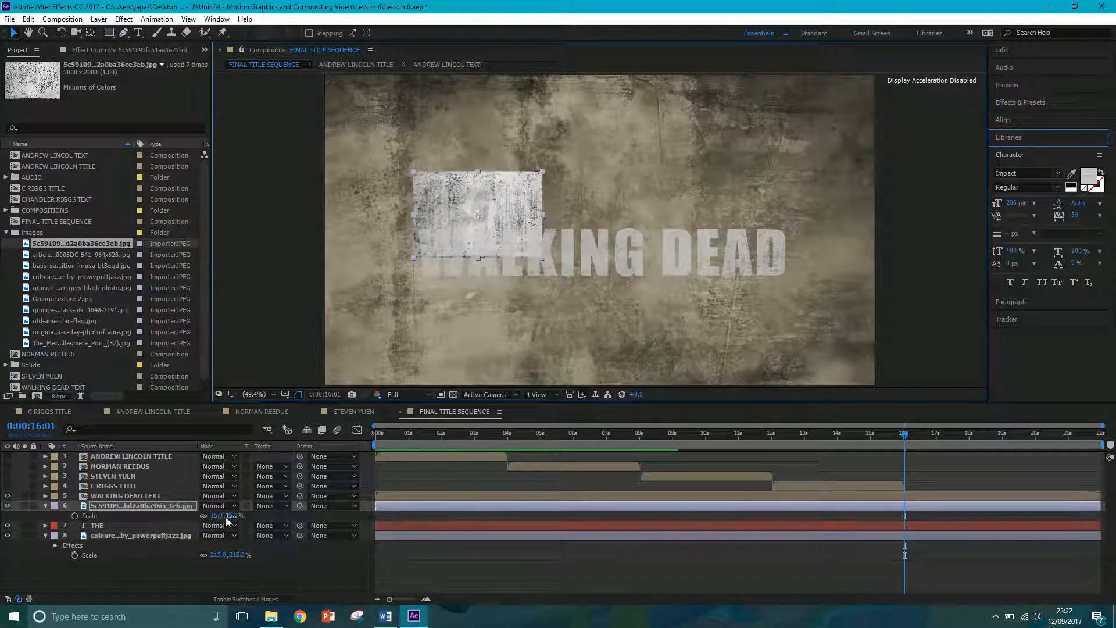
- Set the THE layer's track matte to Luma Matte using the speckled grunge image above it and check the textured lettering
left_click(194, 526)
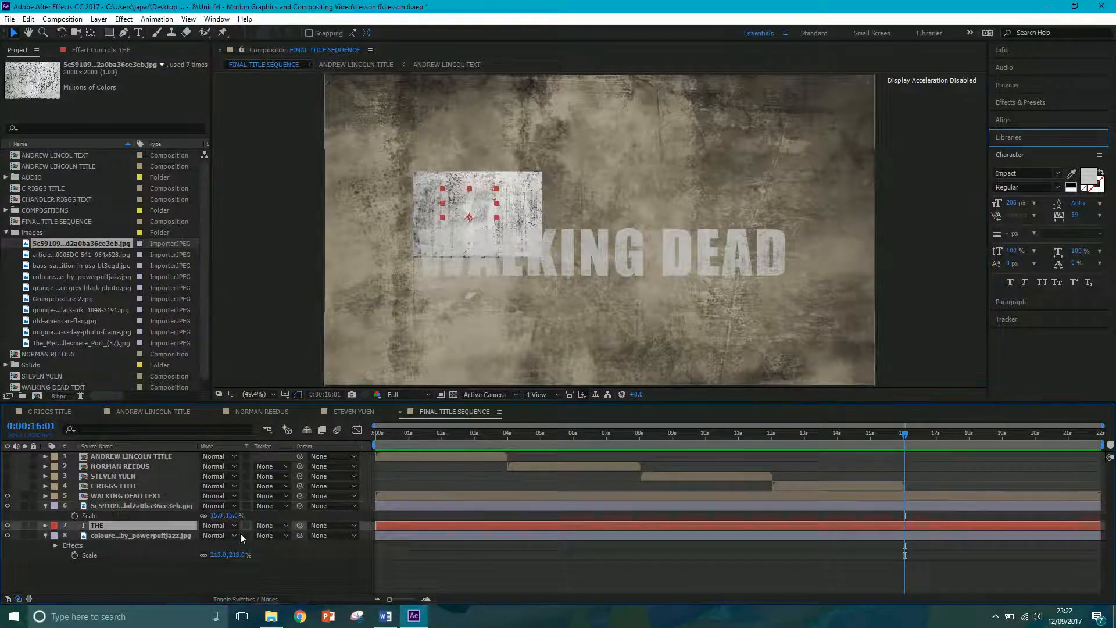
left_click(269, 525)
left_click(349, 580)
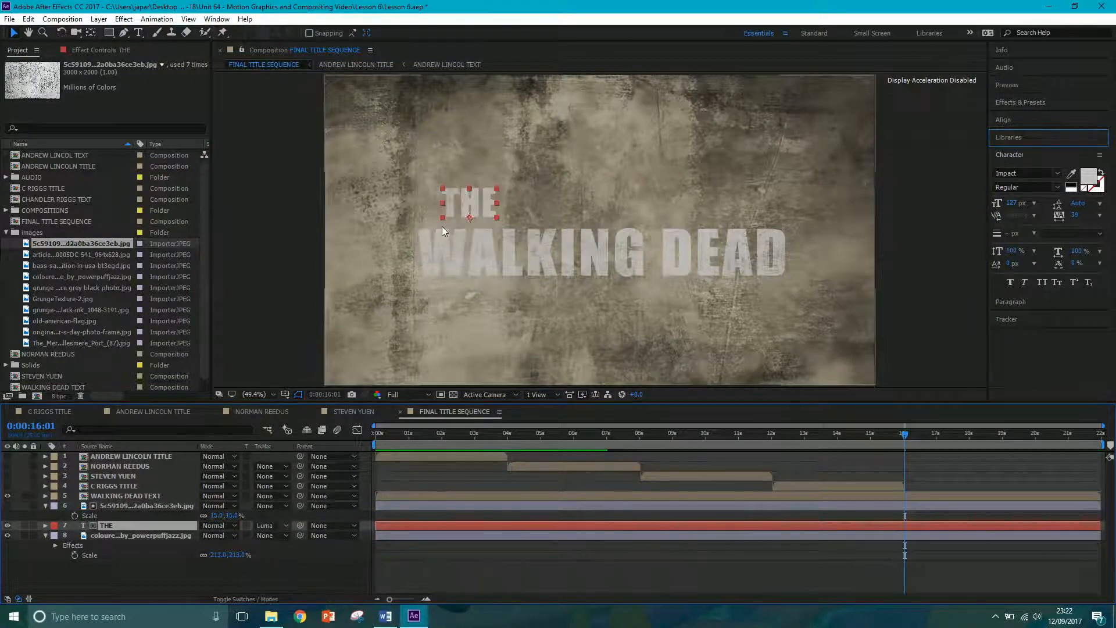
scroll(464, 222, "up", 3)
key("space")
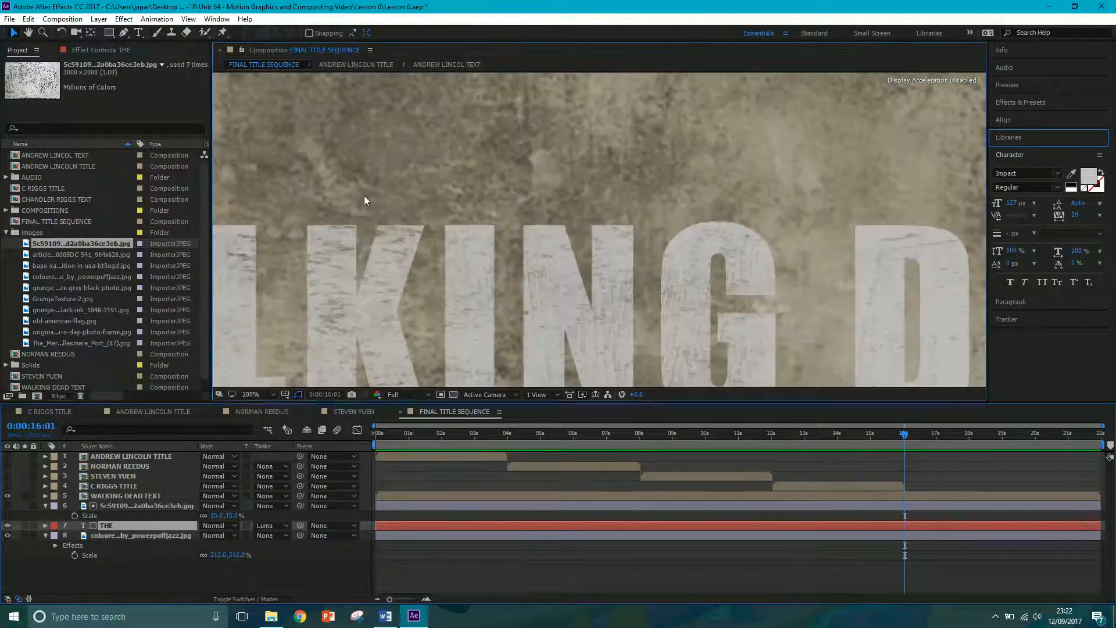
left_click_drag(343, 190, 635, 273)
scroll(292, 180, "down", 3)
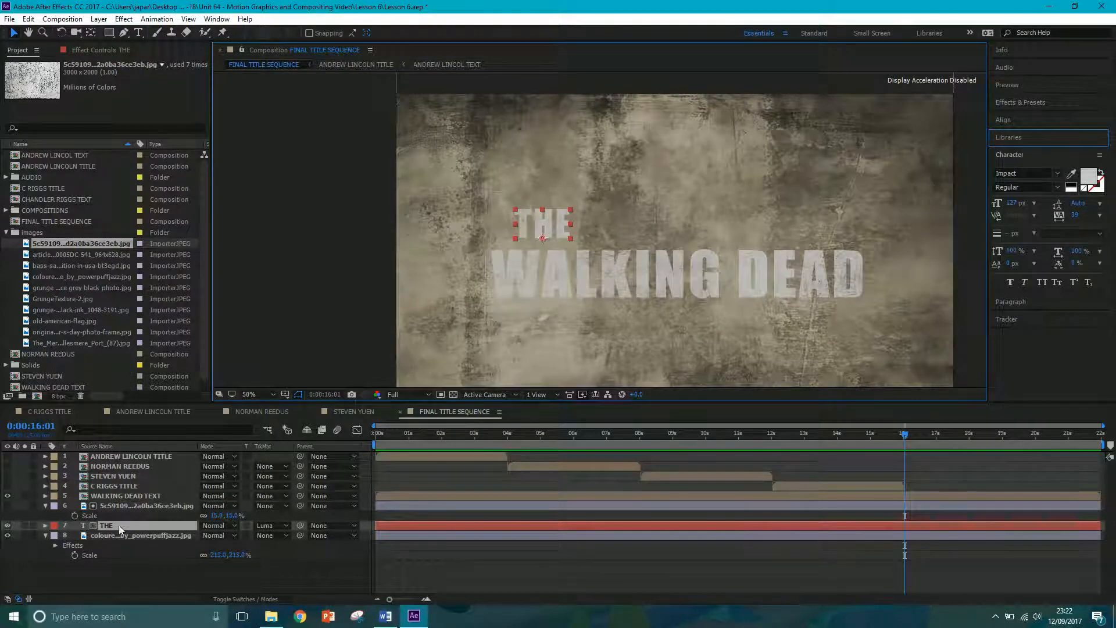
- Pre-compose the THE layer and its grunge matte into a composition named THE TEXT
left_click(121, 506, "ctrl")
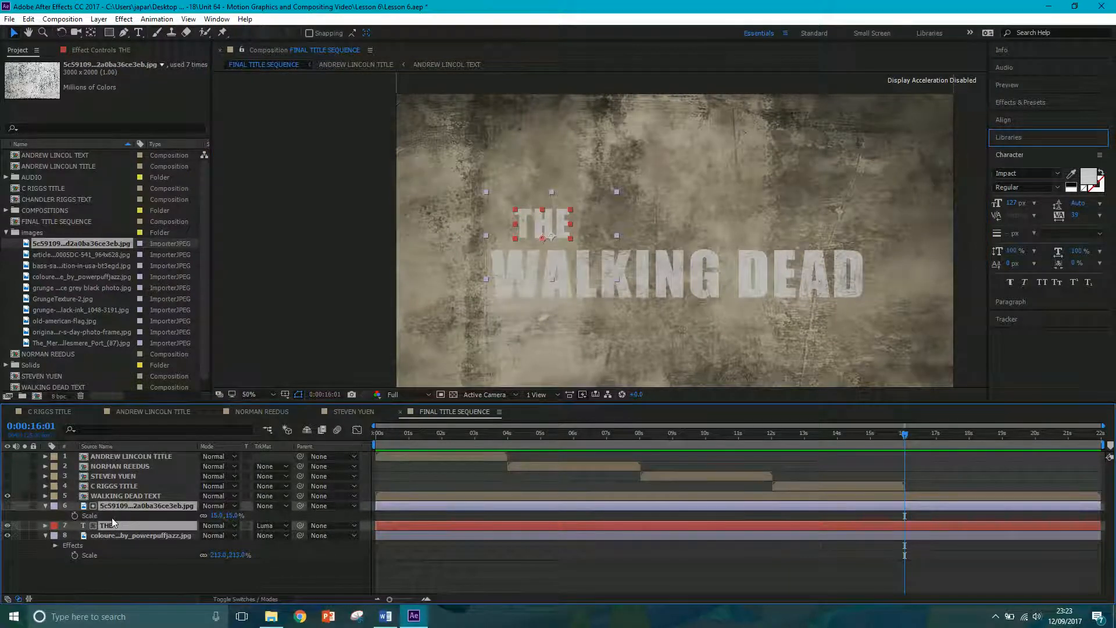
key("ctrl+shift+c")
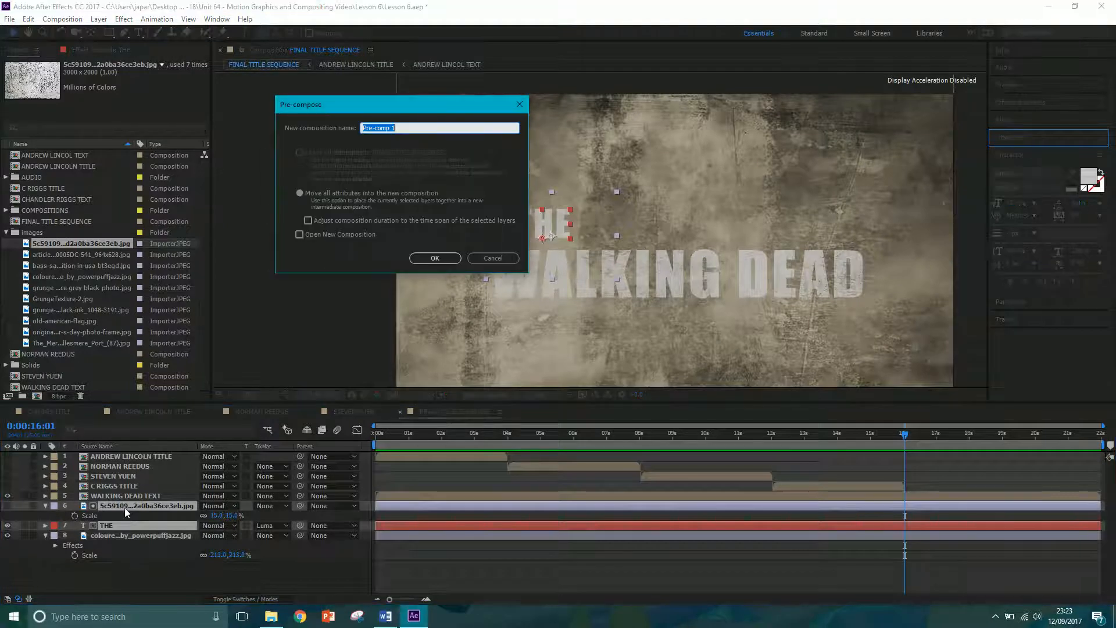
type("THE TEXT")
left_click(432, 257)
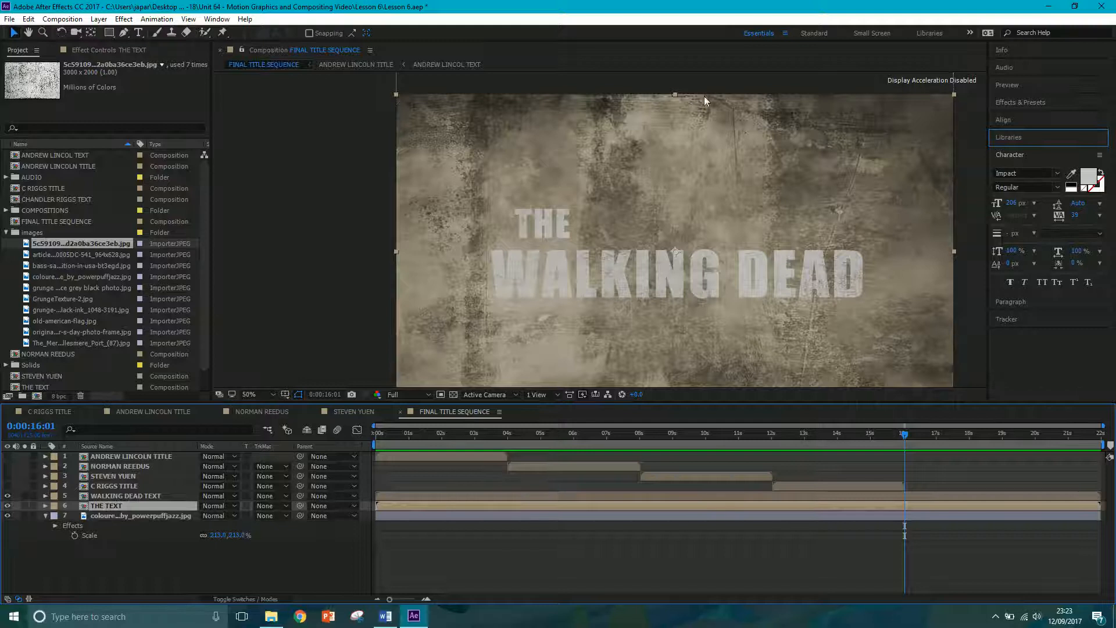
- Nudge THE TEXT upward in the frame, and shift WALKING DEAD TEXT up slightly beneath it
scroll(603, 256, "down", 2)
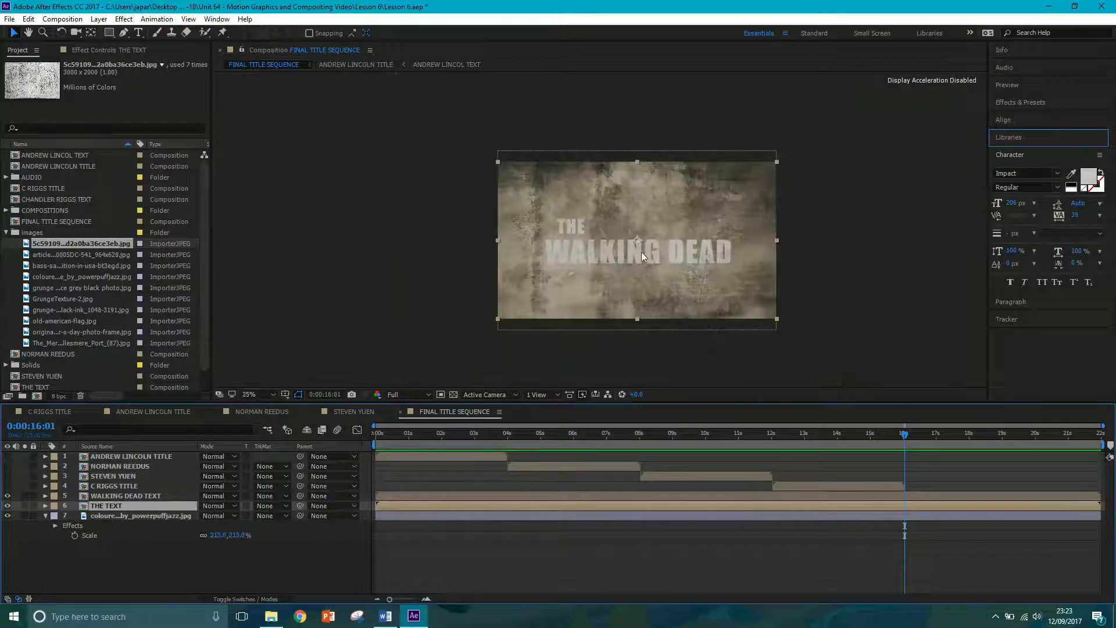
scroll(642, 256, "up", 2)
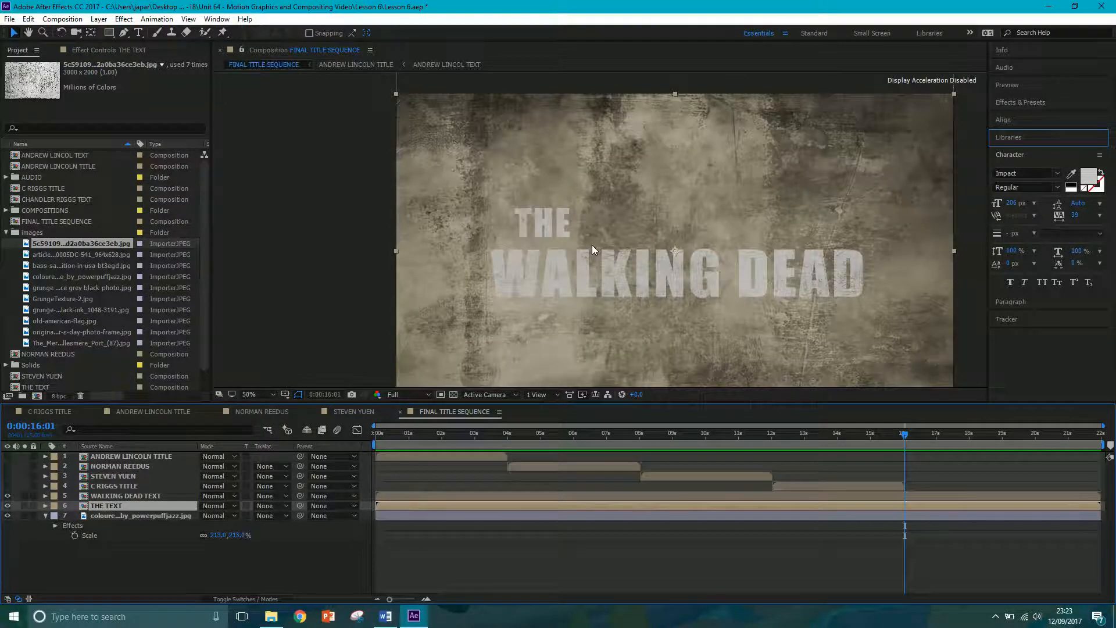
left_click(540, 221)
key("shift+Up")
key("shift+Up")
key("shift+Up")
key("shift+Up")
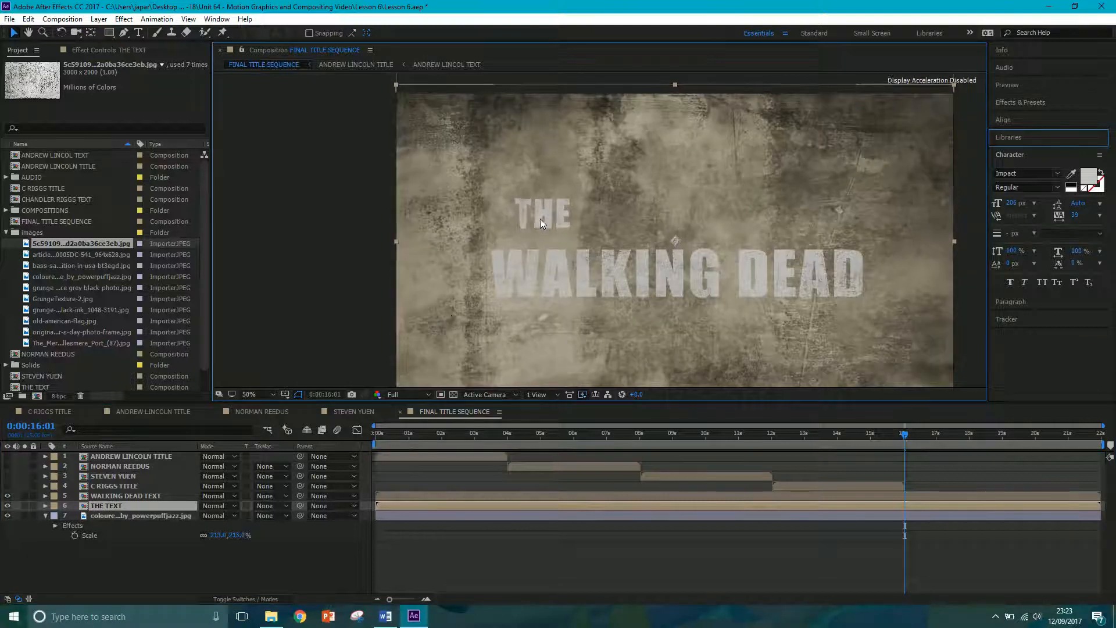
left_click(120, 497)
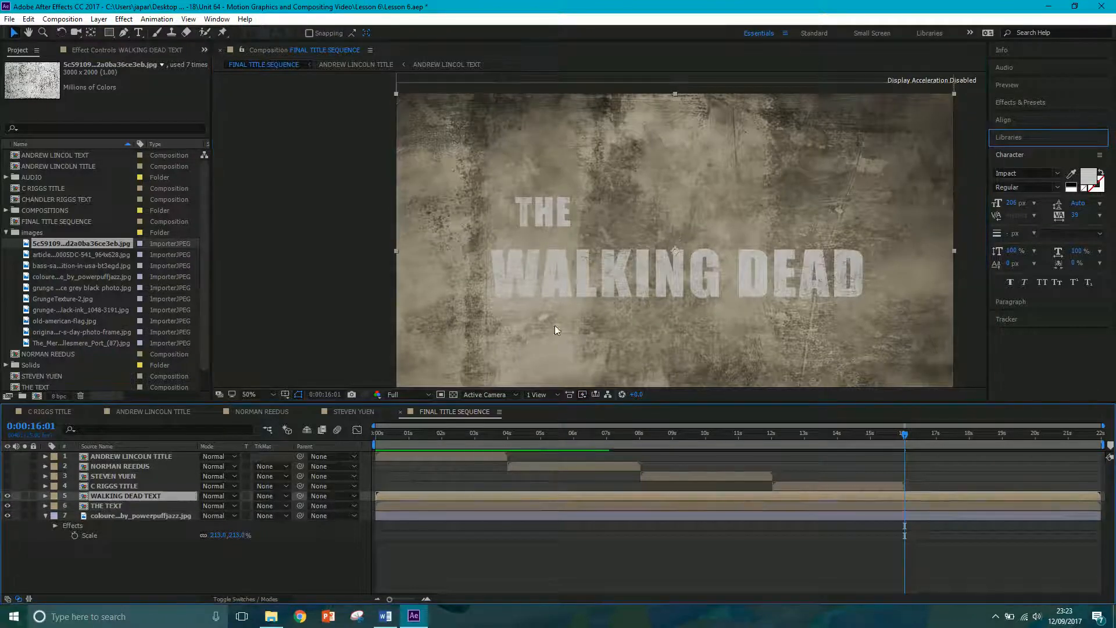
left_click(595, 266)
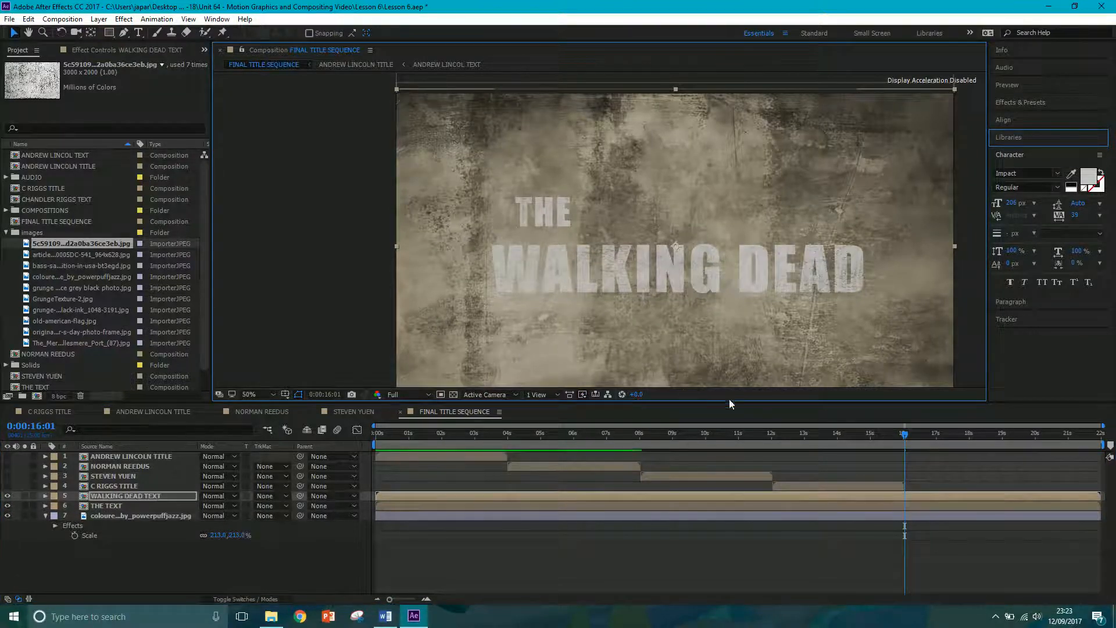
- Trim the starts of the WALKING DEAD TEXT, THE TEXT and coloured grunge background layers to 0:00:16:01
left_click_drag(881, 435, 905, 449)
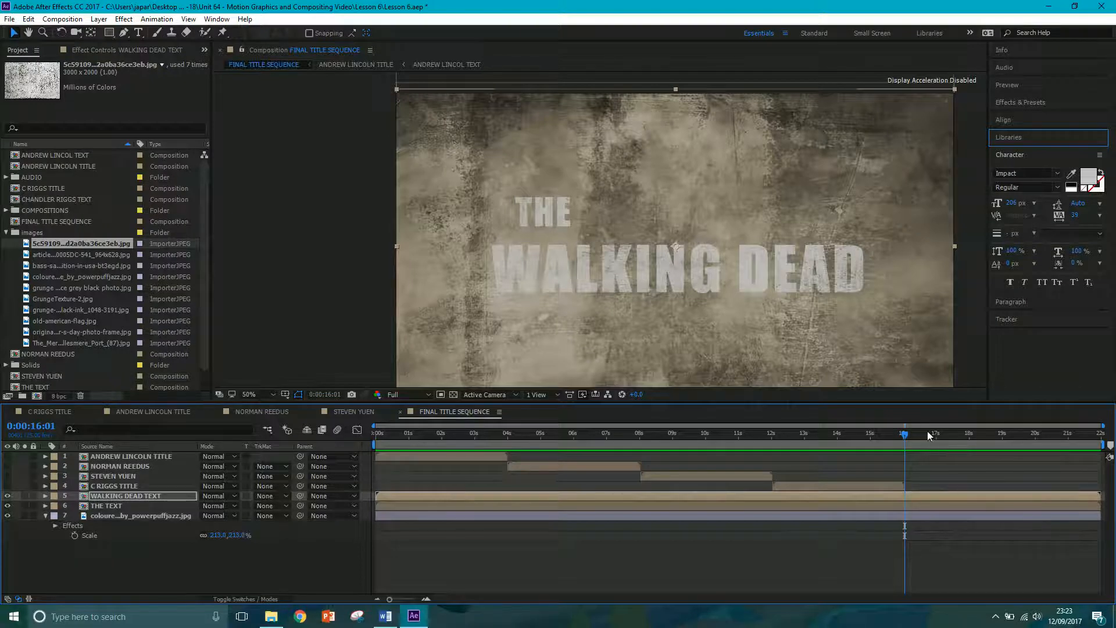
left_click_drag(376, 495, 407, 495)
left_click_drag(559, 490, 839, 487)
left_click_drag(904, 437, 902, 438)
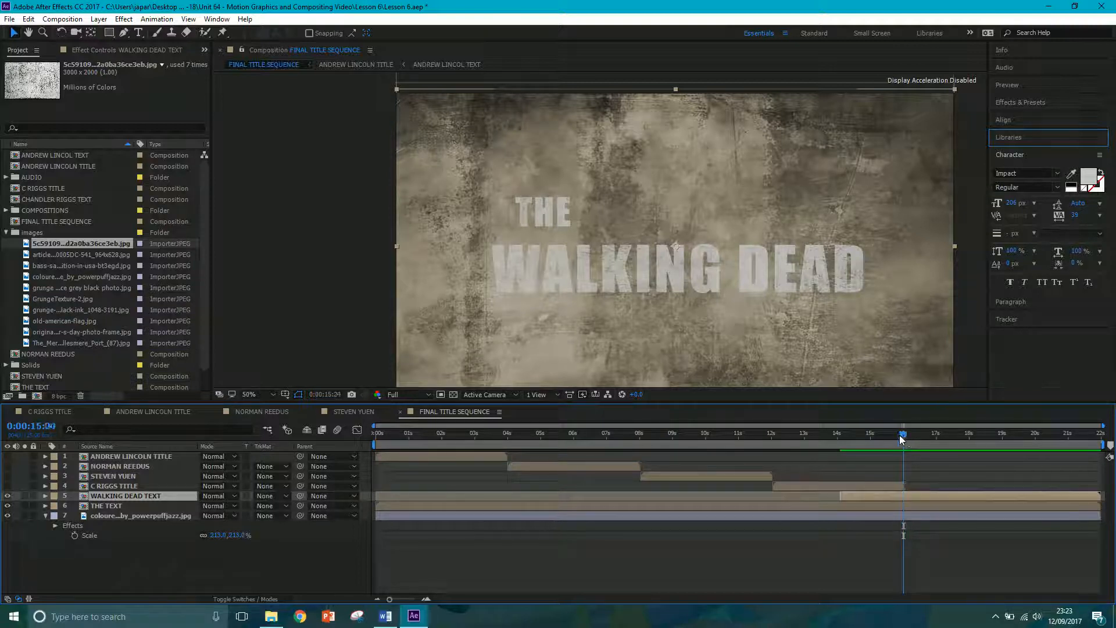
key("Page_Down")
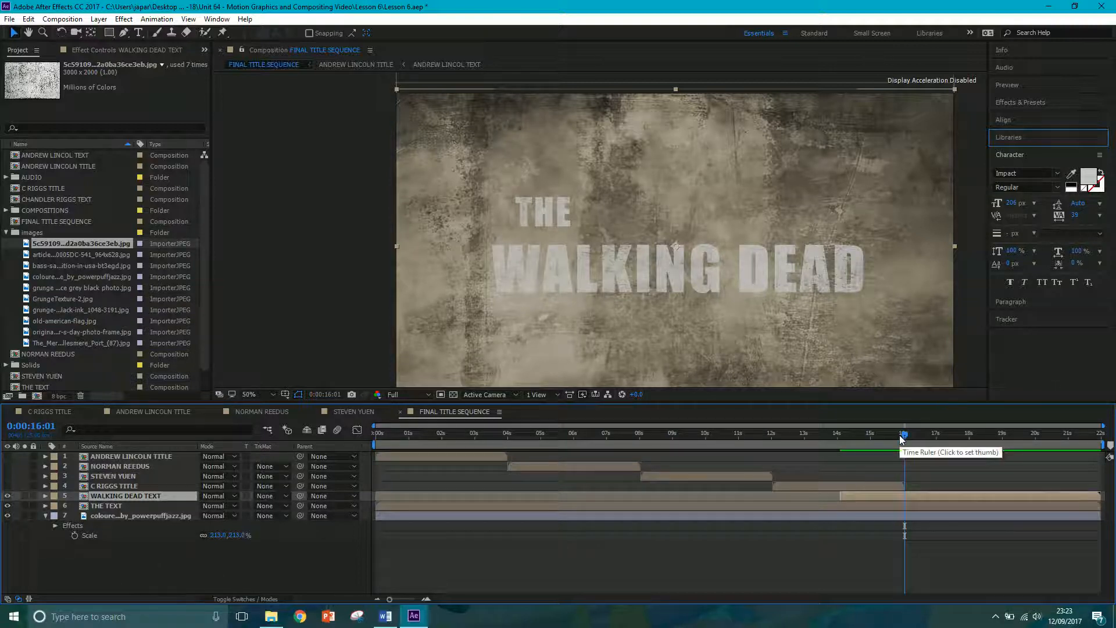
key("alt+bracketleft")
left_click(917, 505)
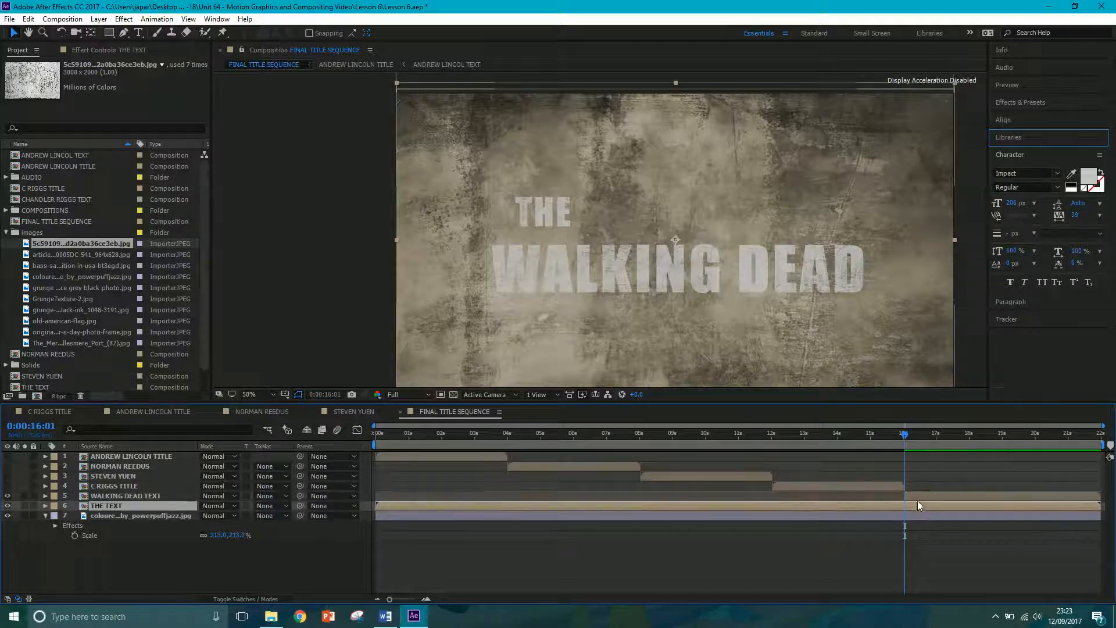
key("alt+bracketleft")
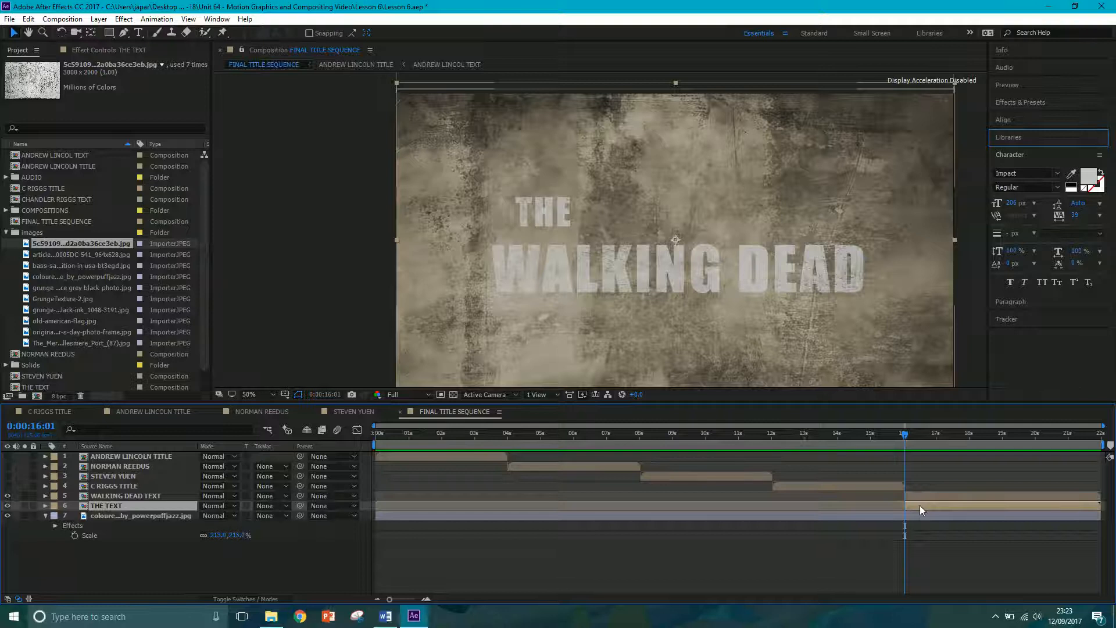
left_click(913, 515)
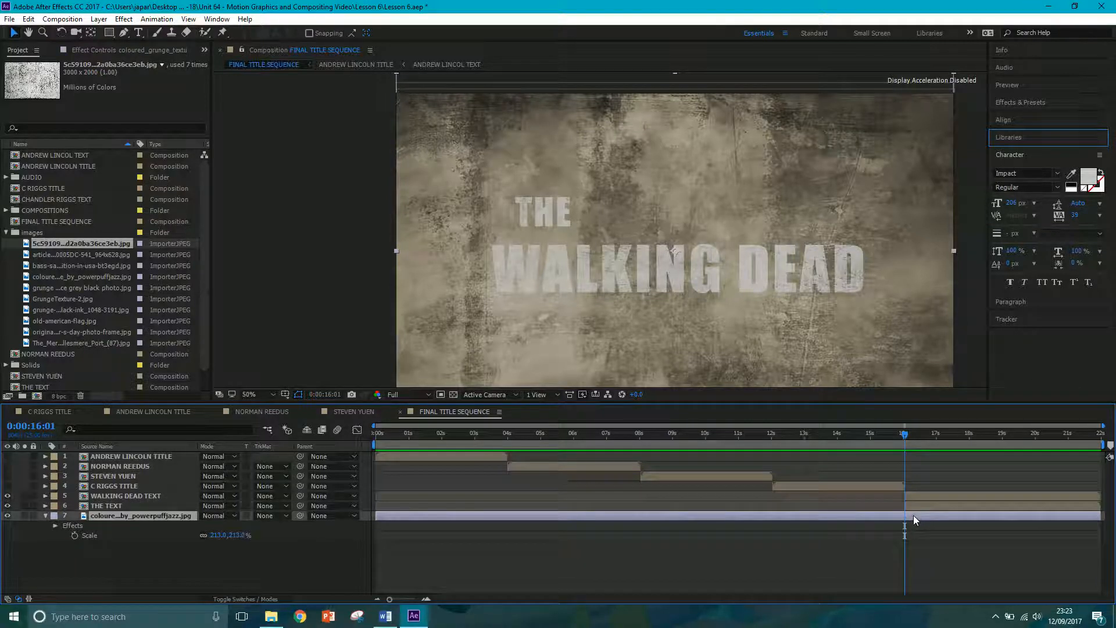
key("alt+bracketleft")
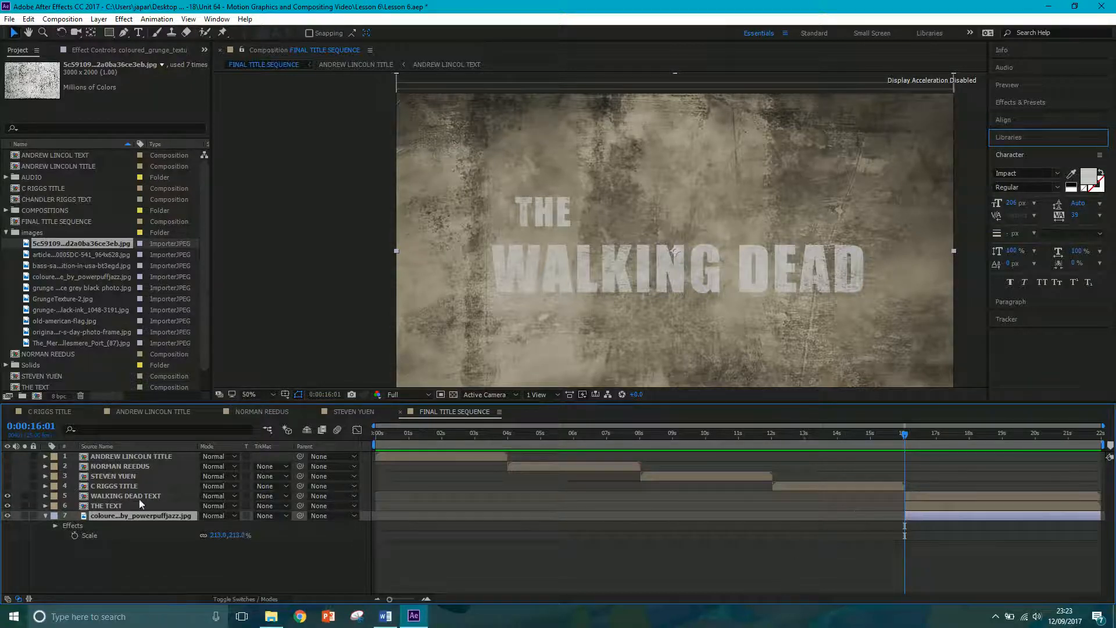
left_click(102, 506, "shift")
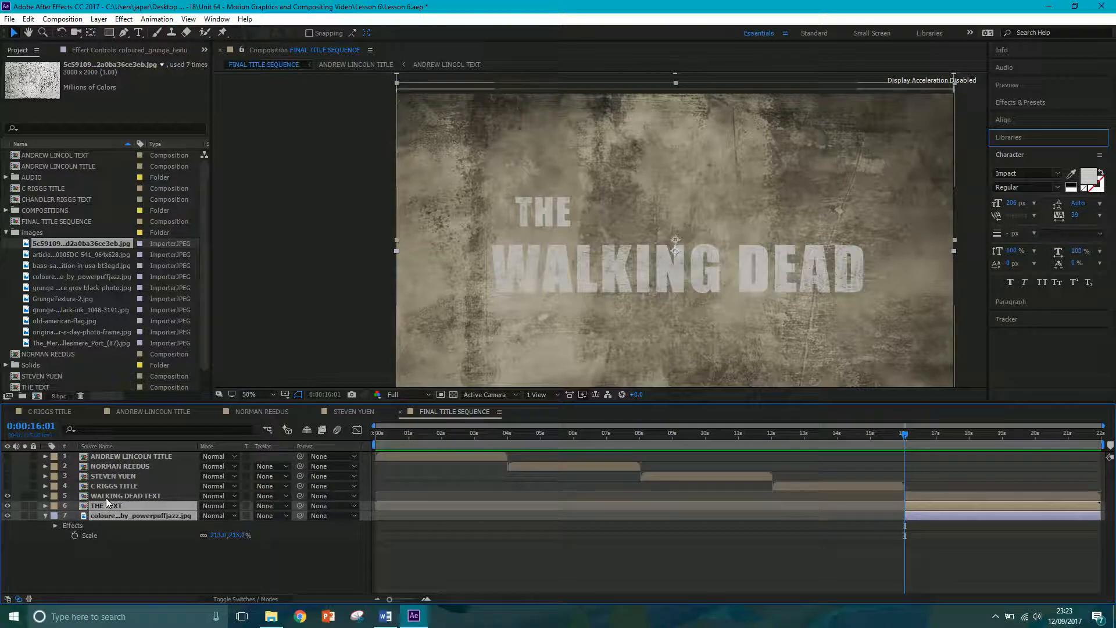
left_click(107, 497, "shift")
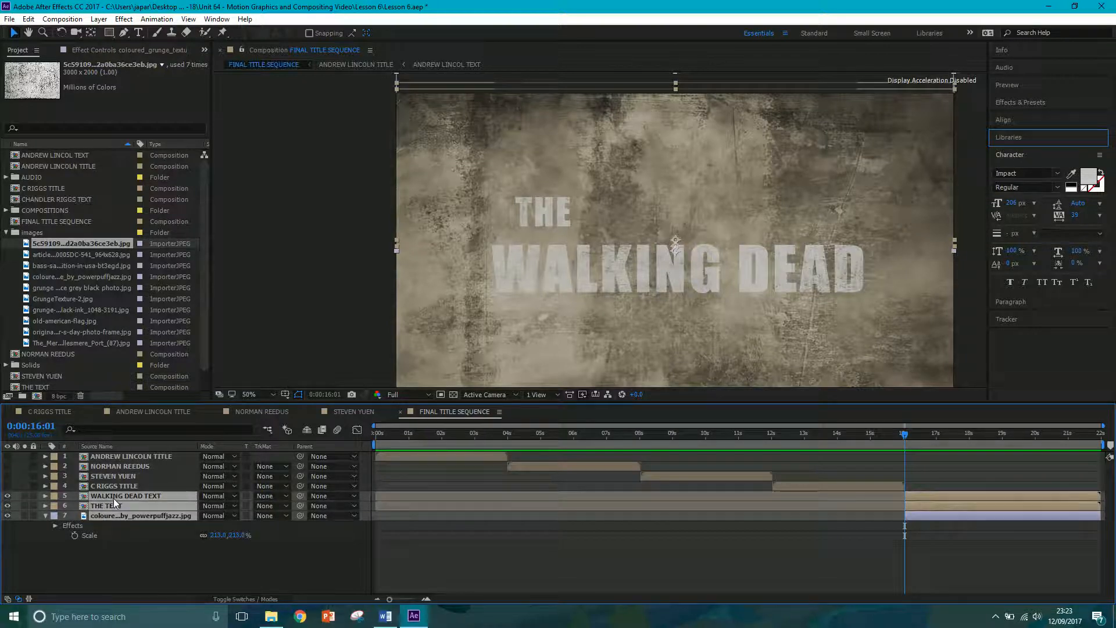
left_click(134, 553)
- Add a black 1920 x 1080 px solid that starts at 0:00:16:01, directly above the WALKING DEAD TEXT layer
left_click(122, 515)
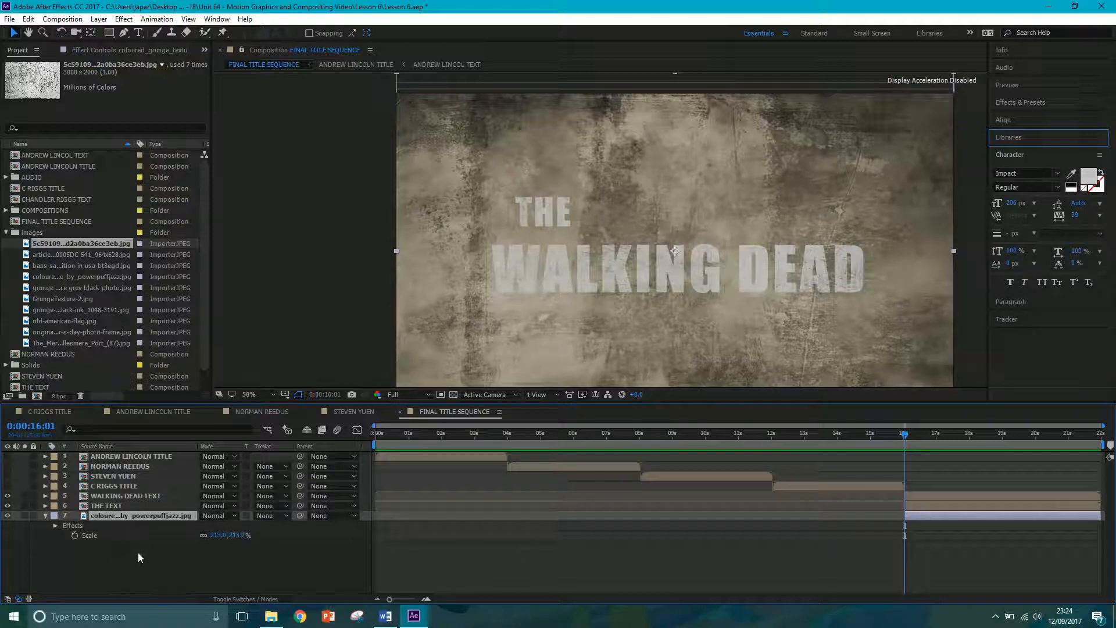
left_click(99, 19)
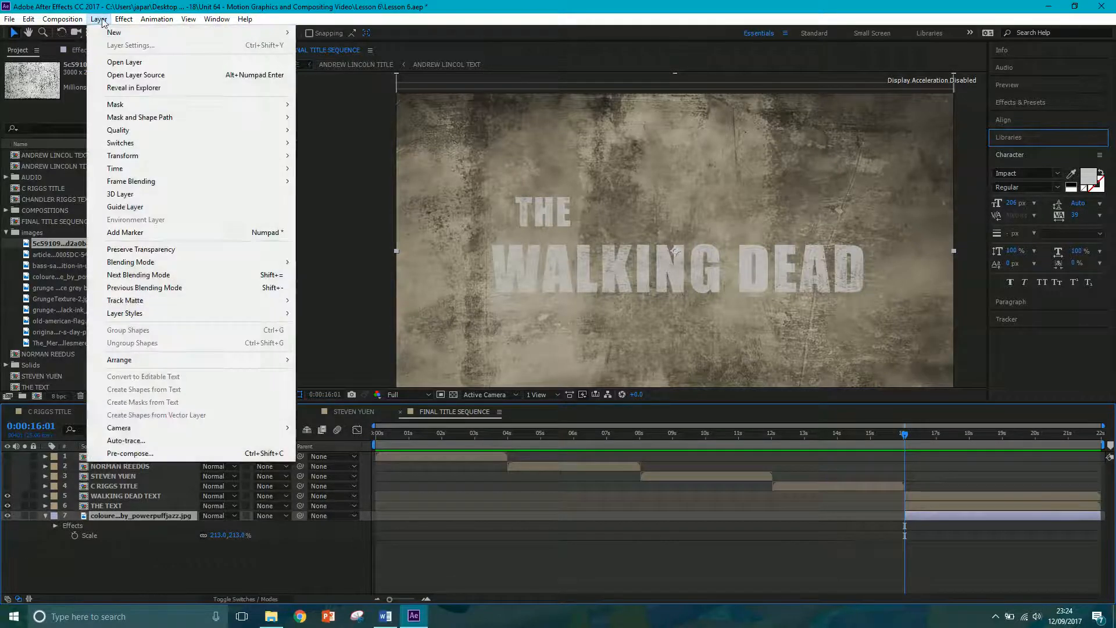
mouse_move(110, 34)
left_click(320, 45)
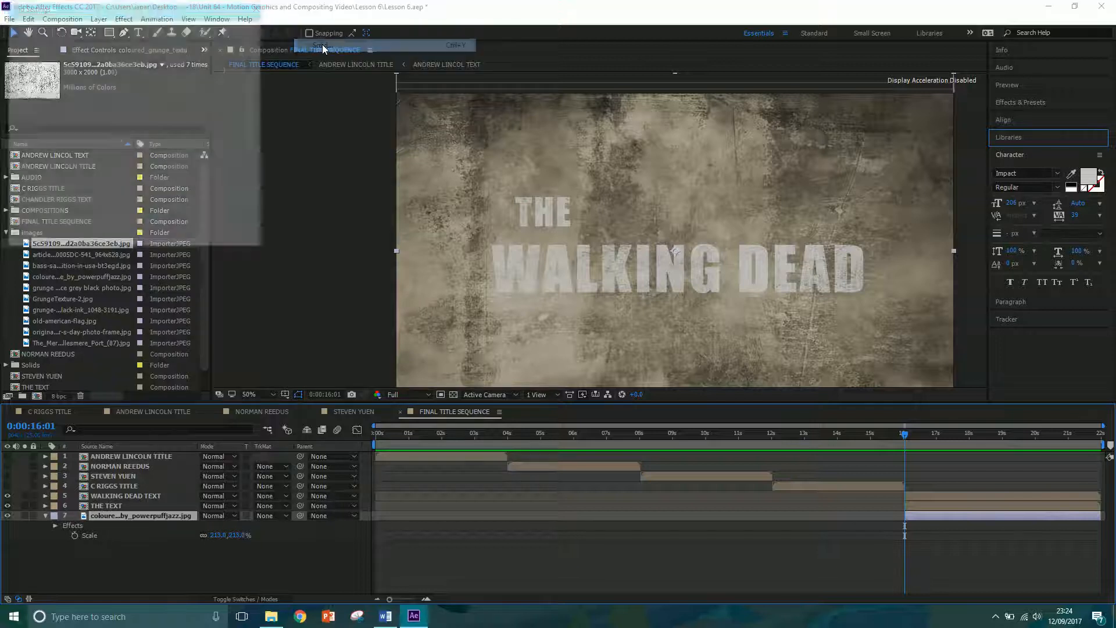
left_click(128, 203)
left_click(81, 147)
left_click_drag(82, 148, 33, 165)
left_click(256, 30)
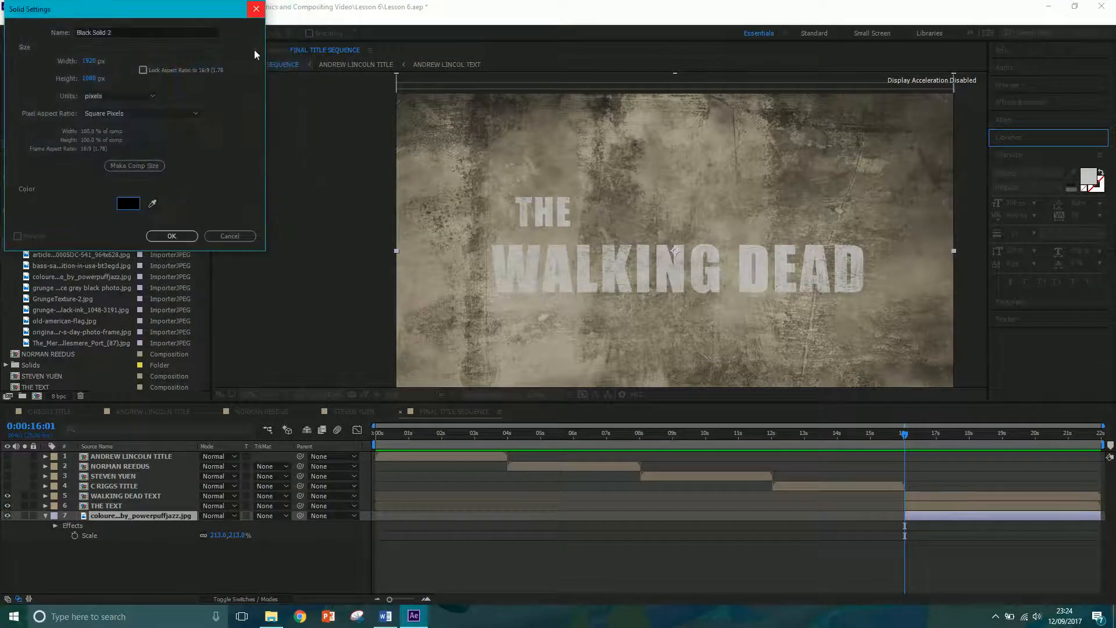
left_click(184, 237)
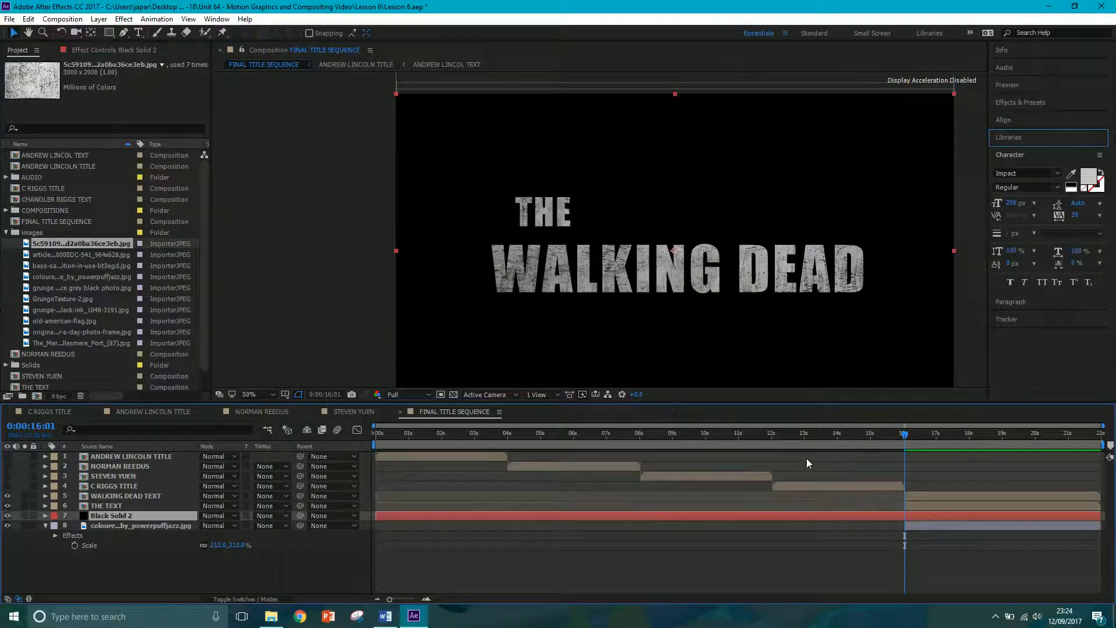
key("alt+bracketleft")
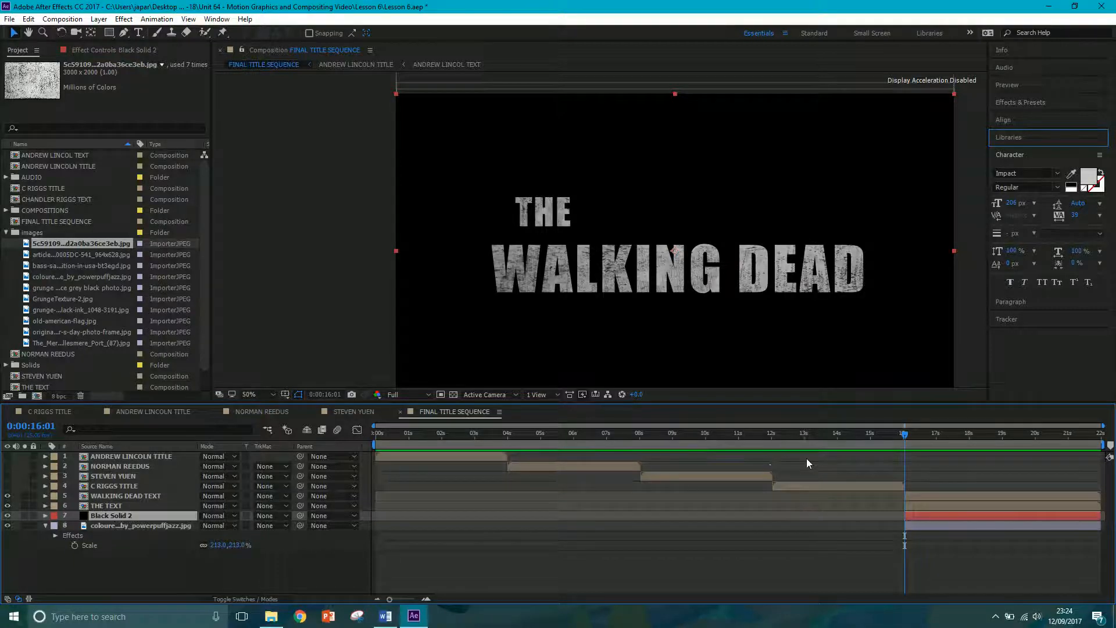
left_click_drag(124, 517, 133, 487)
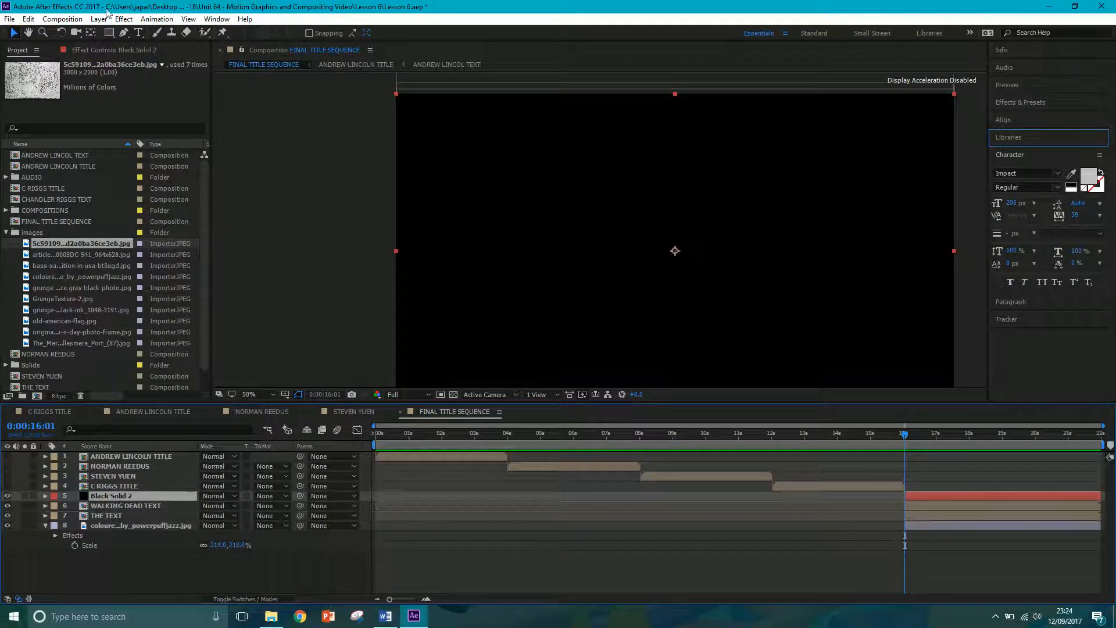
- Add an elliptical mask to the black solid that fills the whole layer
left_click(109, 32)
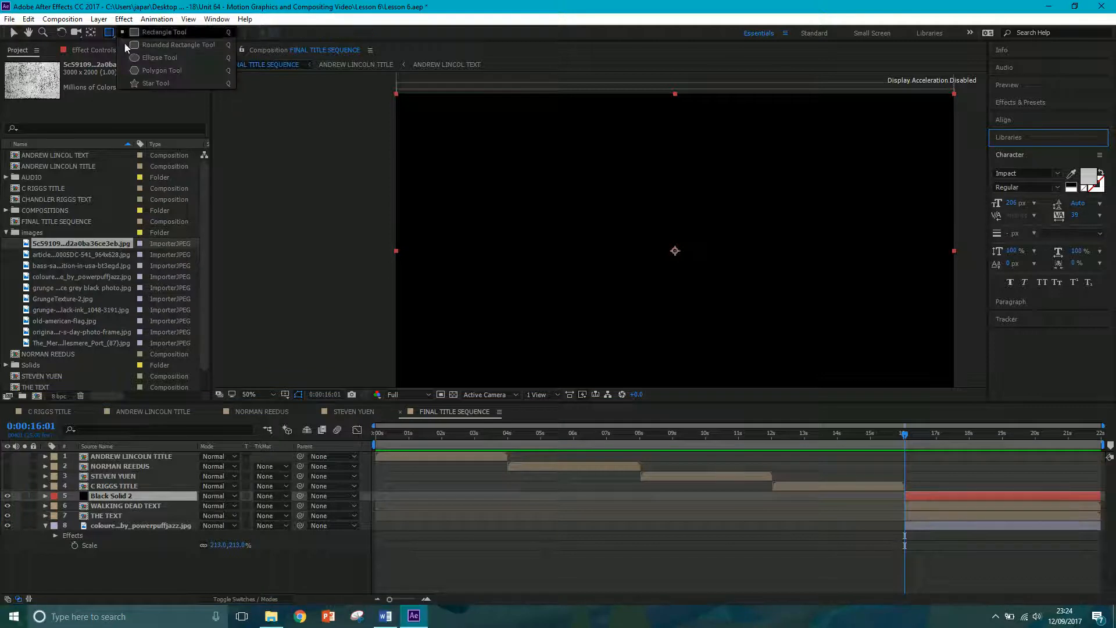
left_click(146, 57)
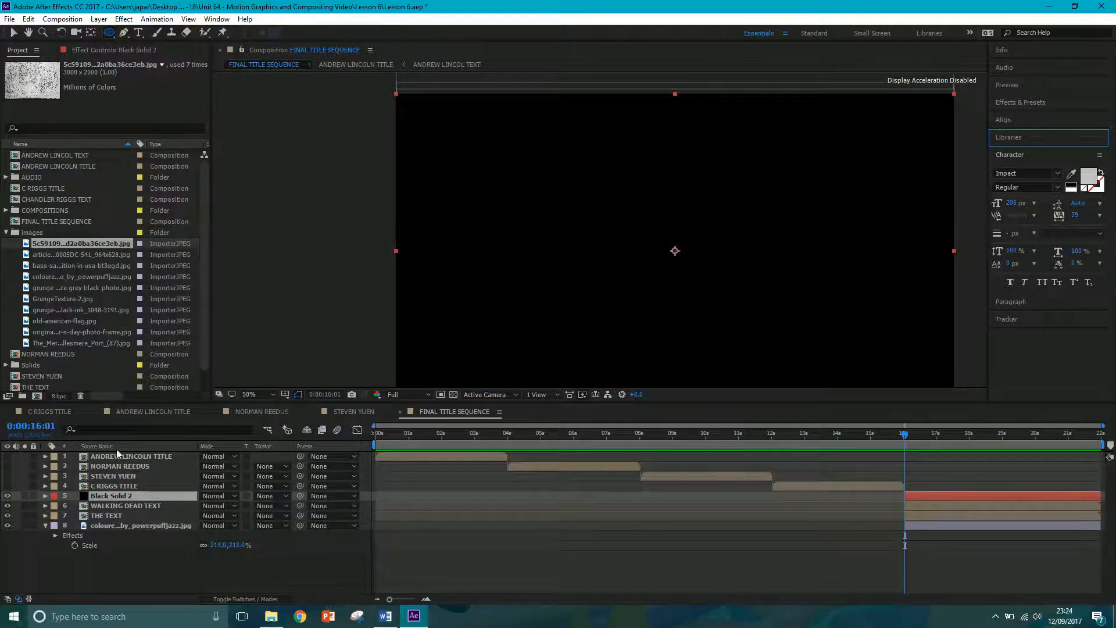
double_click(107, 32)
key("v")
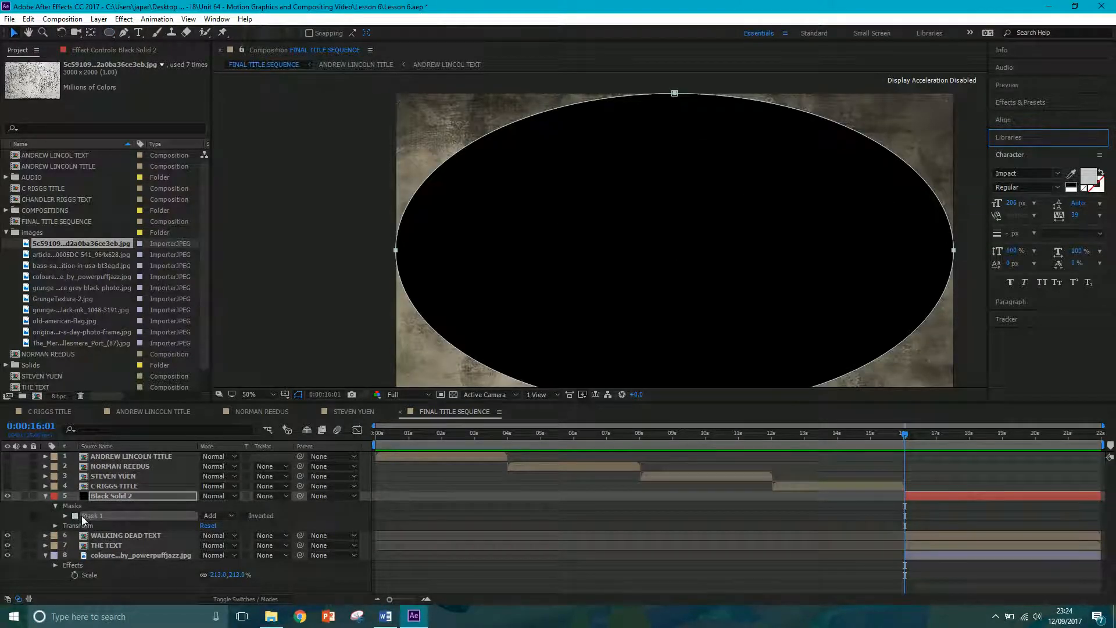
- Set the black solid's elliptical mask to Subtract with a 295-pixel feather and about 79% mask opacity to form a vignette
left_click(65, 515)
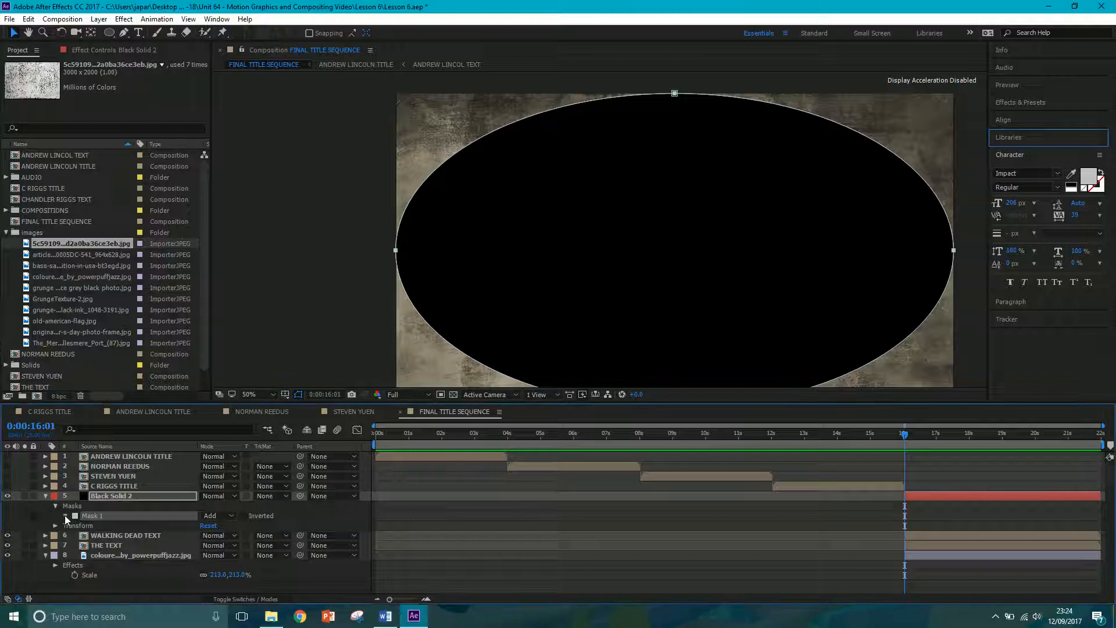
left_click(225, 517)
left_click(232, 452)
left_click_drag(214, 536, 379, 528)
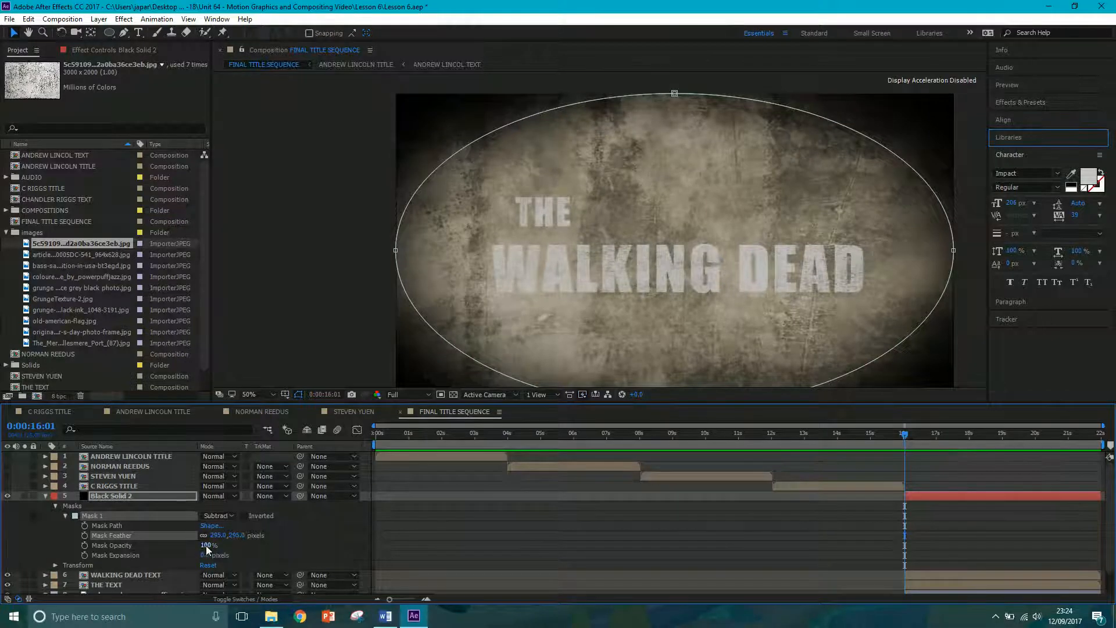
left_click_drag(206, 545, 195, 547)
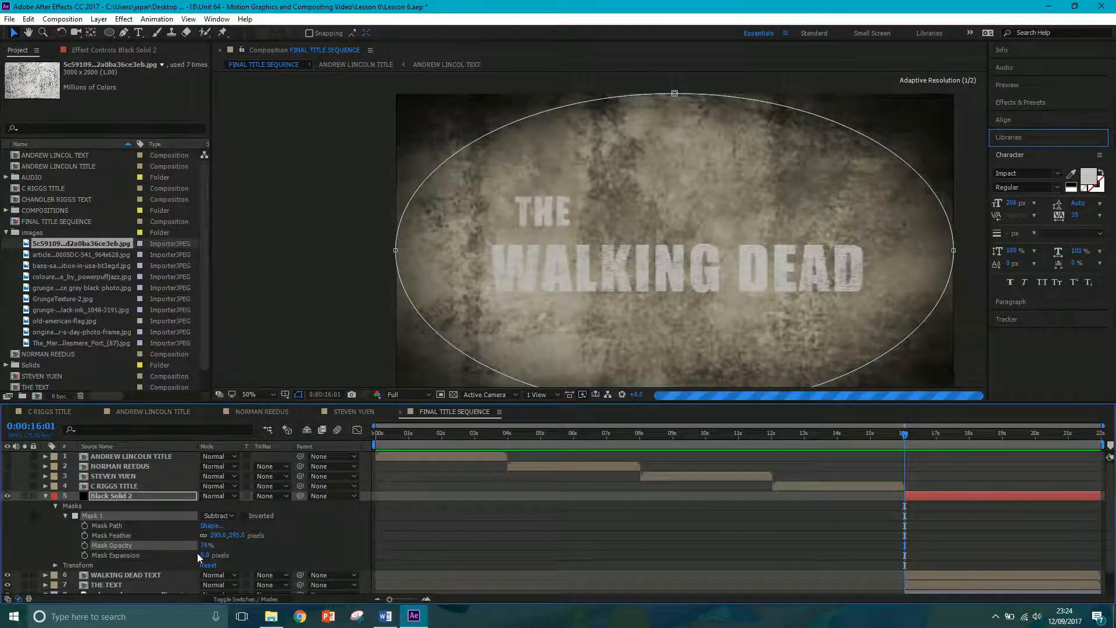
left_click(47, 495)
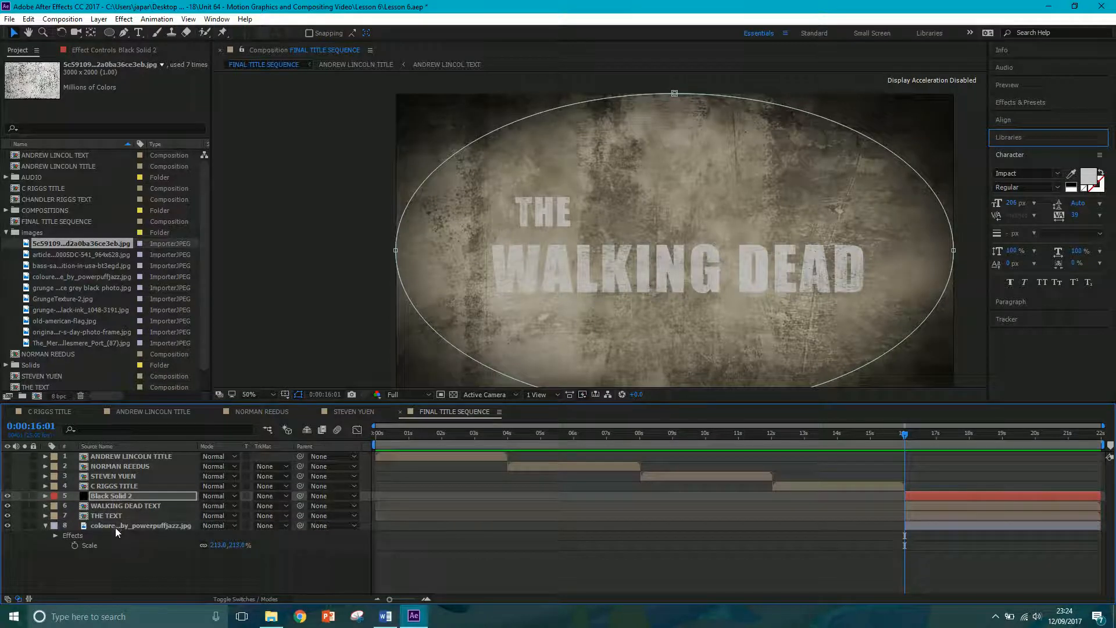
- Pre-compose the black solid, WALKING DEAD TEXT, THE TEXT and grunge background layers as TITLE SCREEN, and trim its start to 0:00:16:01
left_click(116, 527, "shift")
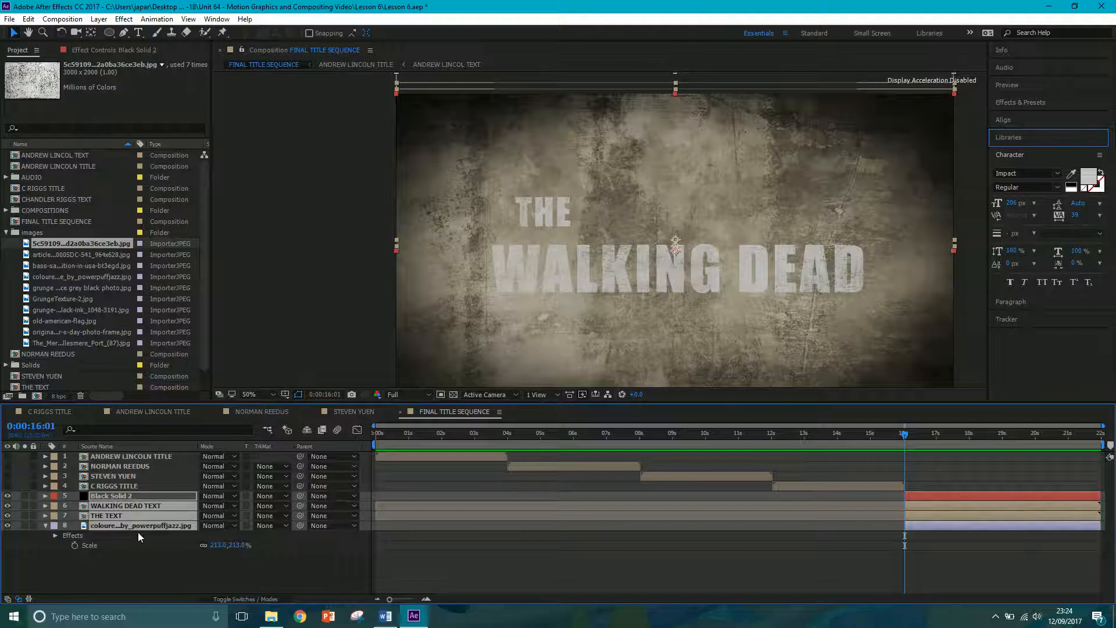
key("ctrl+shift+c")
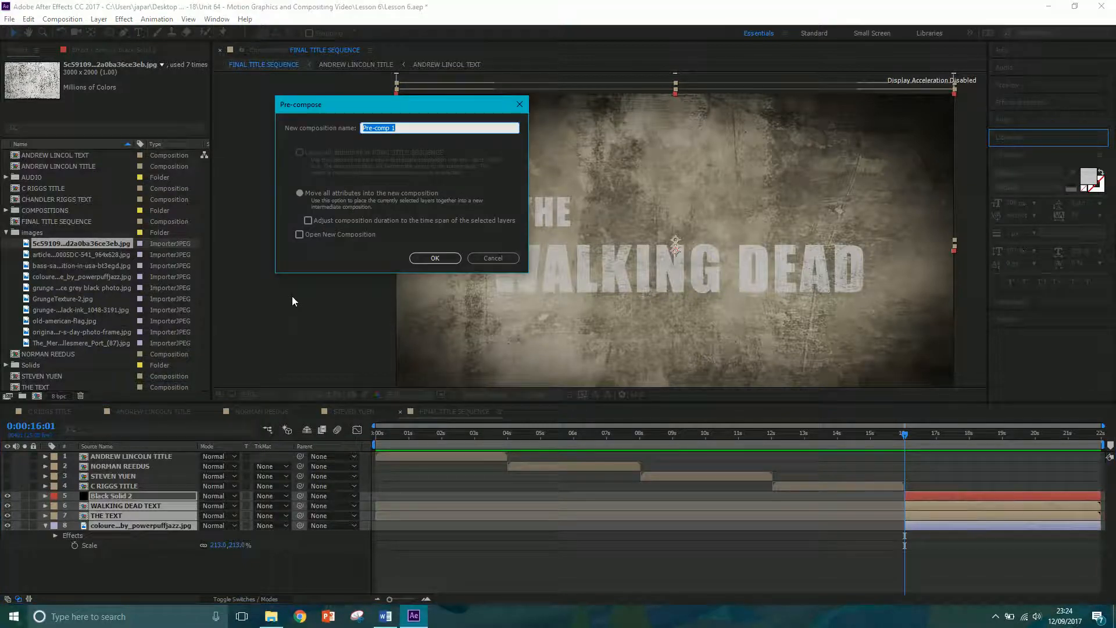
type("F")
left_click(435, 257)
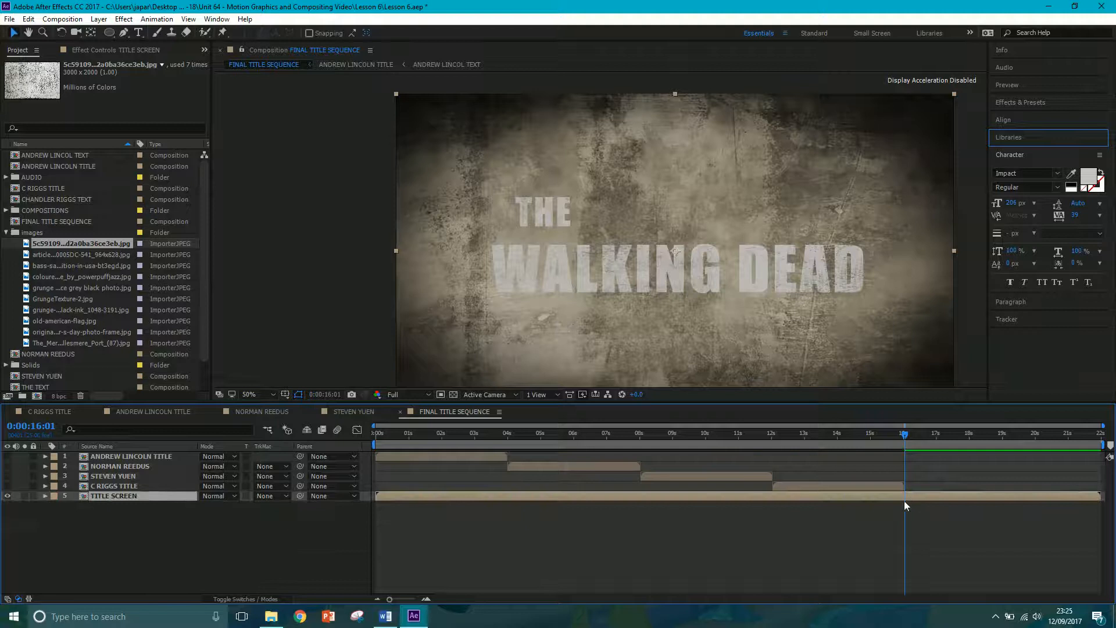
key("alt+bracketleft")
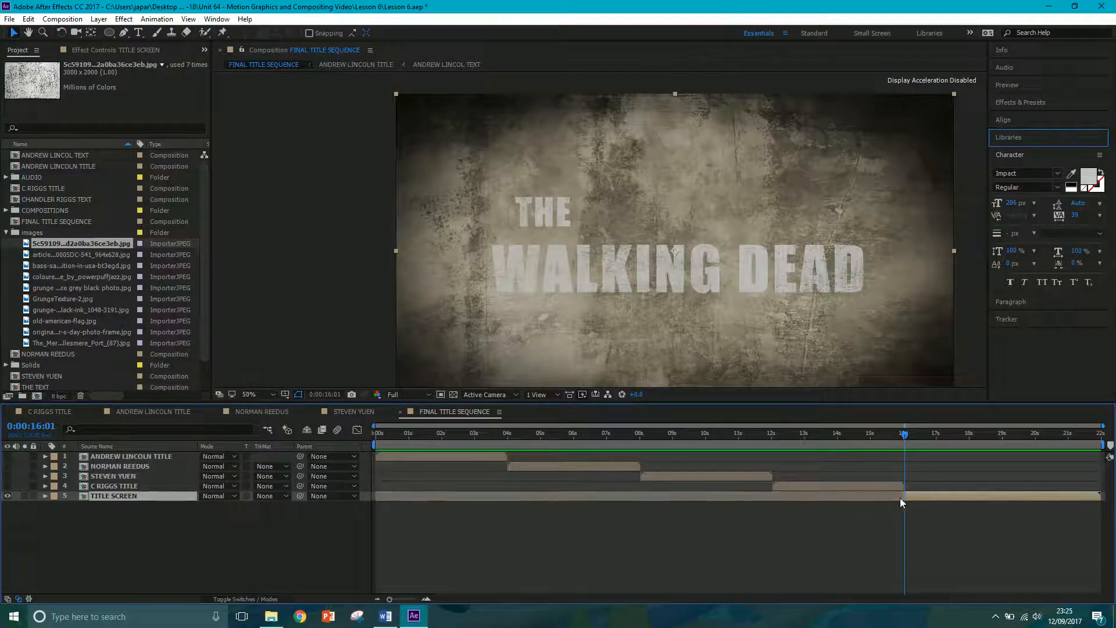
- Make the four cast title layers visible and scrub through the sequence to check every title up to the title screen
left_click_drag(7, 486, 7, 457)
left_click_drag(396, 433, 585, 441)
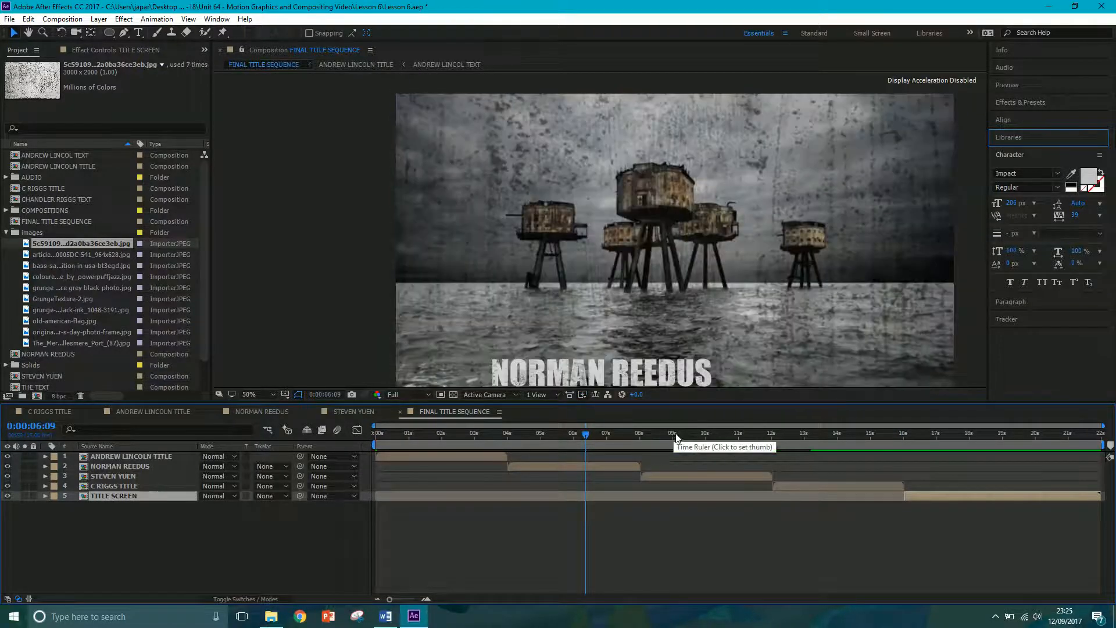
left_click(819, 436)
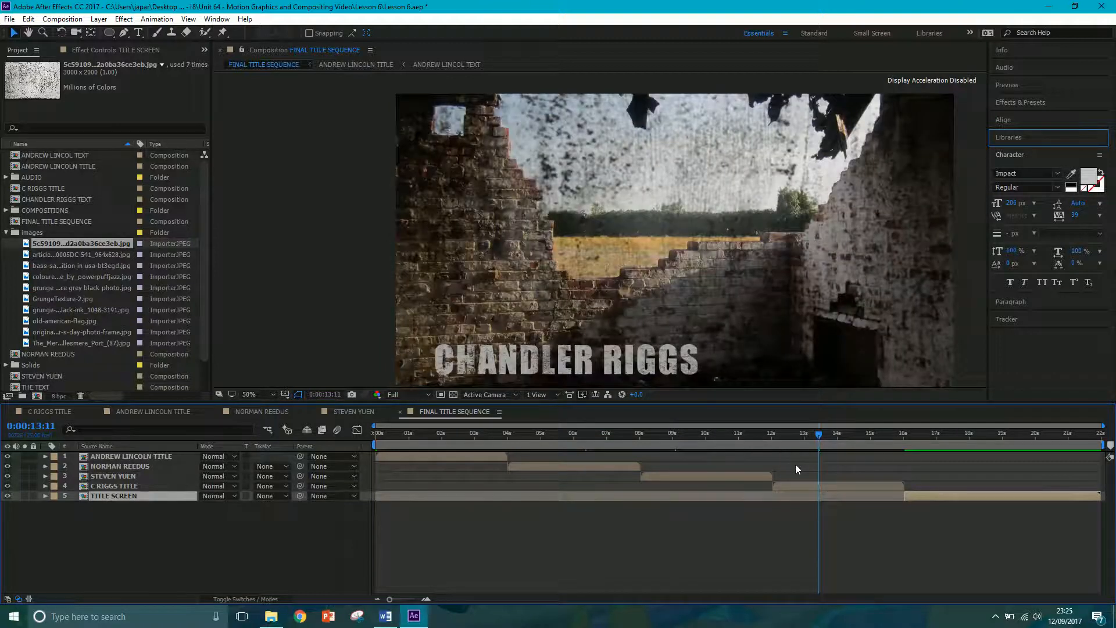
left_click(947, 432)
mouse_move(947, 432)
left_mouse_down()
mouse_move(922, 435)
mouse_move(958, 436)
left_mouse_up()
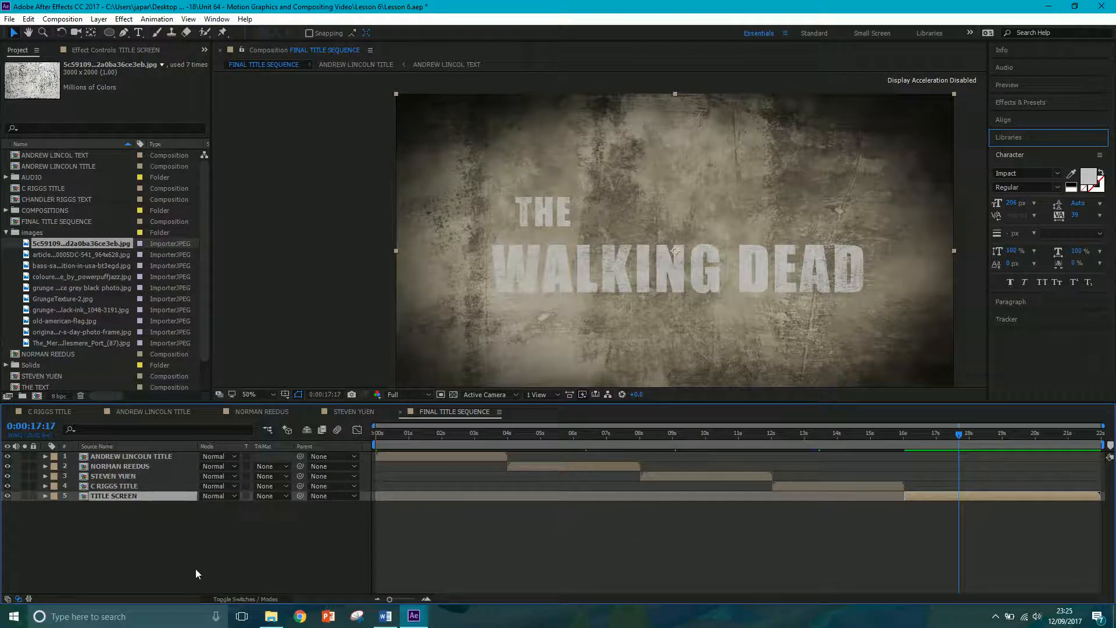
- Add a medium yellow 1920 x 1080 px solid above all layers of FINAL TITLE SEQUENCE
right_click(149, 535)
left_click(109, 528)
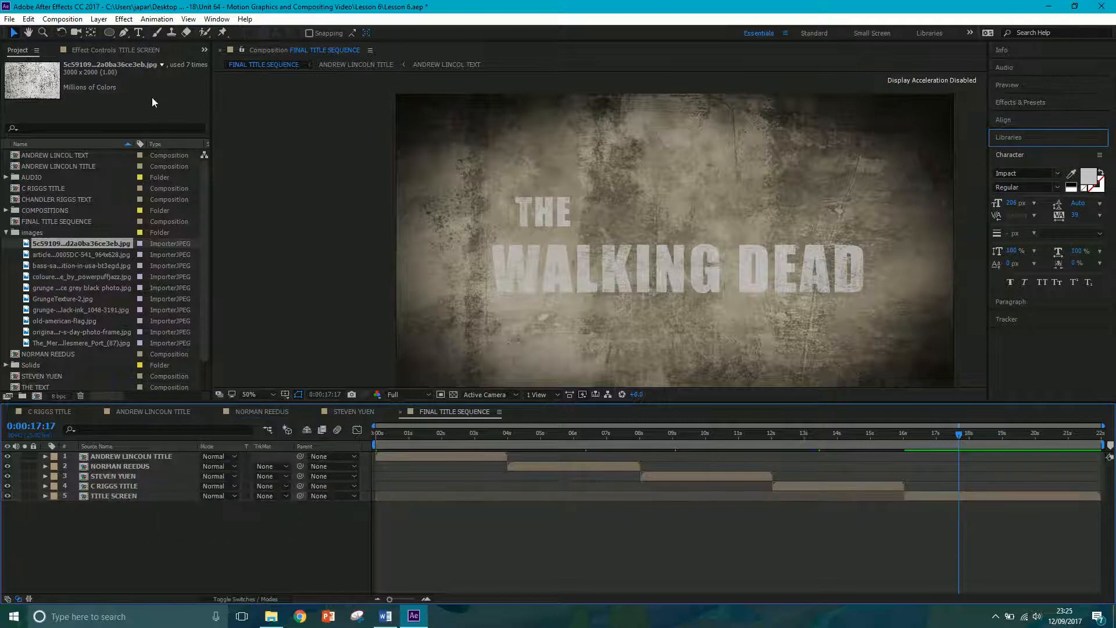
left_click(99, 19)
mouse_move(240, 36)
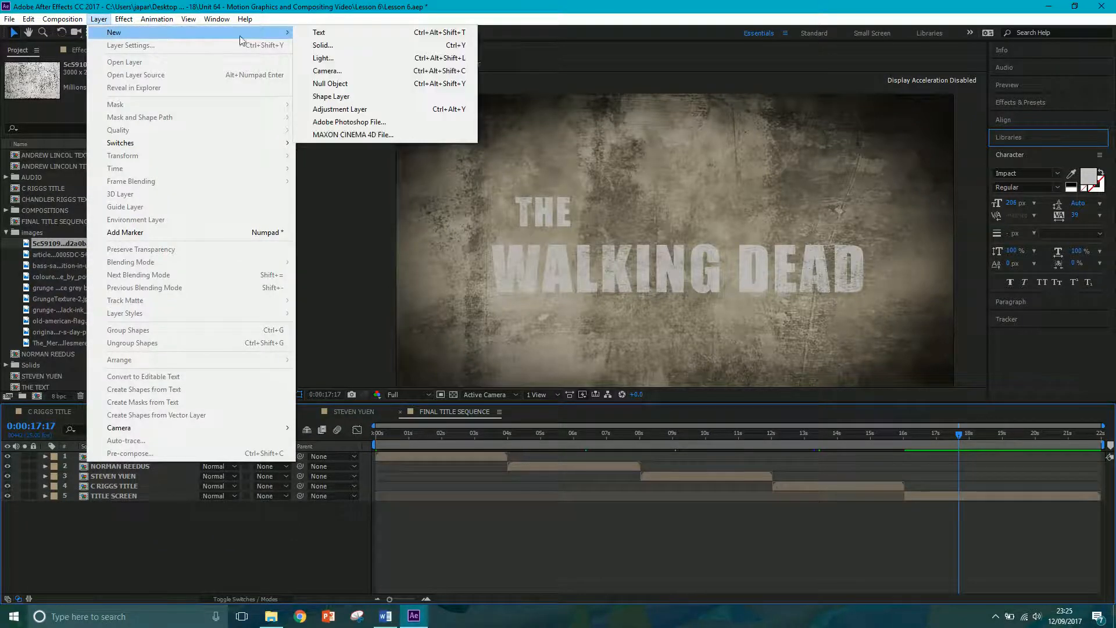
left_click(322, 45)
left_click(129, 203)
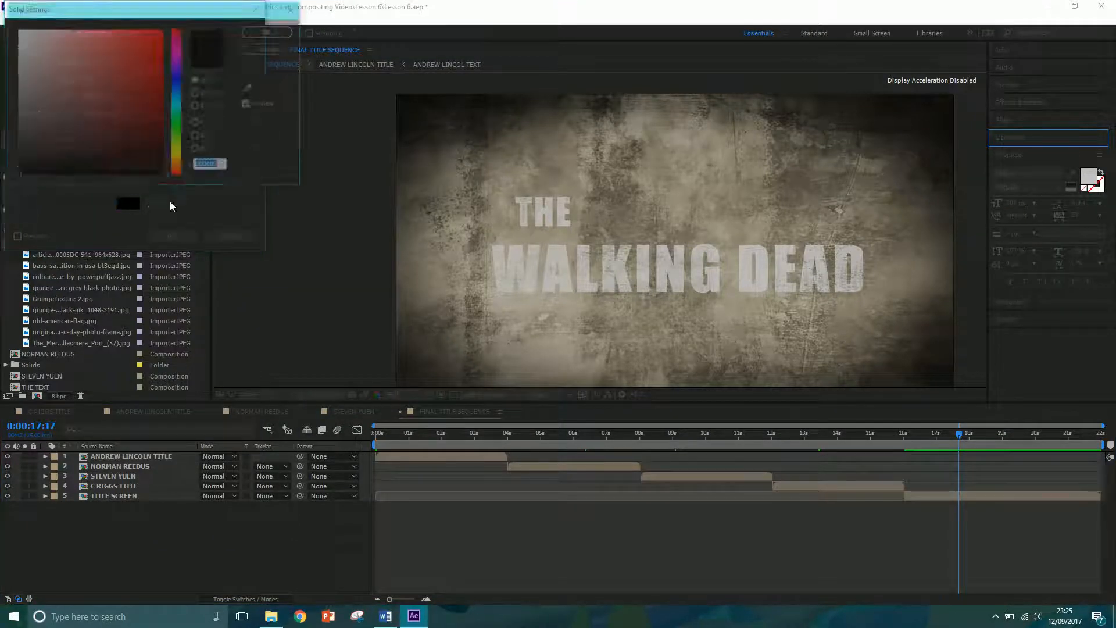
left_click(178, 153)
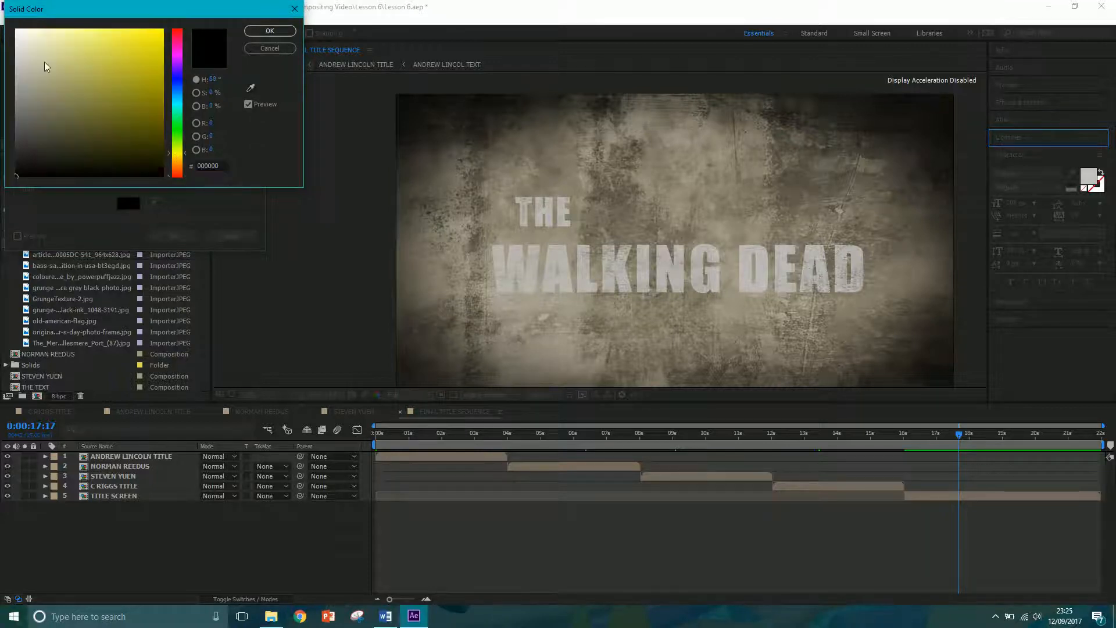
left_click(44, 29)
left_click(47, 29)
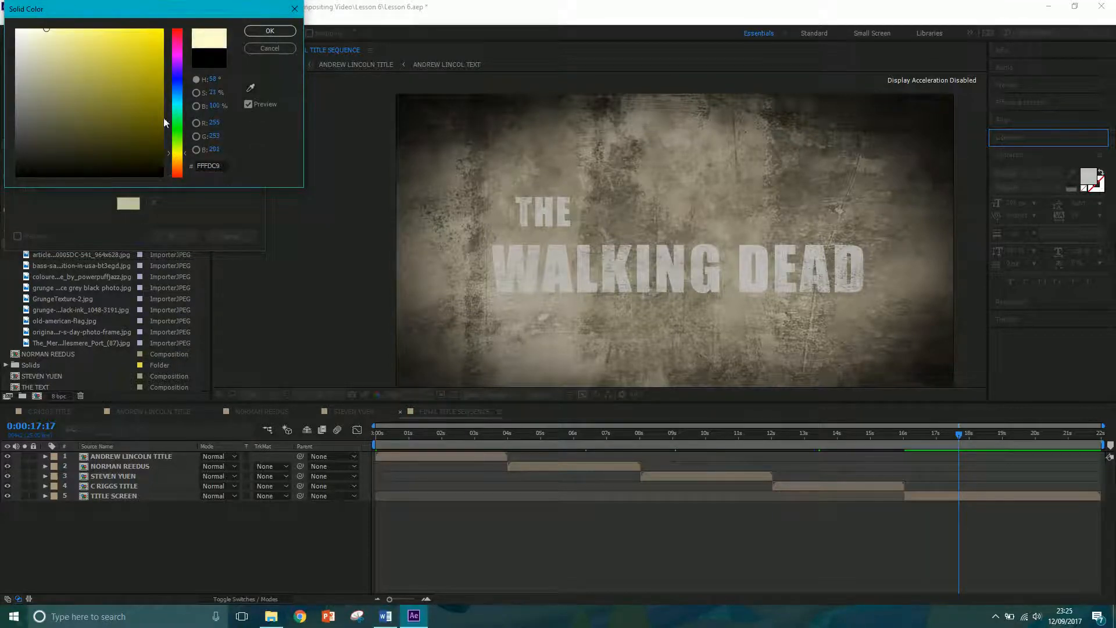
left_click(186, 155)
left_click(179, 151)
left_click(179, 152)
left_click(94, 27)
left_click(270, 30)
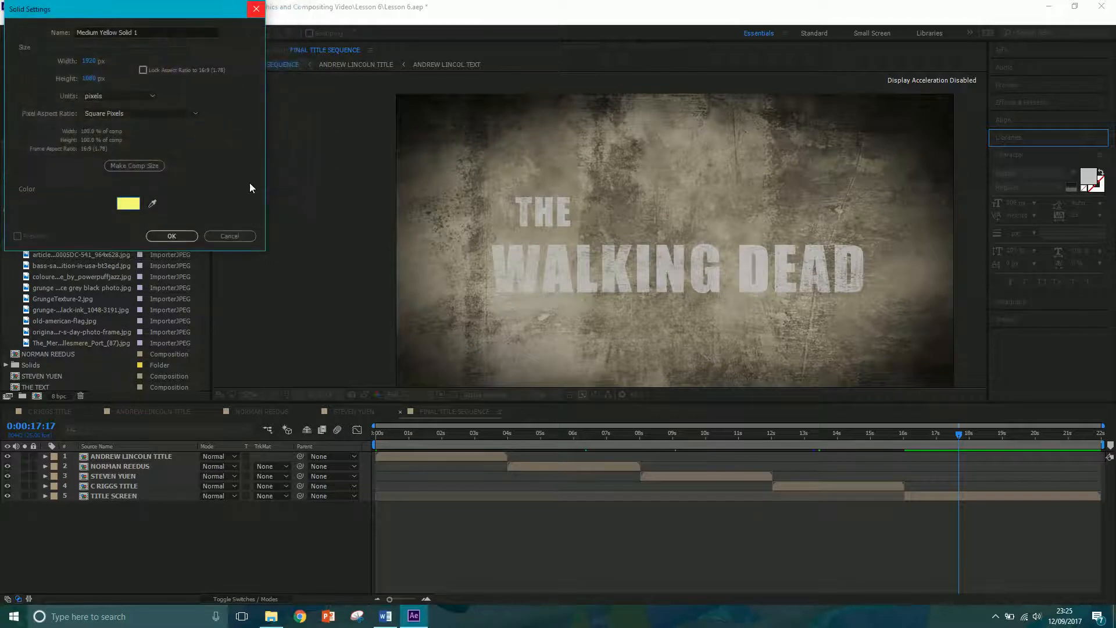
left_click(172, 235)
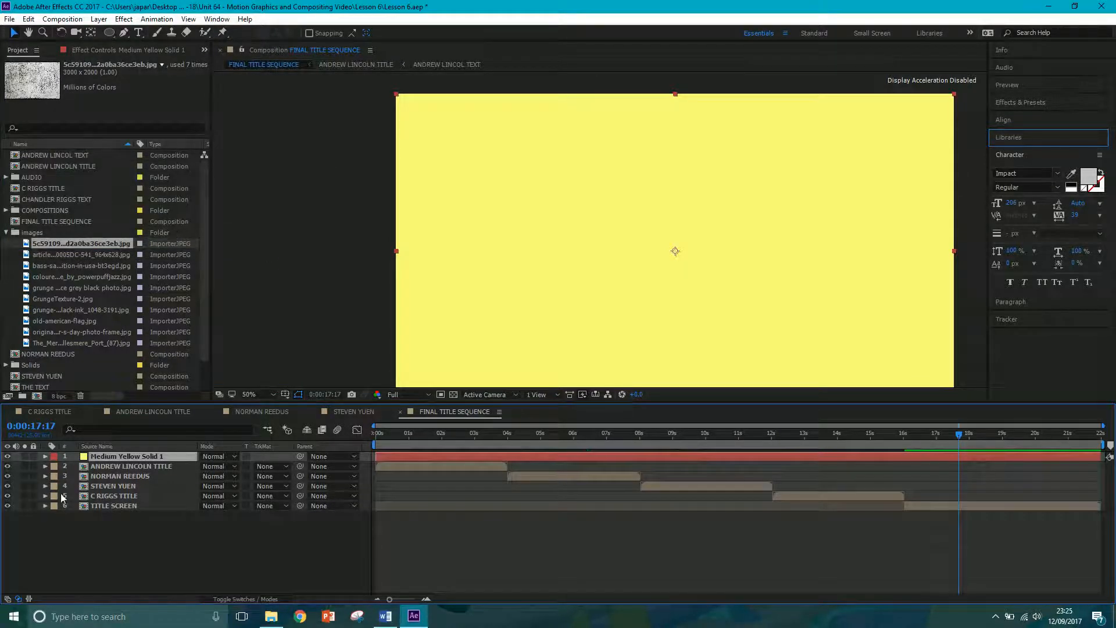
- Try the Multiply, Lighten, Color Burn and Linear Burn blending modes on the yellow solid
left_click(215, 456)
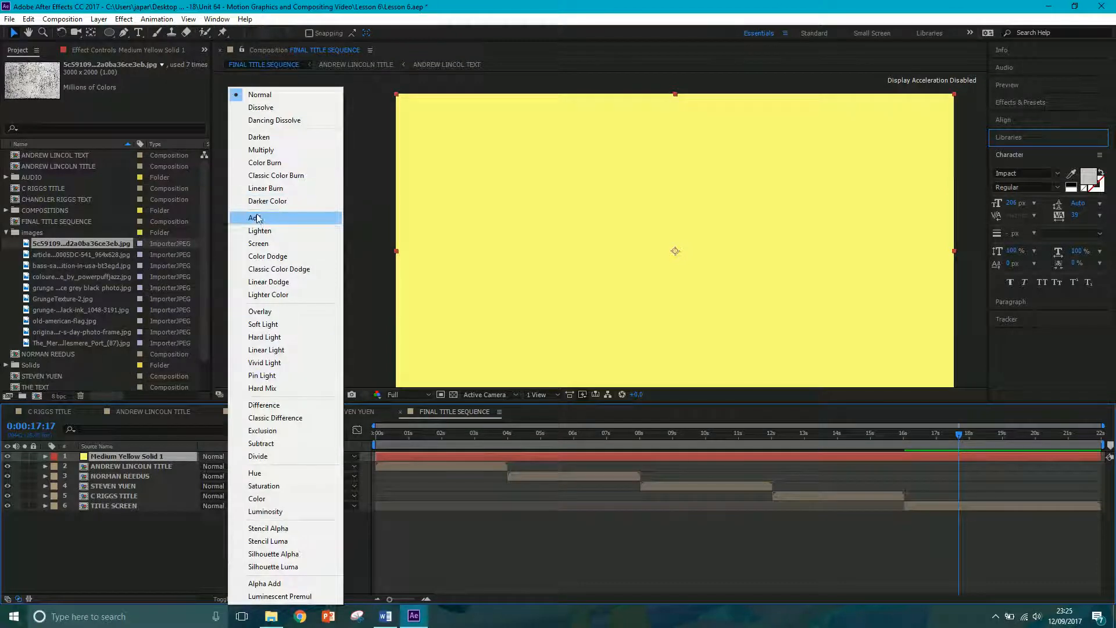
left_click(261, 151)
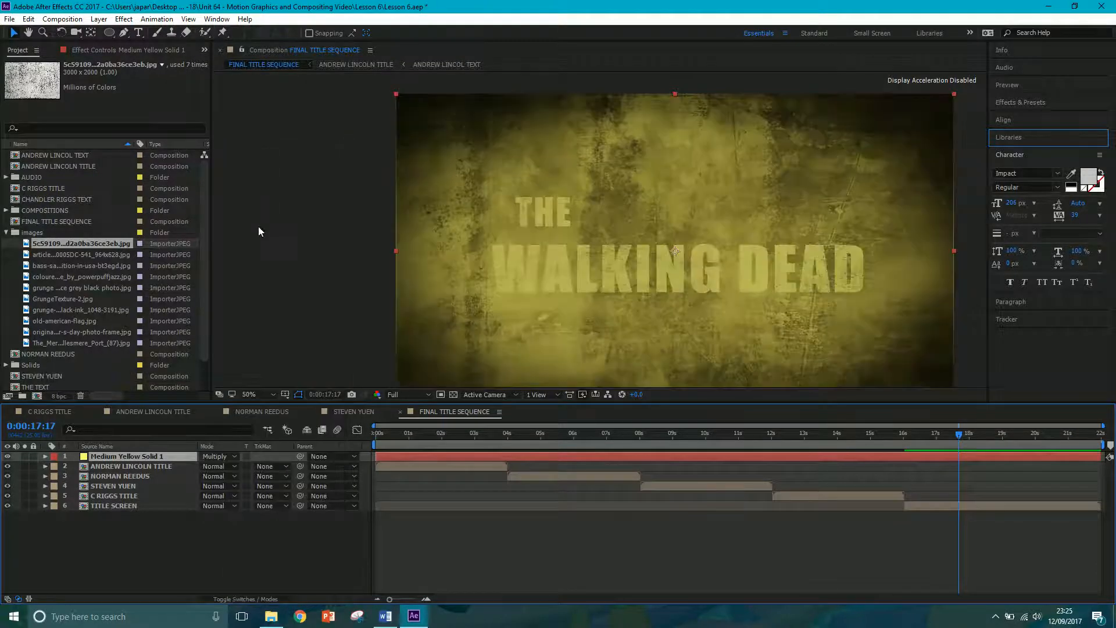
left_click(235, 457)
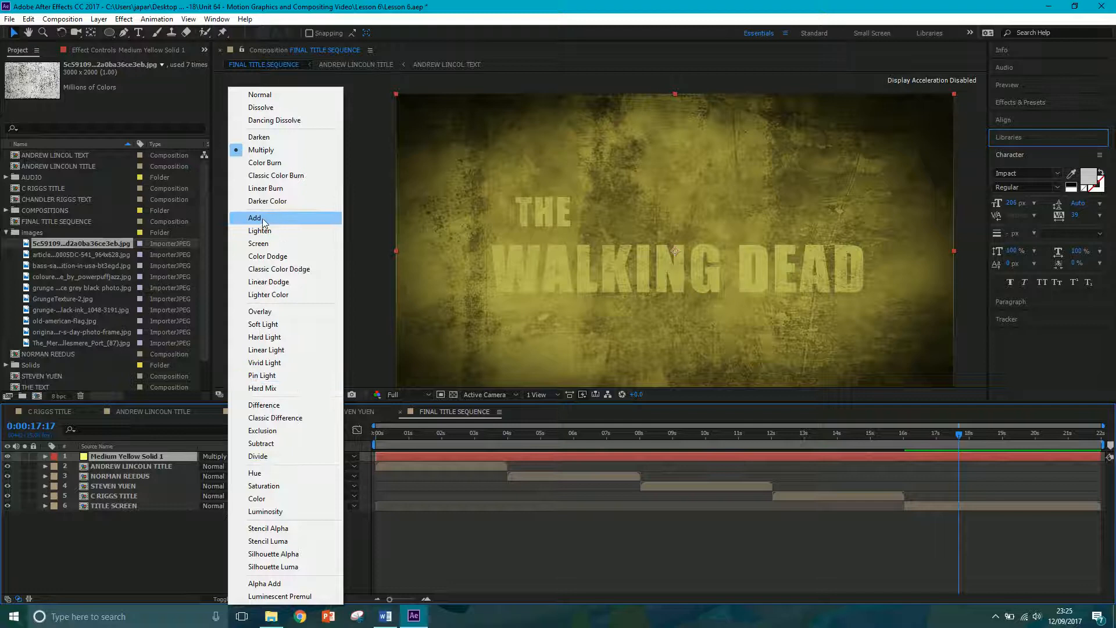
left_click(270, 232)
left_click(225, 456)
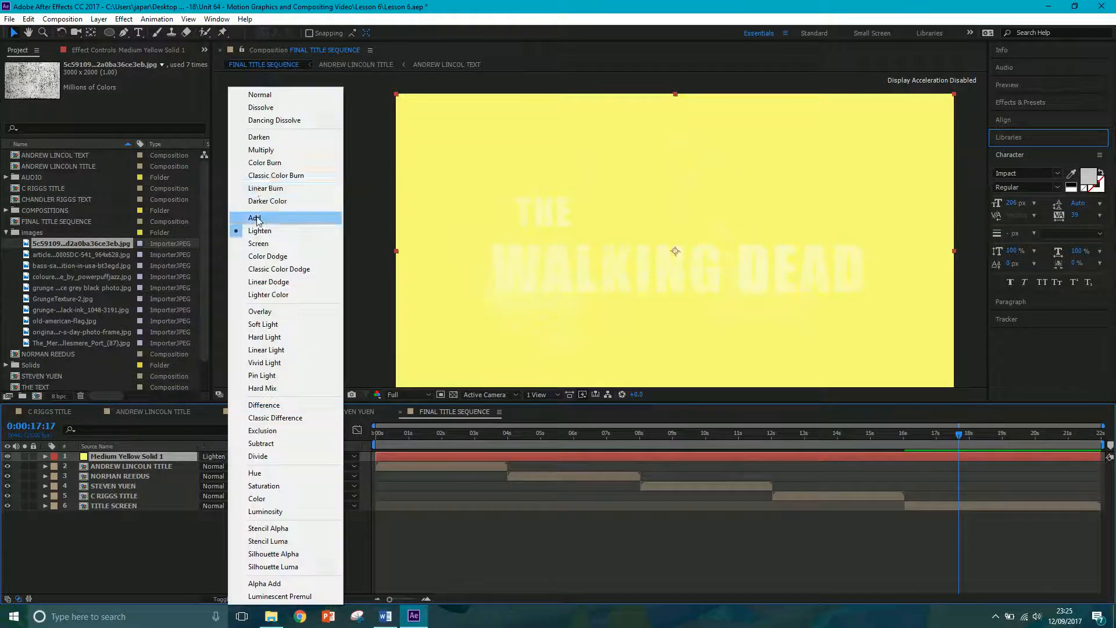
left_click(270, 161)
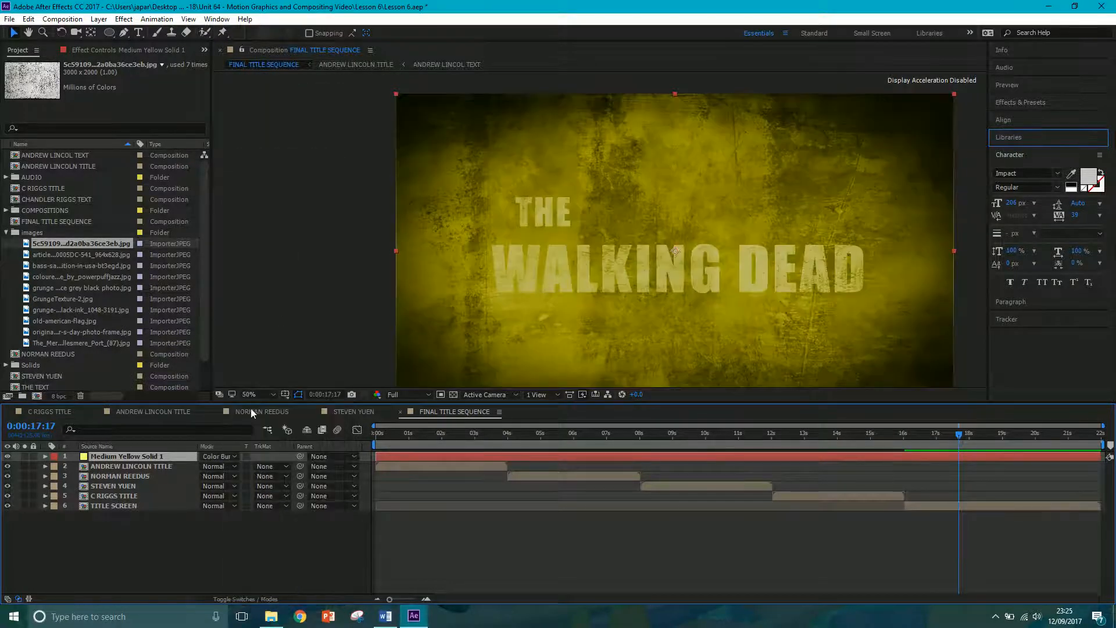
left_click(227, 456)
left_click(278, 192)
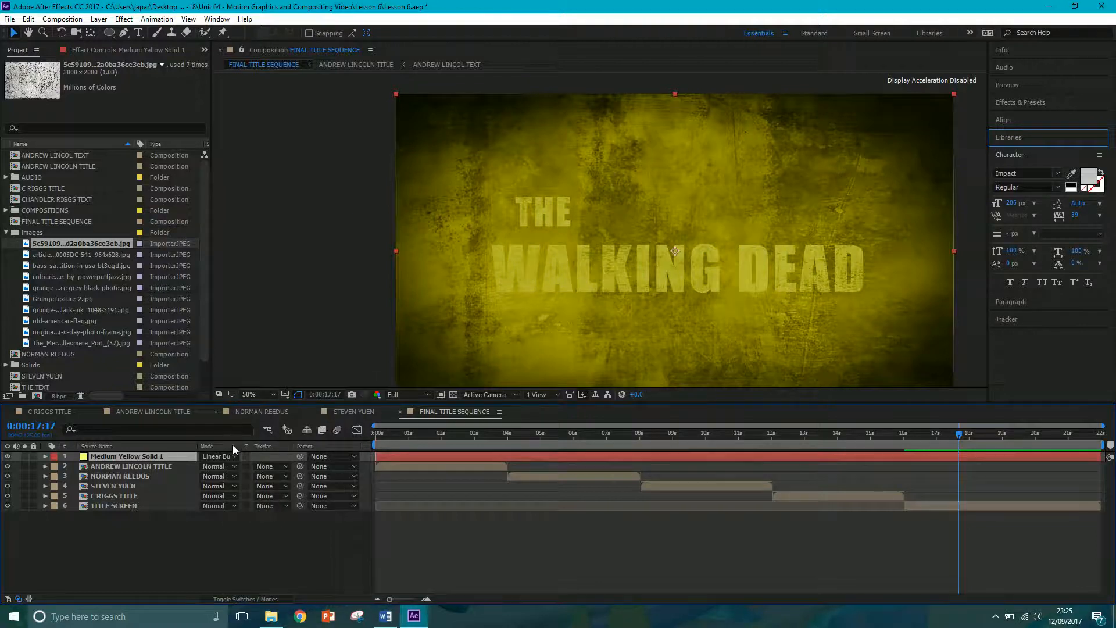
- Try the Saturation, Stencil Alpha, Color and Screen blending modes on the yellow solid
left_click(233, 455)
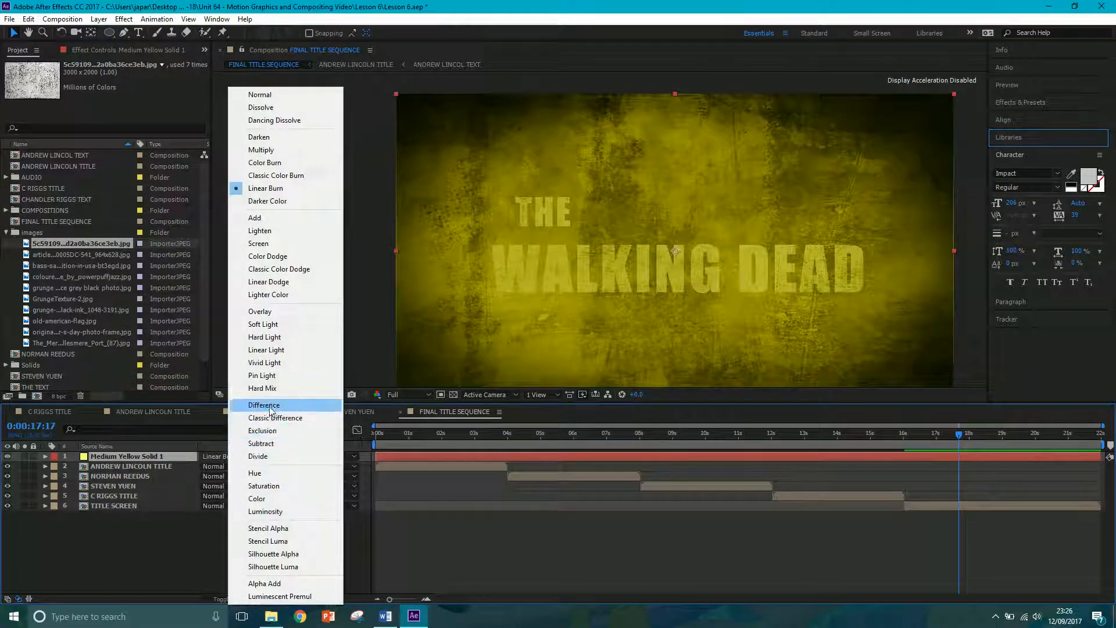
left_click(277, 487)
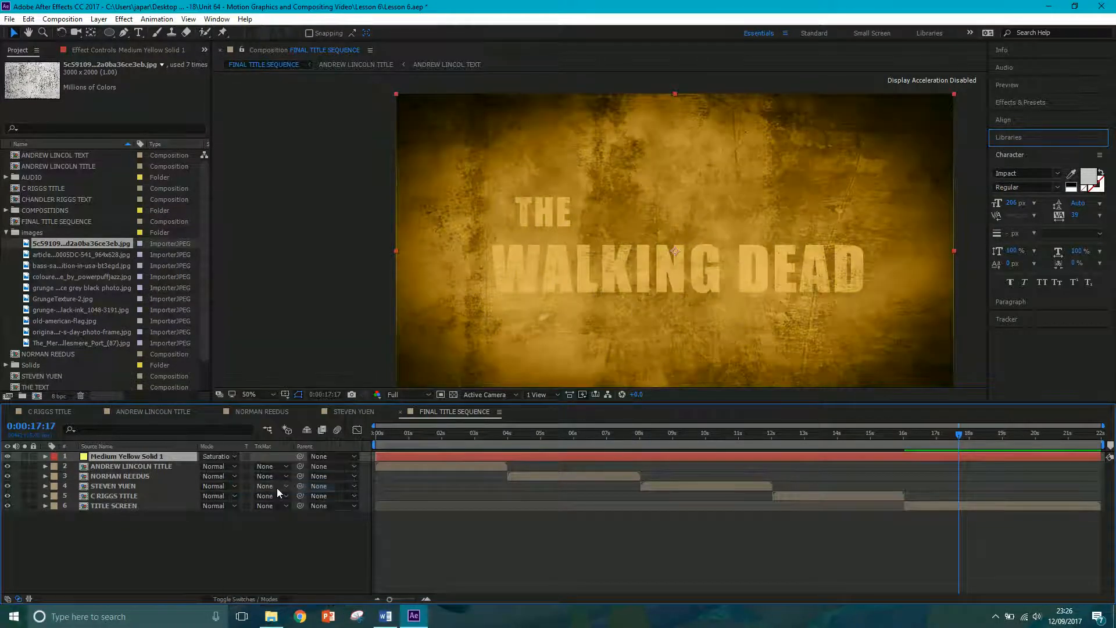
left_click(232, 456)
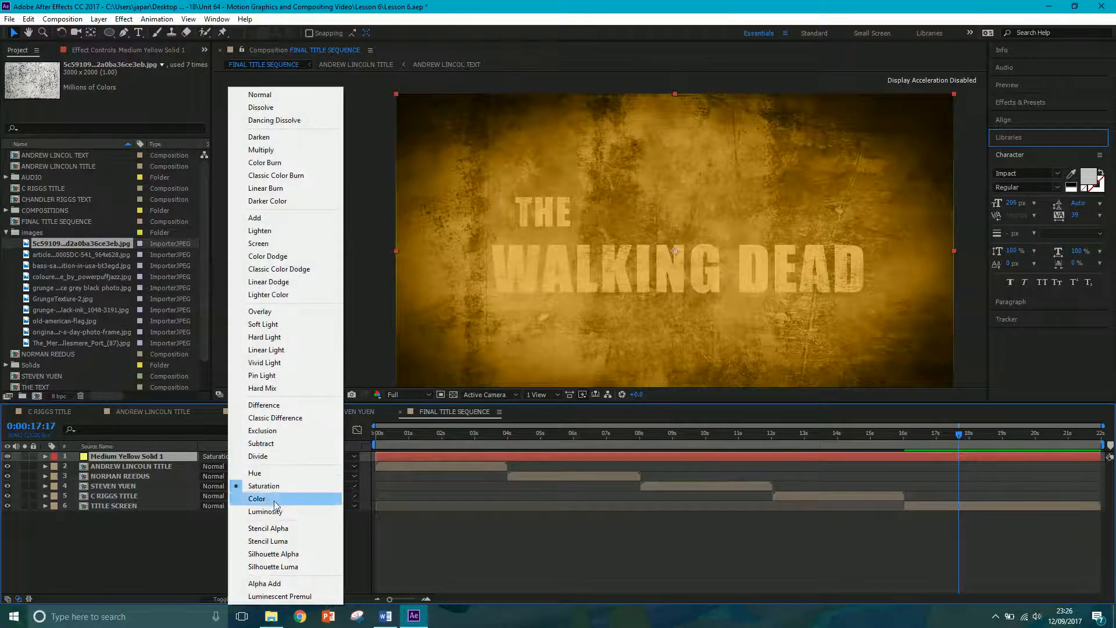
left_click(274, 527)
left_click(232, 456)
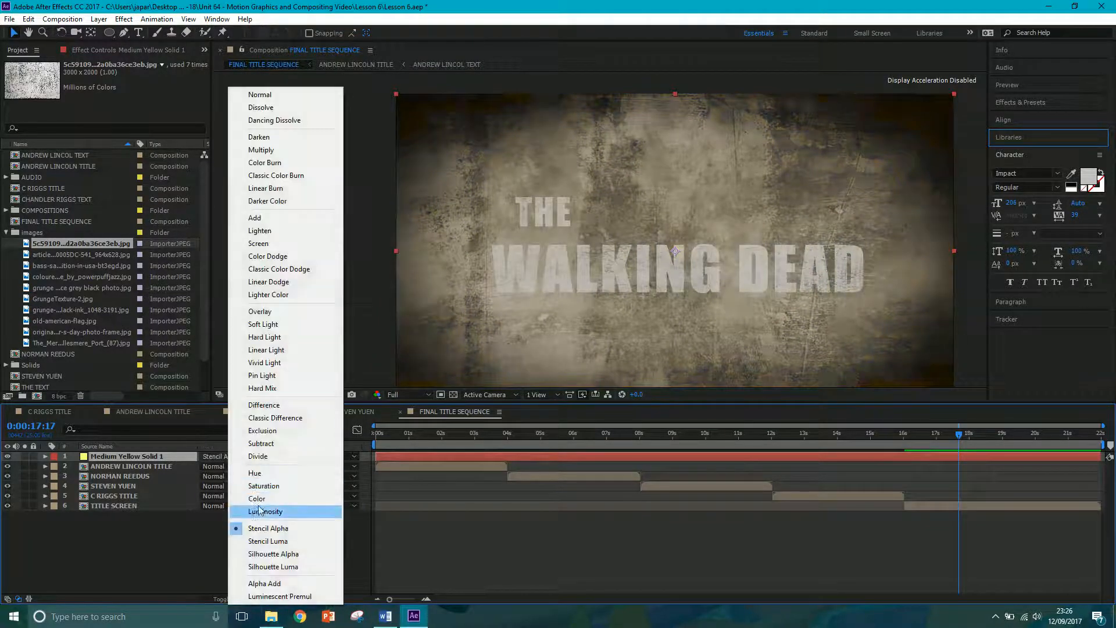
left_click(259, 499)
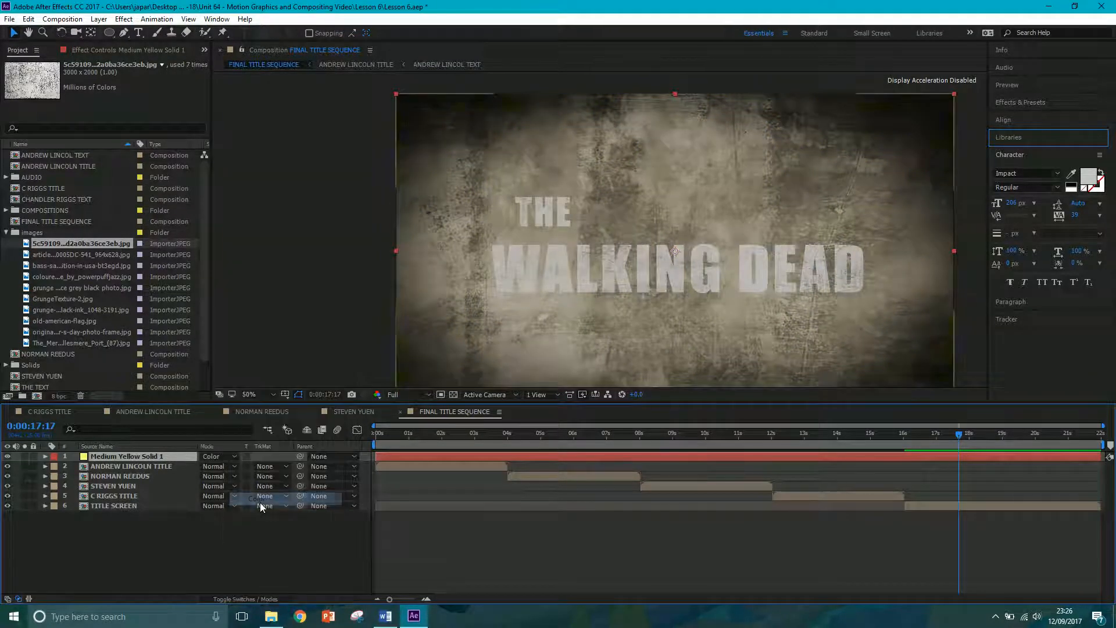
left_click(231, 457)
left_click(271, 248)
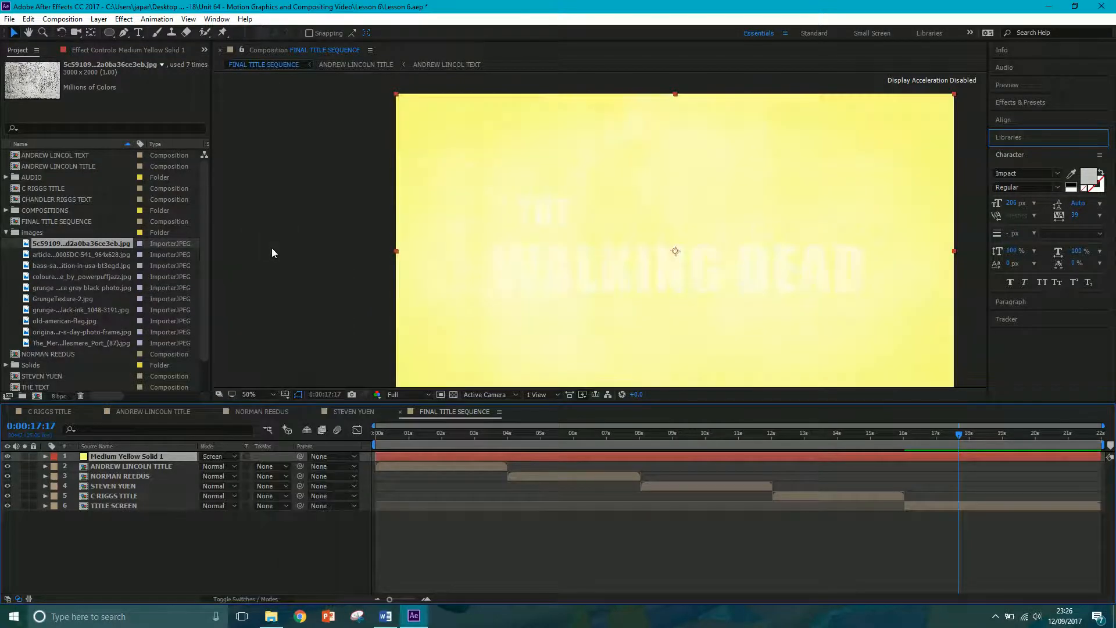
left_click(219, 458)
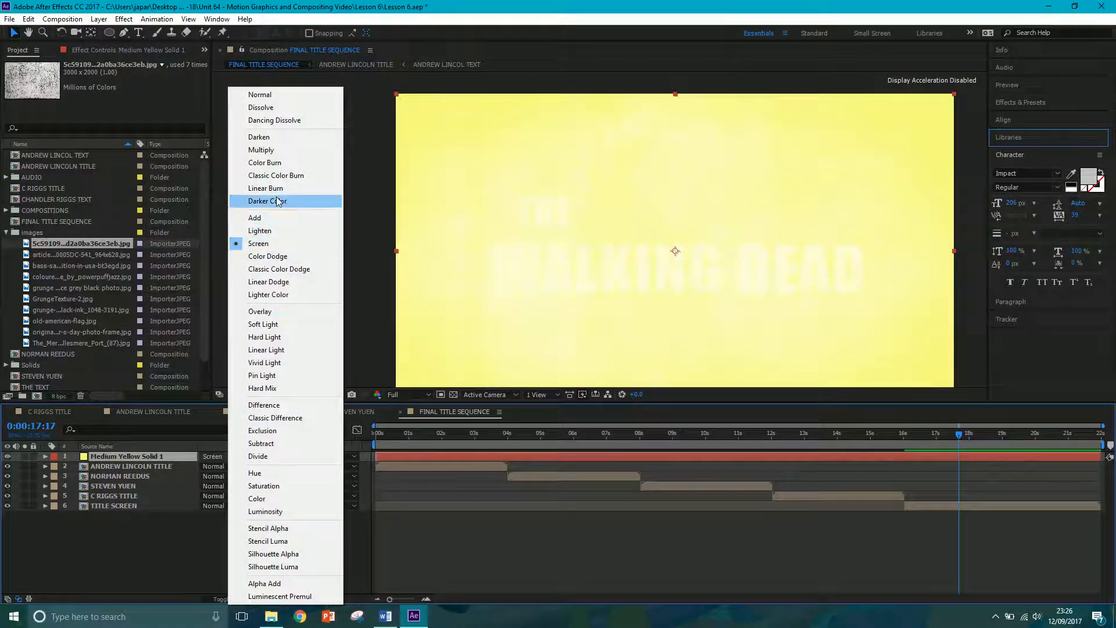
left_click(117, 562)
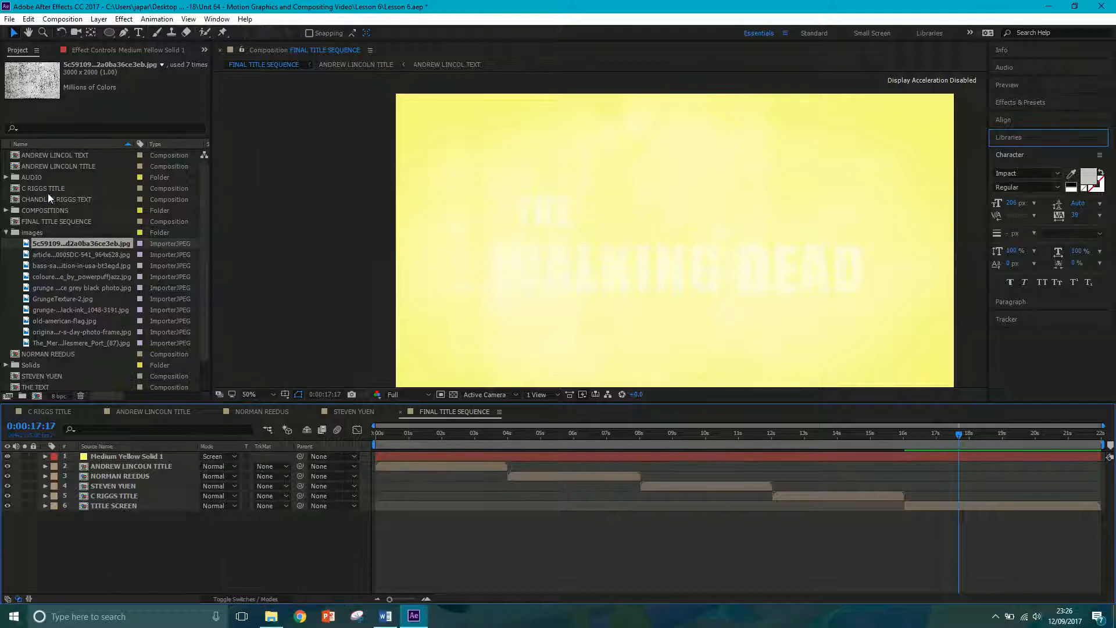
- Open the TITLE SEQUENCE composition from the COMPOSITIONS folder and examine its pale yellow solid's blending mode and opacity expression
left_click(6, 211)
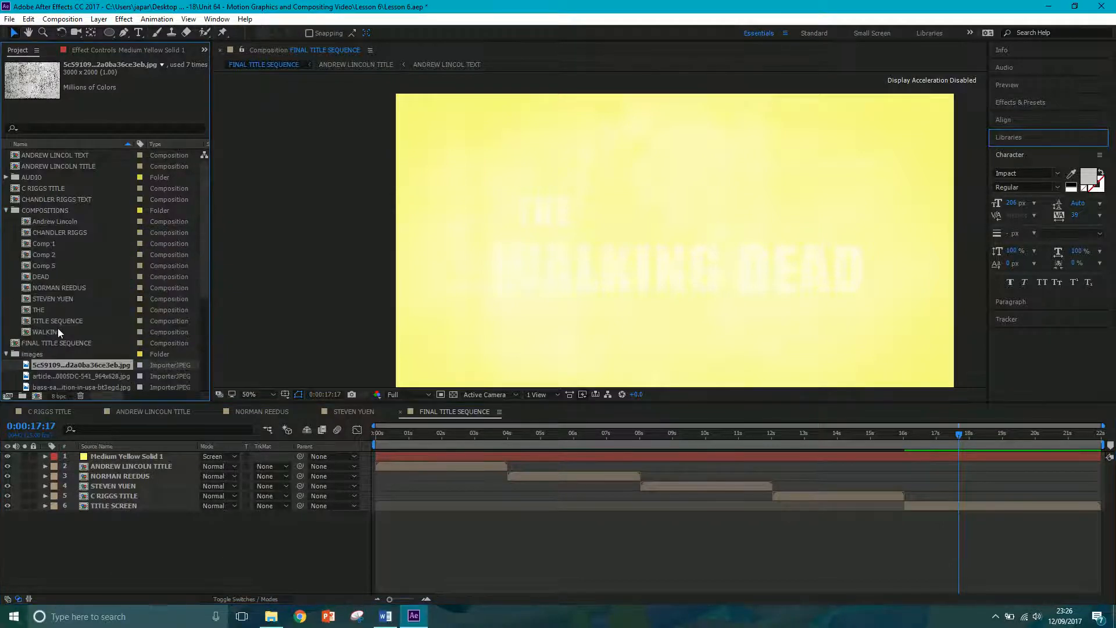
double_click(53, 321)
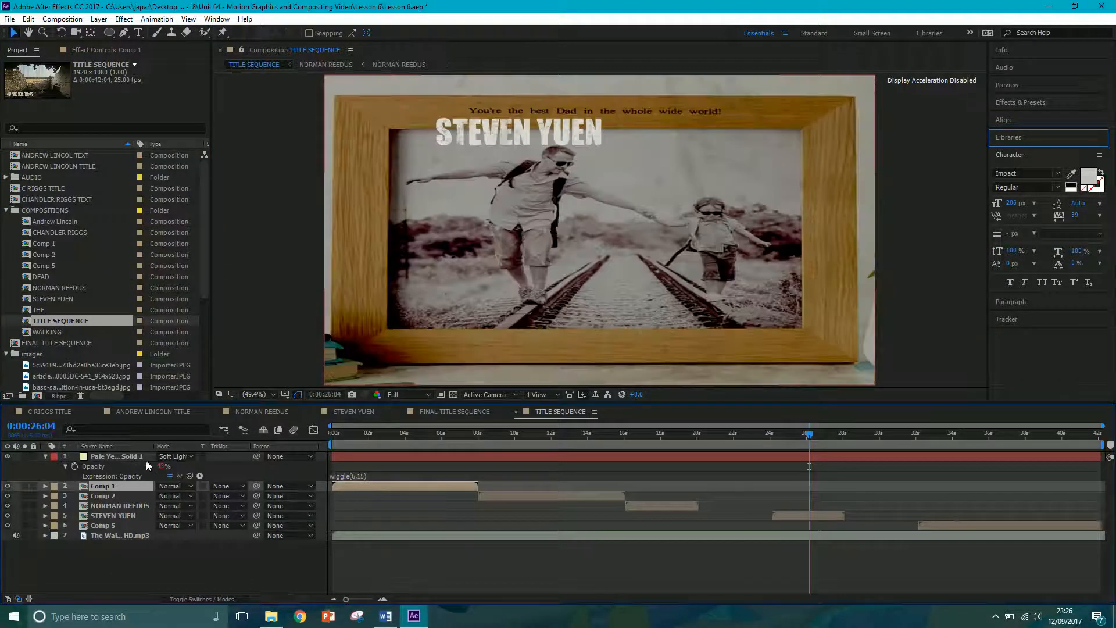
left_click(127, 459)
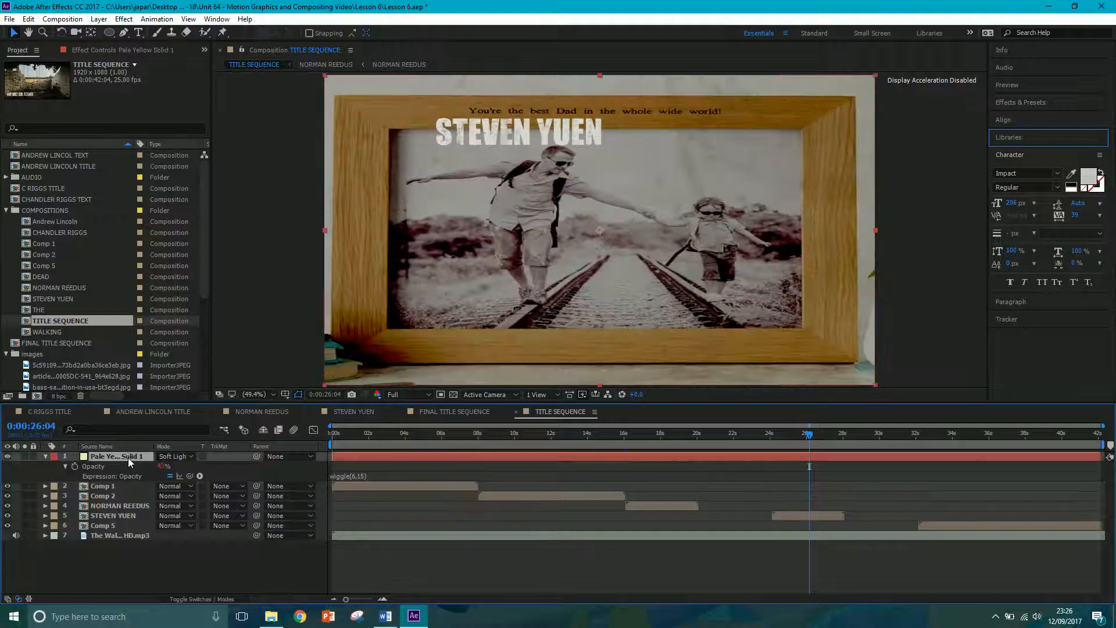
left_click(6, 210)
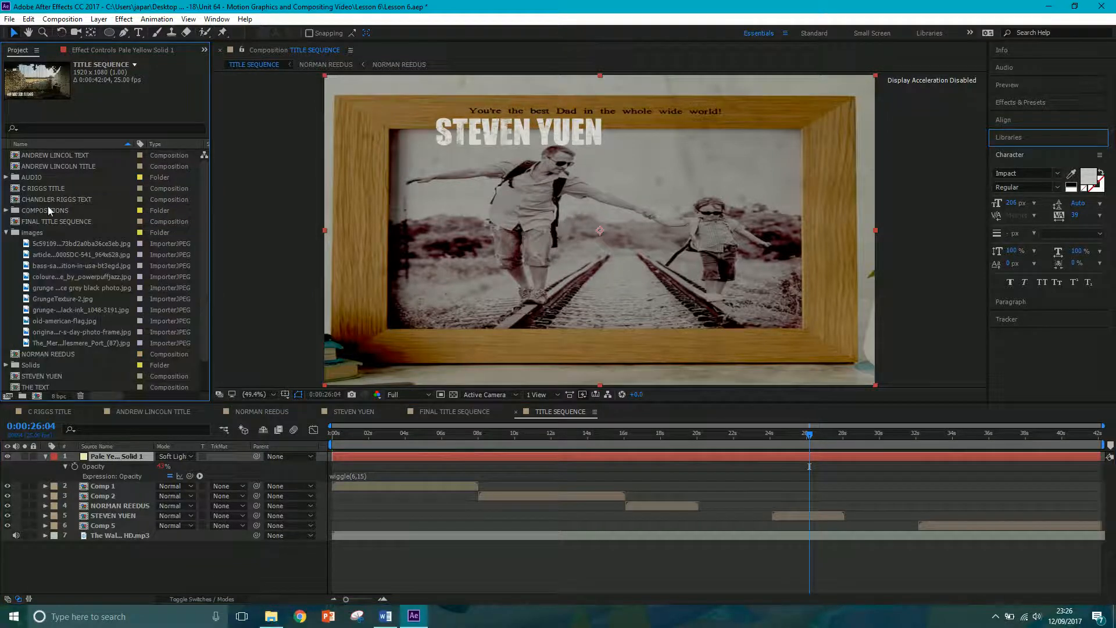
left_click(6, 232)
- Return to the FINAL TITLE SEQUENCE composition and set the yellow solid's blending mode to Soft Light
double_click(35, 222)
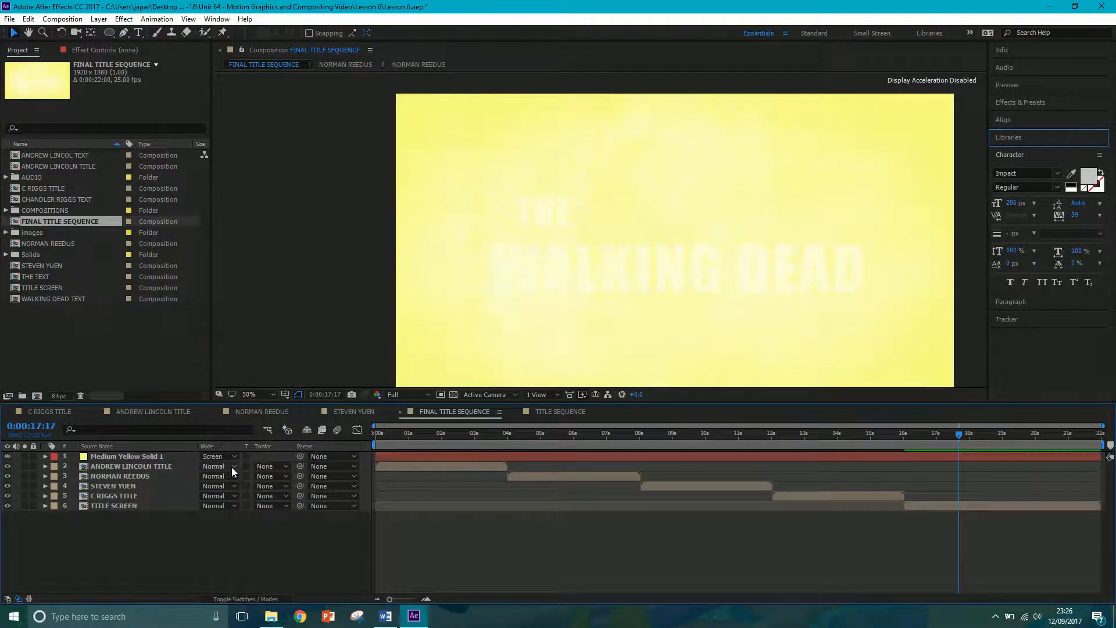
left_click(231, 466)
left_click(270, 324)
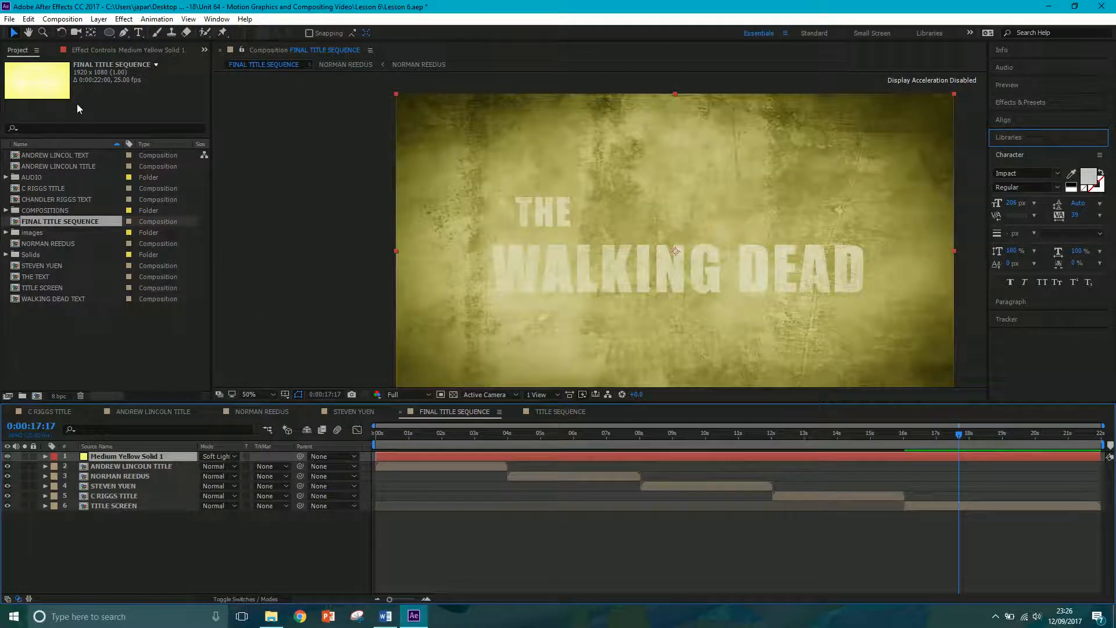
- Change the Medium Yellow Solid 1 layer's color to the paler yellow FDFFBC in its solid settings
left_click(99, 19)
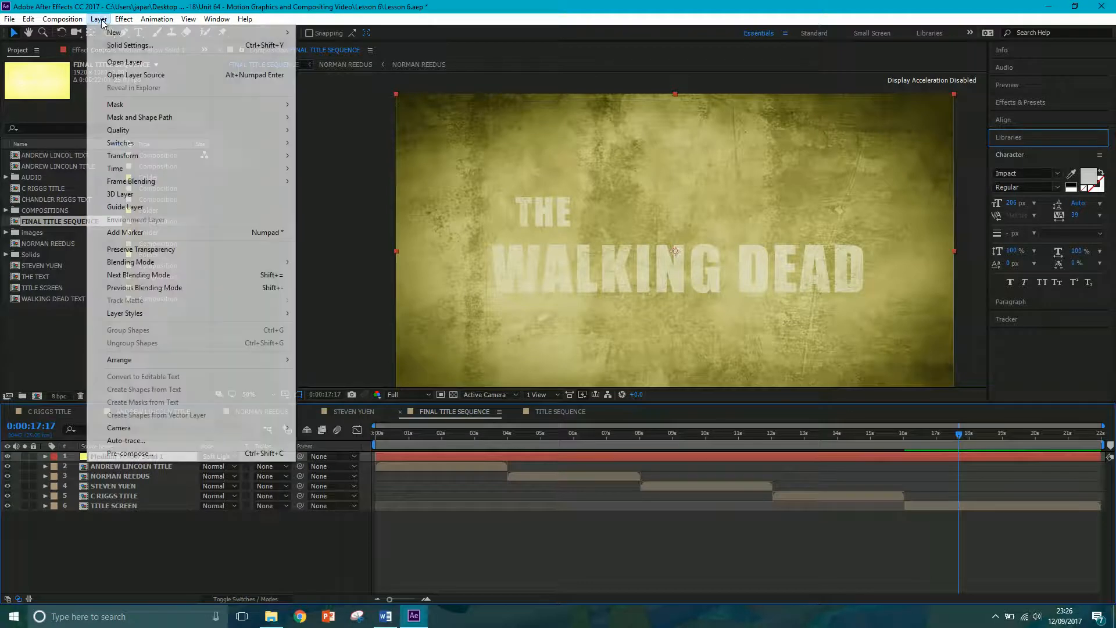
left_click(138, 46)
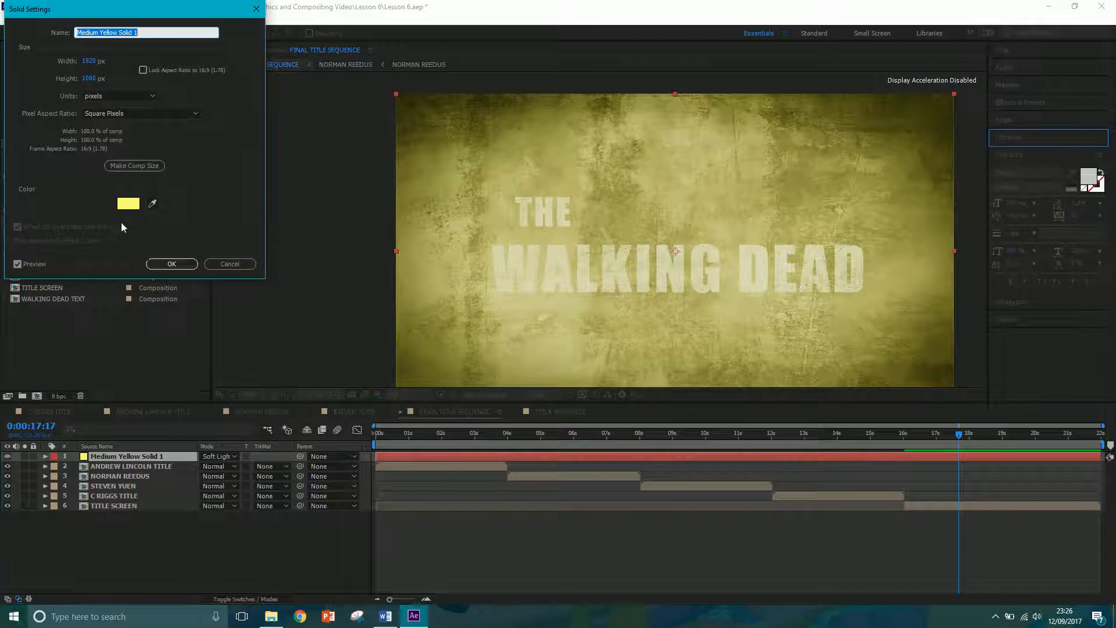
left_click(128, 203)
left_click_drag(80, 39, 54, 32)
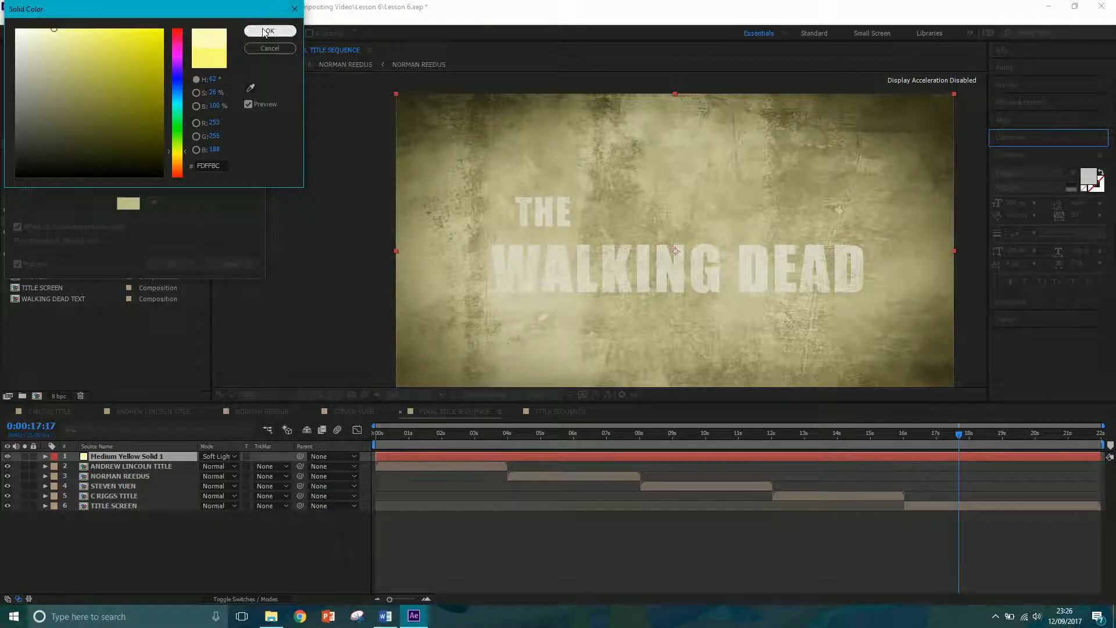
left_click(261, 30)
left_click(185, 265)
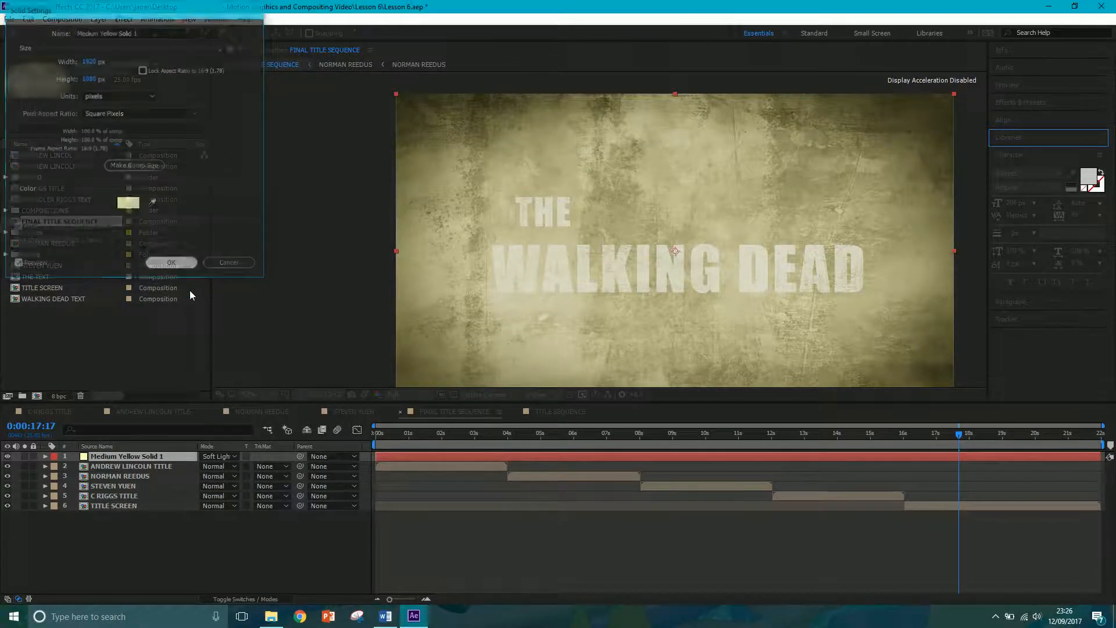
- Go to 0:00:02:16 and set the yellow solid's opacity to 50%
left_click(462, 434)
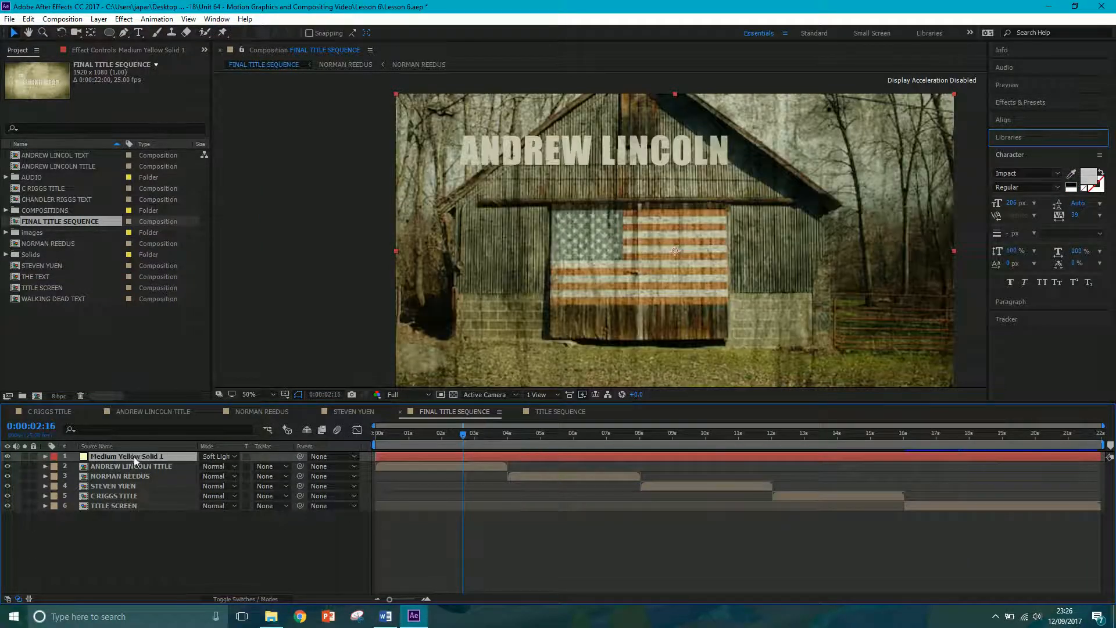
key("t")
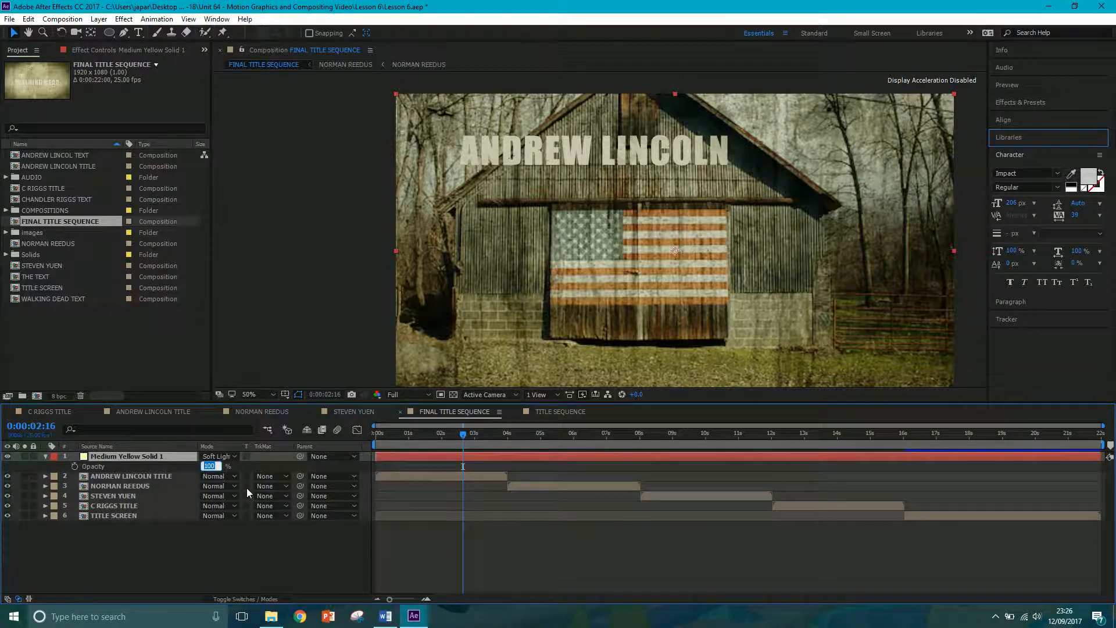
type("50")
key("Return")
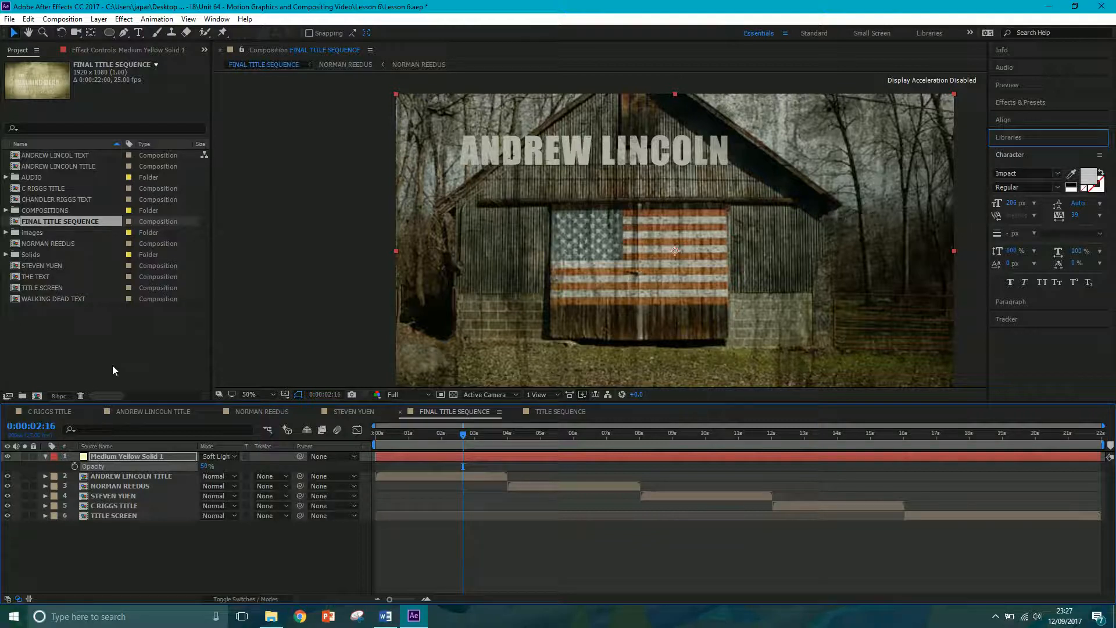
- Add the expression wiggle(4,30) to the yellow solid's opacity
left_click(76, 465, "alt")
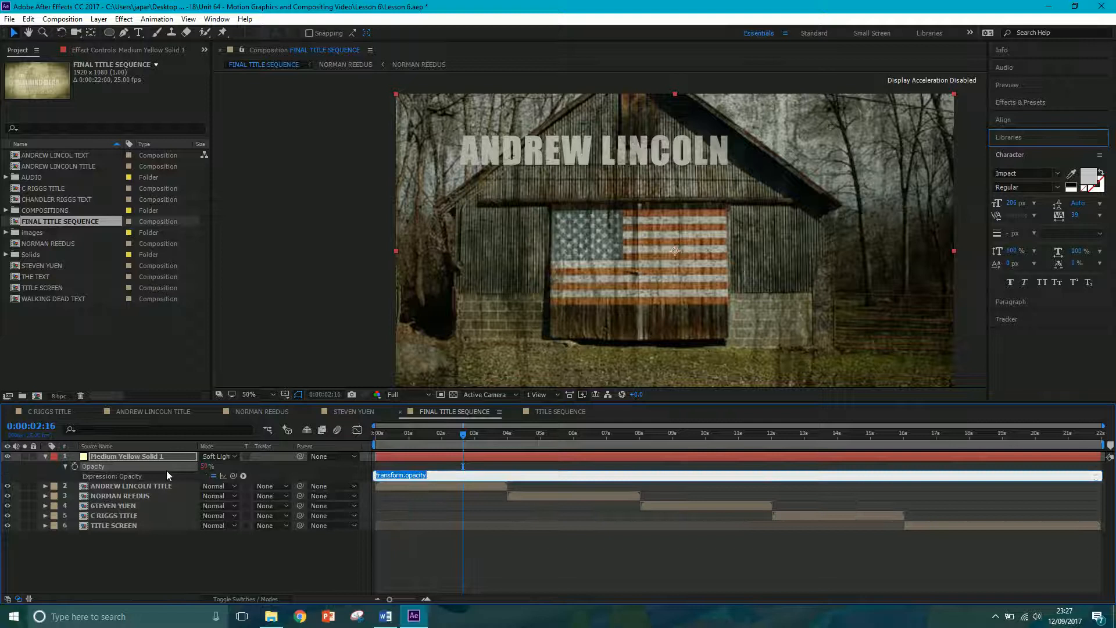
type("wiggle(4")
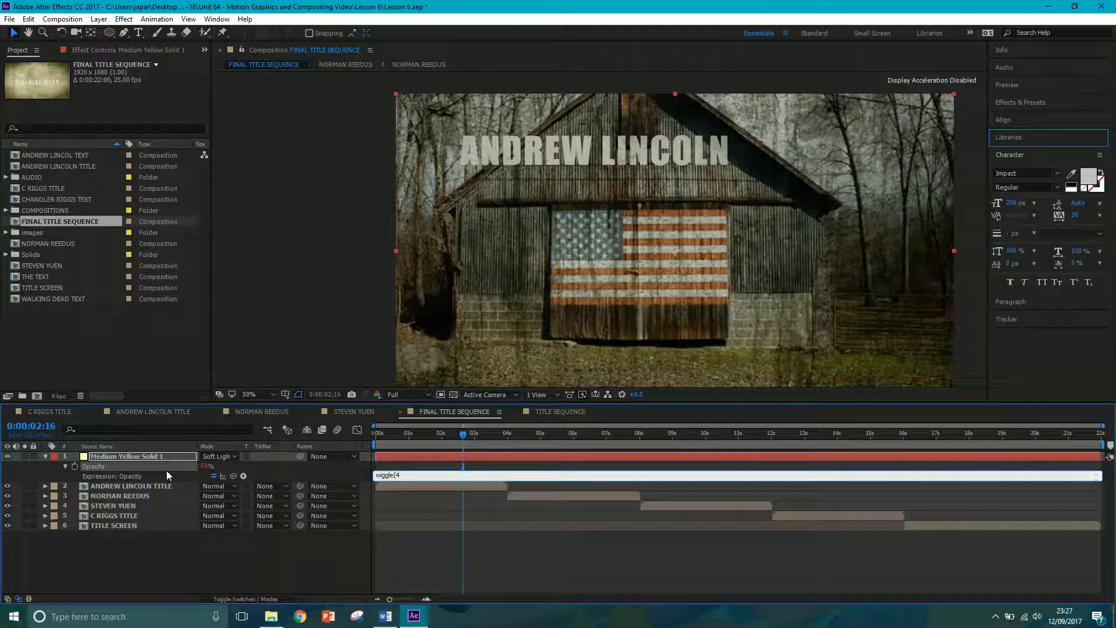
type(",30")
left_click(257, 564)
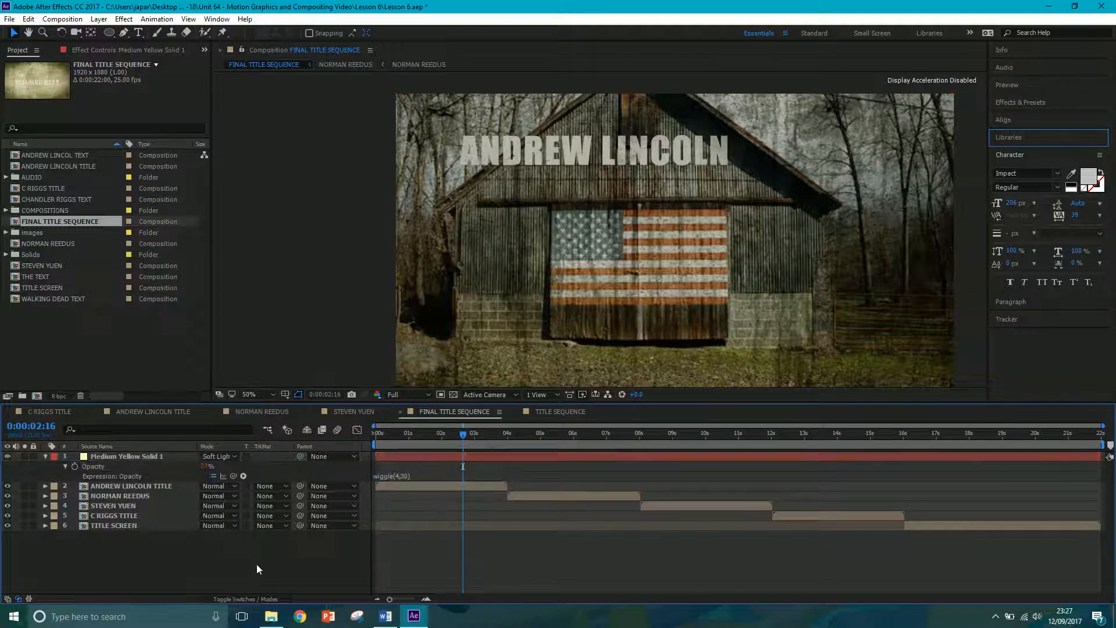
- Start the work area at 0:00:16:10 and preview the opacity flicker over the TITLE SCREEN section
left_click_drag(402, 437, 358, 444)
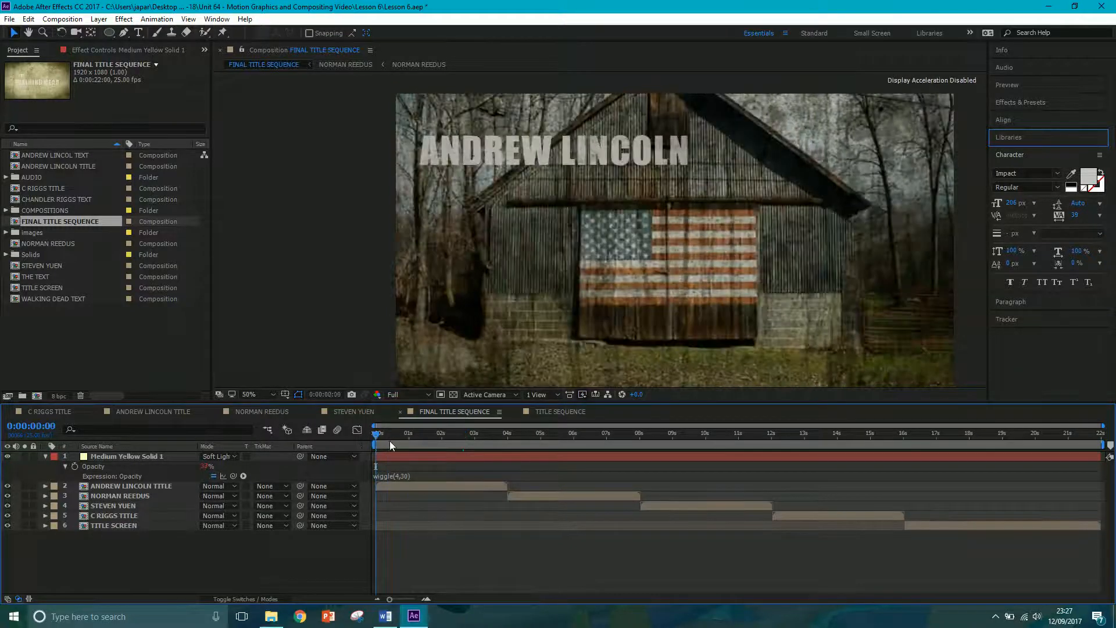
left_click_drag(876, 431, 915, 437)
key("b")
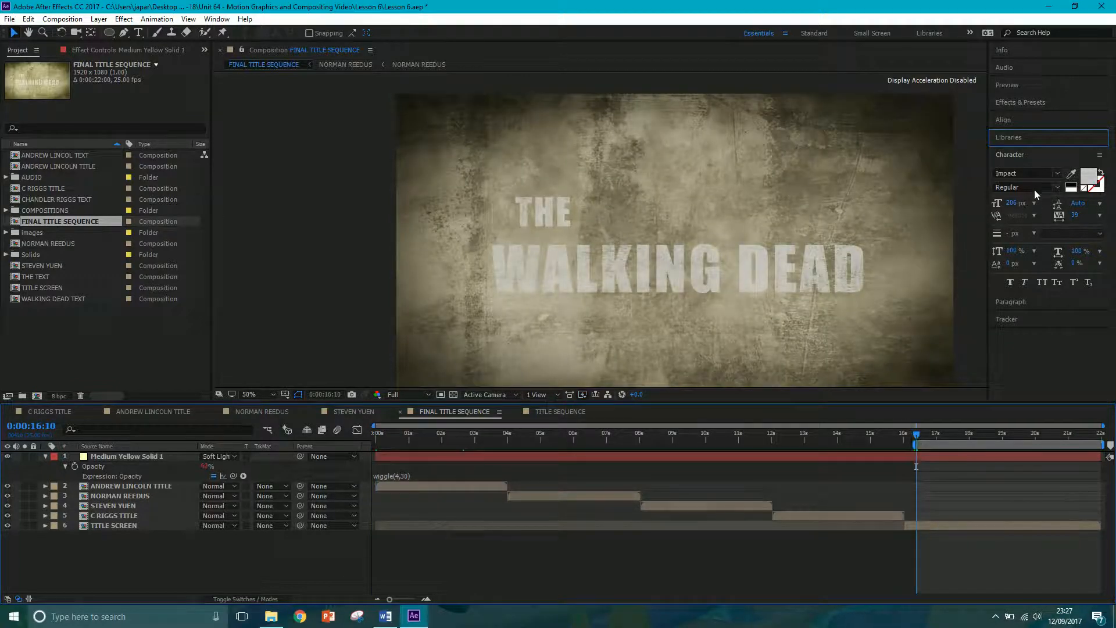
key("space")
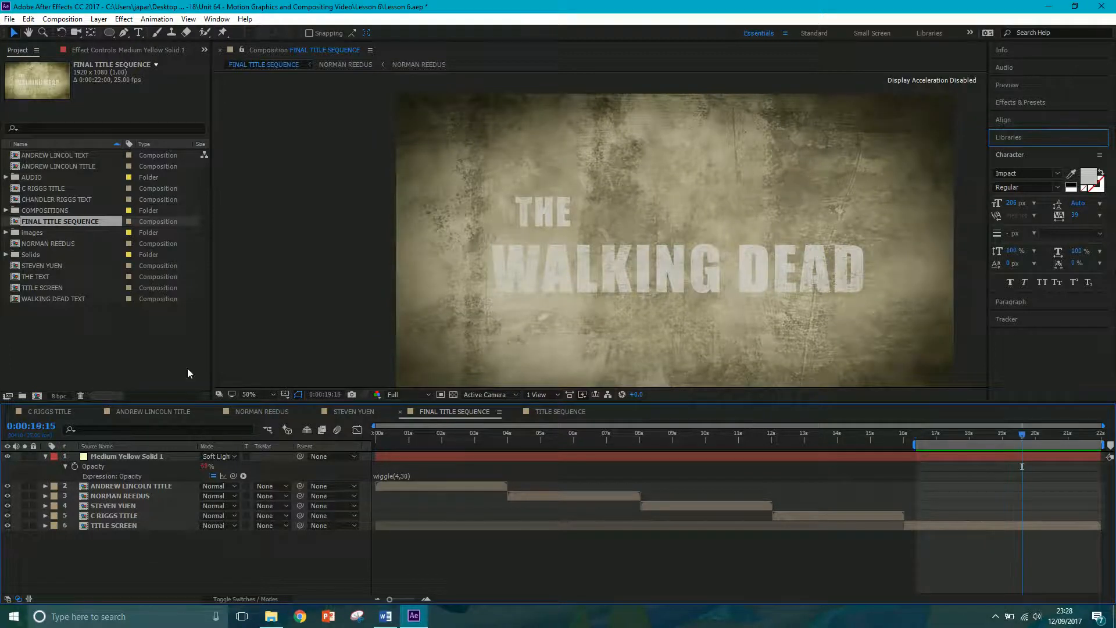
- Remove the wiggle expression from the yellow solid's opacity and set the opacity to 25%
left_click(414, 476)
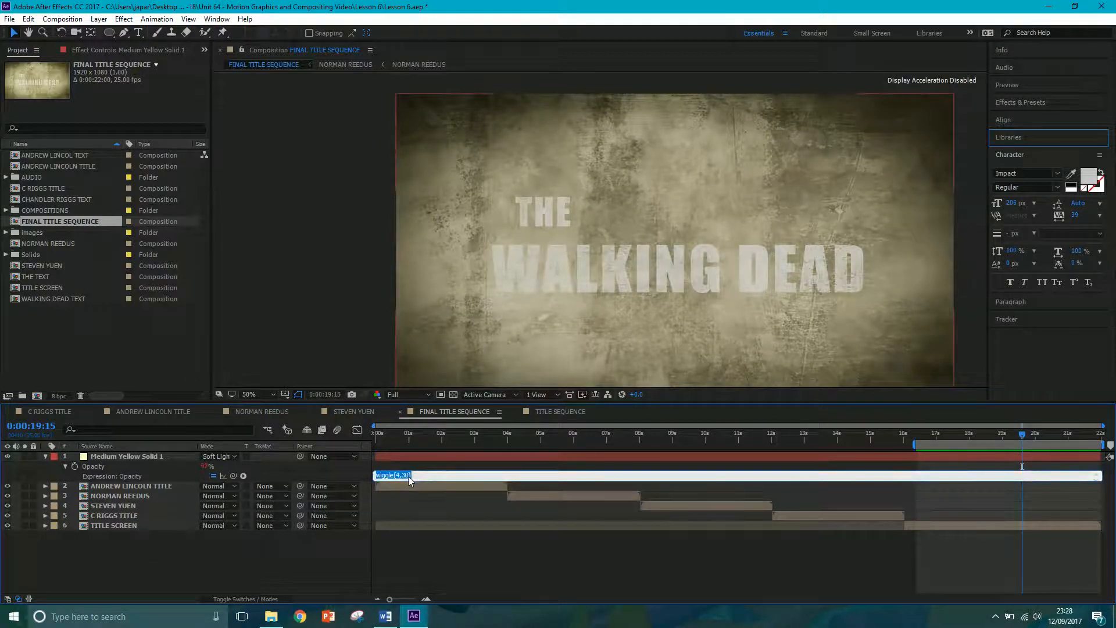
key("BackSpace")
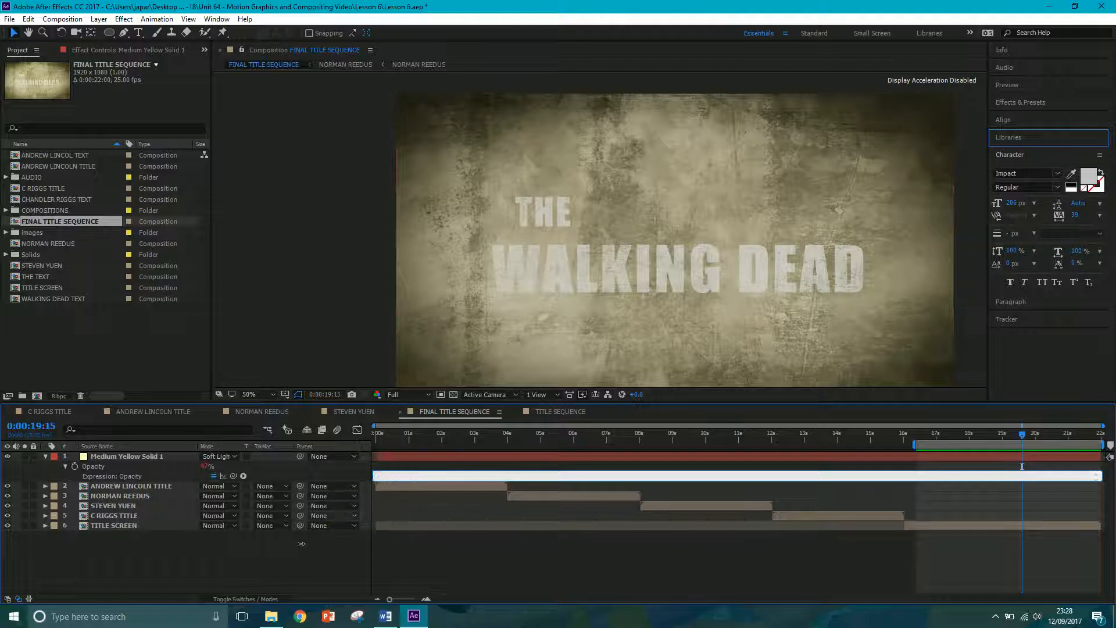
key("Return")
left_click(207, 466)
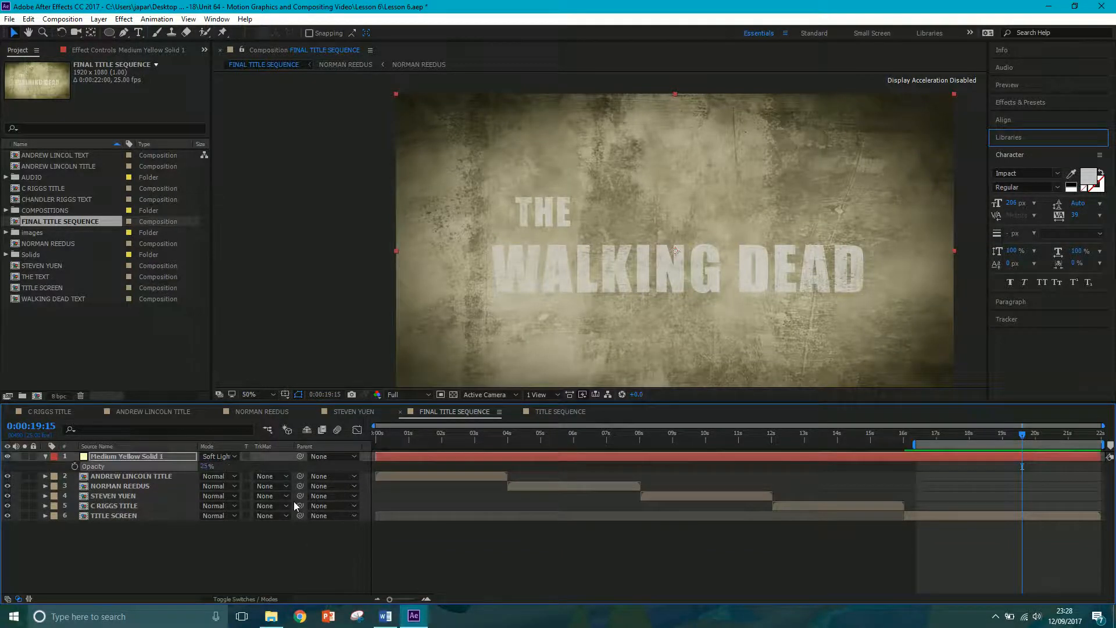
key("Return")
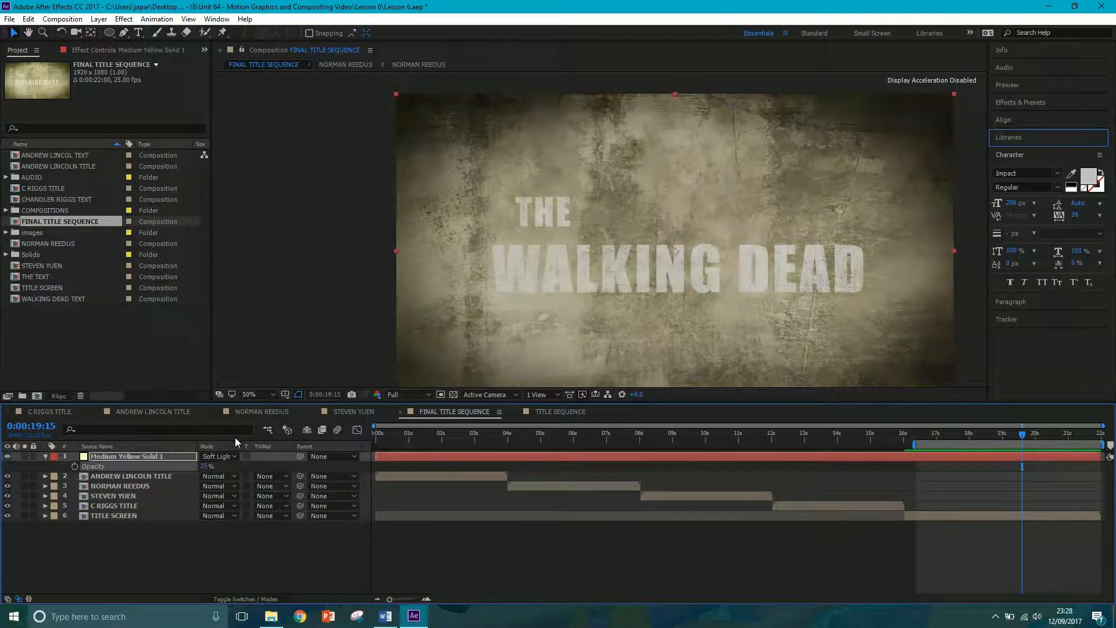
- Add the expression wiggle(5,15) to the yellow solid's opacity
left_click(74, 466, "alt")
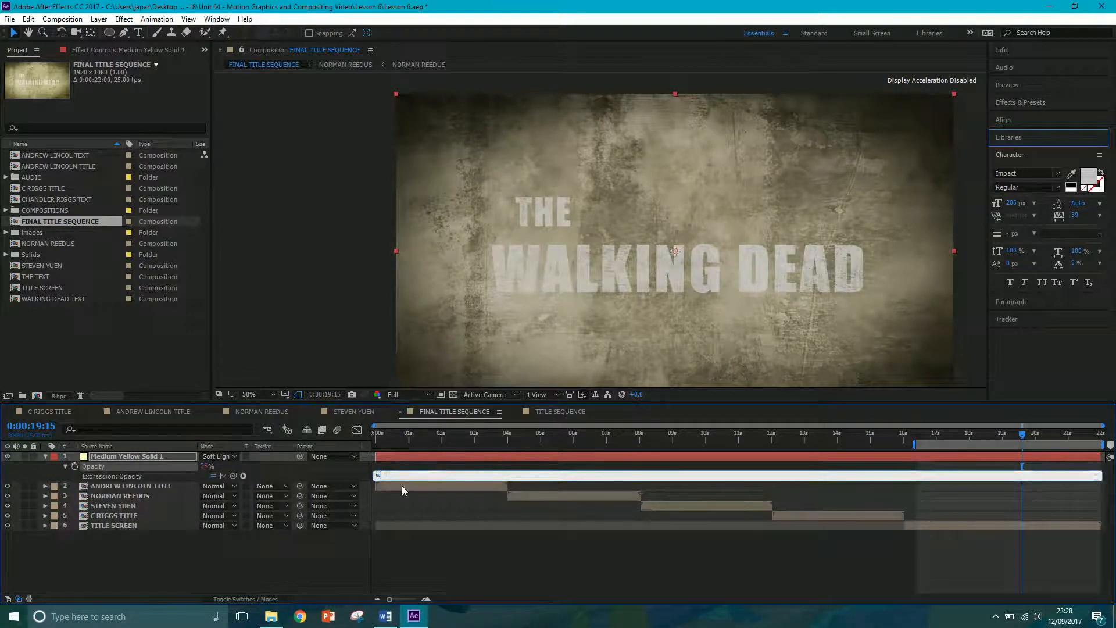
type("wiggle 5")
key("BackSpace")
type("(")
type("15)")
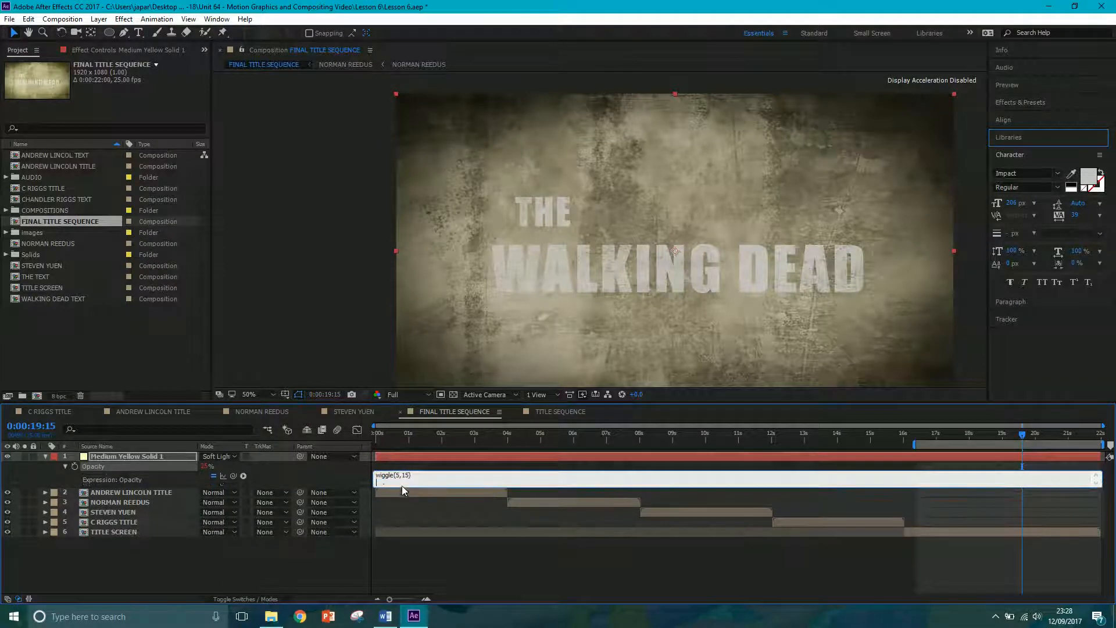
left_click(301, 612)
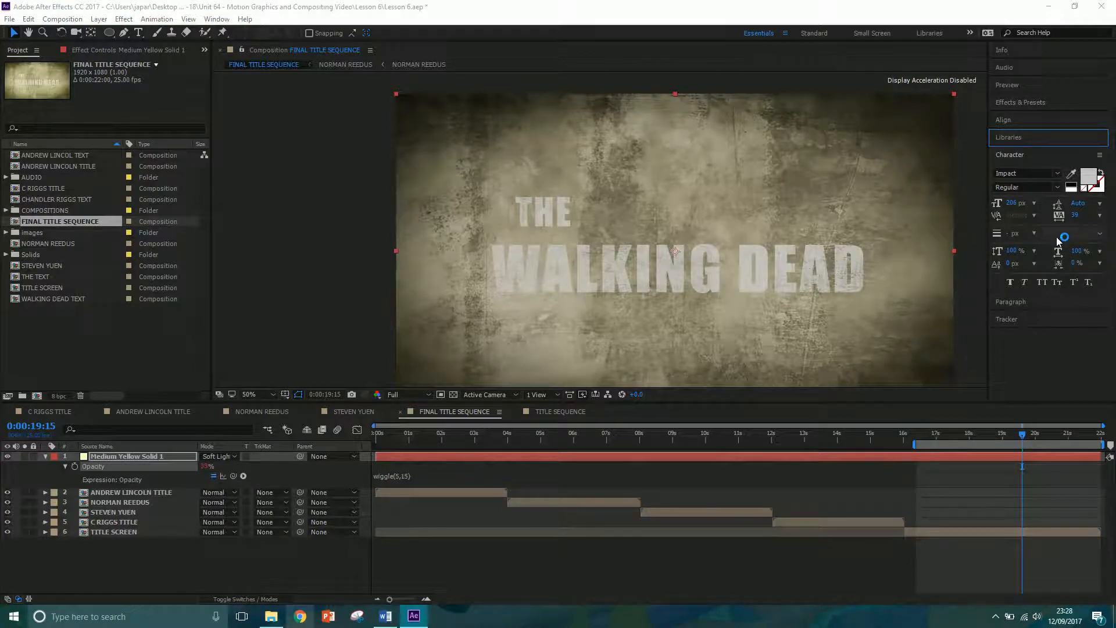
- Preview the revised flicker over the TITLE SCREEN section and the C RIGGS TITLE section, starting the work area at 0:00:13:13
left_click(969, 437)
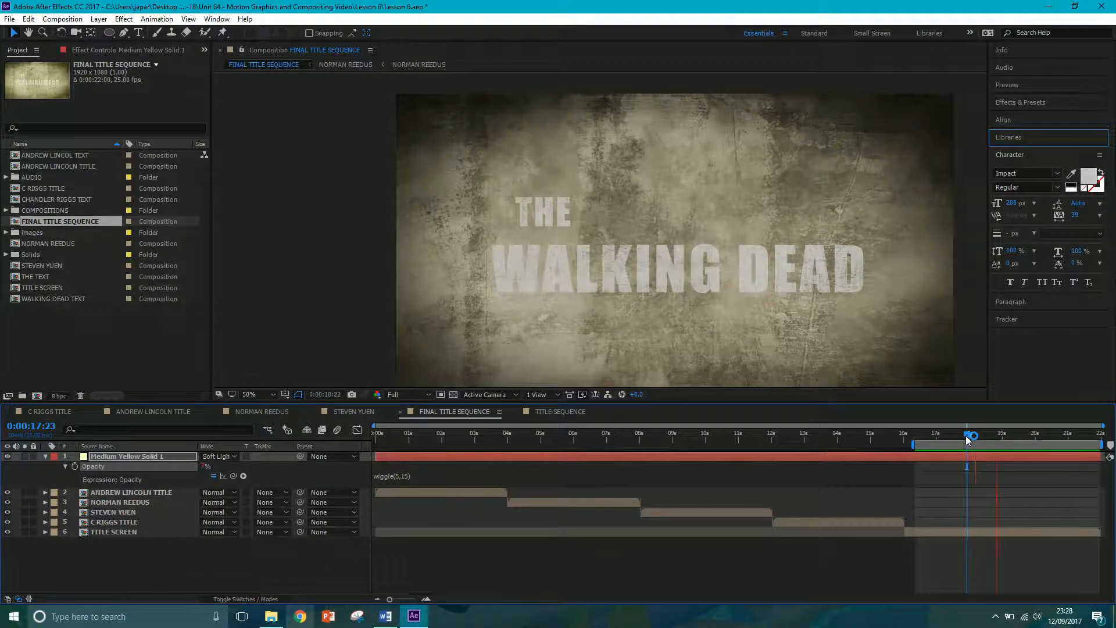
left_click(836, 434)
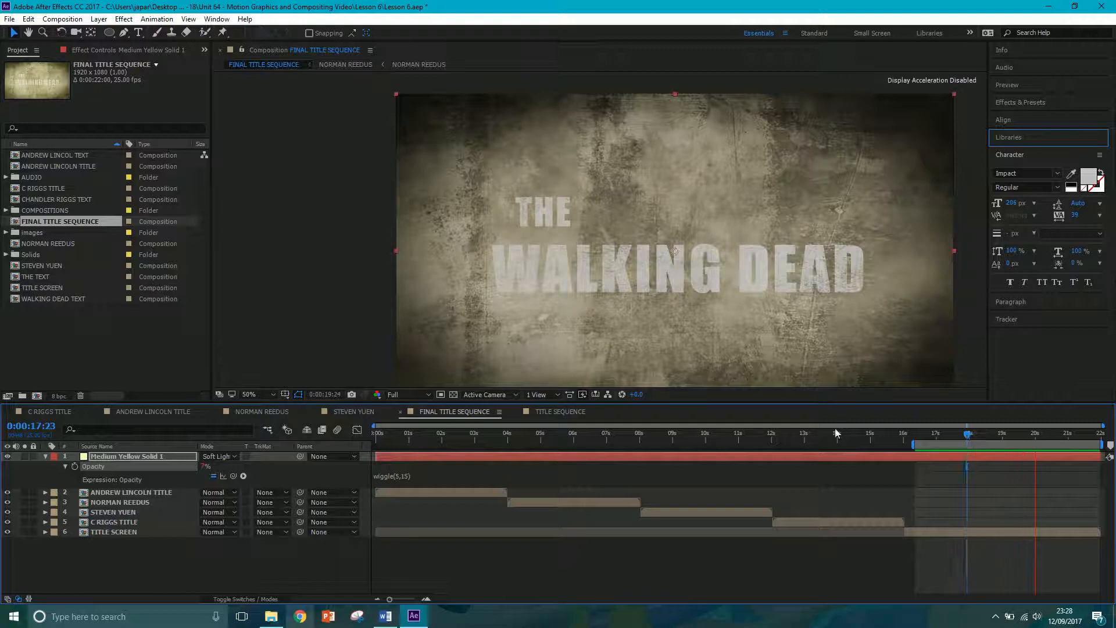
left_click_drag(828, 434, 821, 438)
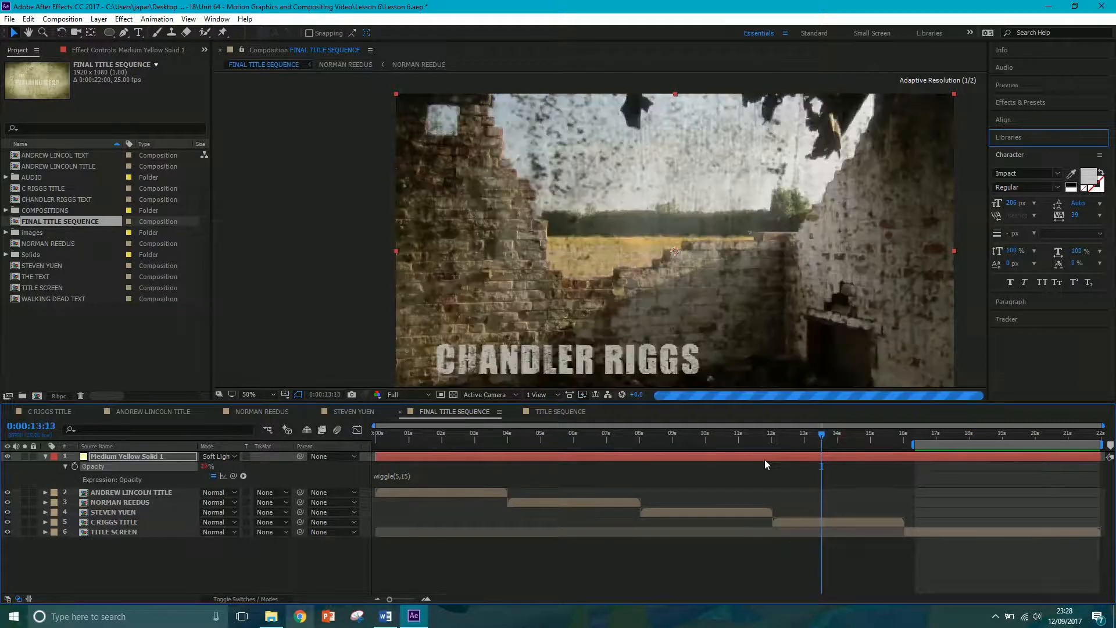
key("b")
key("space")
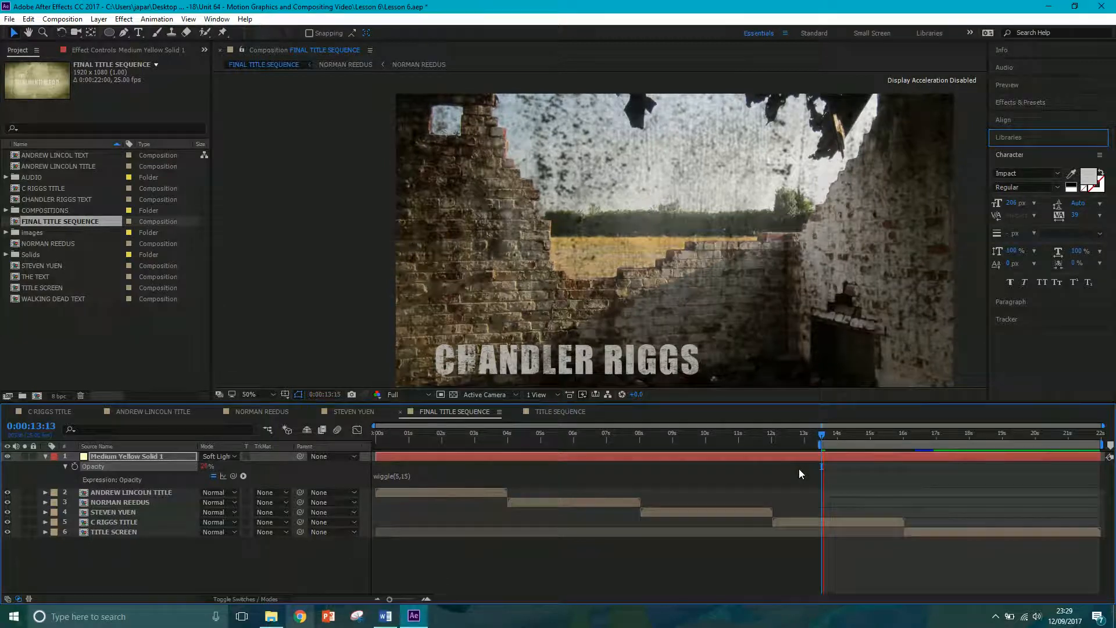
left_click(832, 445)
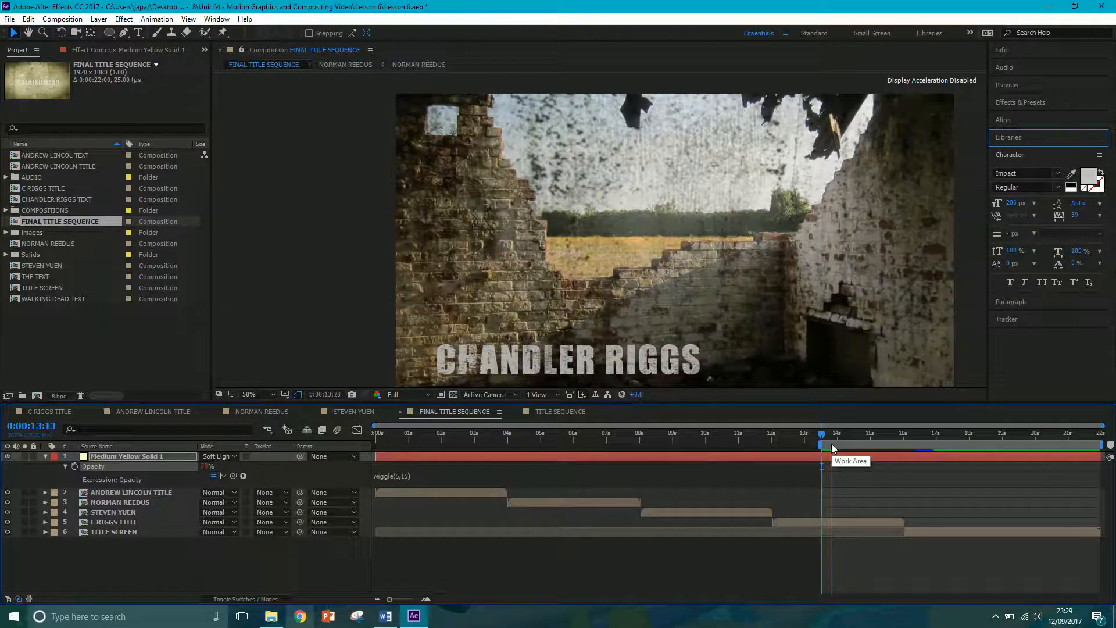
left_click(829, 442)
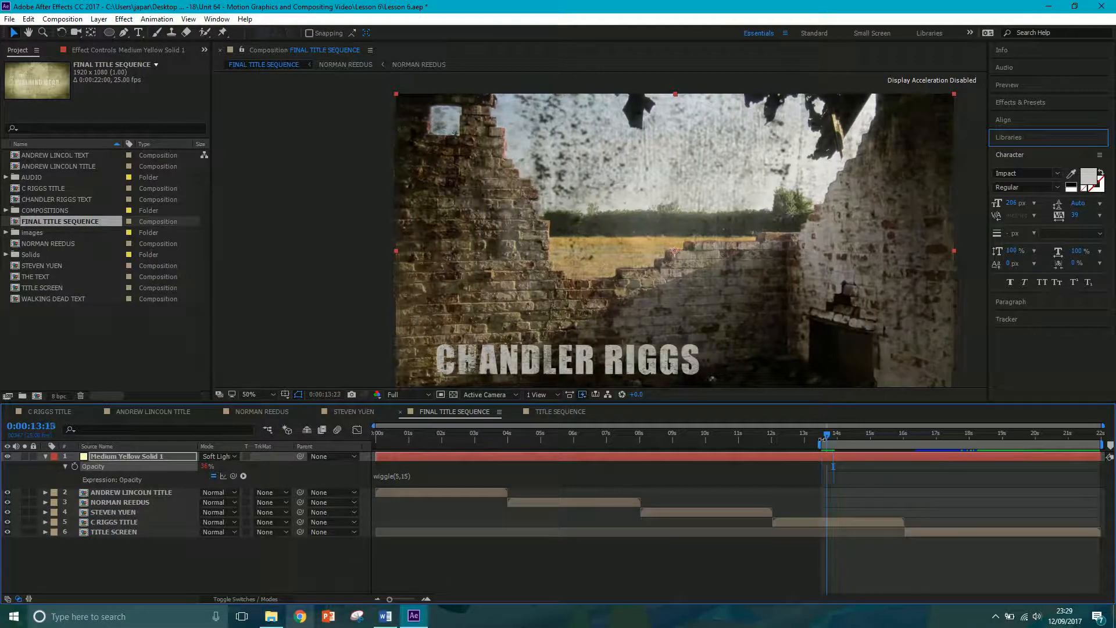
left_click(827, 442)
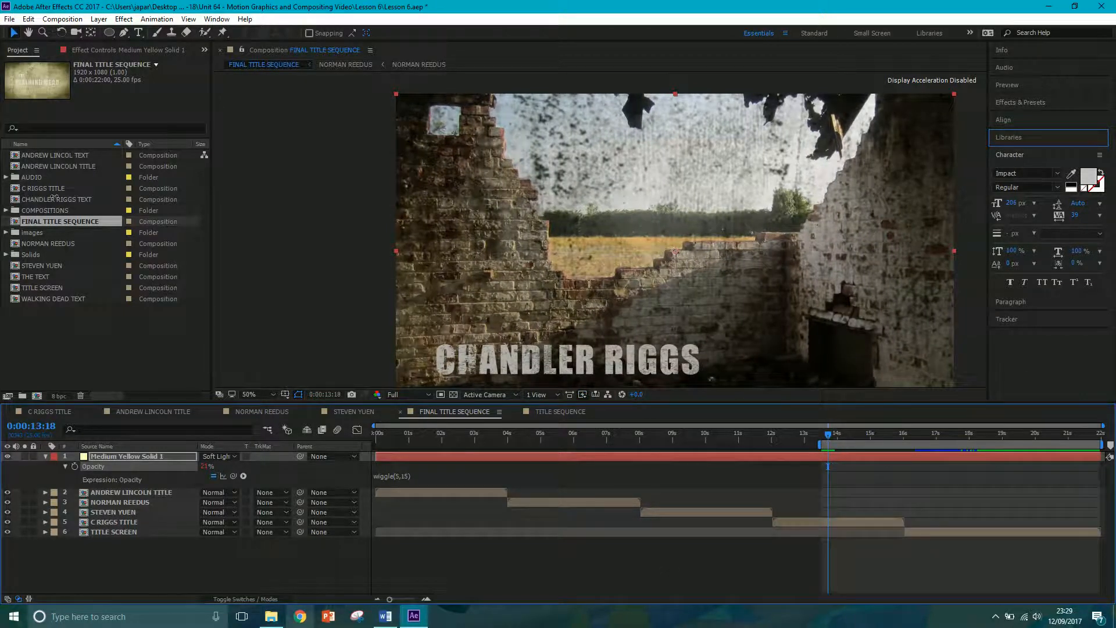
- Place the theme song MP3 from the AUDIO folder beneath the TITLE SCREEN layer and preview the ending with the work area starting at 0:00:18:13
left_click(6, 177)
left_click_drag(39, 188, 91, 553)
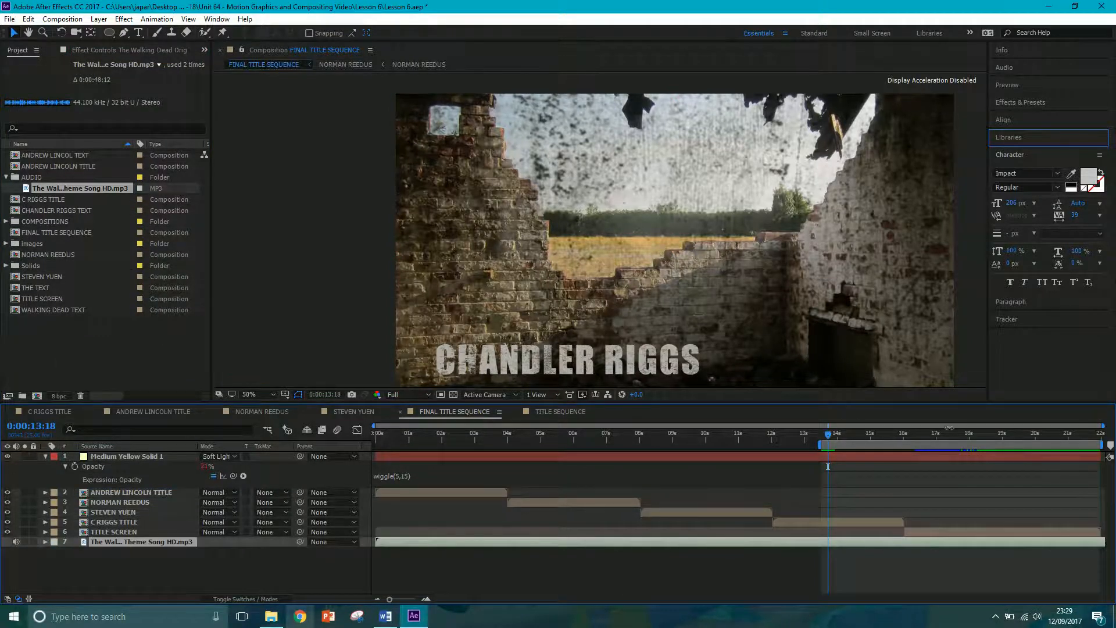
left_click(987, 433)
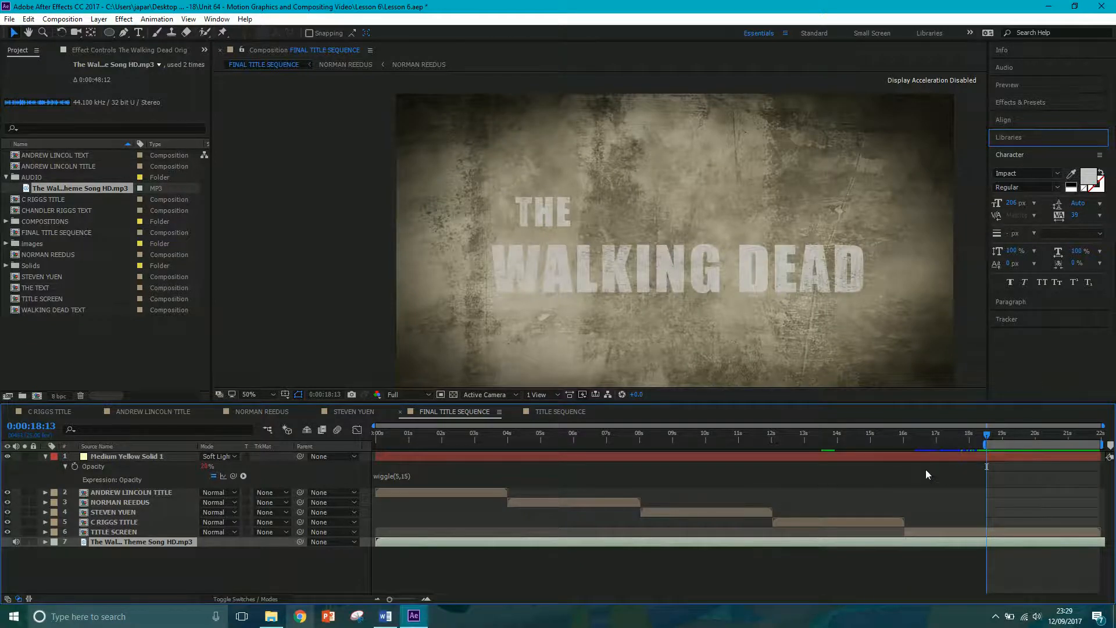
key("space")
left_click(1001, 437)
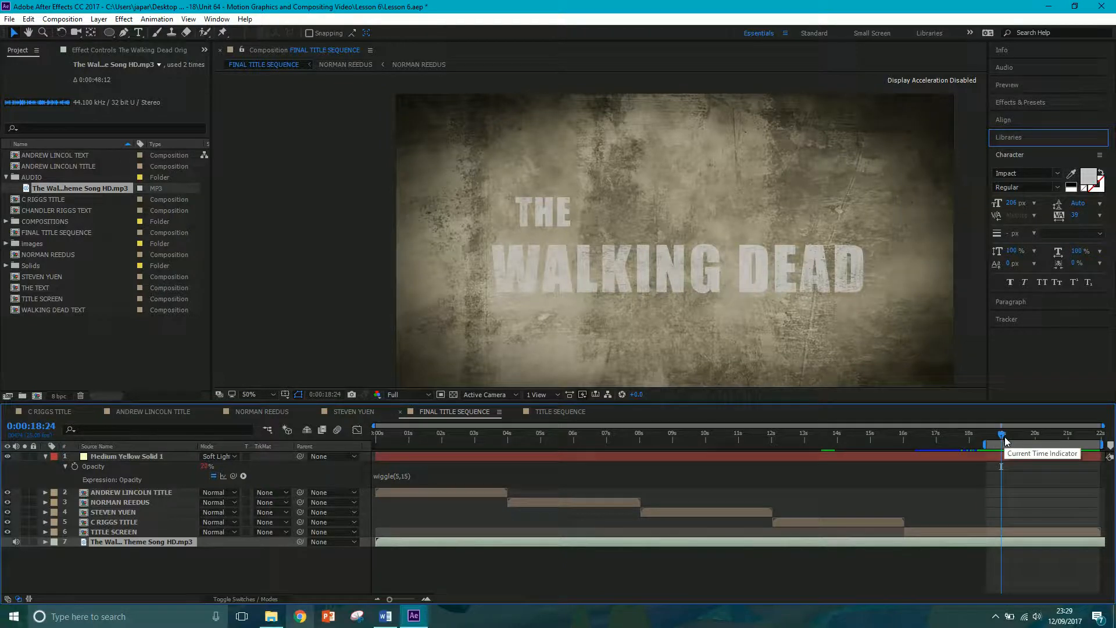
left_click(1012, 440)
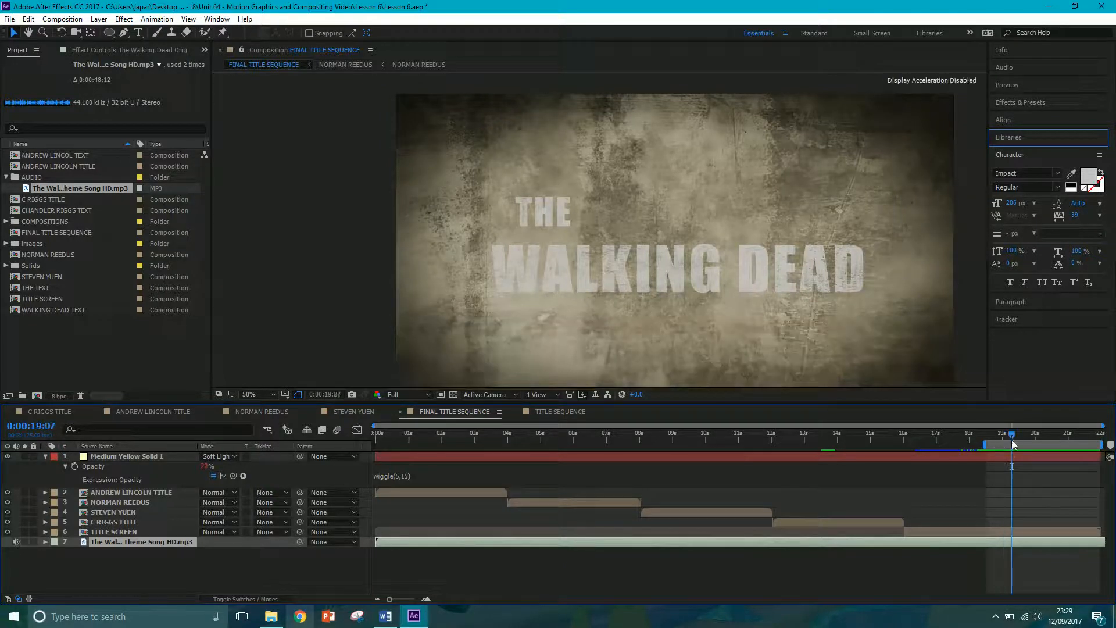
key("space")
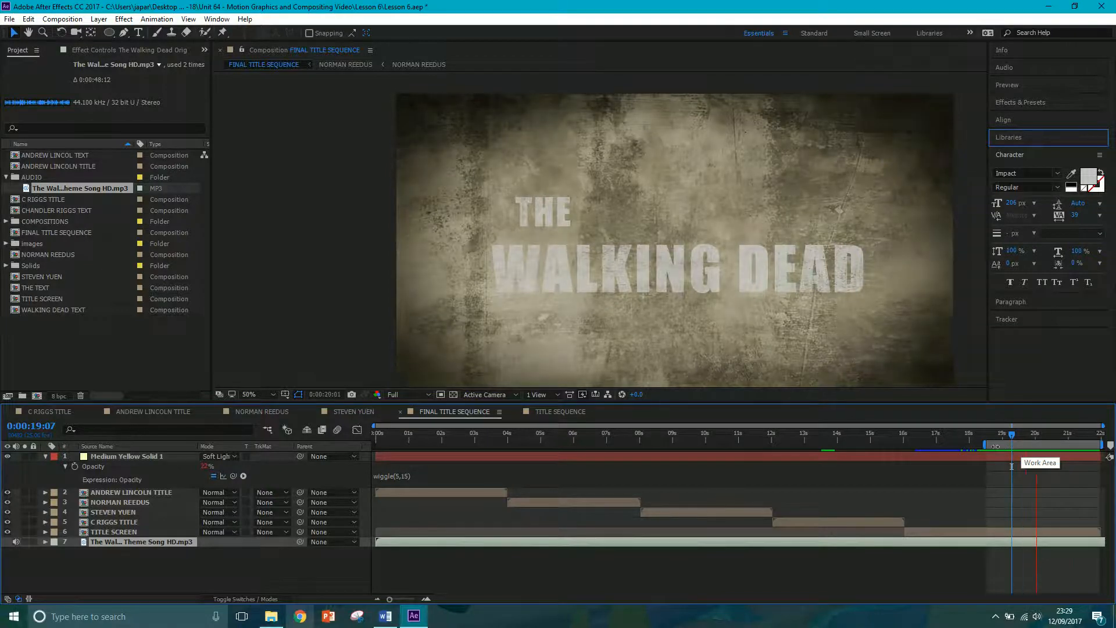
key("space")
- Fade out the theme song with Audio Levels keyframes at 0:00:20:13 and, at -50 dB, at 0:00:21:24, and display its waveform
left_click(1062, 435)
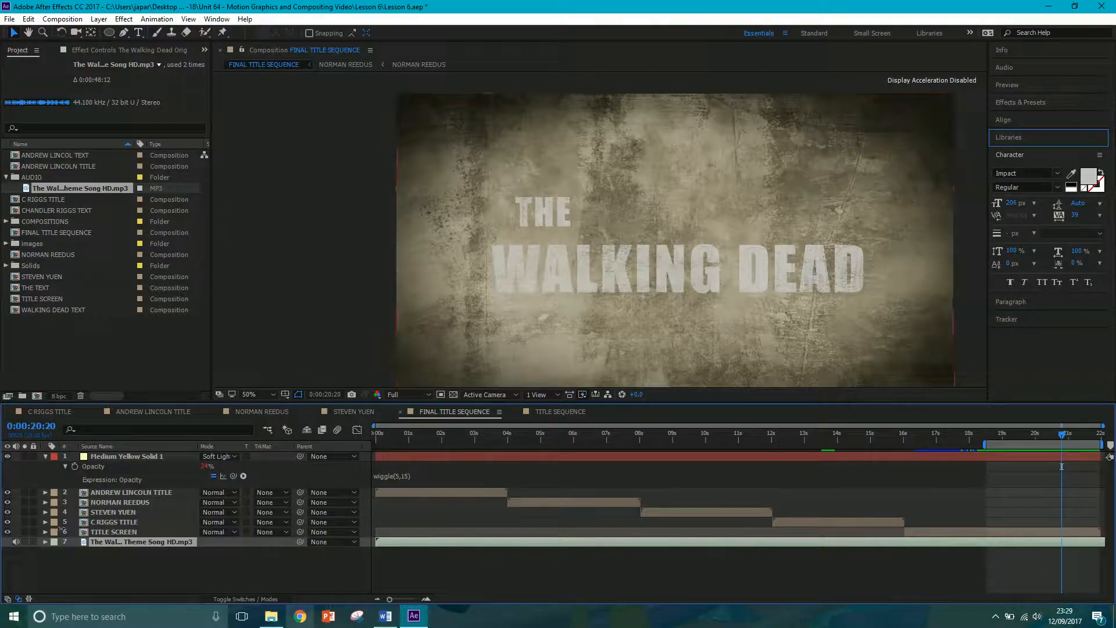
left_click(44, 542)
left_click(56, 552)
left_click_drag(1063, 434, 1052, 434)
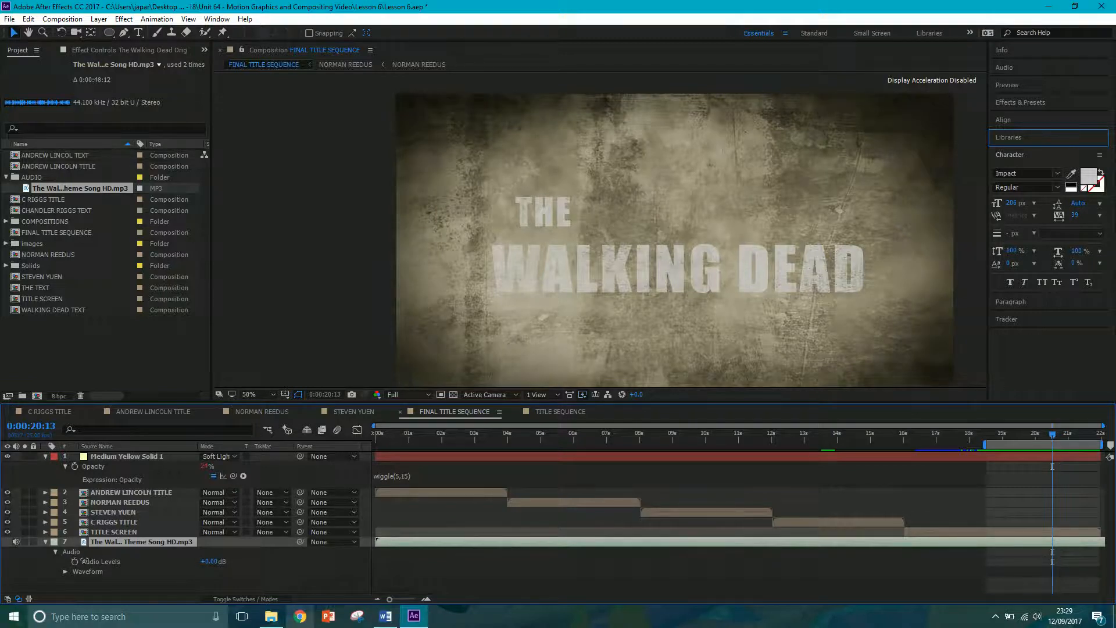
left_click(75, 561)
key("space")
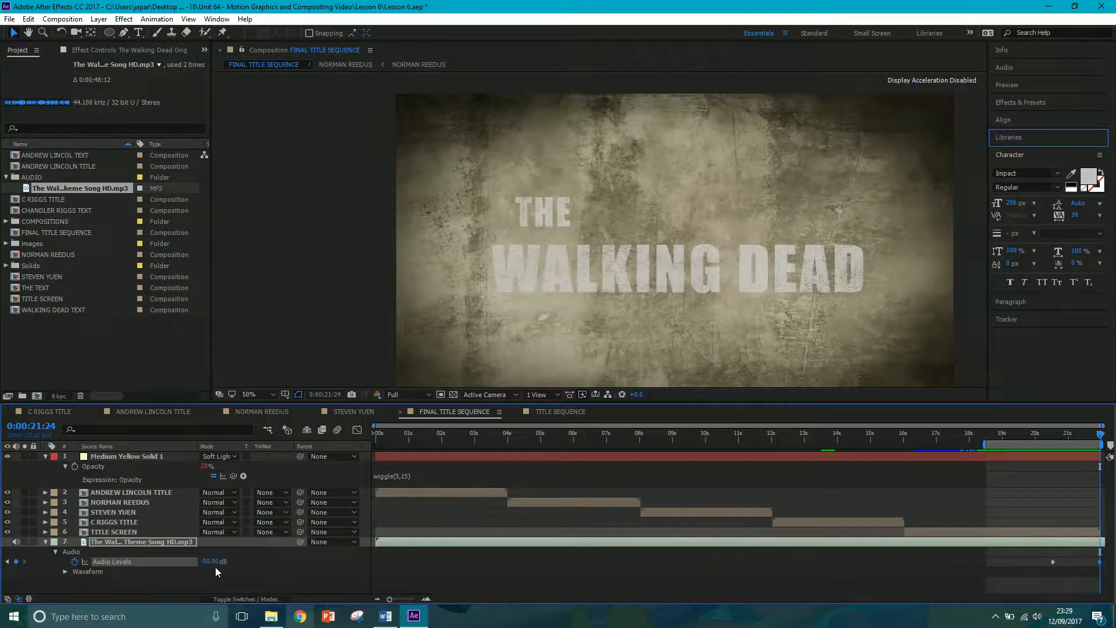
left_click(65, 573)
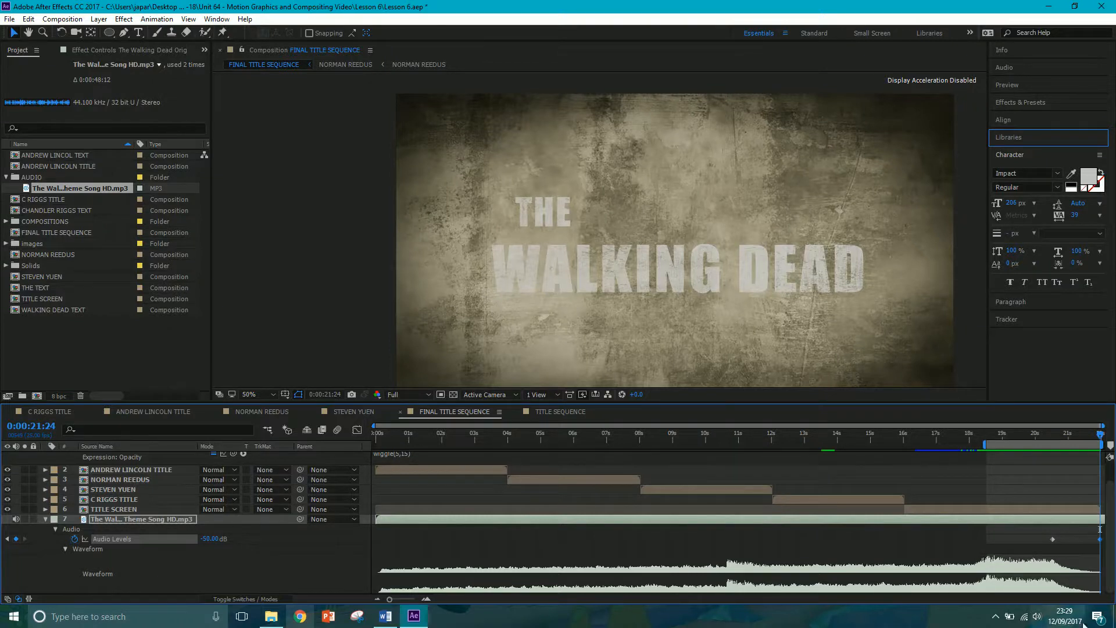
left_click(996, 616)
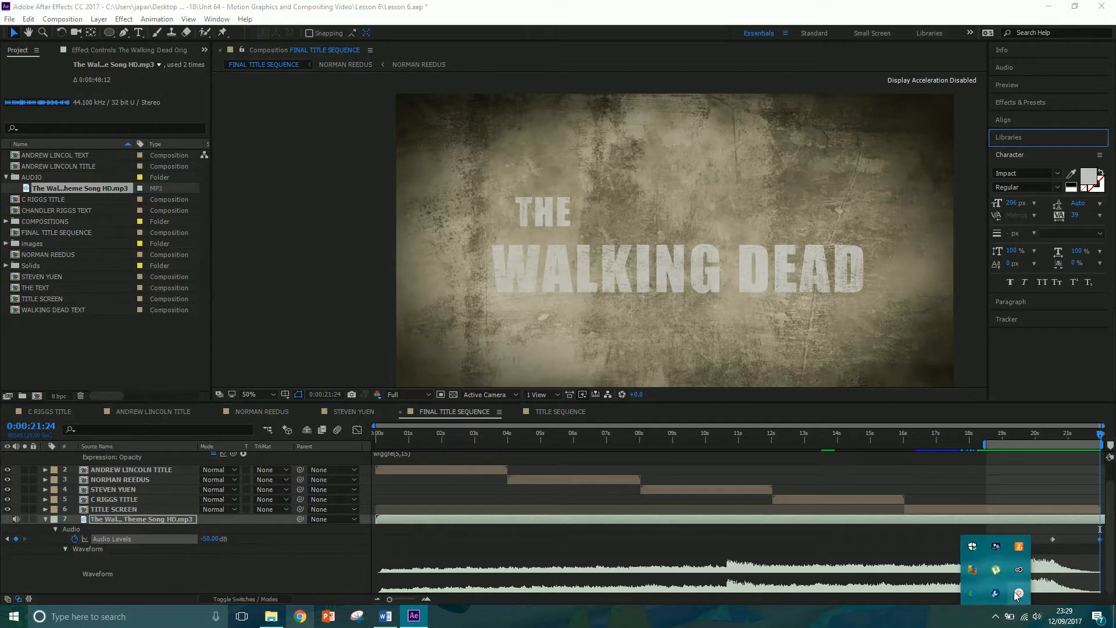